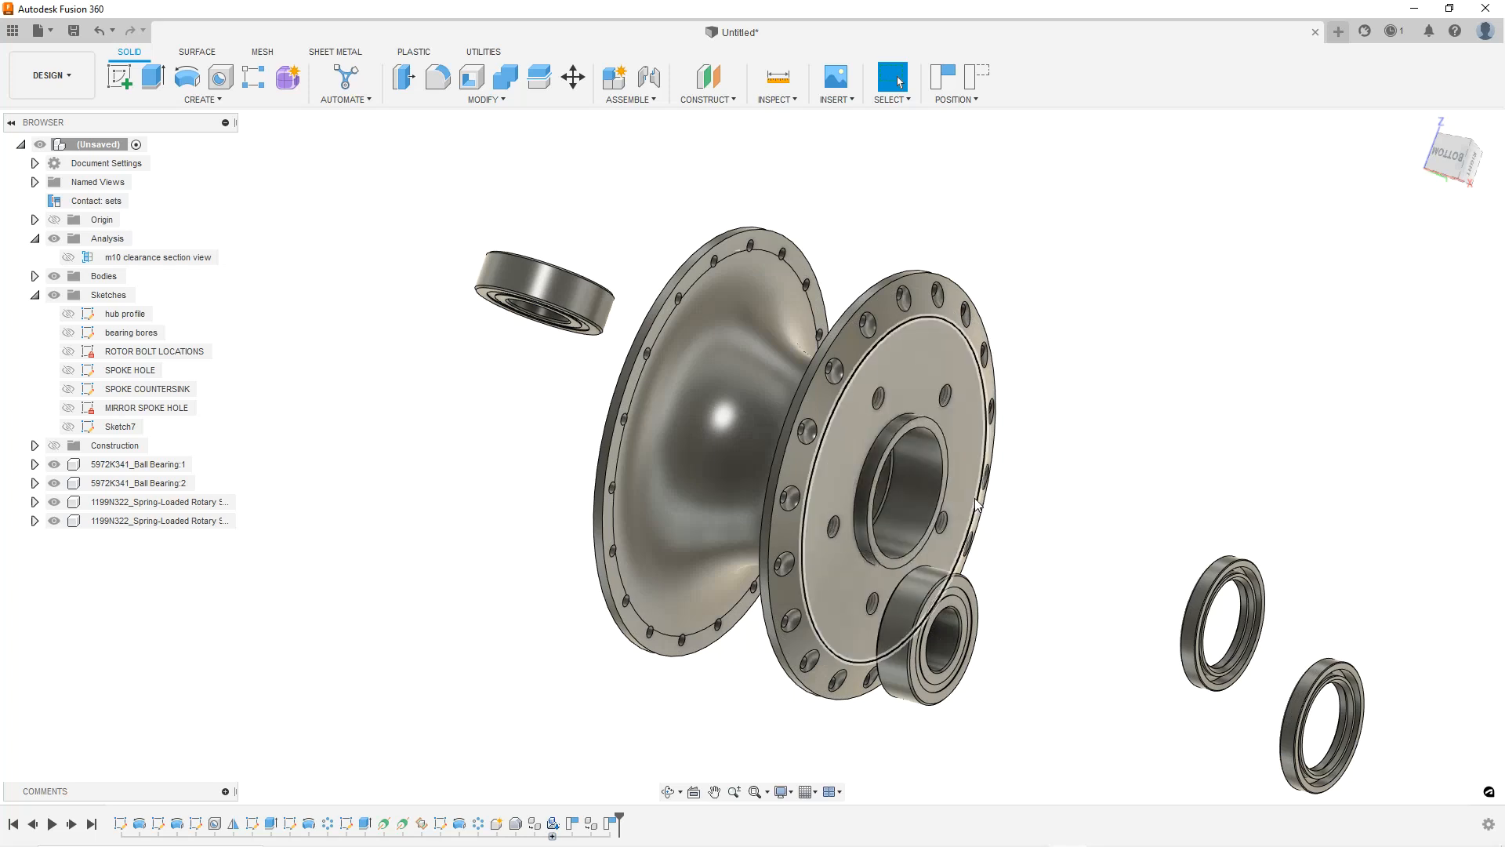
Examine the hub together with the loose ball bearings and rotary seals placed around it.
scroll(968, 494, down, 1)
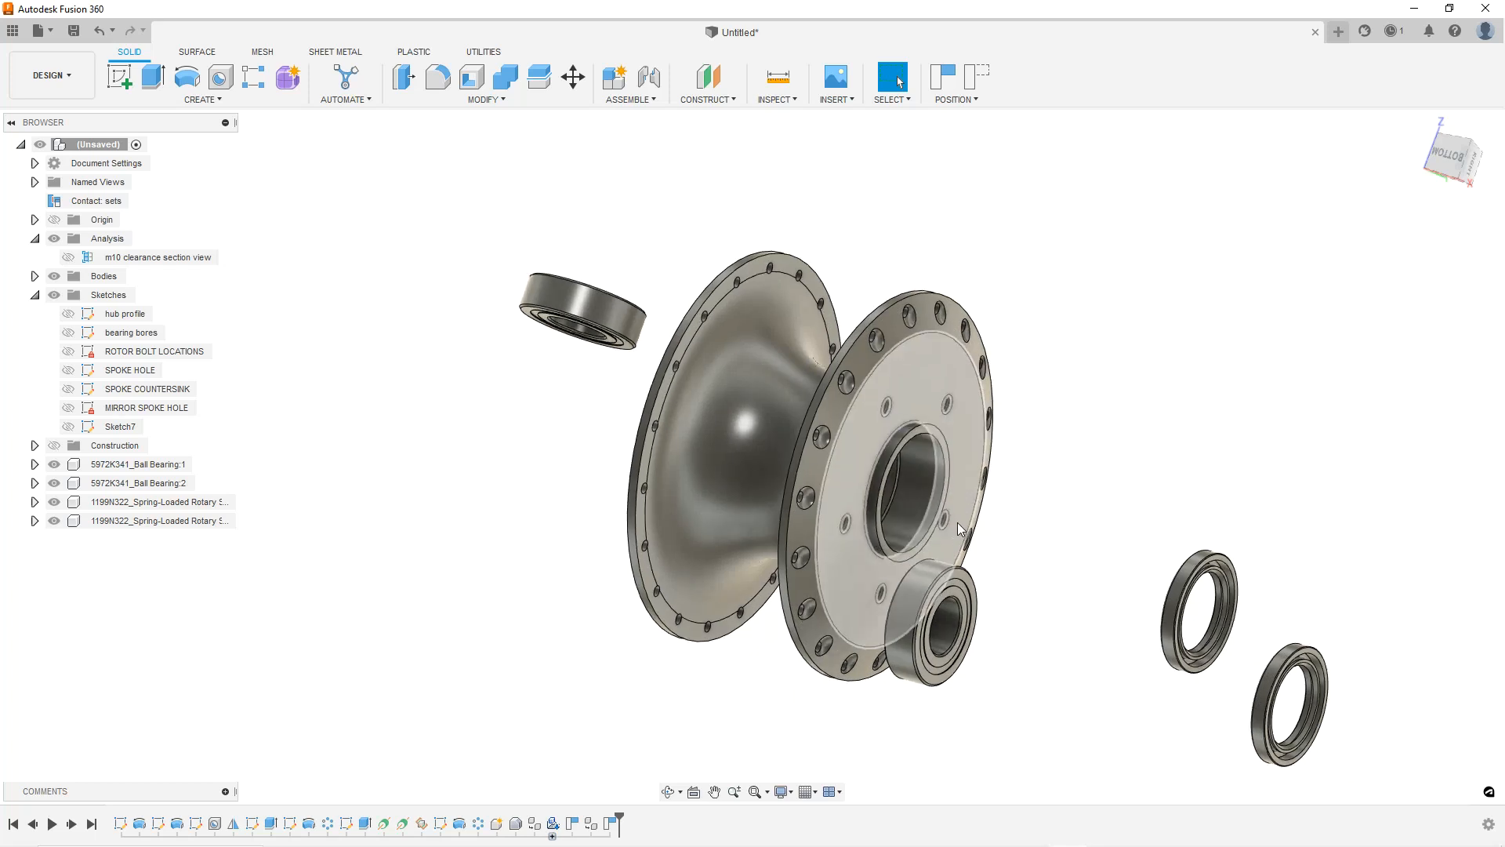
shift+middle_drag(1008, 522, 1029, 558)
scroll(1029, 558, up, 2)
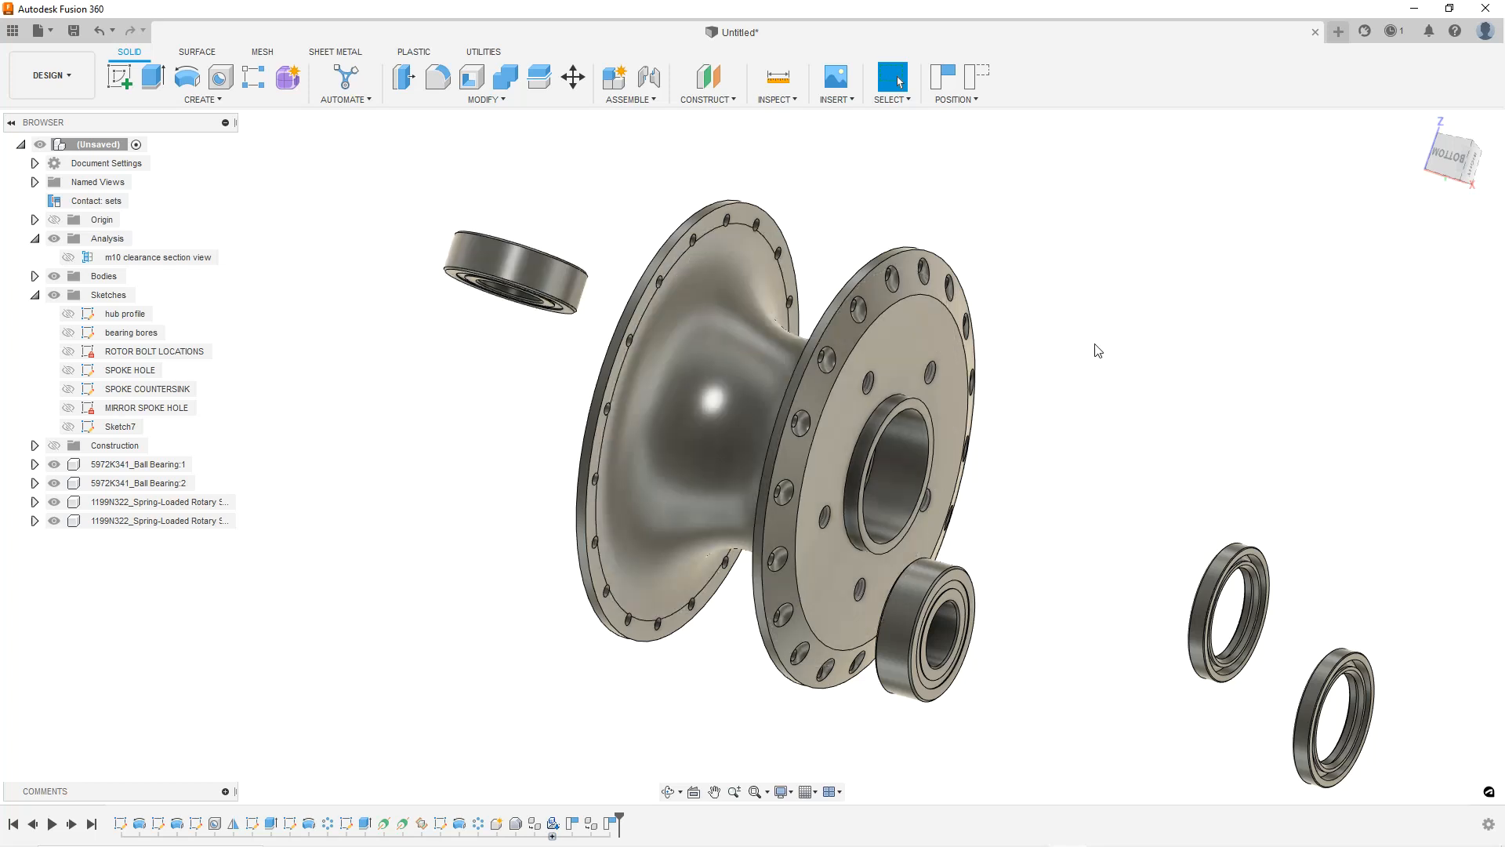
shift+middle_drag(980, 455, 985, 450)
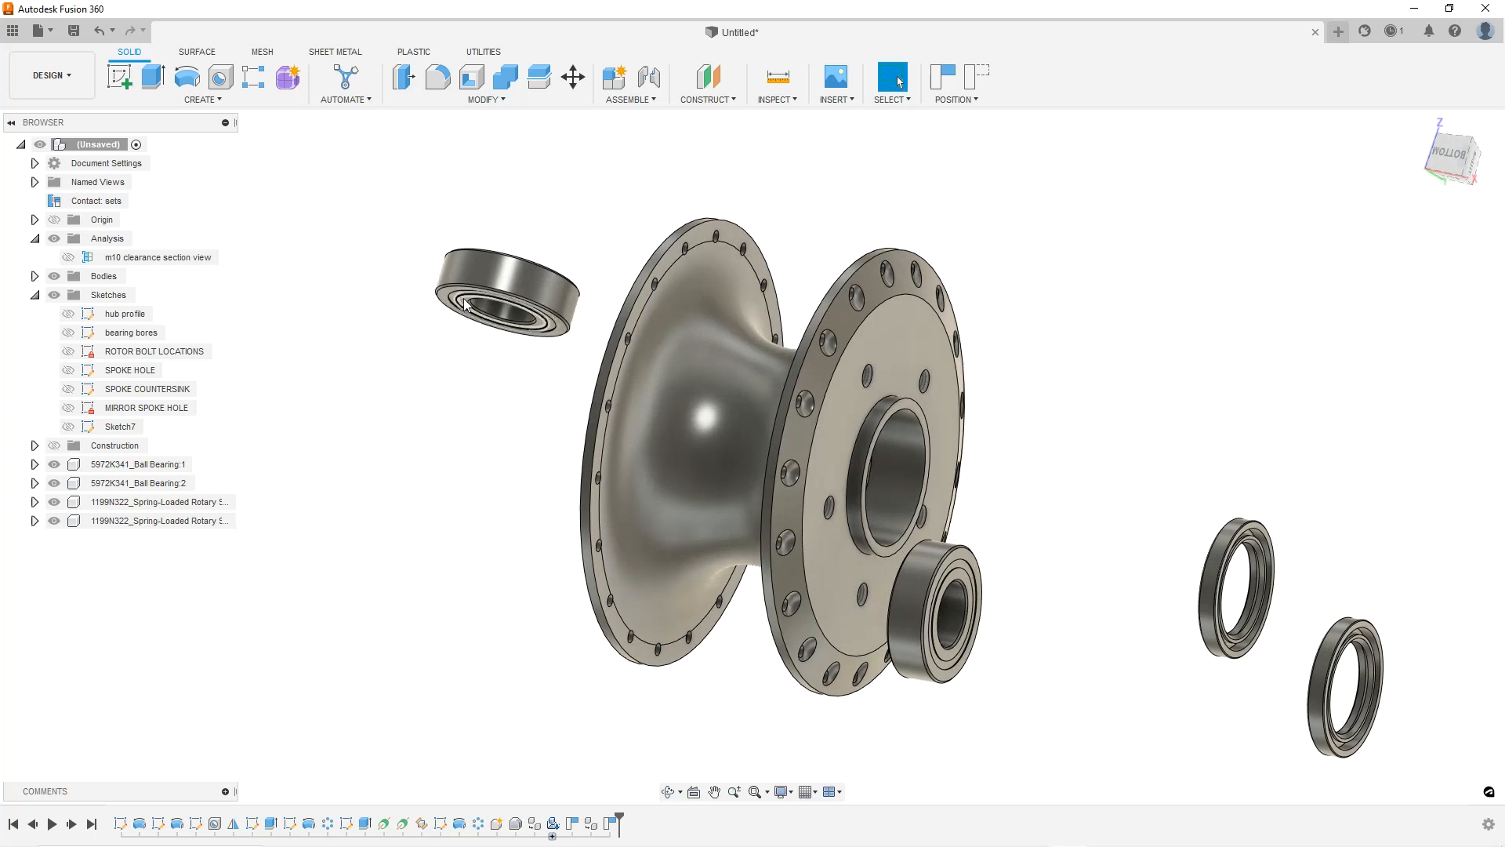
click(511, 406)
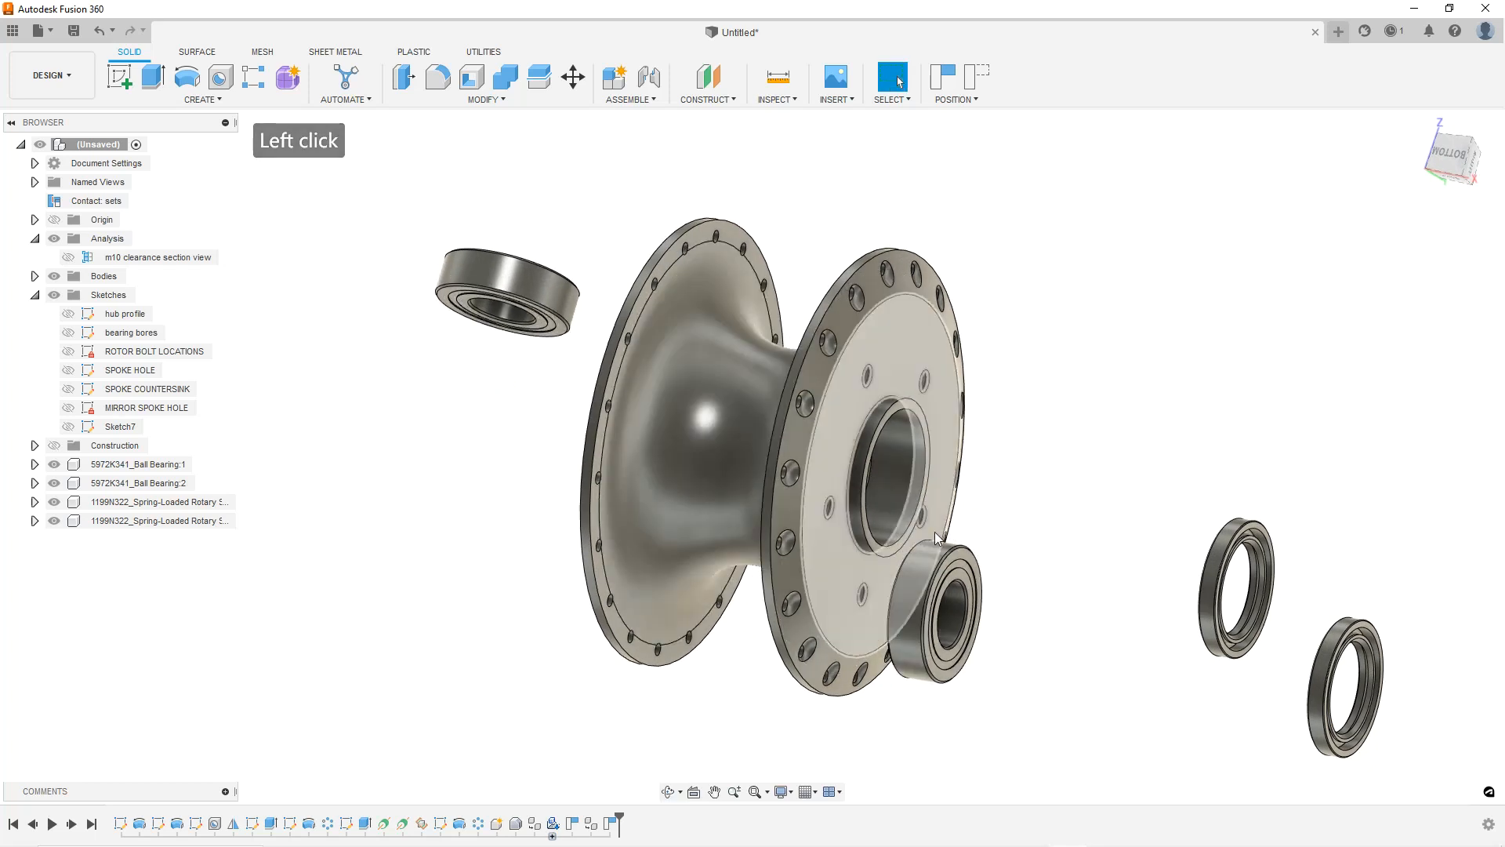
scroll(944, 522, up, 3)
shift+middle_drag(951, 502, 903, 533)
click(1102, 552)
scroll(920, 581, down, 3)
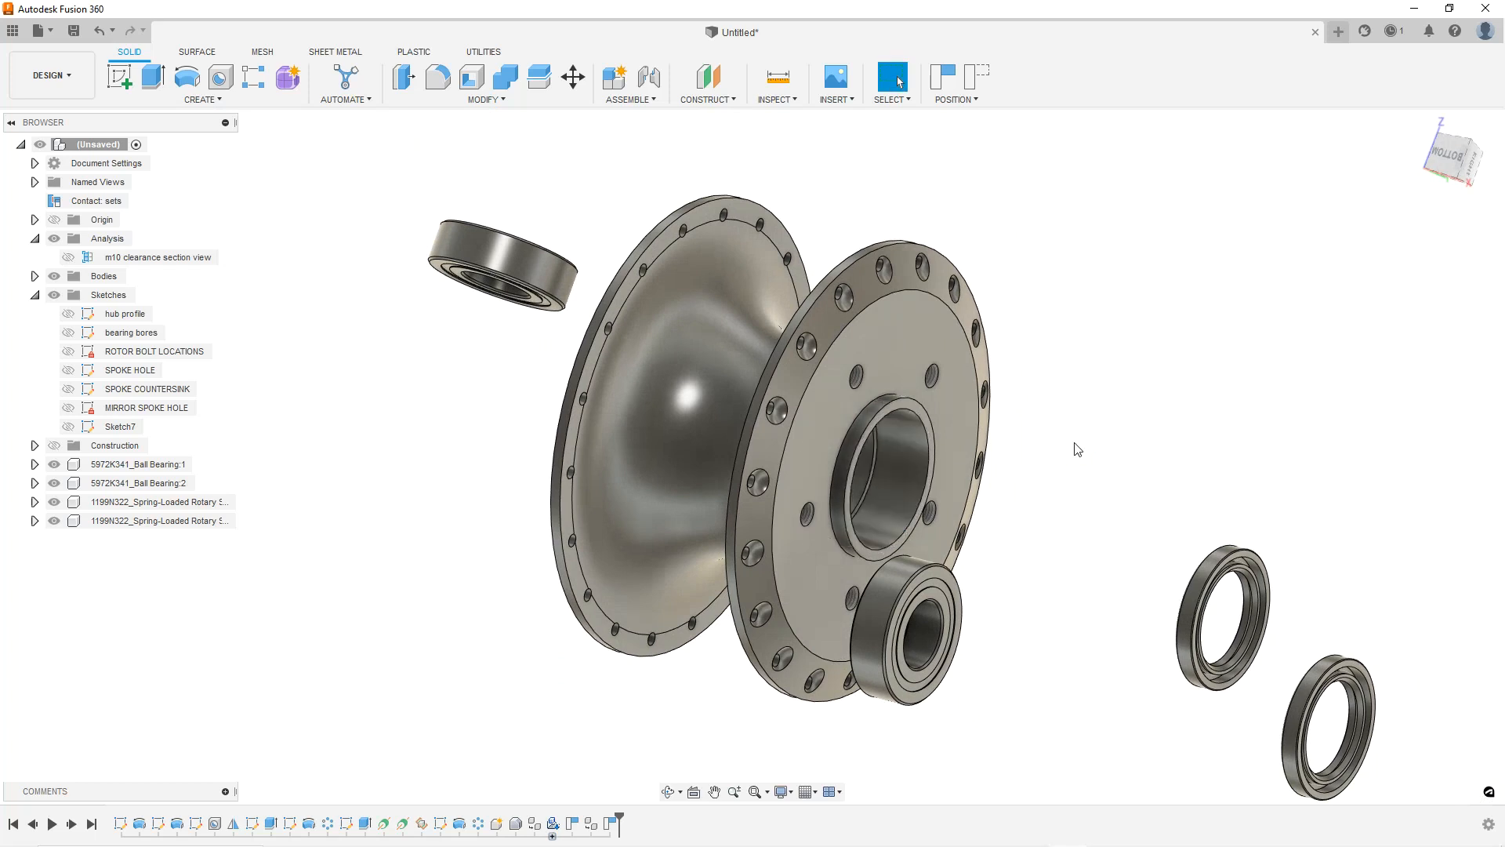
click(965, 484)
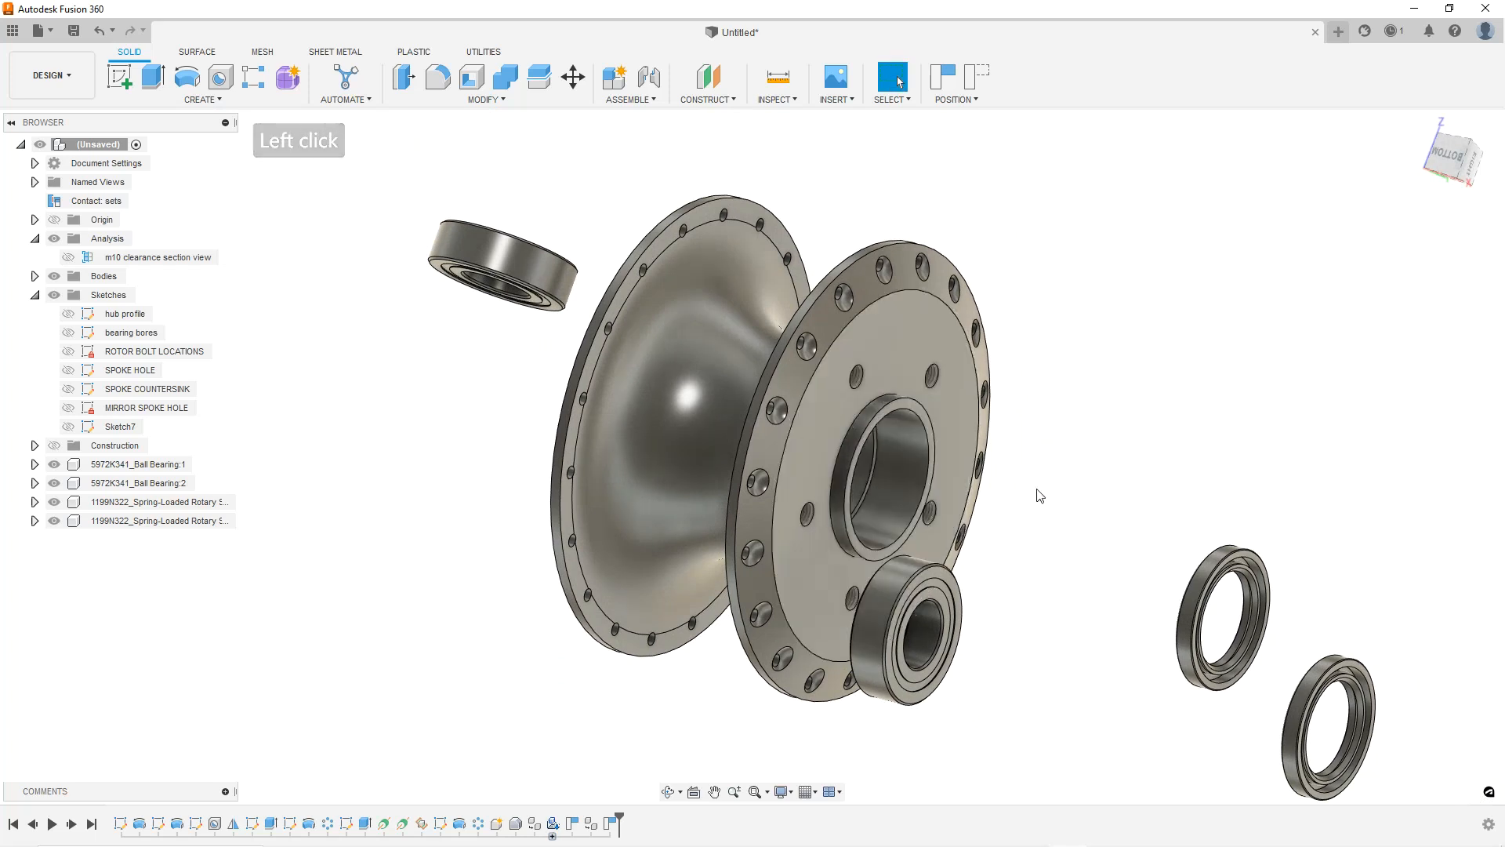
scroll(1037, 490, up, 1)
click(1058, 461)
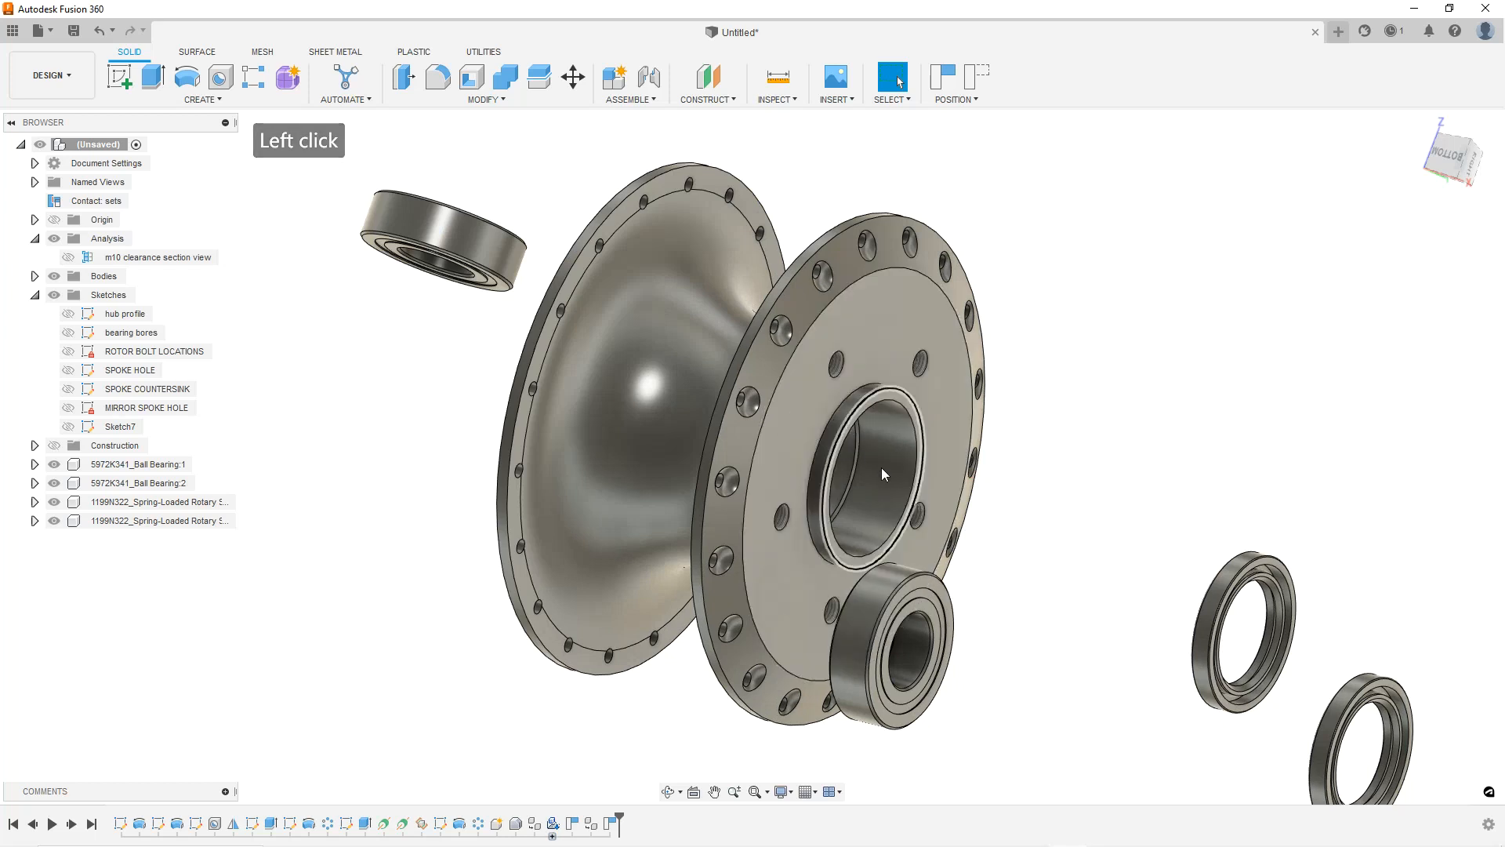
Move the first ball bearing clear of the flange and align its outer cylindrical face with the hub's bore.
scroll(871, 435, up, 1)
drag(877, 639, 1040, 390)
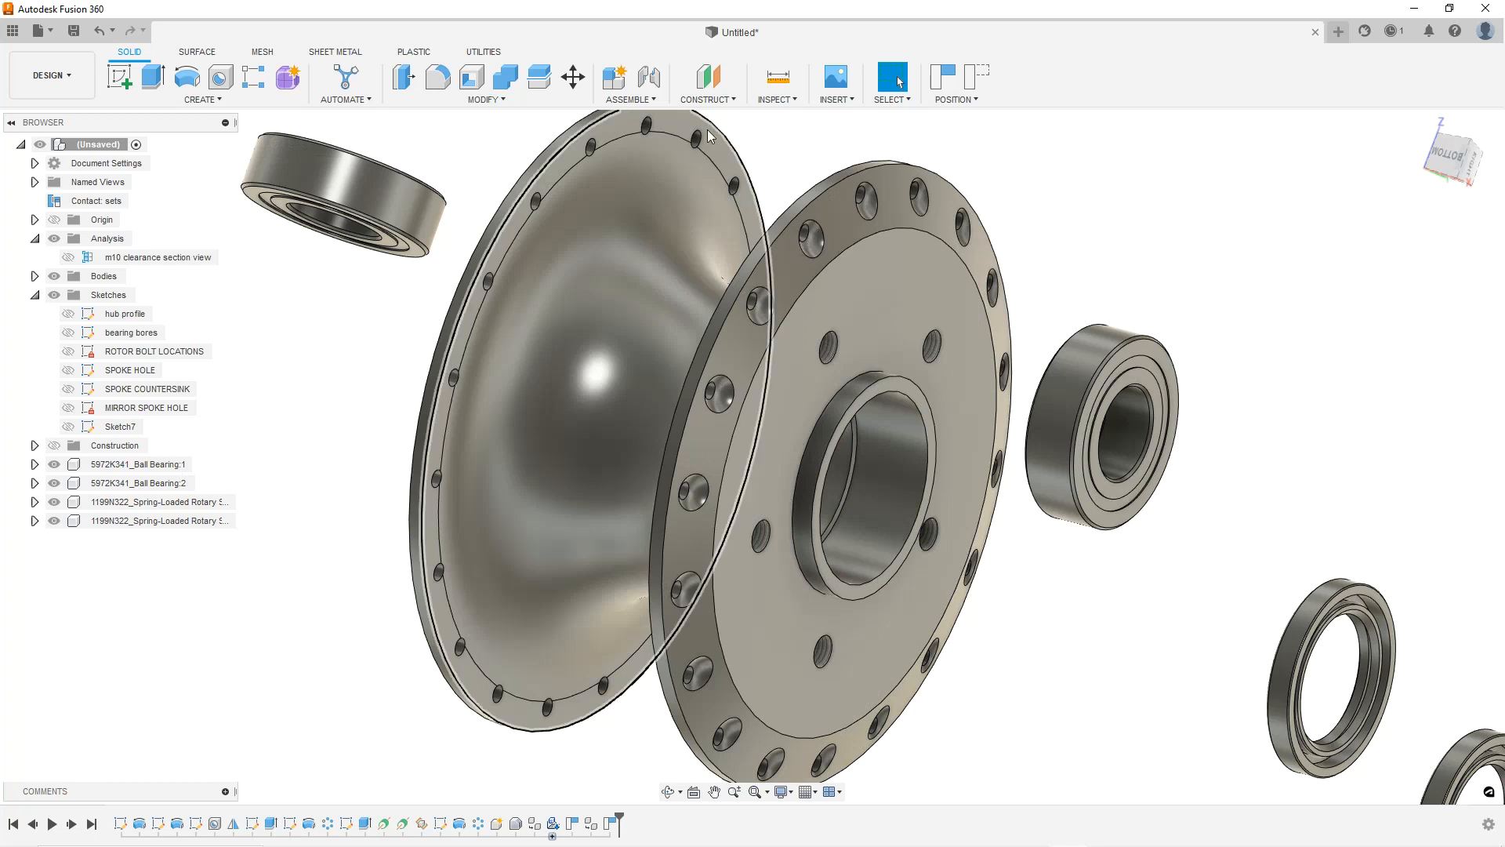
click(736, 102)
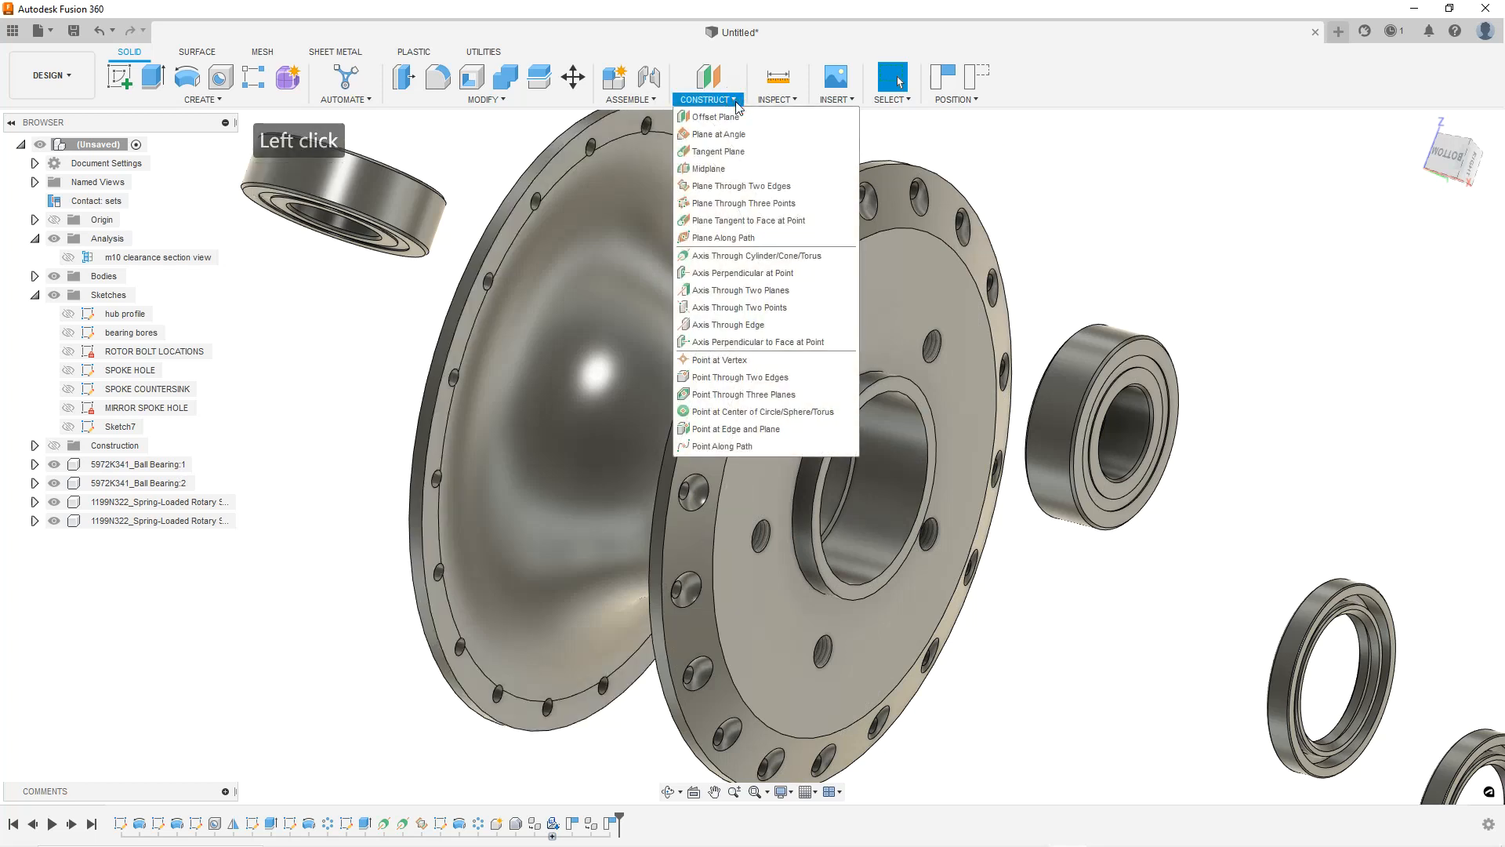
click(502, 100)
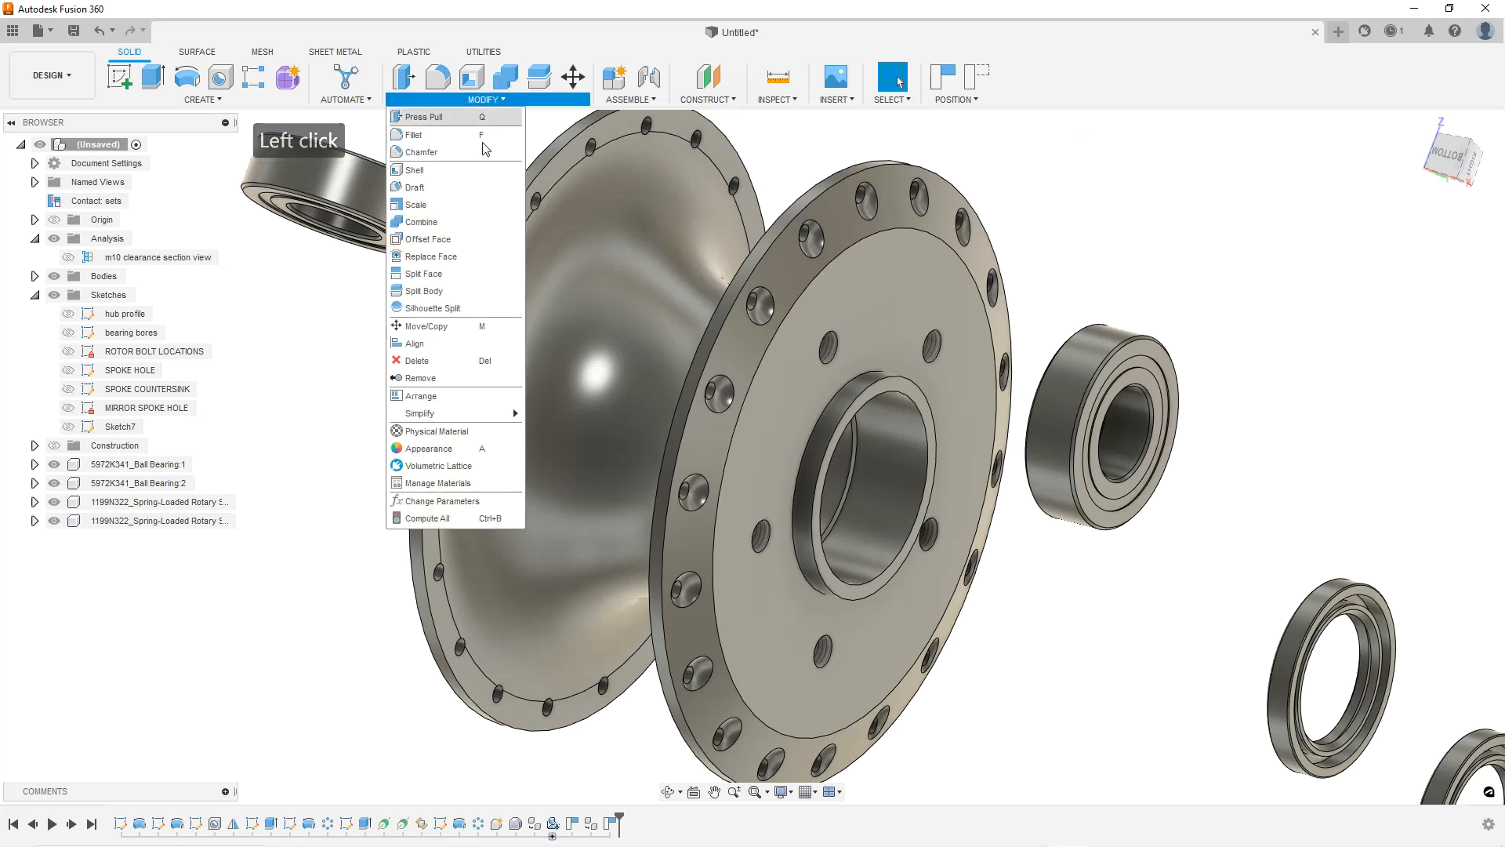
click(414, 344)
click(1080, 423)
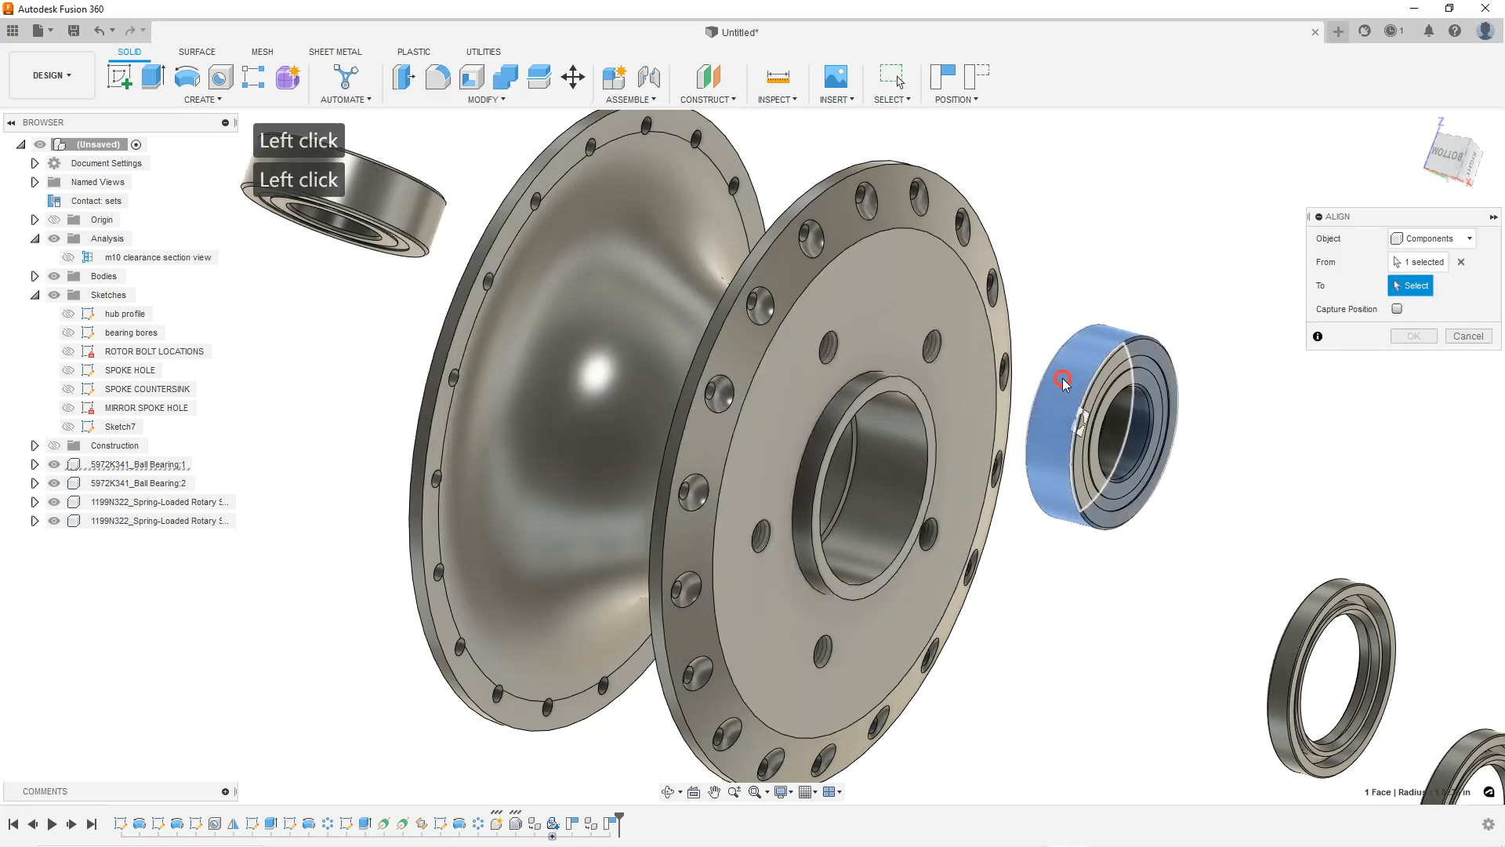
shift+click(866, 480)
click(1414, 361)
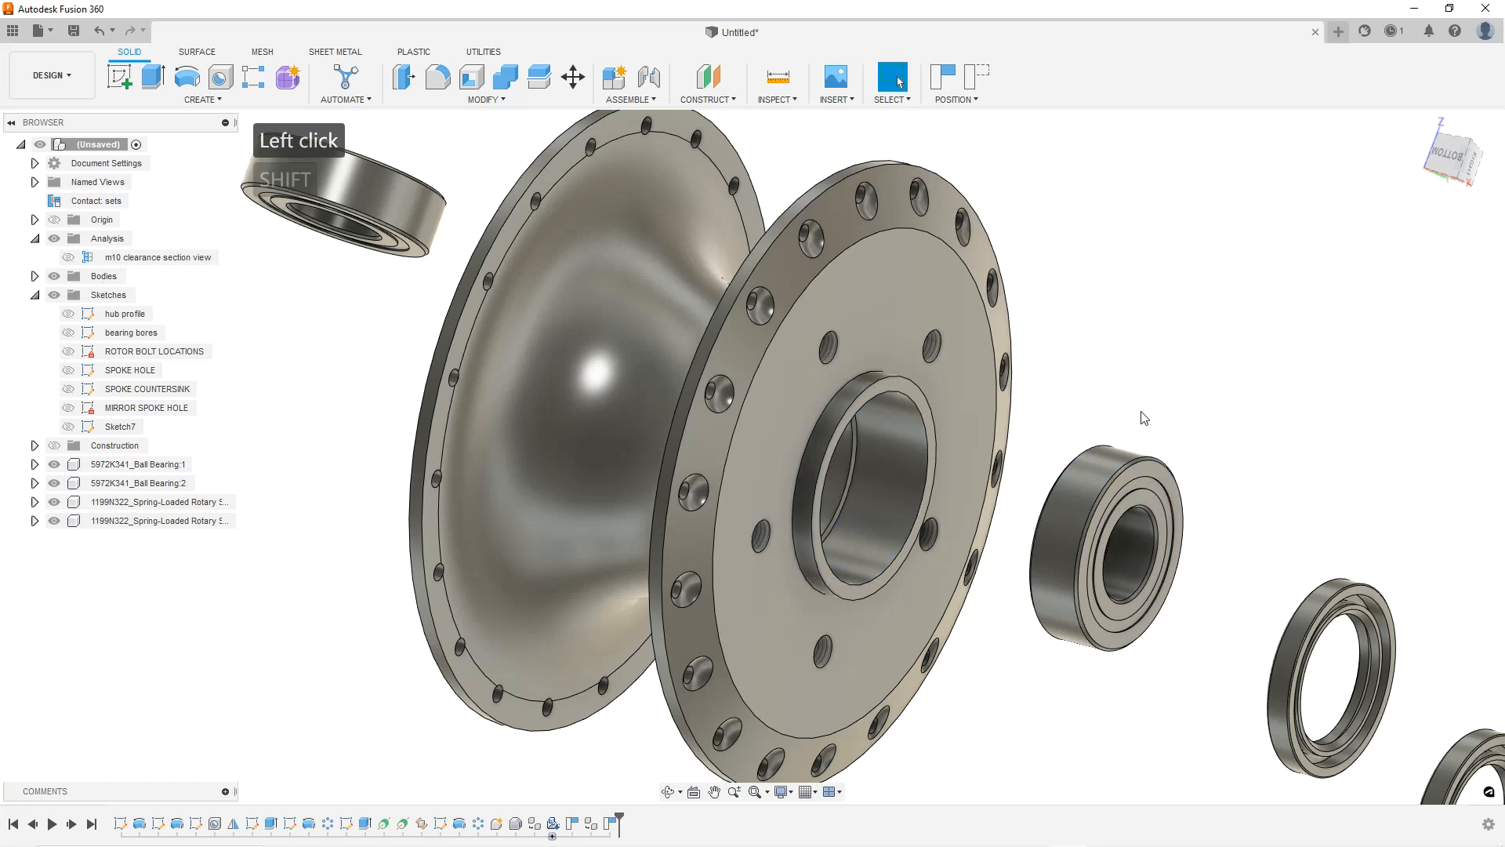
Align the inward-facing ring face of the first ball bearing with the shoulder face inside the hub's bearing bore.
shift+middle_drag(1039, 476, 828, 417)
click(1001, 469)
scroll(1000, 468, down, 1)
scroll(825, 416, up, 3)
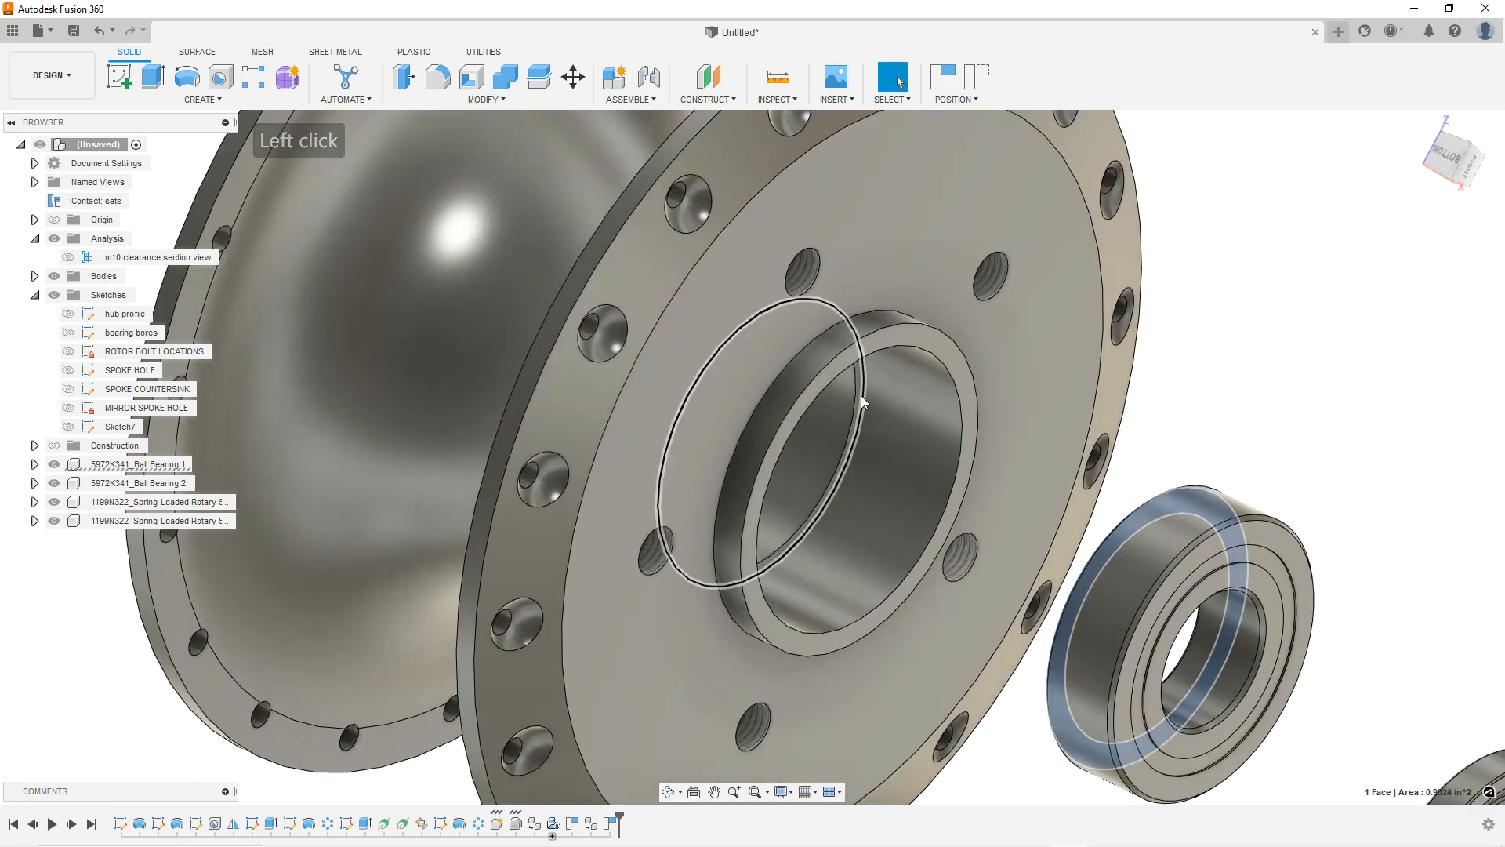
shift+click(860, 379)
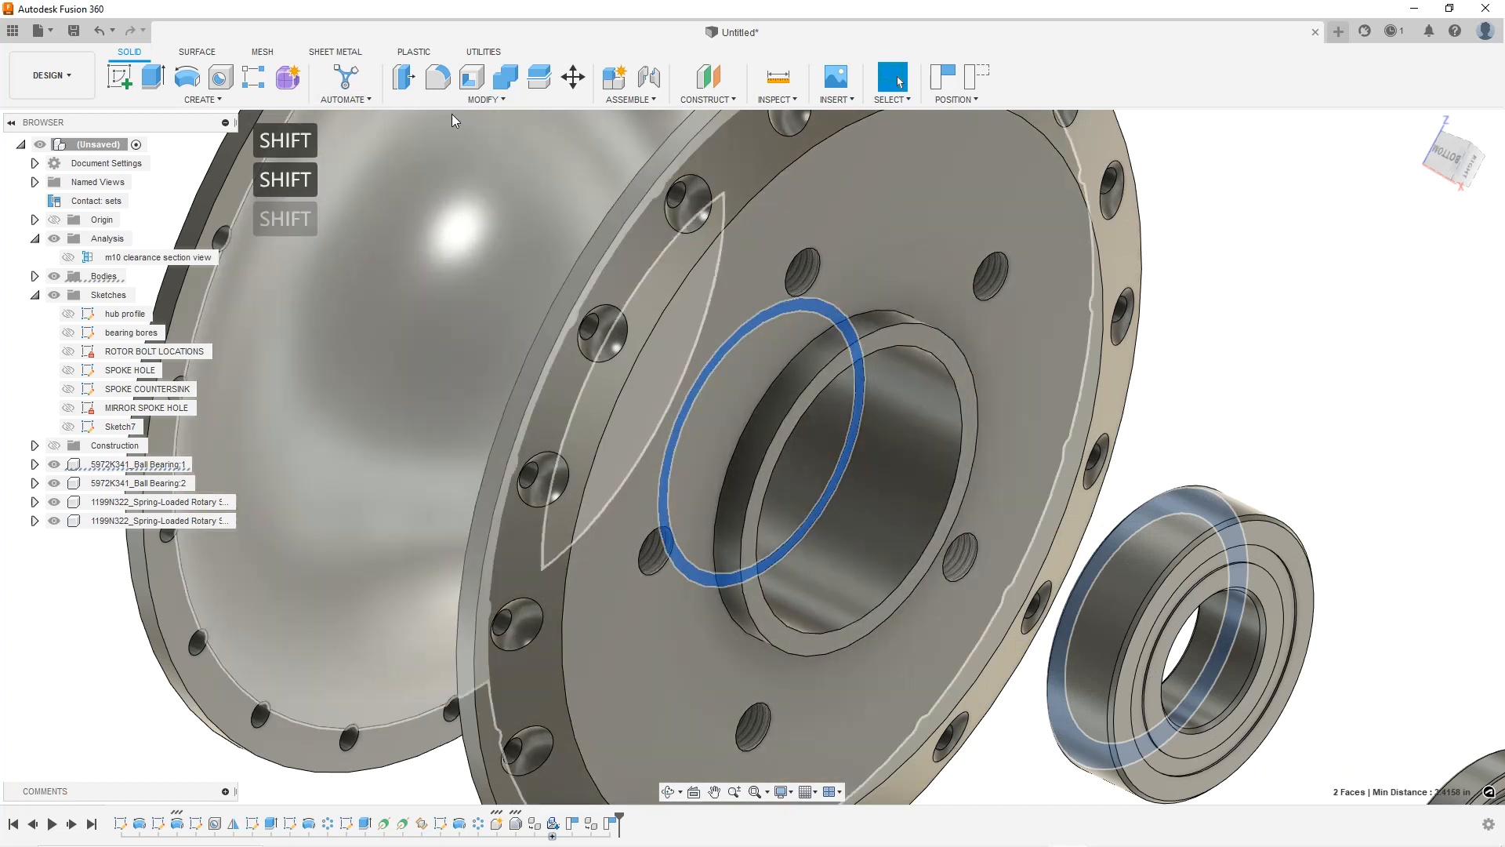
click(463, 100)
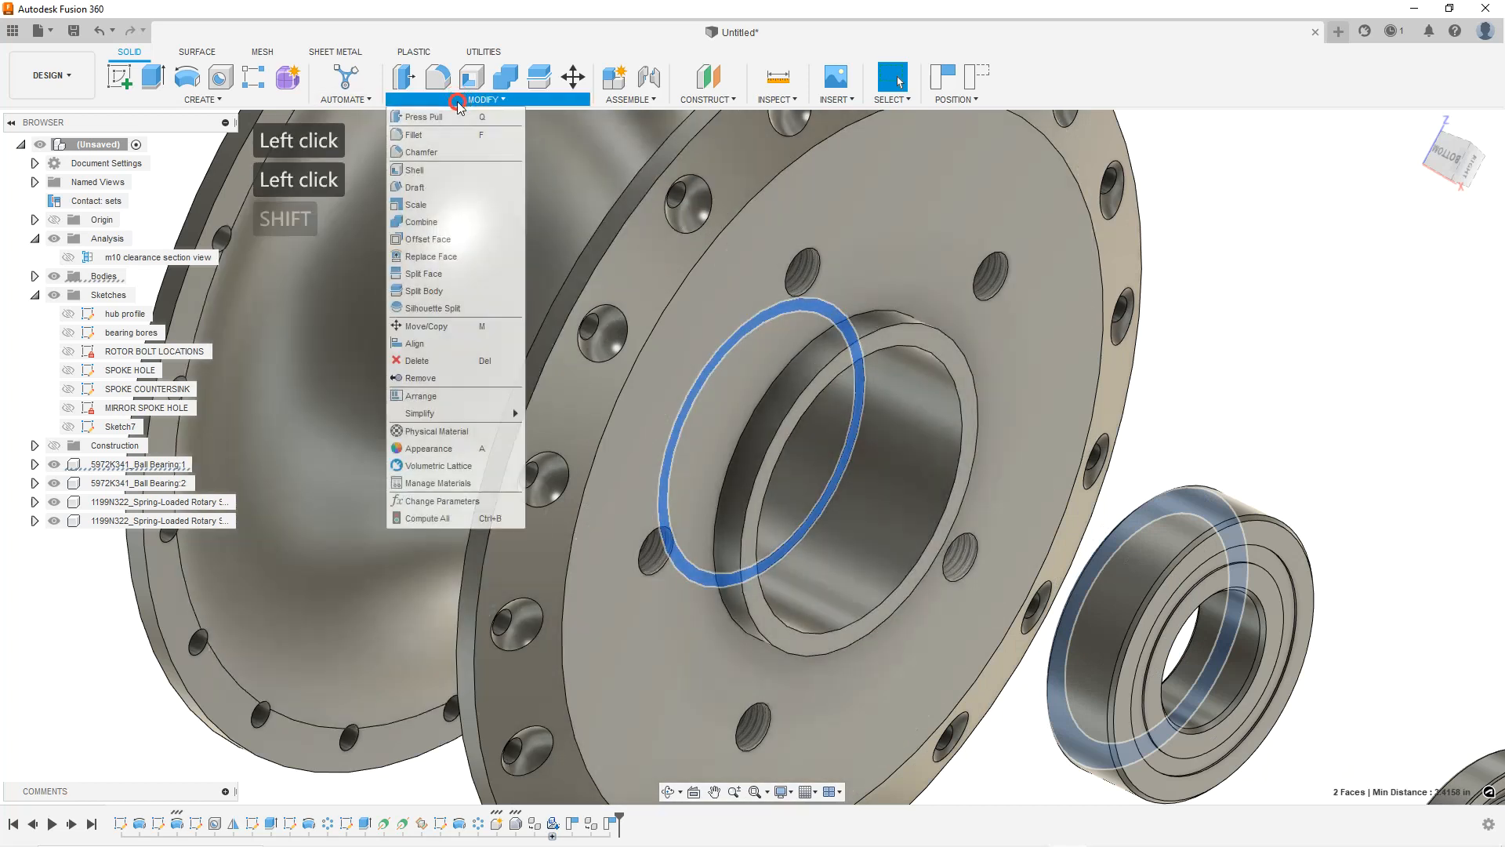
click(415, 344)
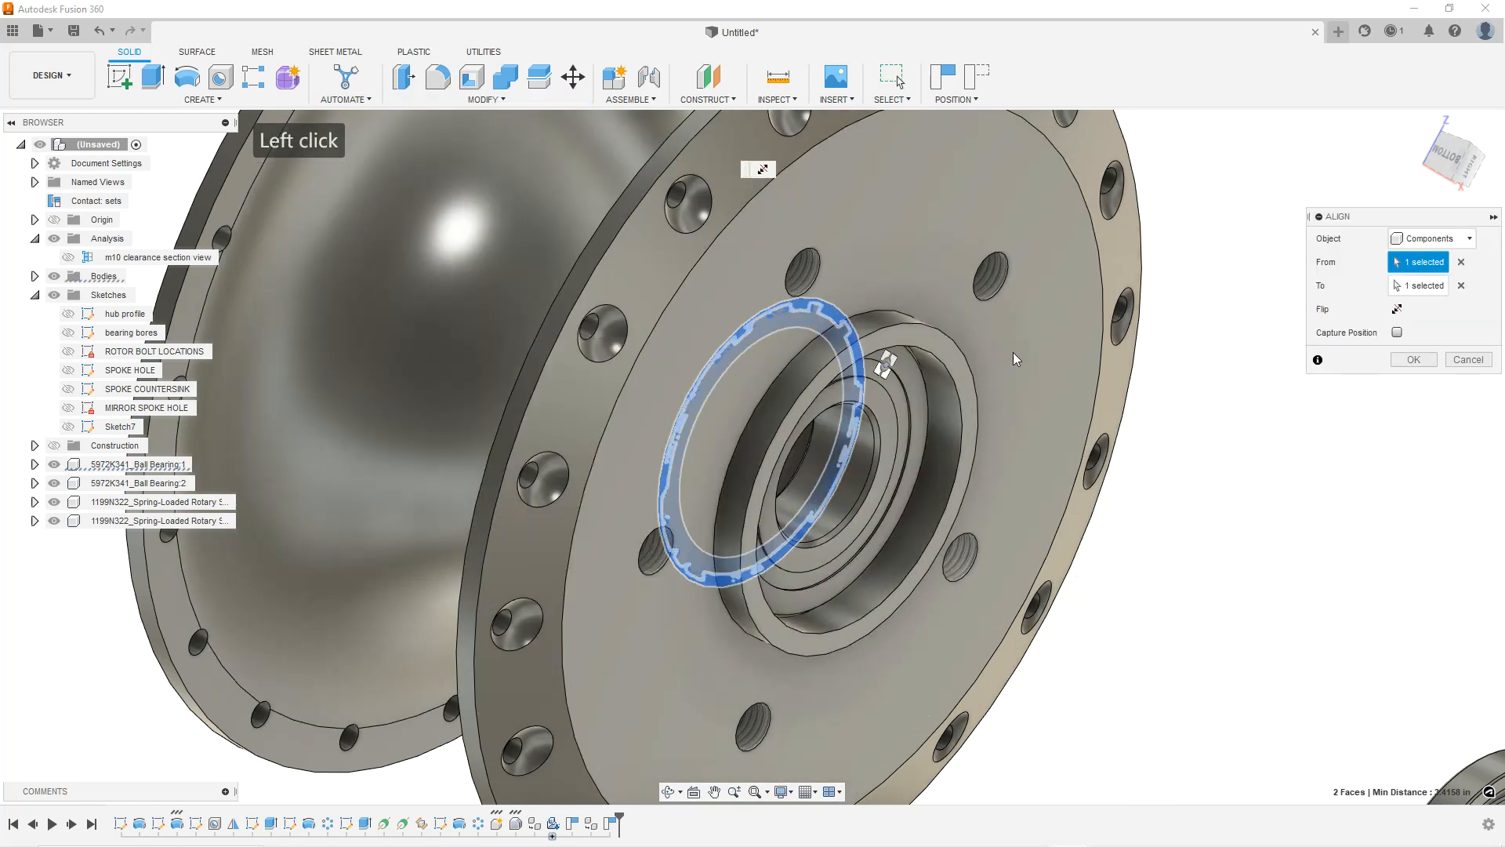
click(1413, 360)
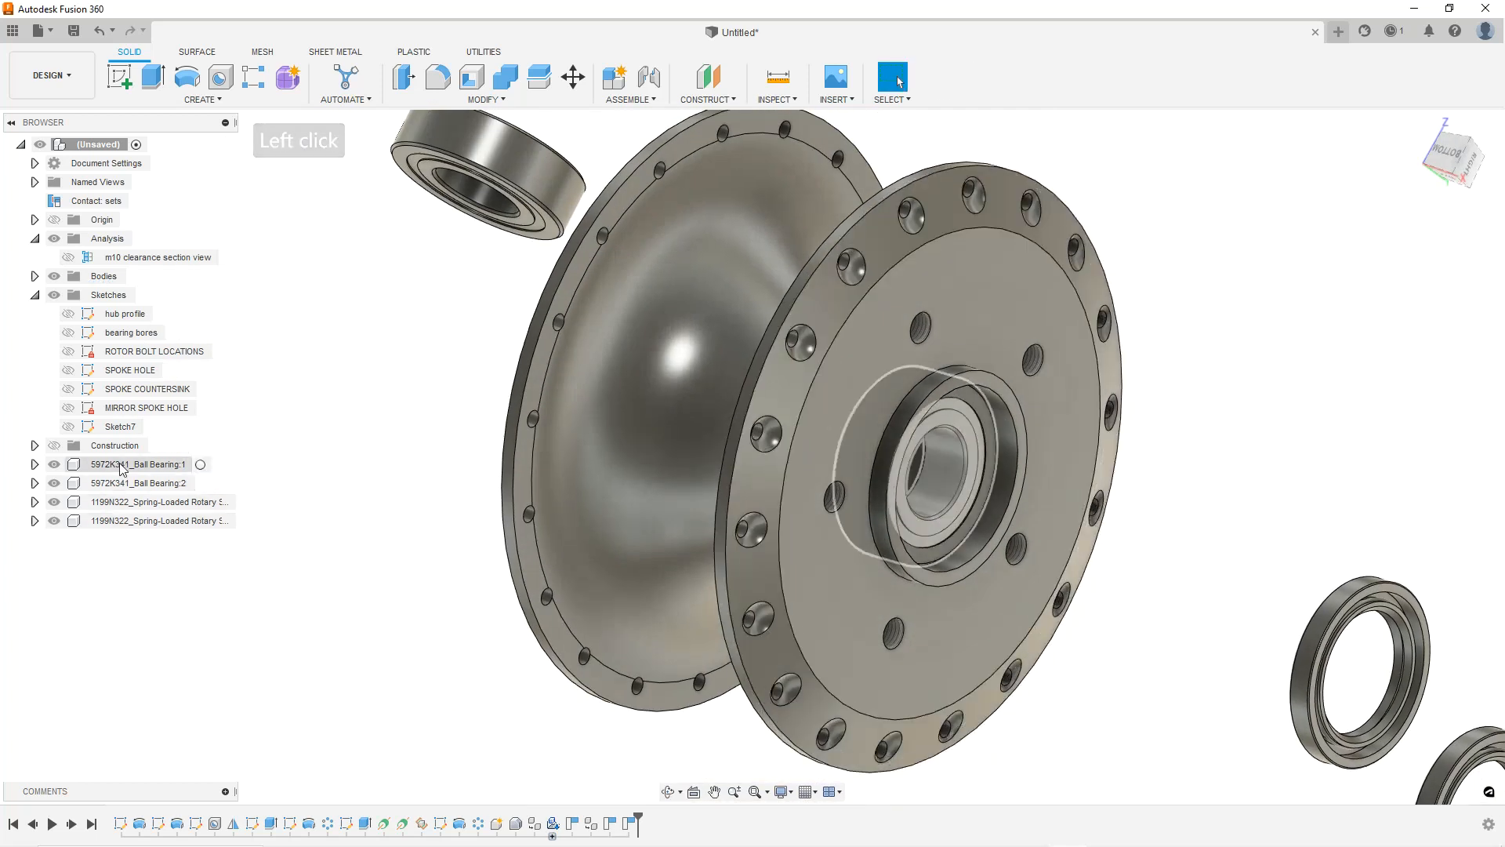
Hide the second ball bearing and both spring-loaded rotary seals, and ground the first ball bearing.
click(54, 483)
click(54, 502)
click(54, 520)
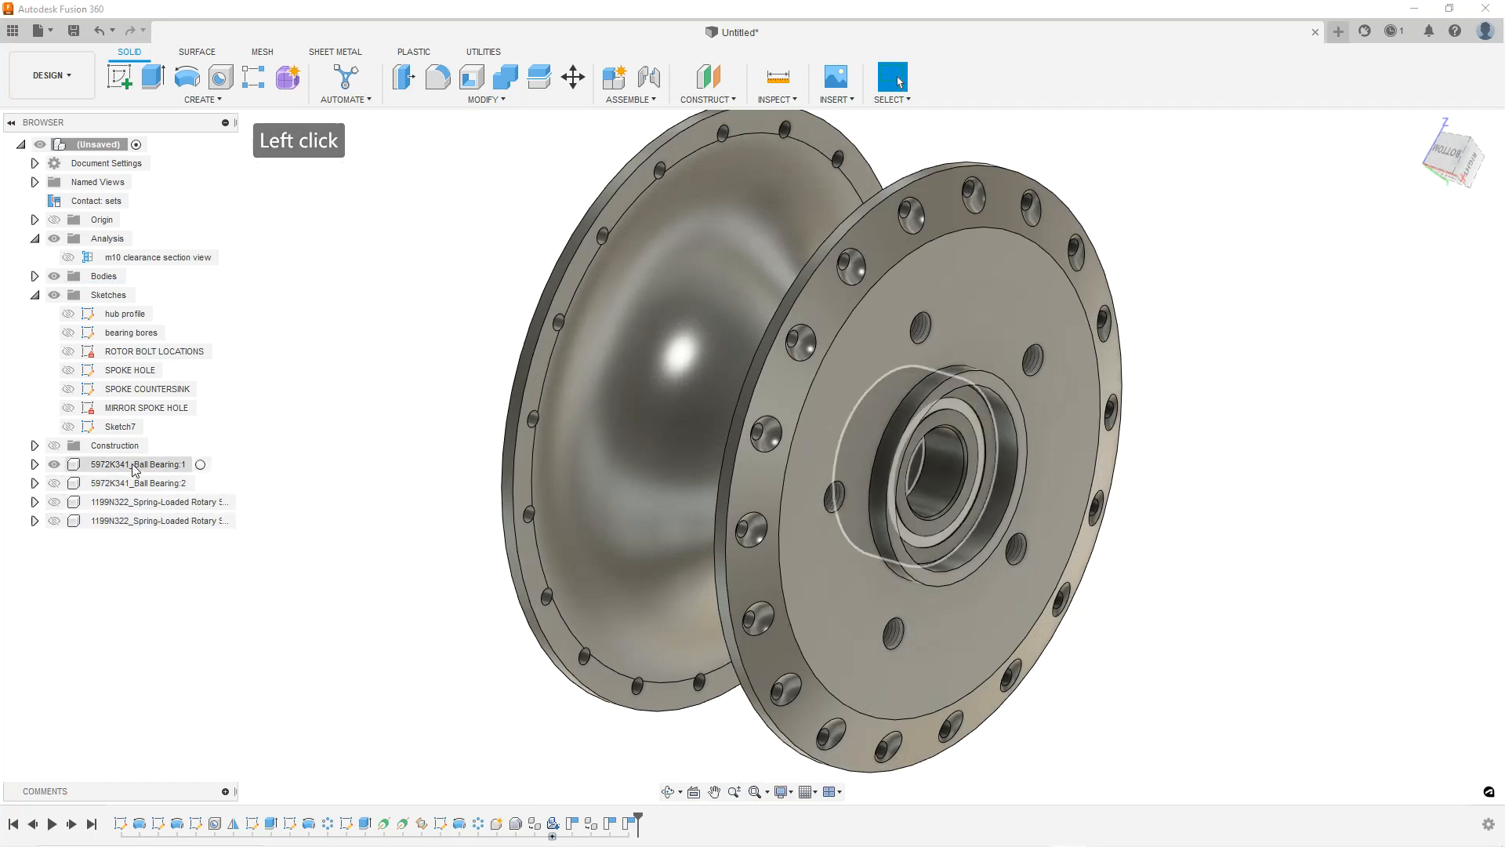
right_click(136, 469)
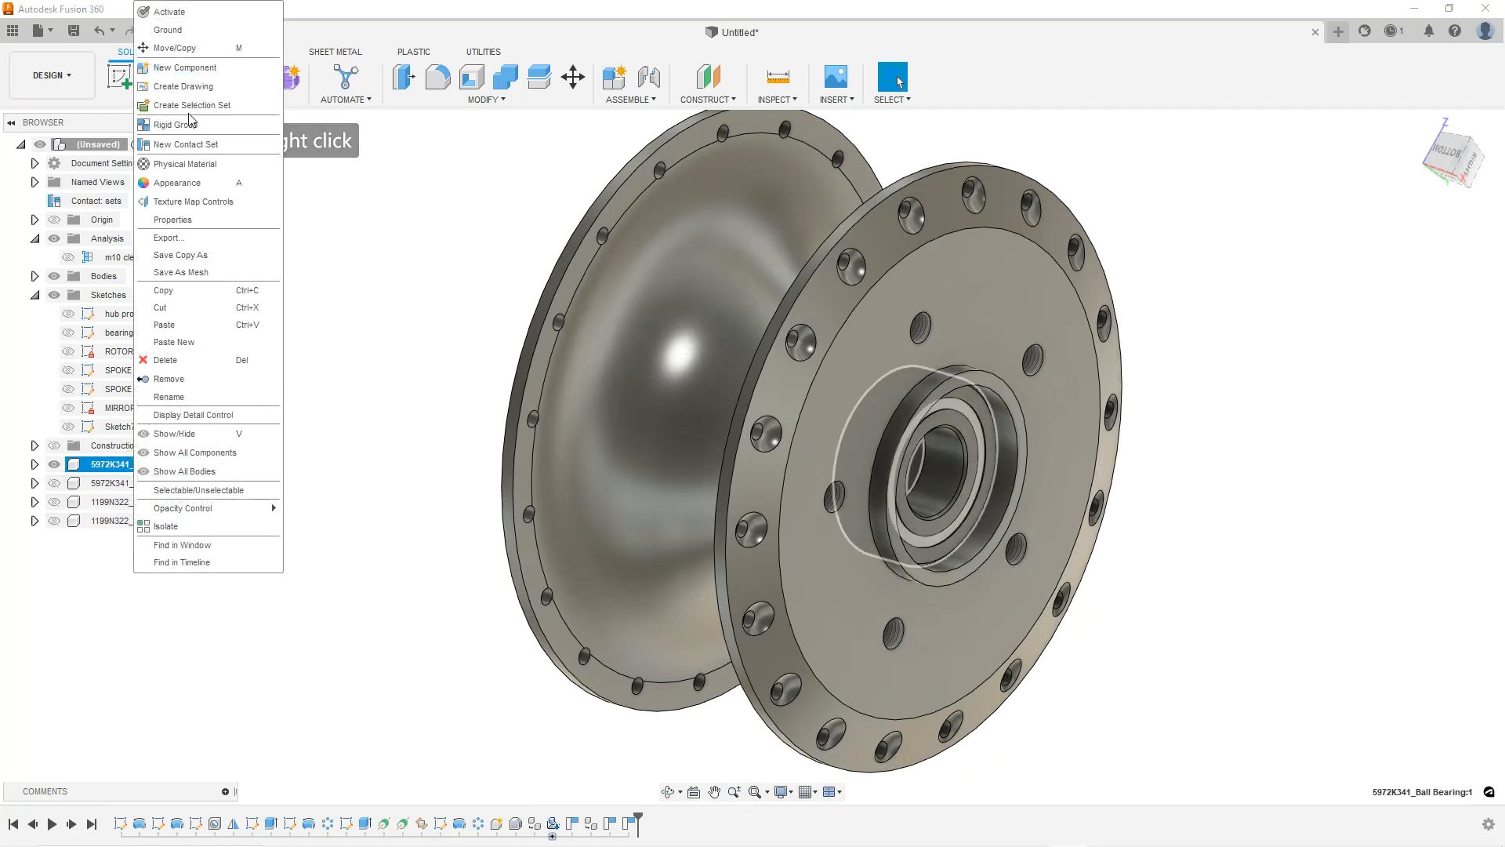
click(169, 12)
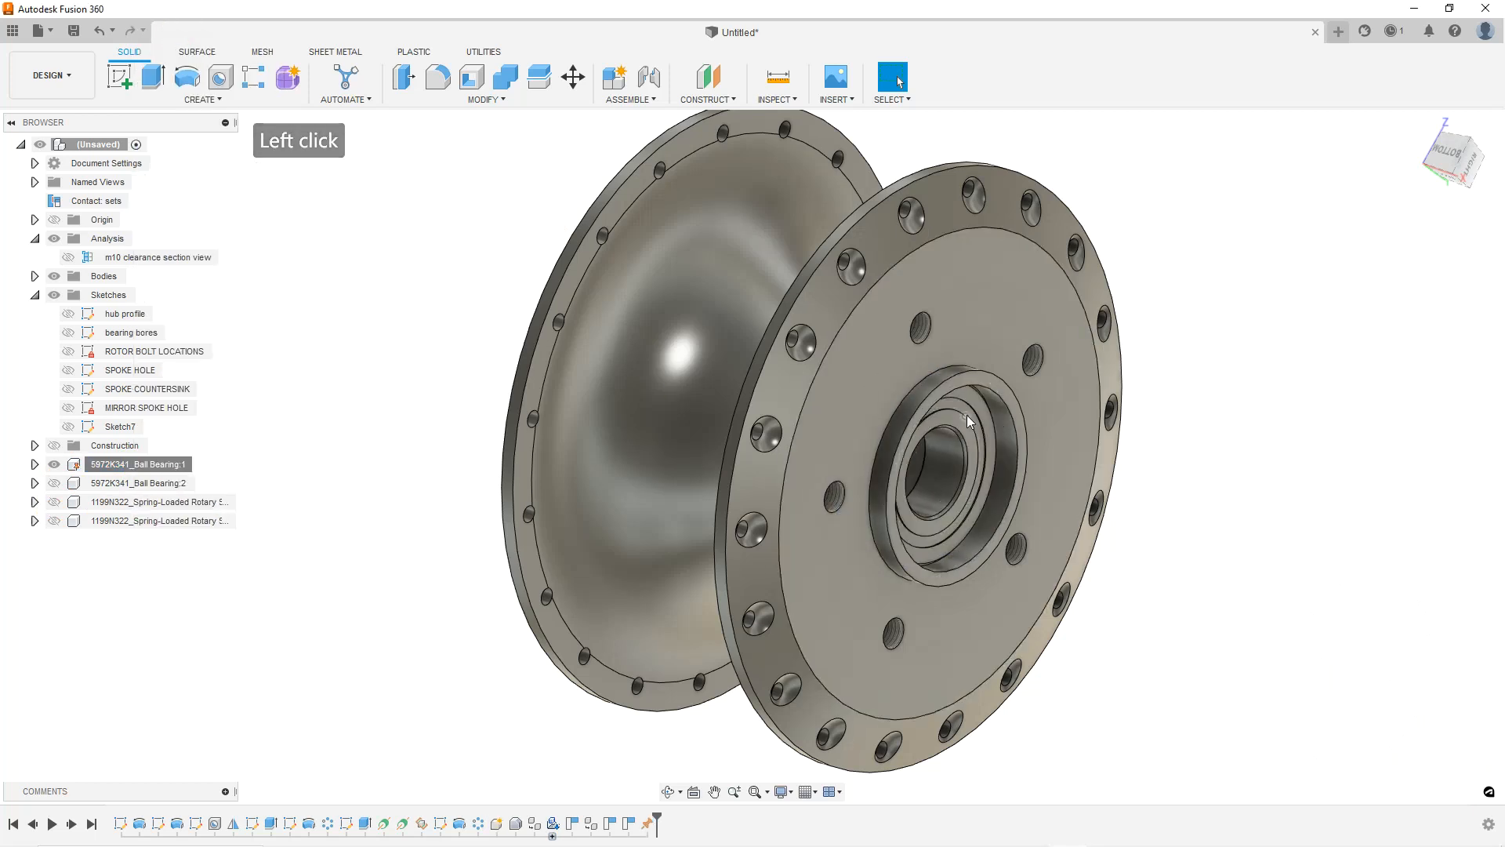
Show the m10 clearance section view and inspect how the ball bearing sits in the hub's bore.
shift+middle_drag(815, 439, 991, 401)
scroll(992, 401, up, 3)
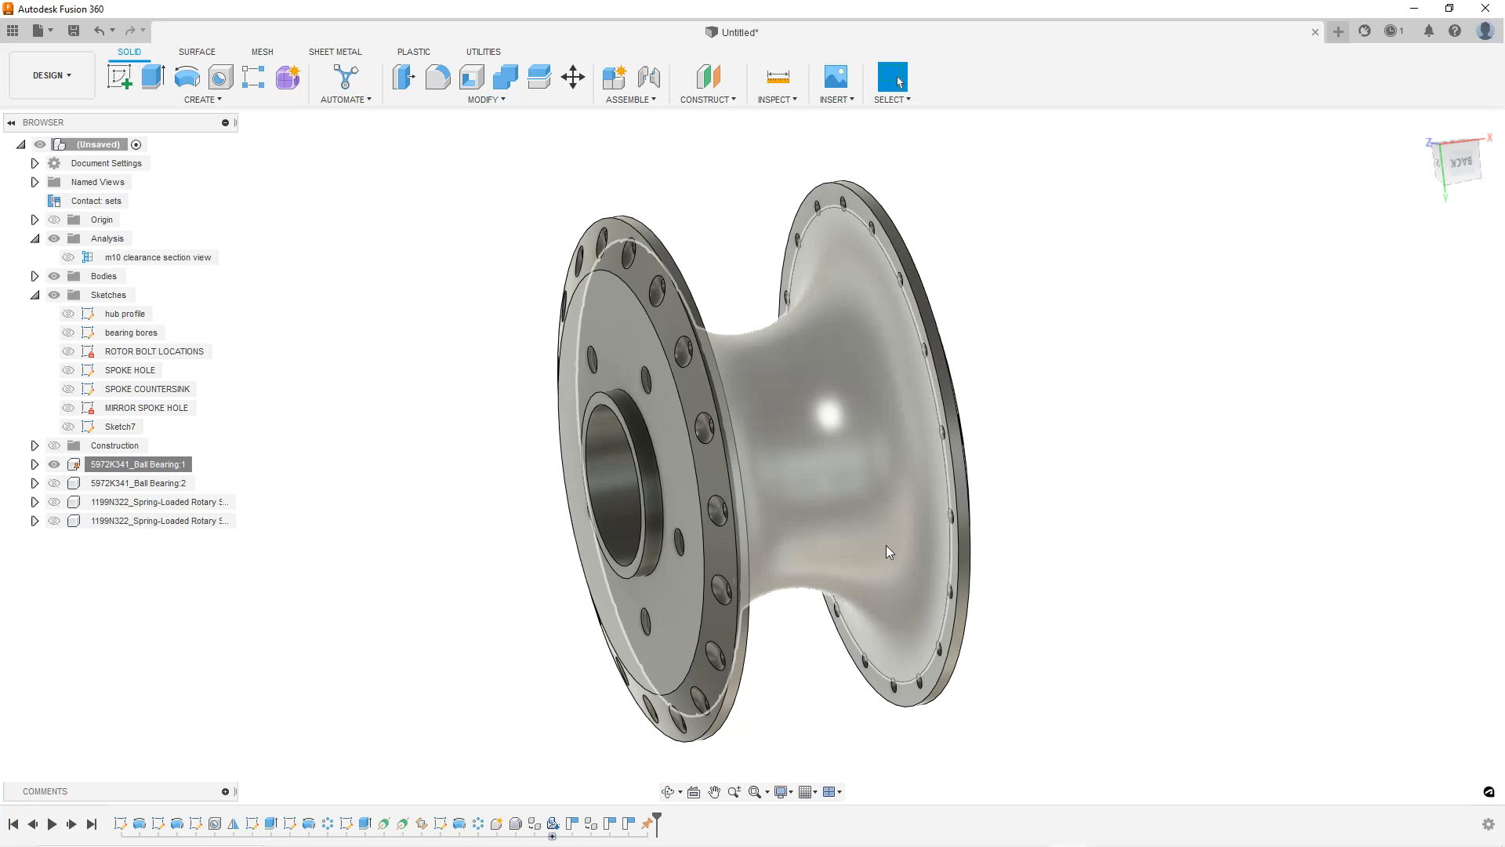
click(68, 257)
shift+middle_drag(547, 363, 737, 247)
shift+middle_drag(832, 226, 825, 232)
scroll(847, 430, up, 4)
mouse_move(655, 323)
shift+middle_down()
mouse_move(618, 334)
mouse_move(648, 326)
shift+middle_up()
scroll(674, 369, down, 3)
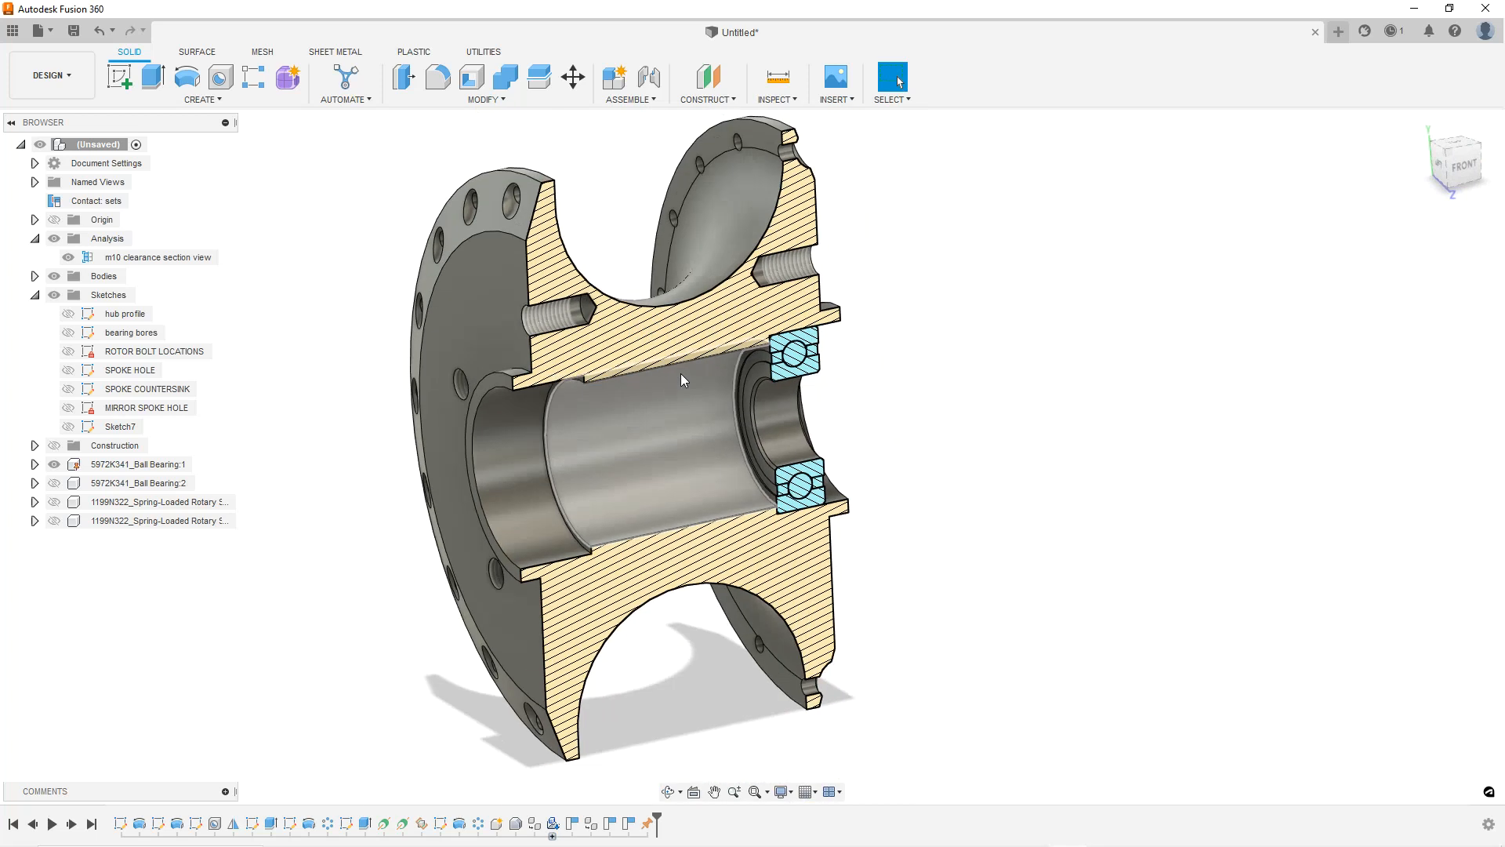
scroll(797, 431, up, 4)
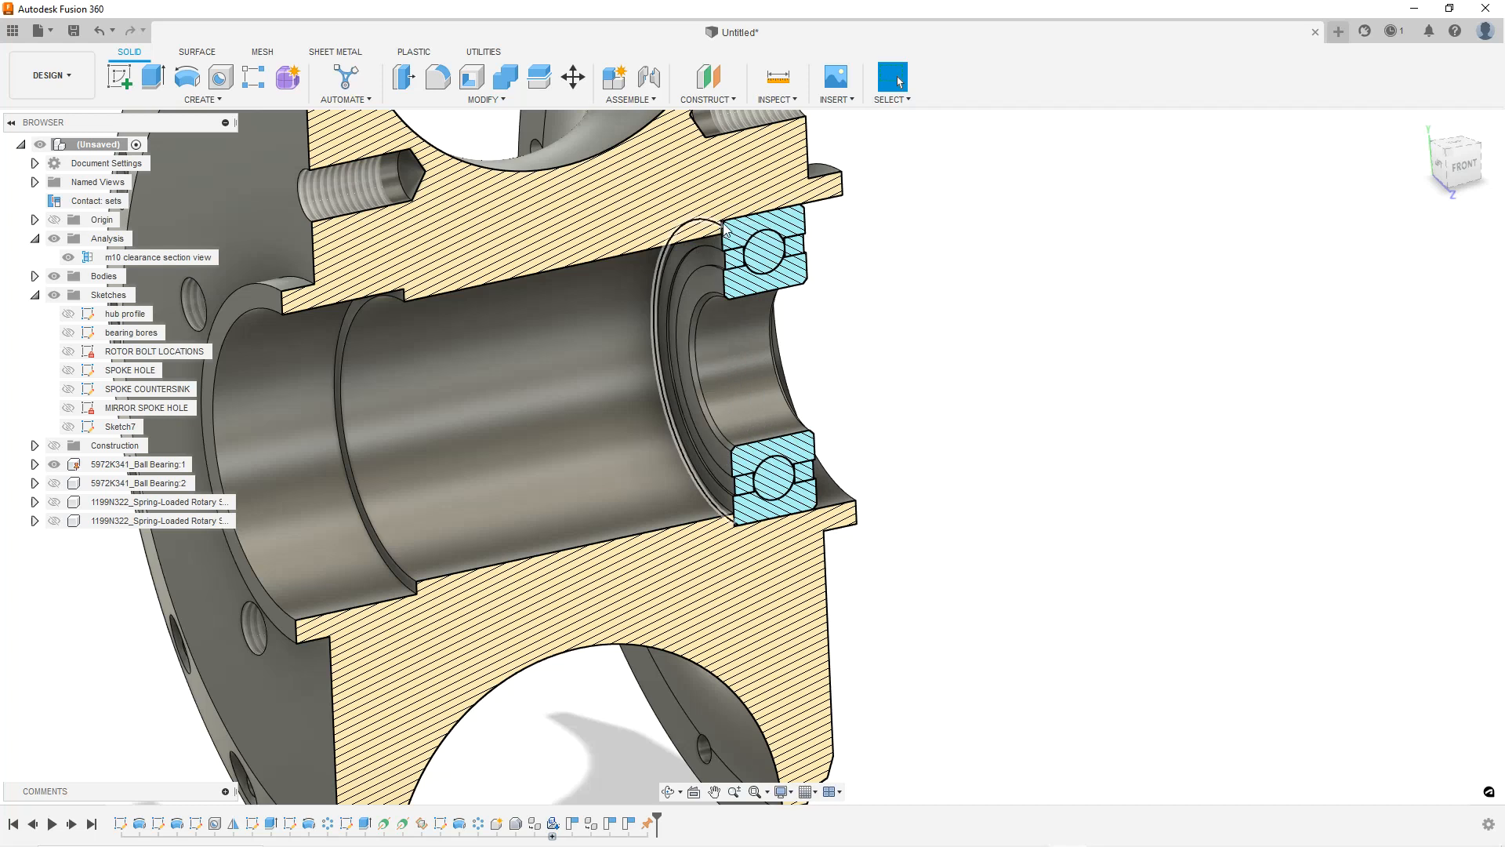
scroll(826, 297, down, 3)
scroll(466, 309, up, 2)
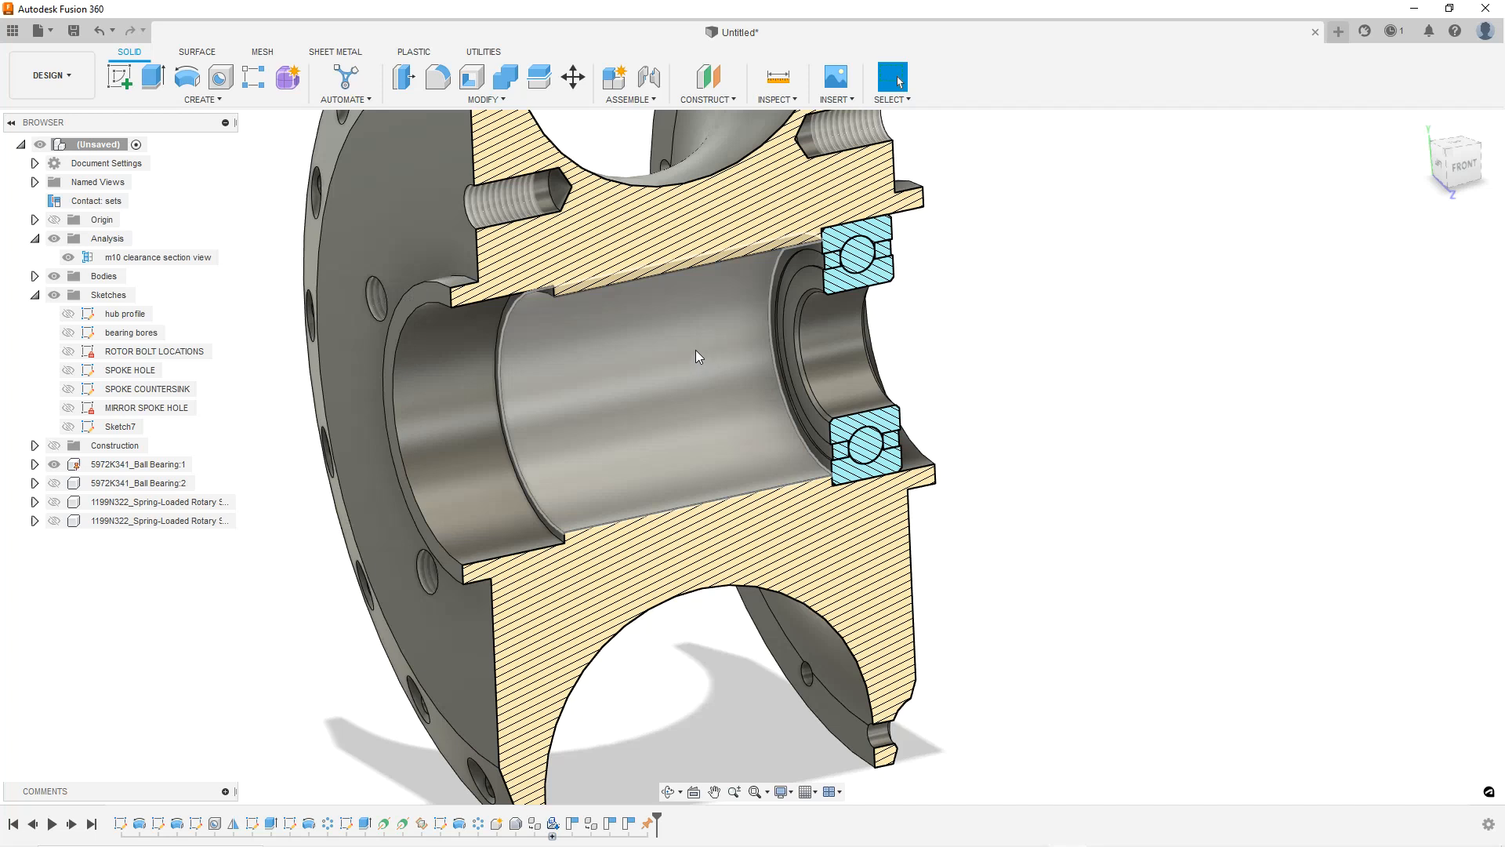
Edit the bearing bores sketch, set the bearing bore depth to 15 mm + 6 mm, and finish the sketch.
click(696, 351)
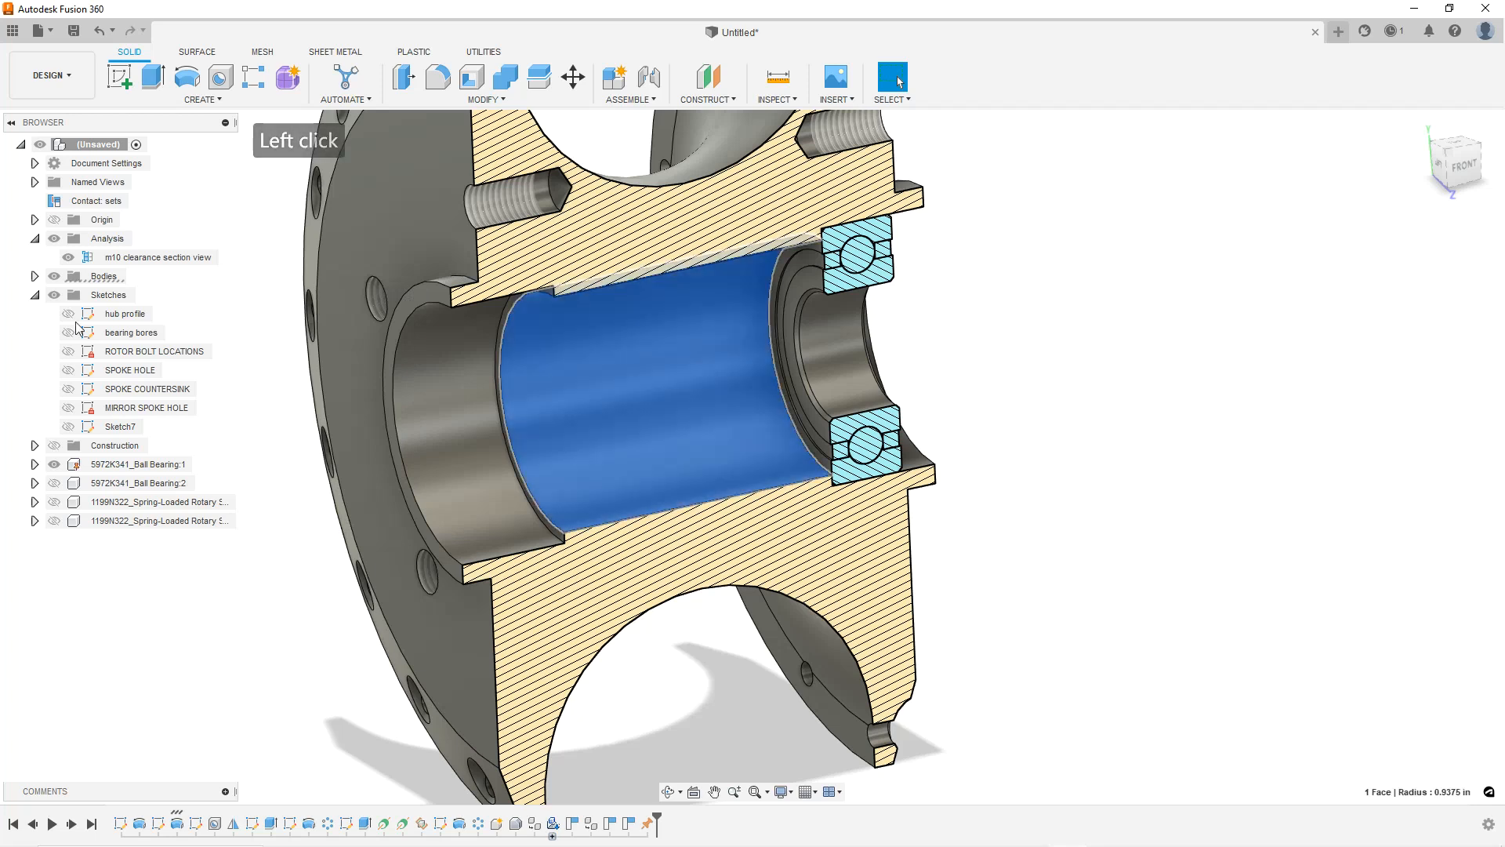
click(131, 333)
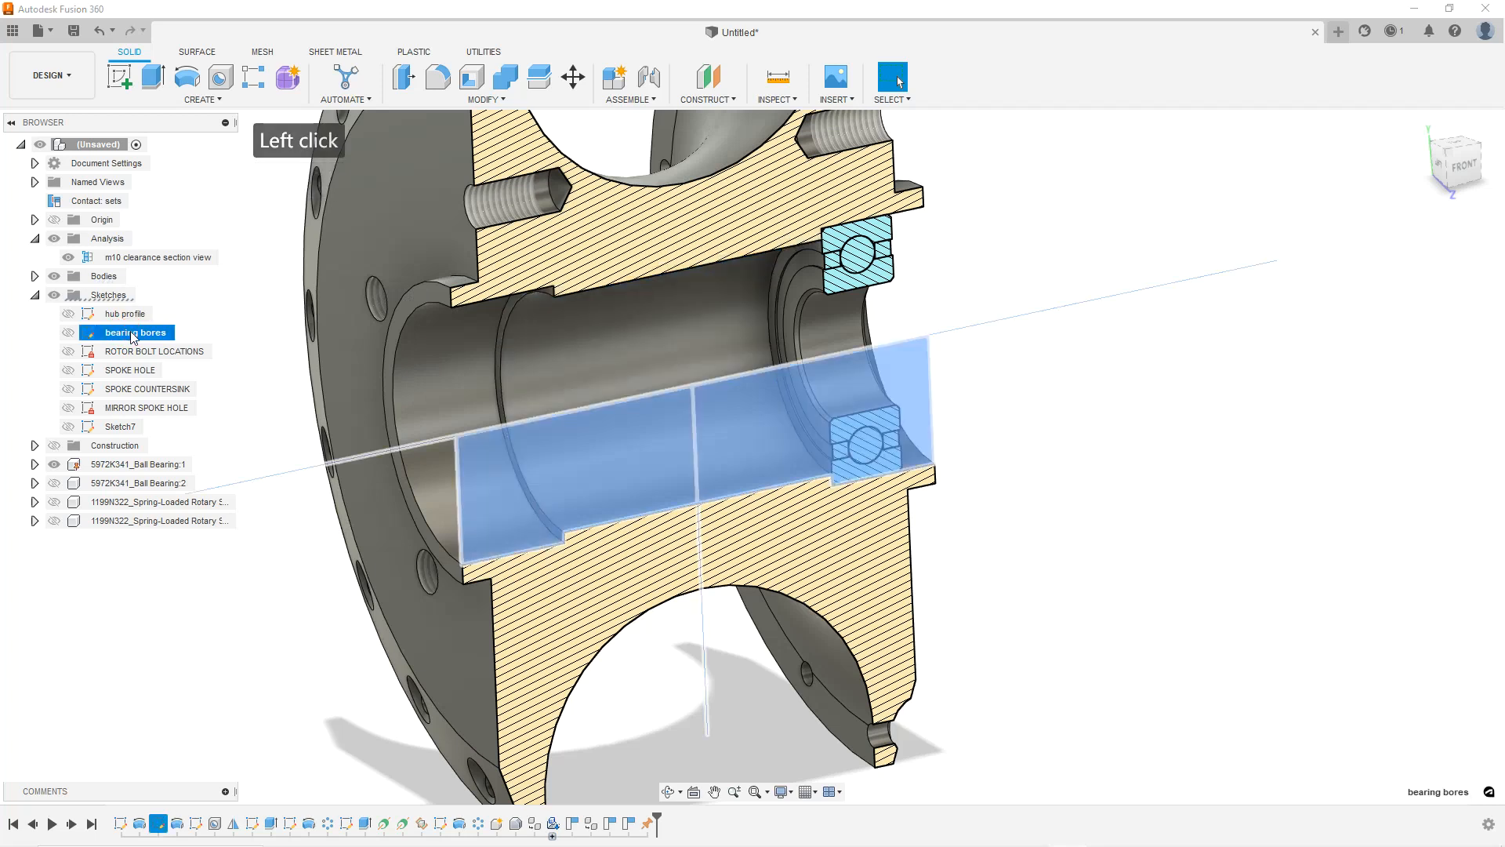
right_click(153, 345)
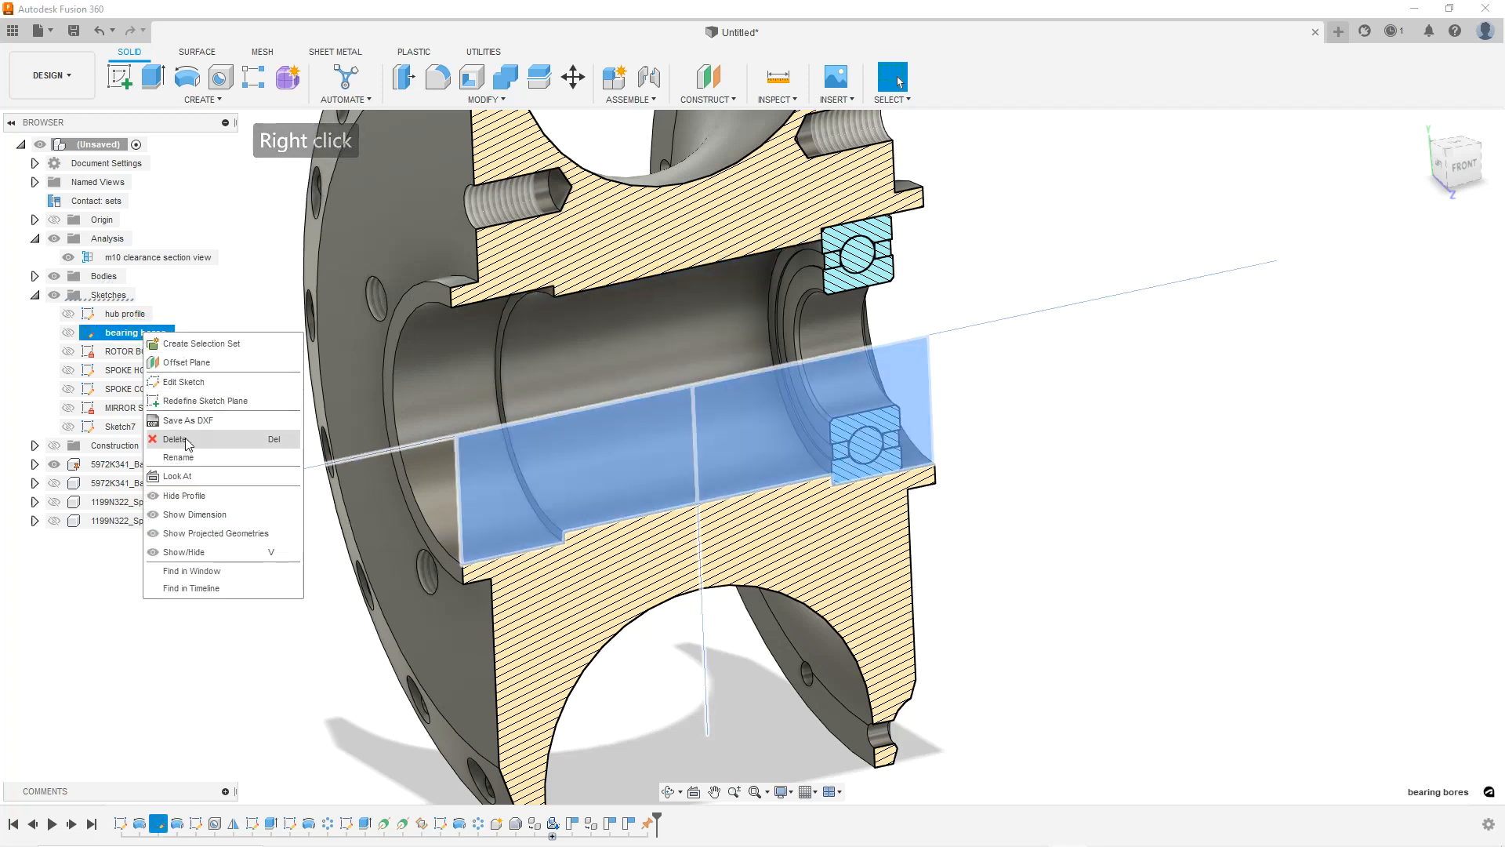
click(183, 383)
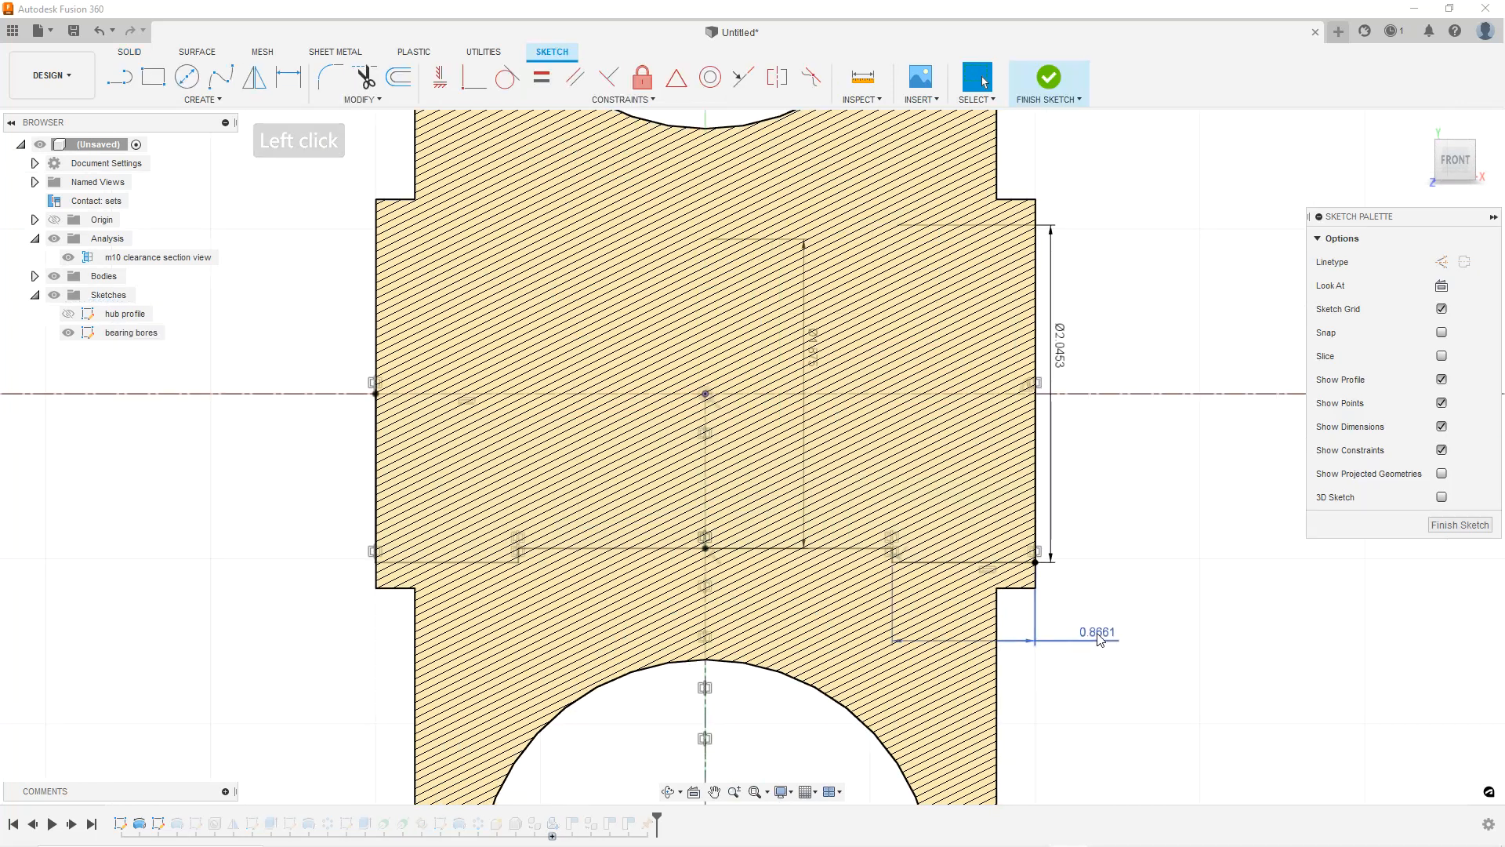
double_click(1097, 635)
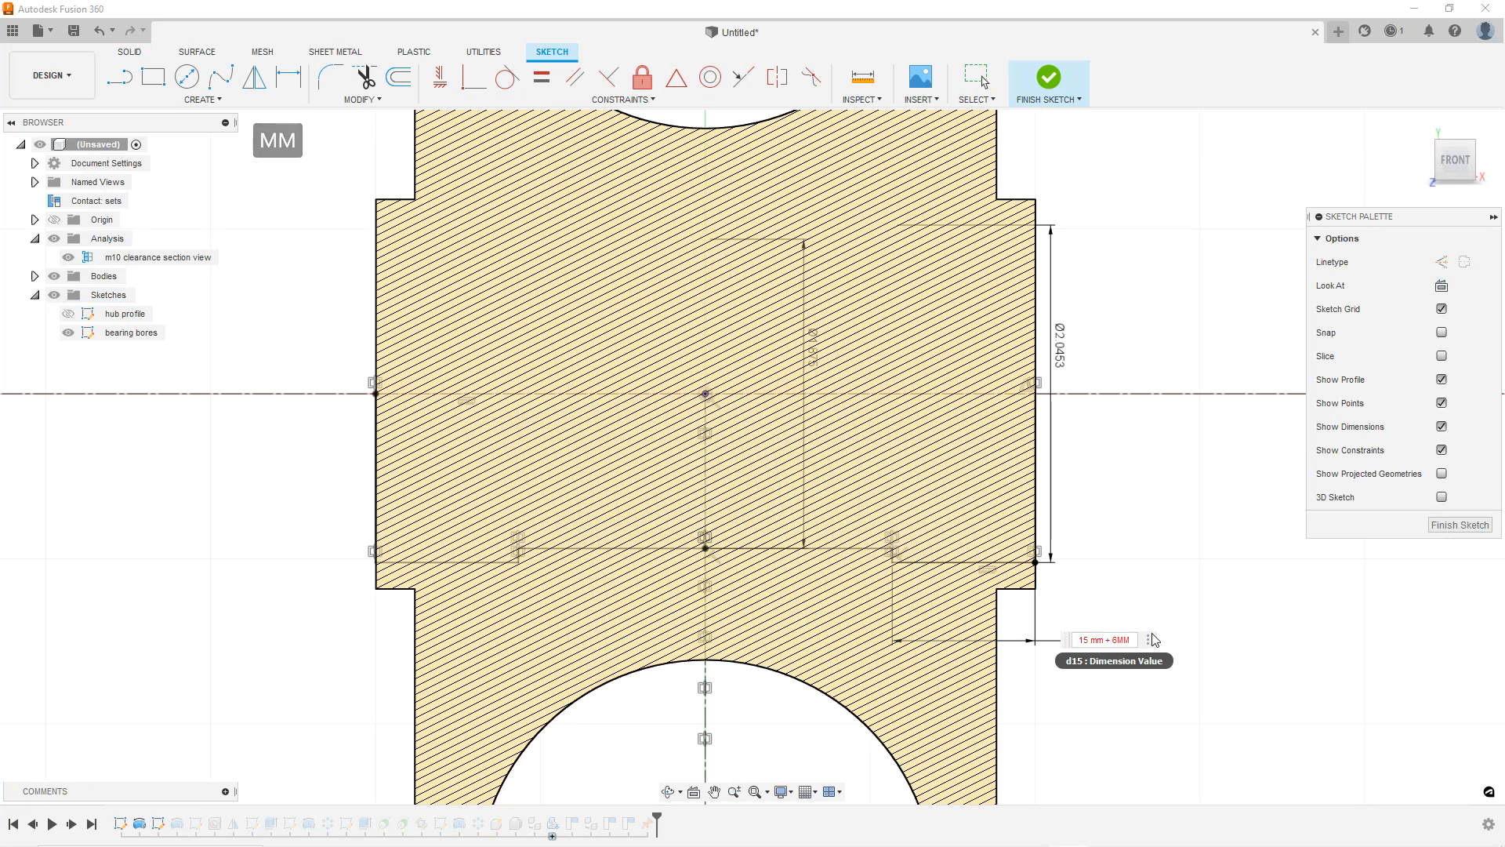
key(Caps_Lock)
text(mm)
key(Return)
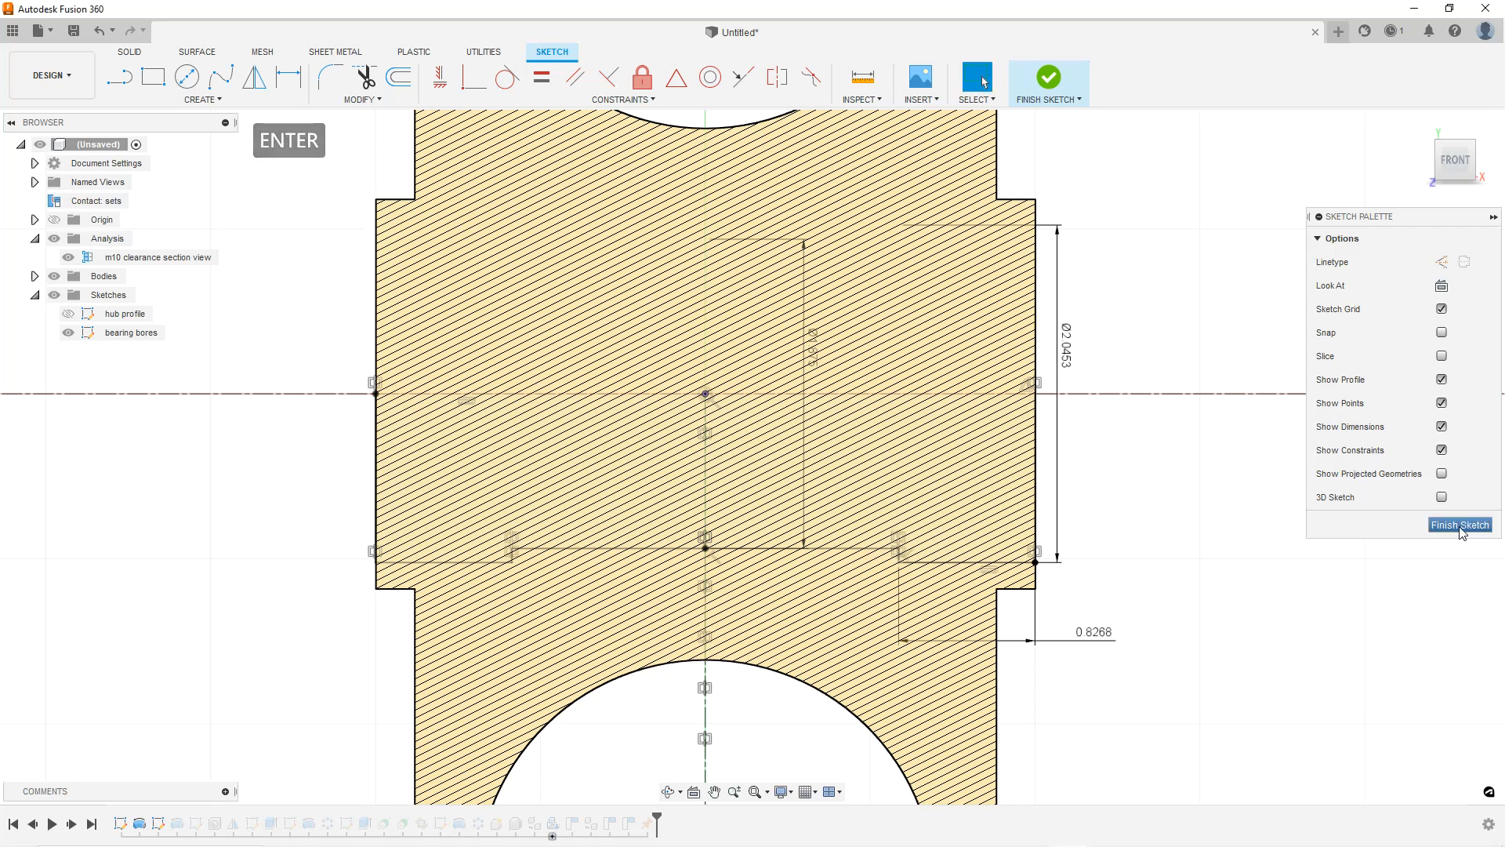
click(1459, 527)
click(1182, 495)
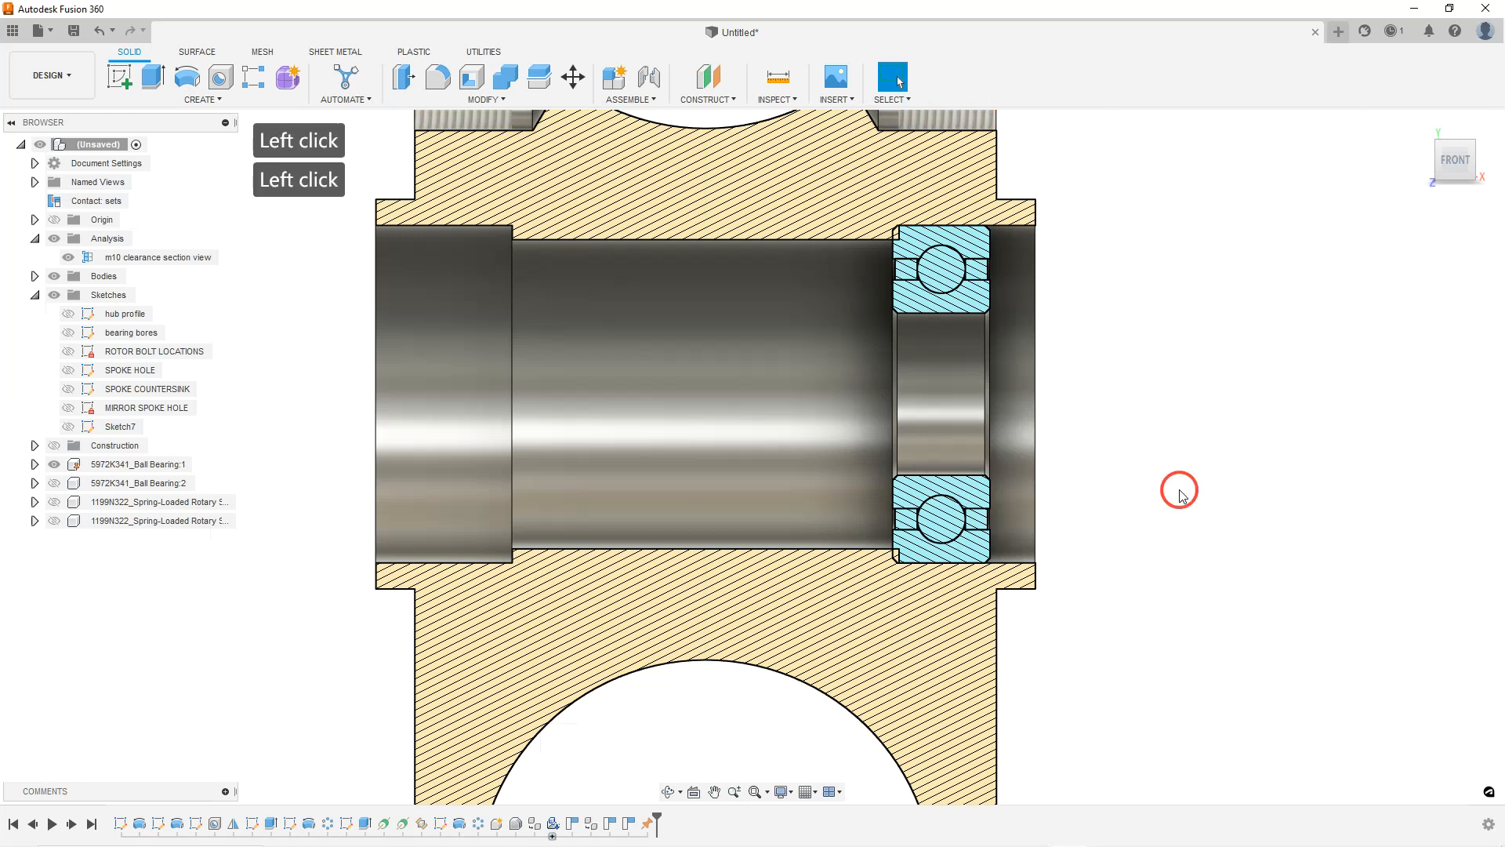
Inspect the sectioned hub around the bore shoulder to check the bearing's position against the changed bore depth.
scroll(934, 246, up, 3)
mouse_move(906, 227)
mouse_down()
mouse_move(857, 262)
mouse_move(900, 255)
mouse_up()
scroll(900, 255, up, 2)
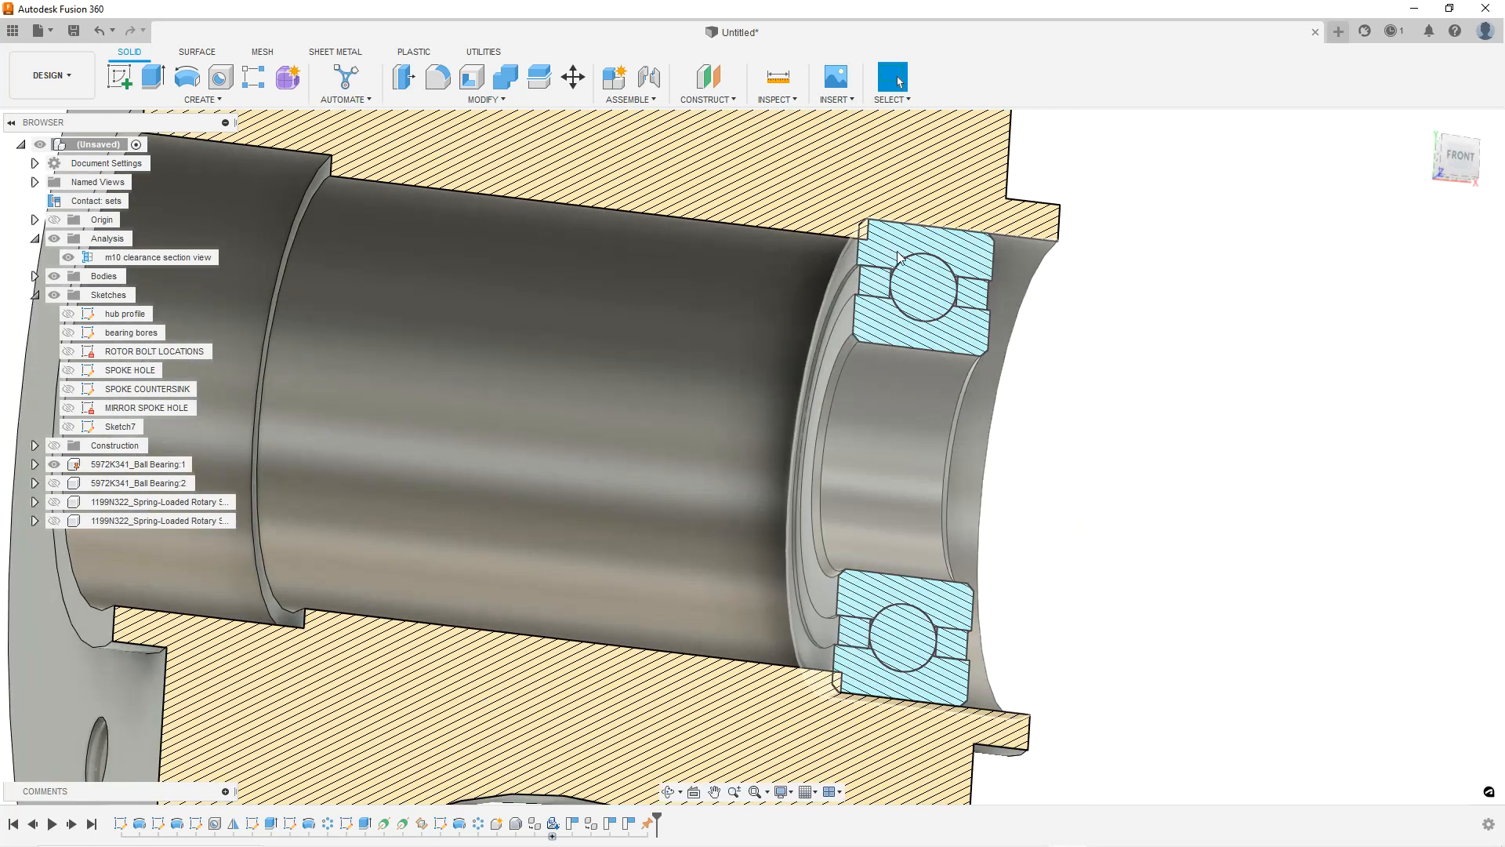
scroll(870, 246, down, 3)
shift+middle_drag(870, 247, 903, 284)
scroll(904, 284, up, 3)
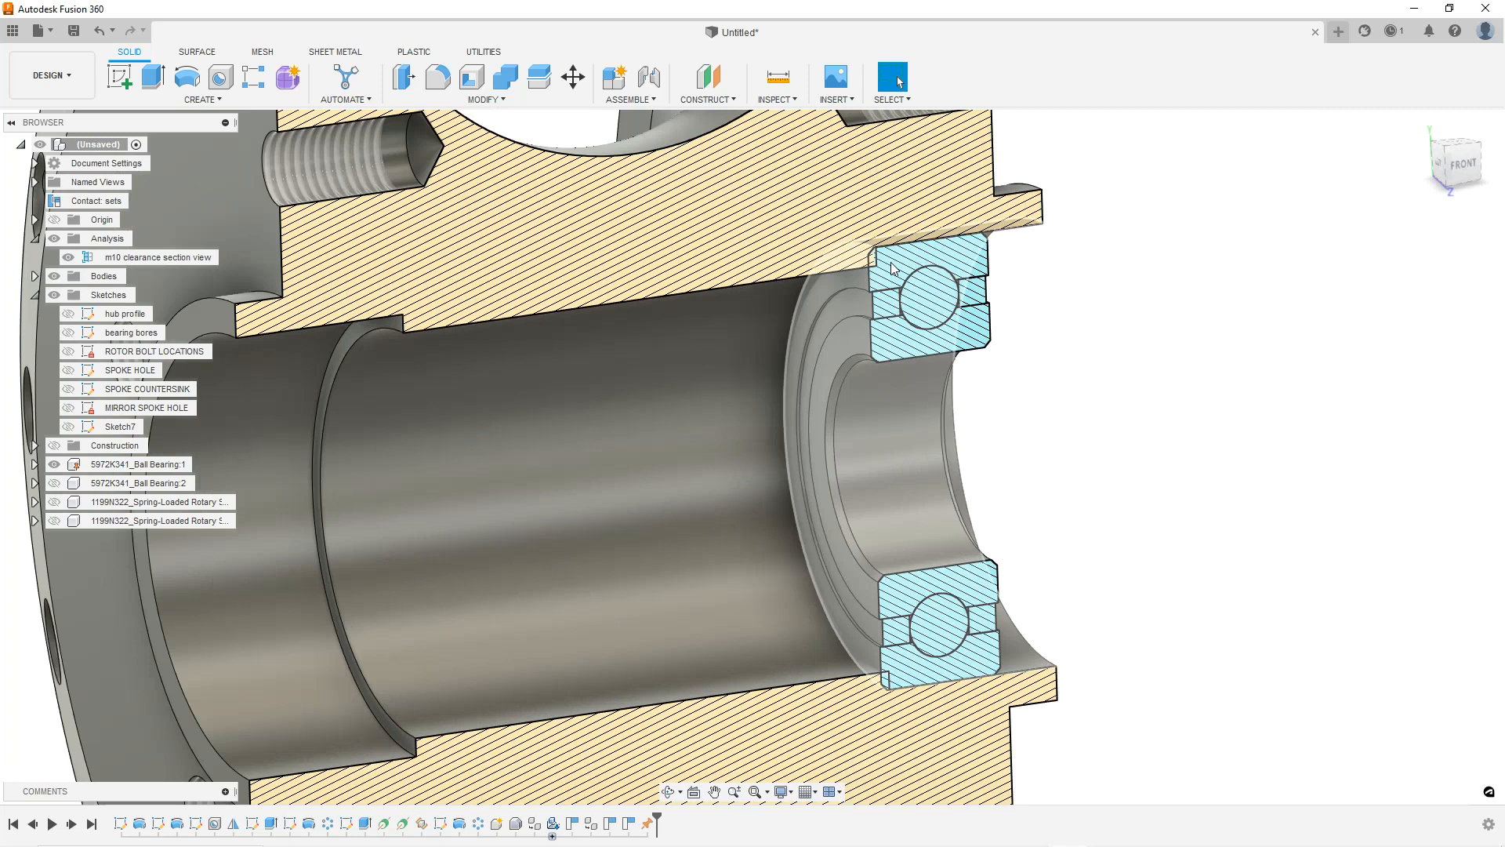
scroll(892, 266, down, 3)
mouse_move(883, 261)
shift+middle_down()
mouse_move(888, 296)
mouse_move(898, 265)
mouse_move(883, 262)
shift+middle_up()
scroll(870, 257, down, 2)
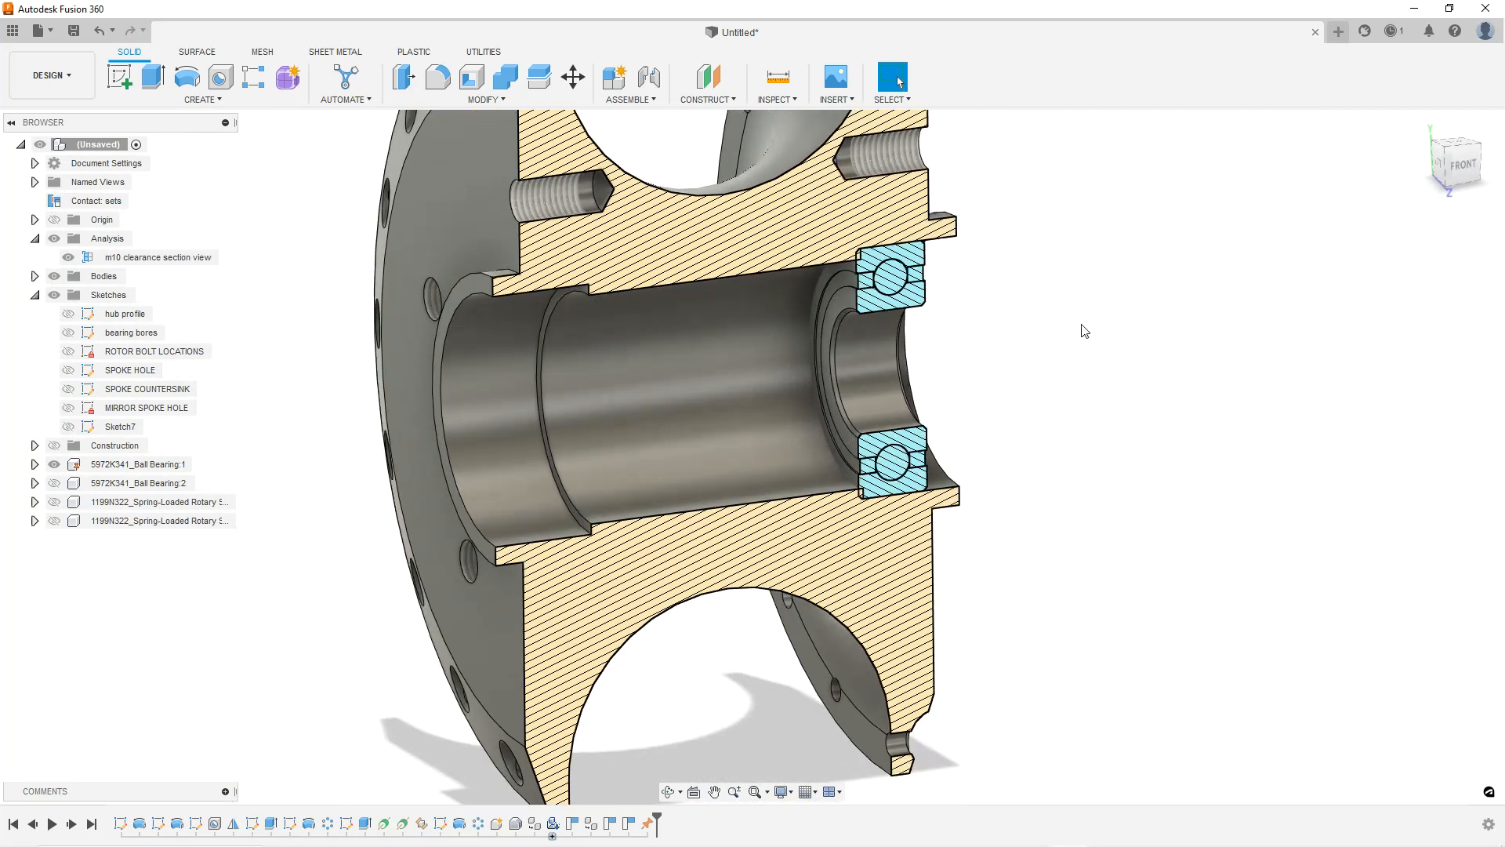
scroll(1054, 323, up, 1)
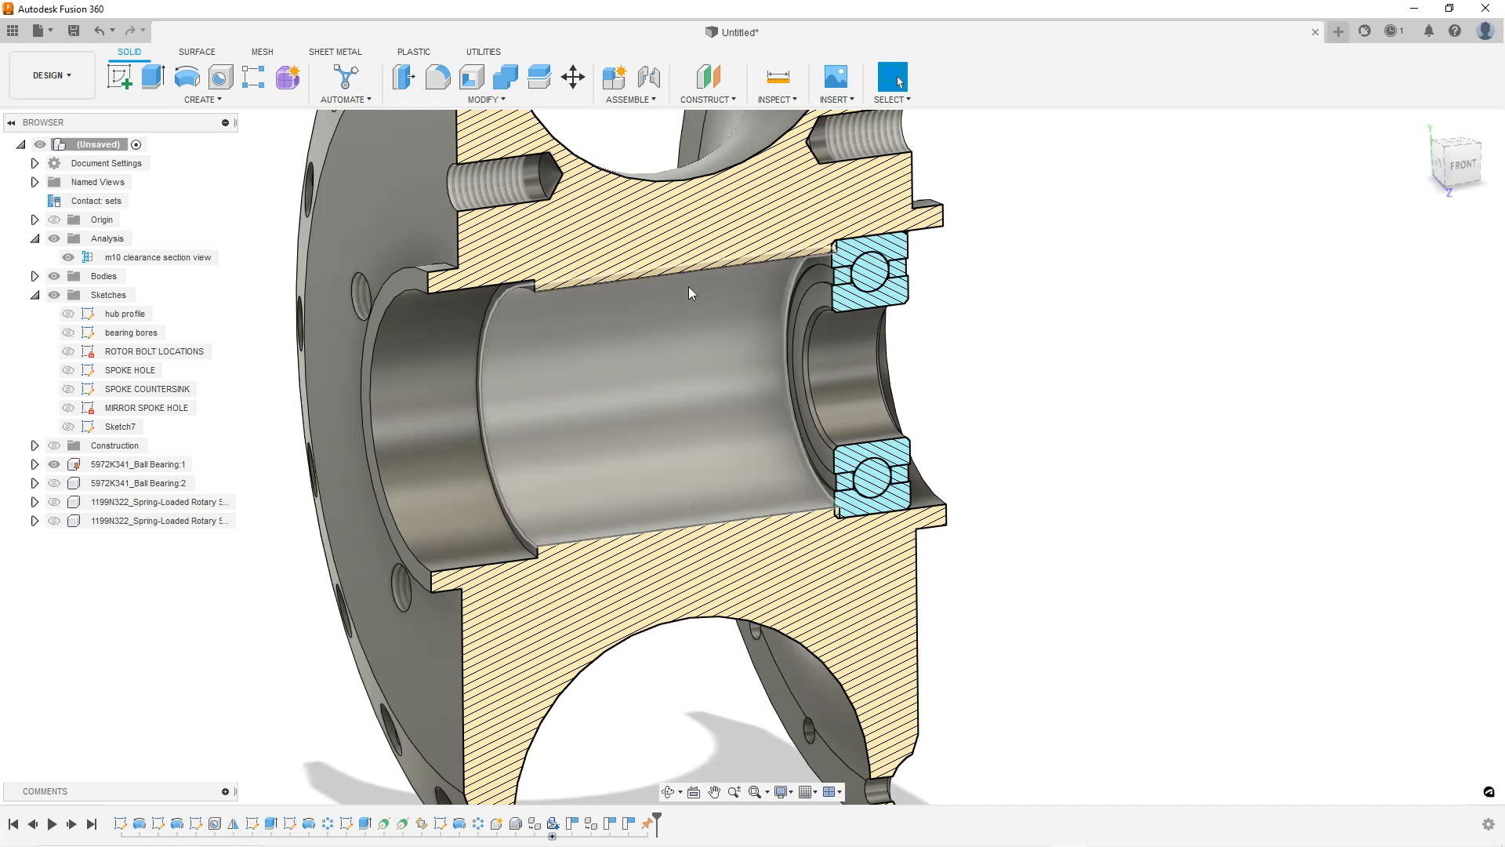
Examine the sectioned ball bearing and its bore up close, checking the contact between outer ring and shoulder.
scroll(676, 345, up, 3)
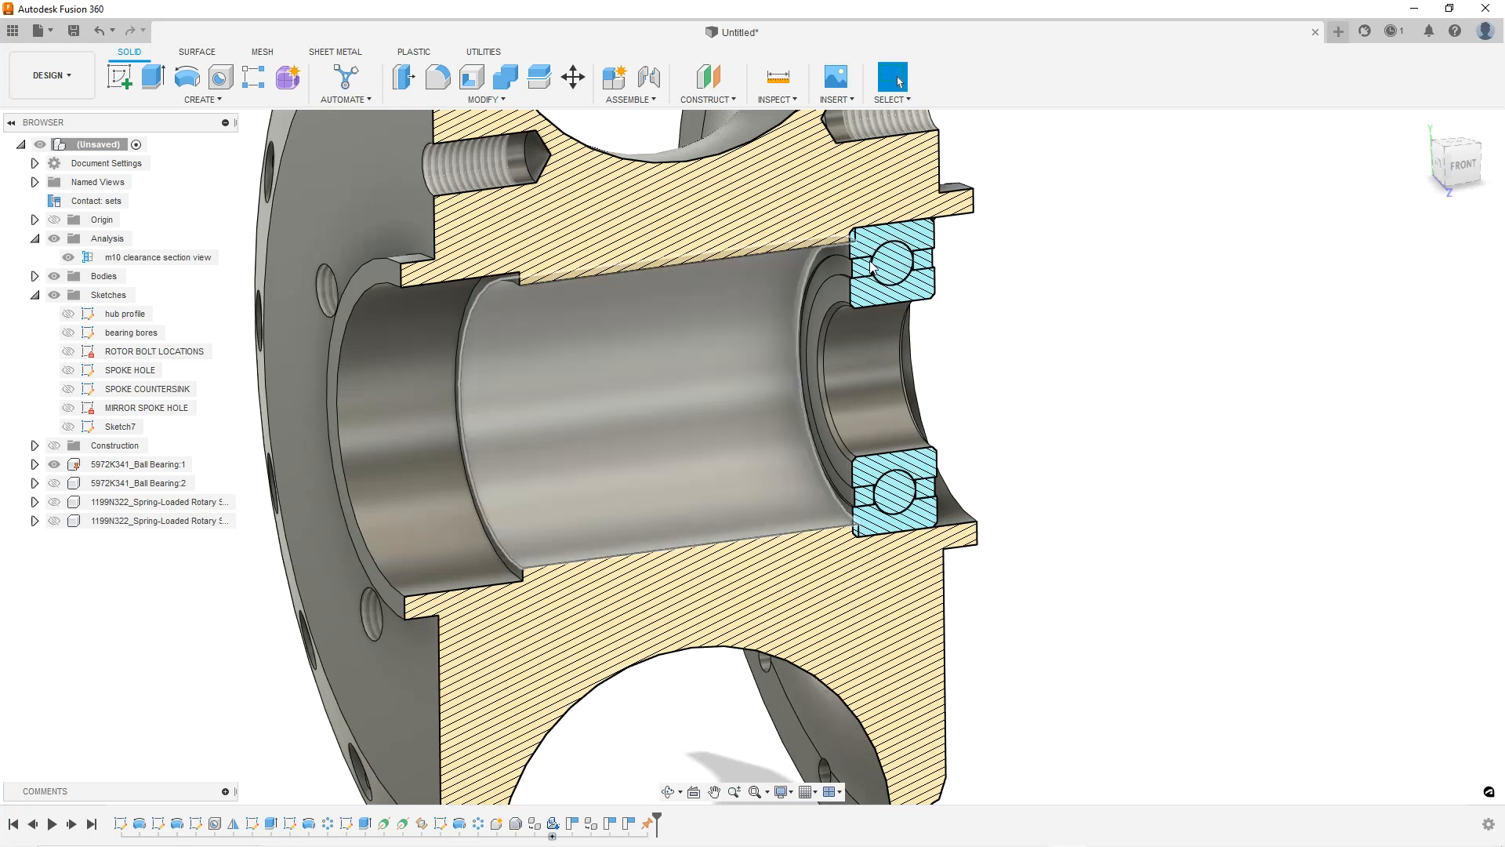
scroll(892, 242, up, 2)
shift+middle_drag(891, 241, 826, 239)
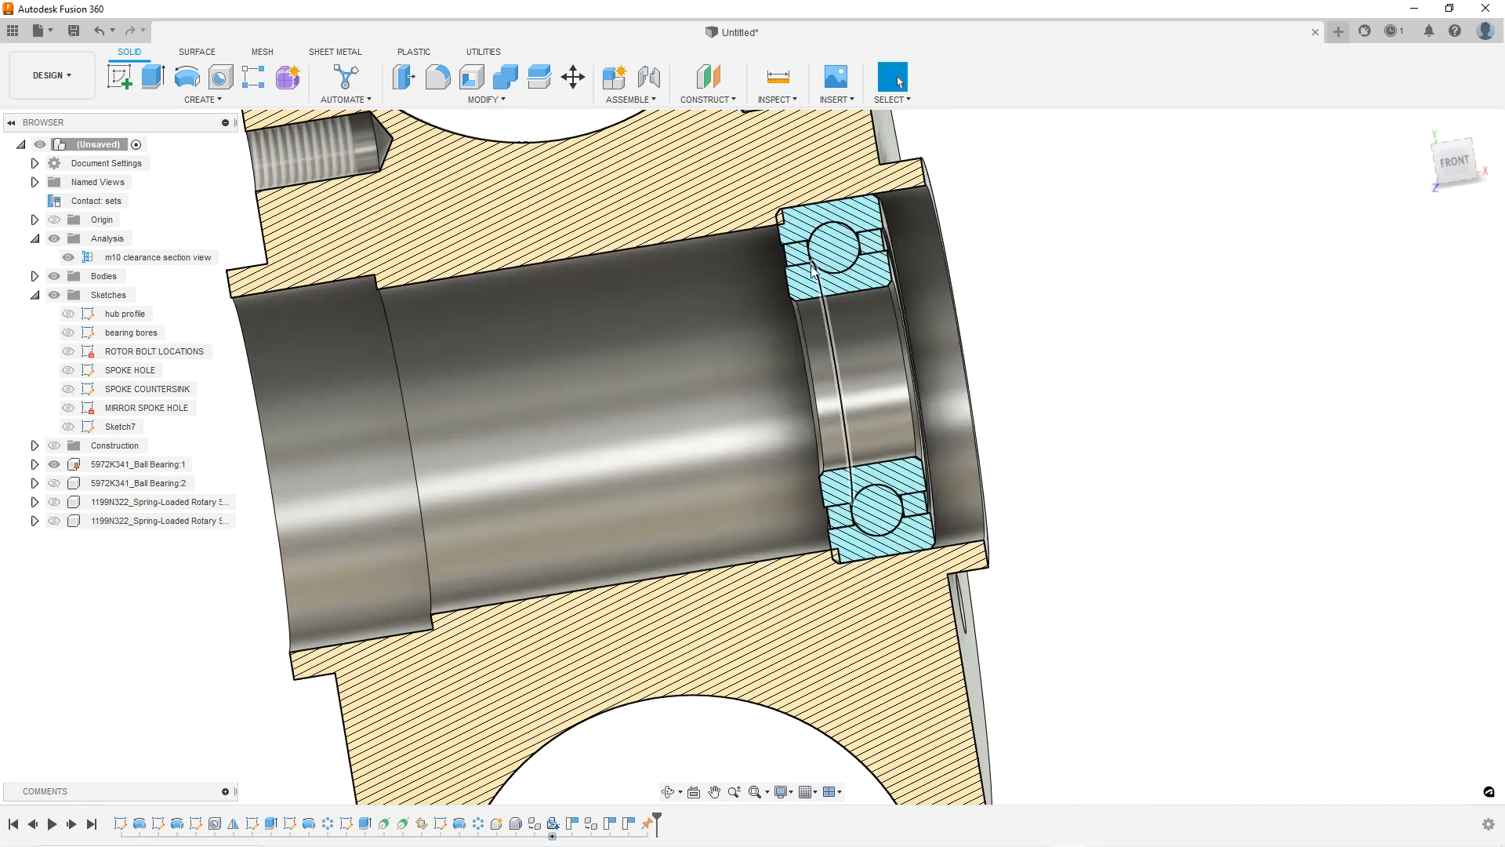
click(845, 266)
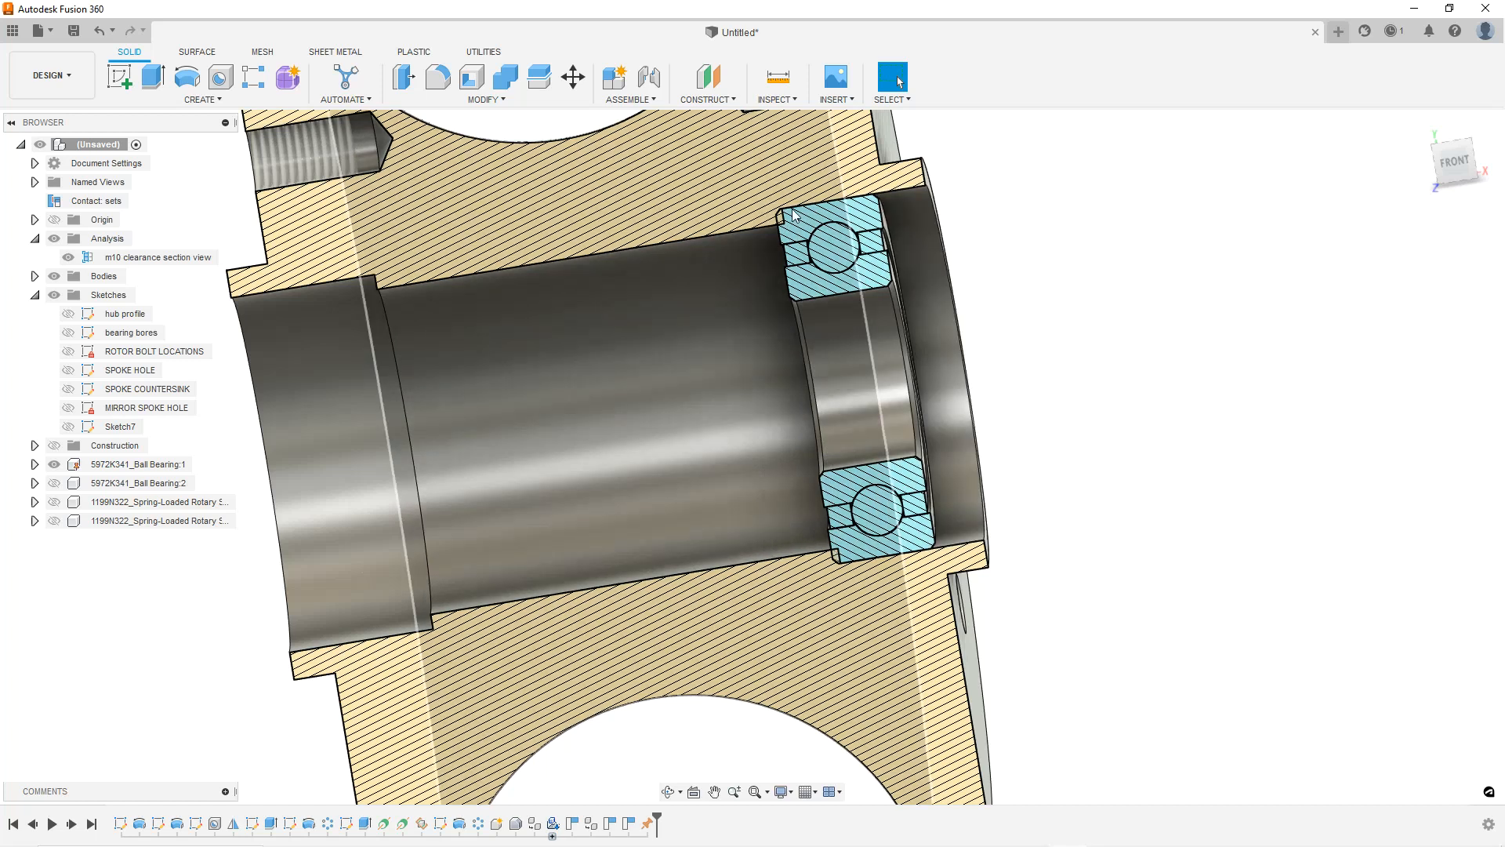
scroll(784, 223, up, 3)
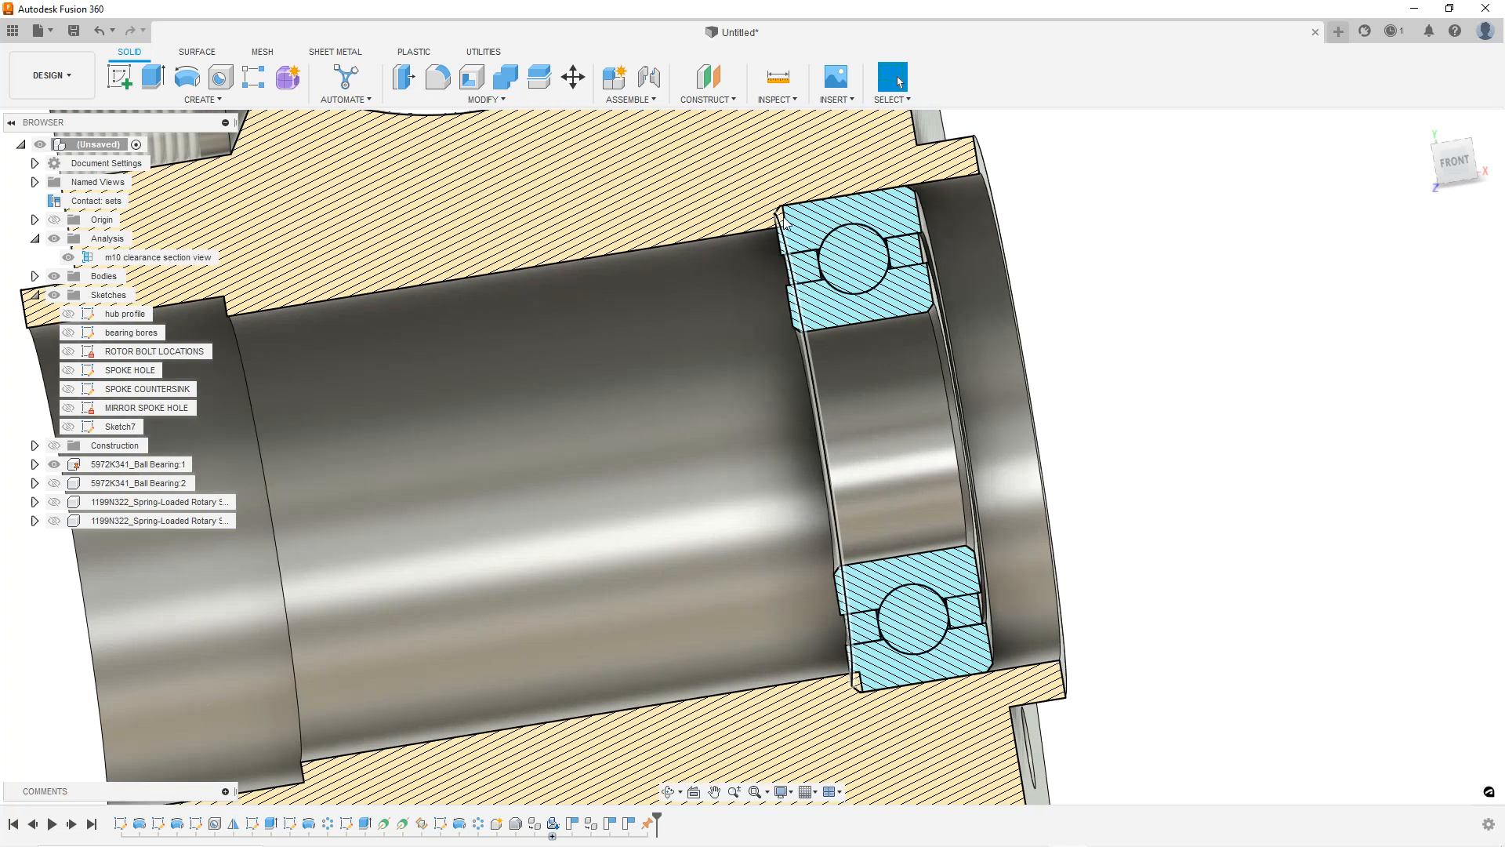
scroll(784, 223, down, 3)
shift+middle_drag(783, 223, 824, 243)
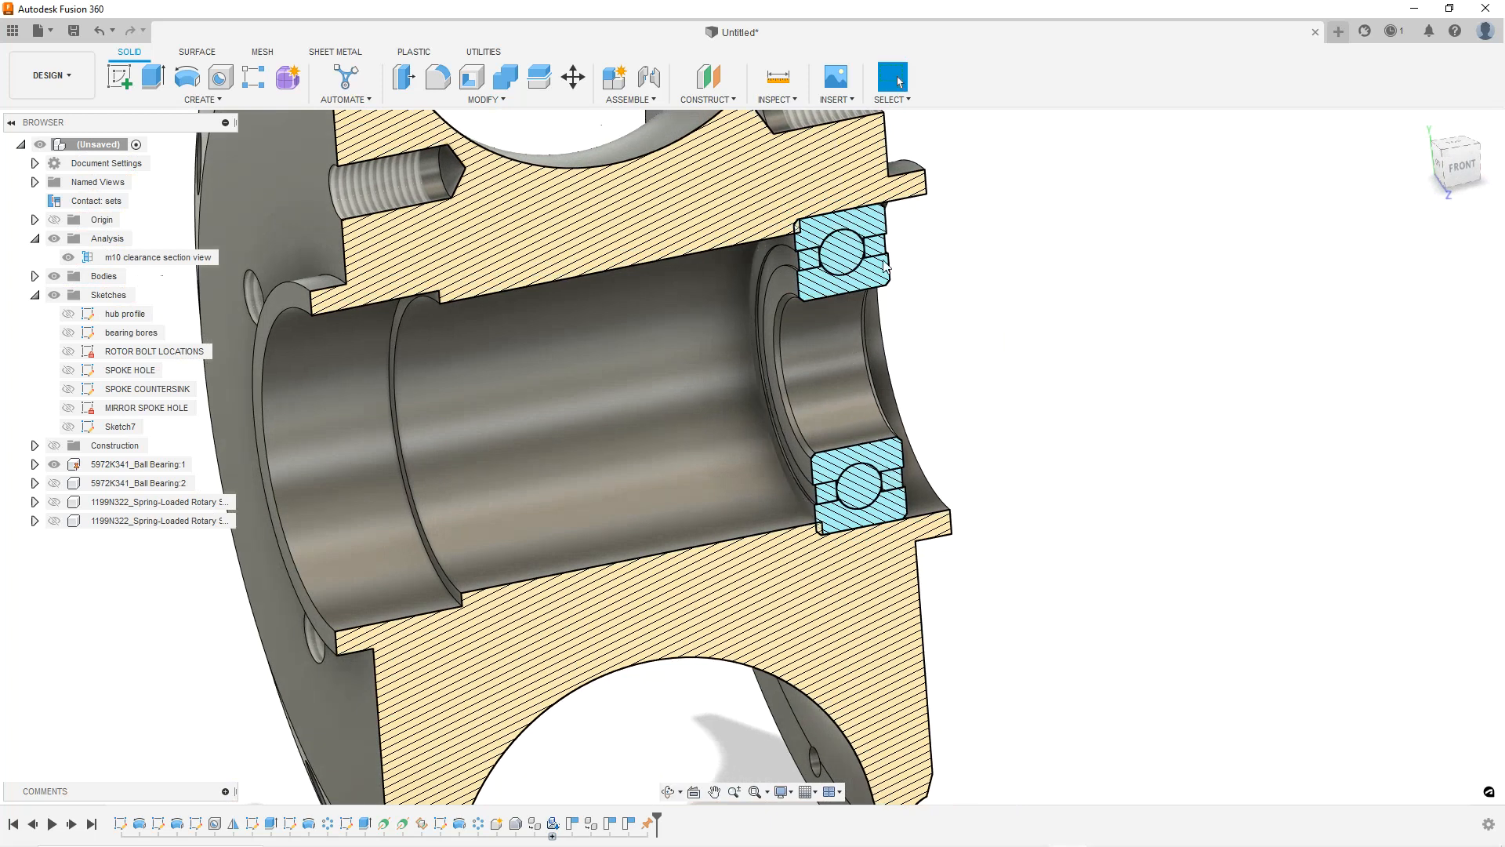
scroll(914, 266, down, 3)
shift+middle_drag(727, 252, 732, 248)
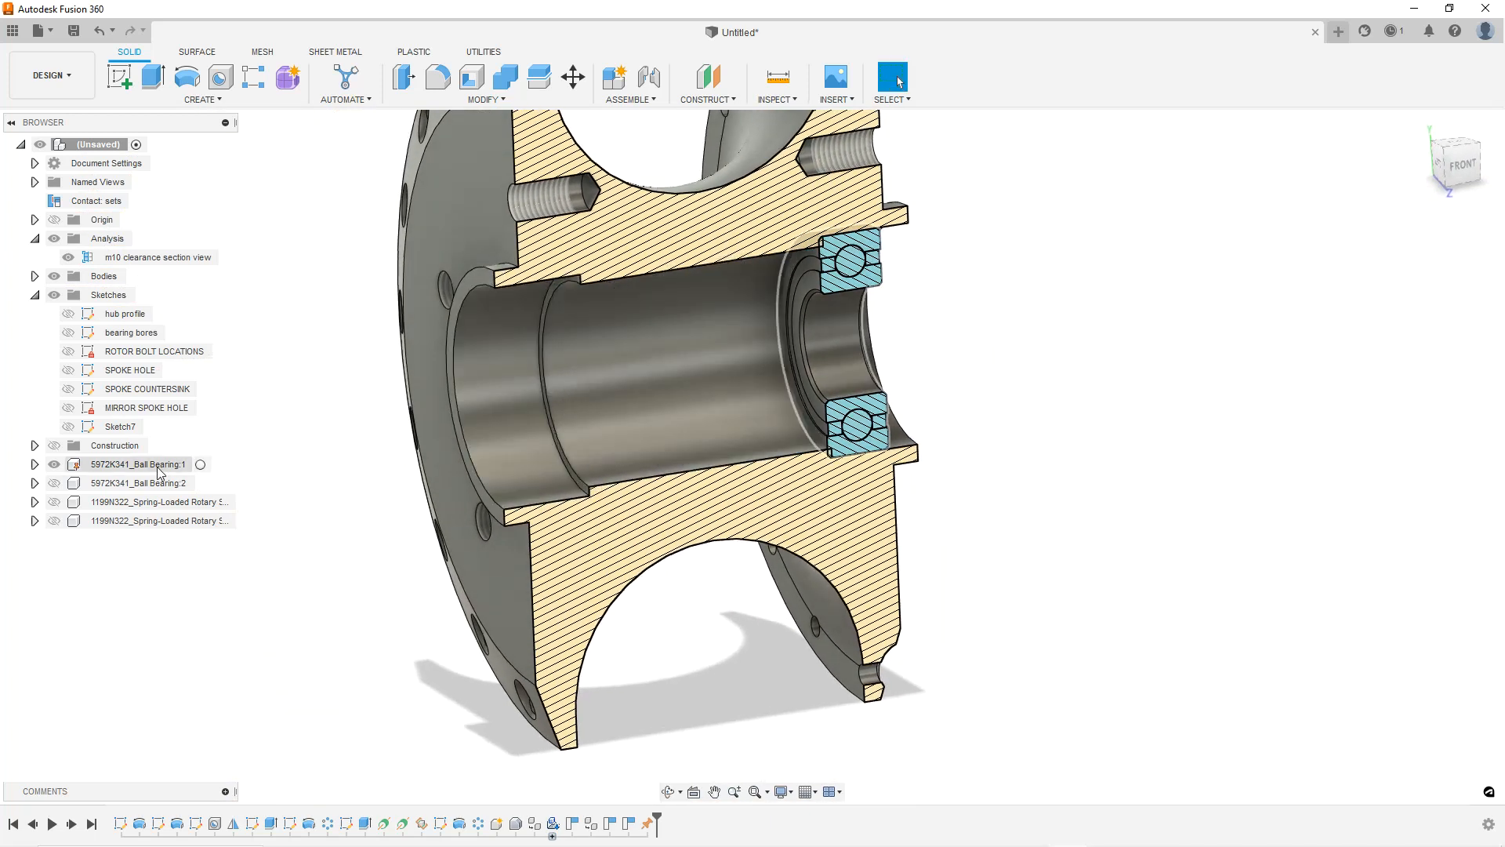
Unground the first ball bearing and pull it out of the hub's bore.
right_click(131, 469)
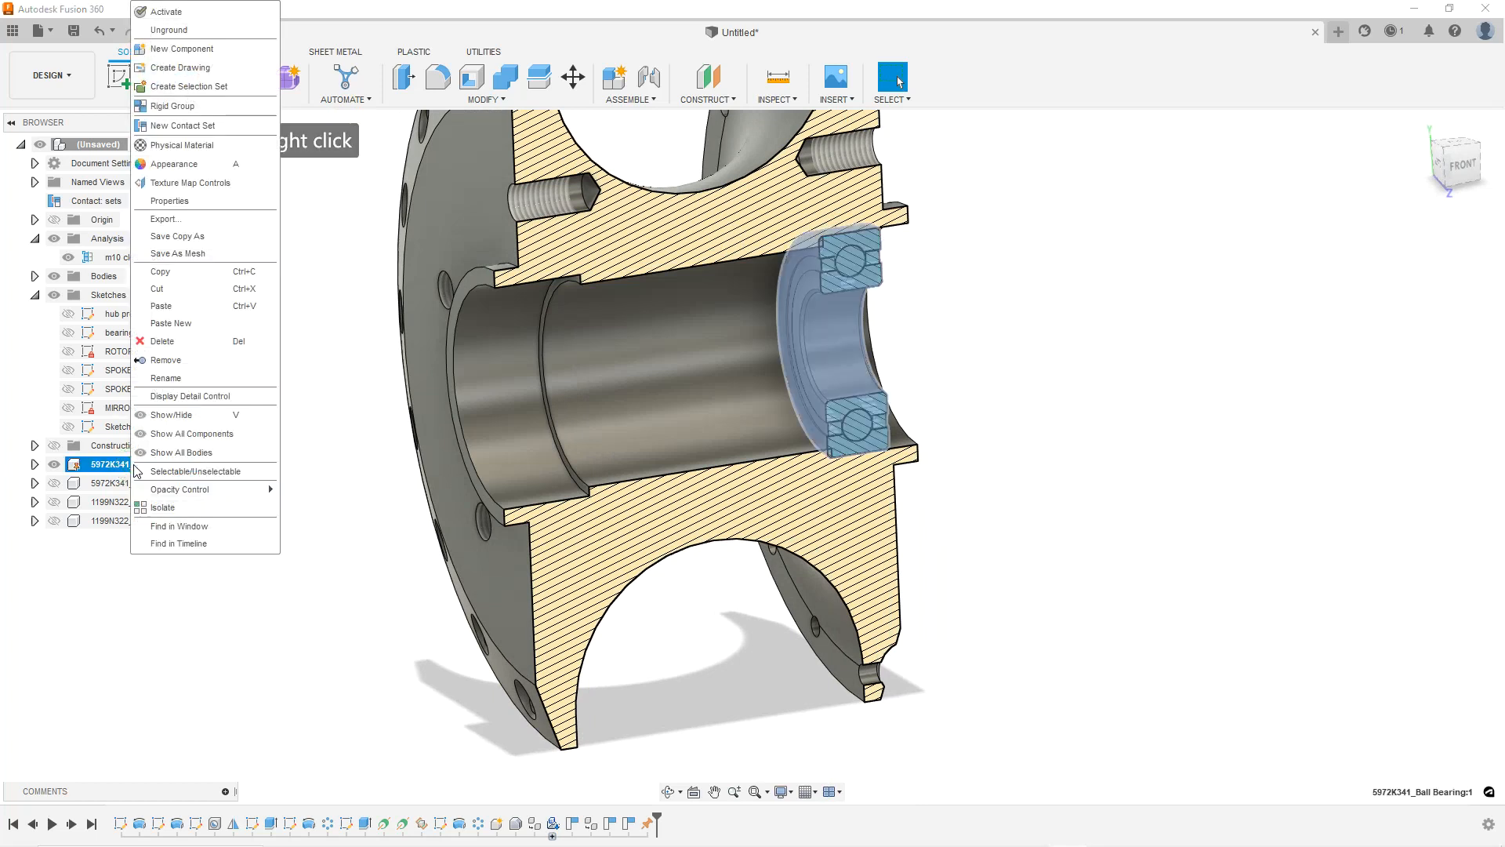
click(172, 32)
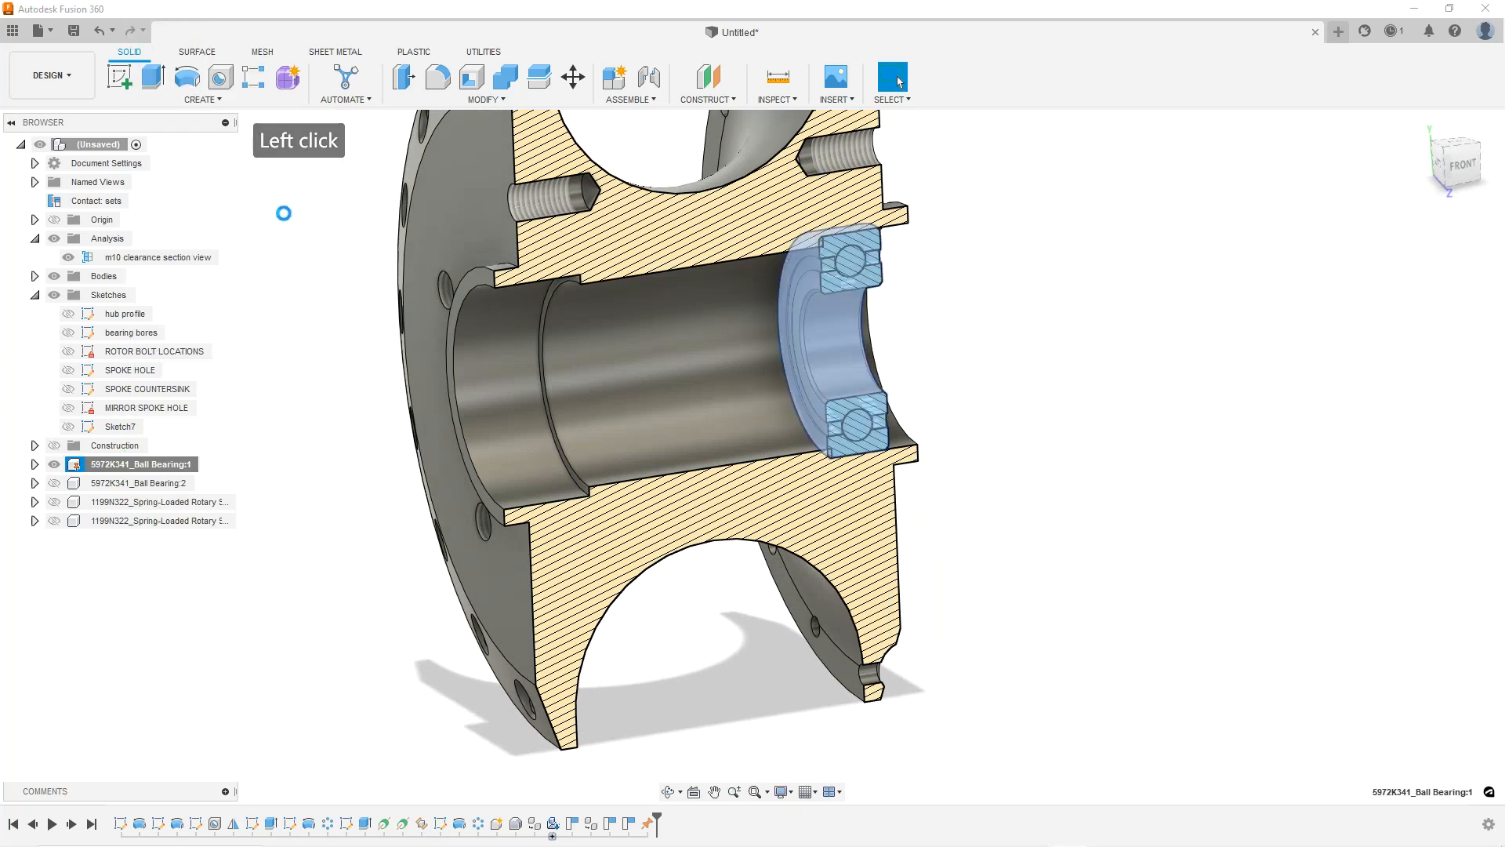
click(332, 350)
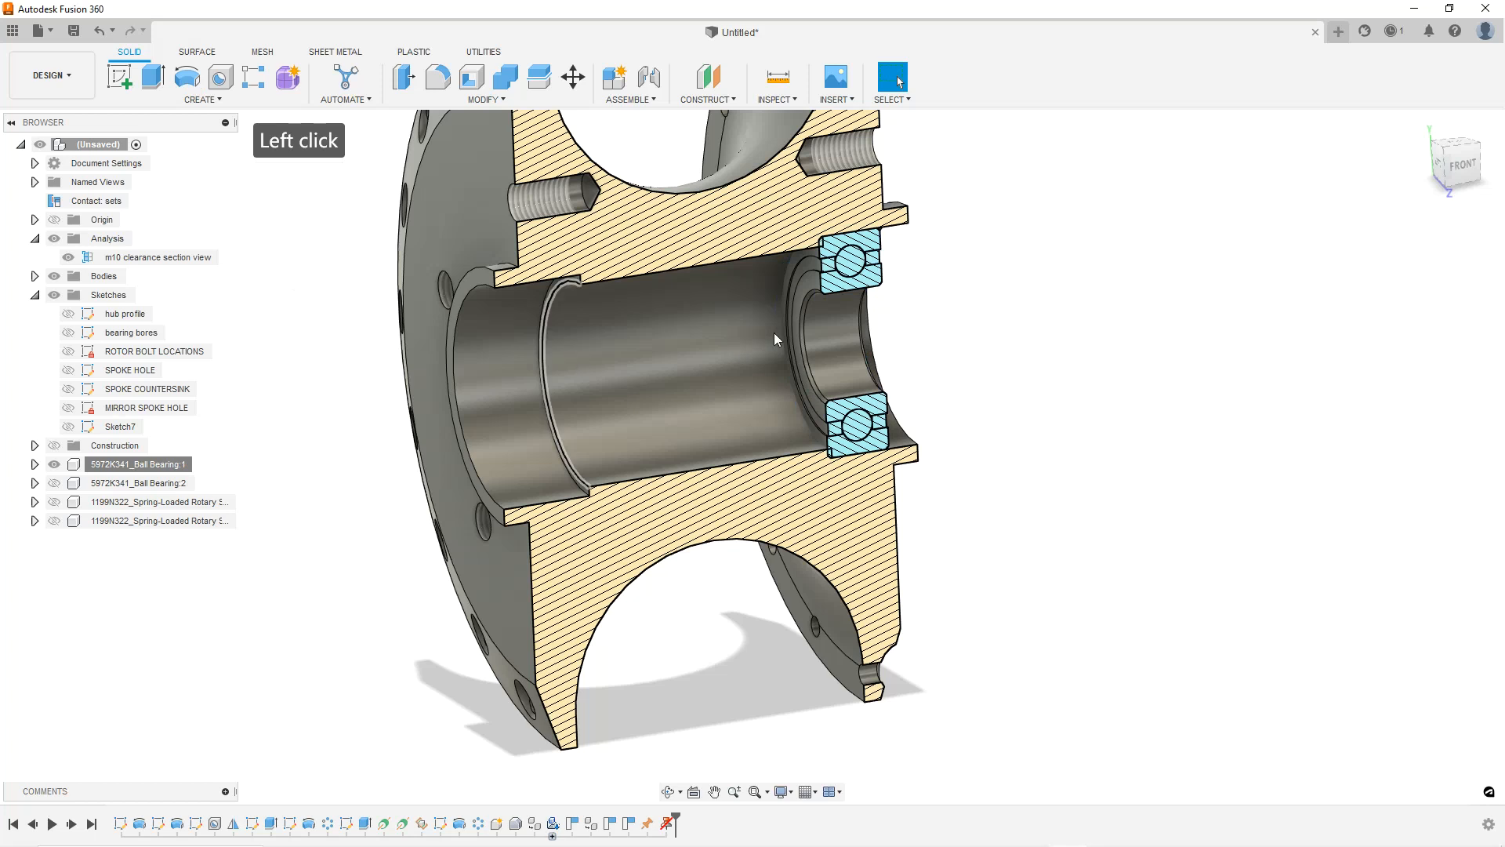
drag(893, 275, 1081, 339)
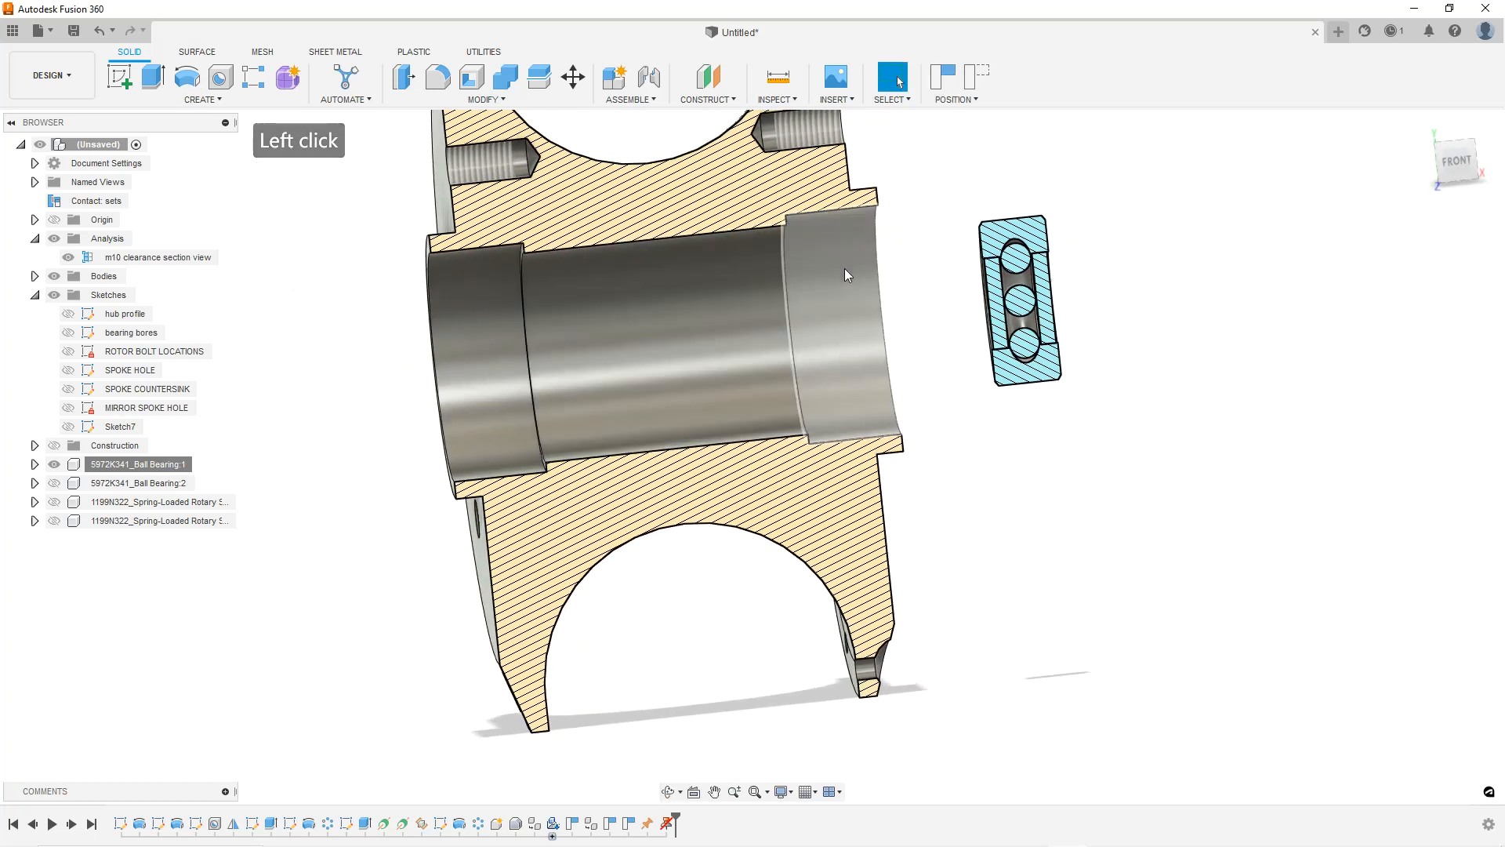
Hide the m10 clearance section view to display the whole hub.
click(69, 258)
shift+middle_drag(1414, 426, 601, 467)
scroll(577, 464, down, 3)
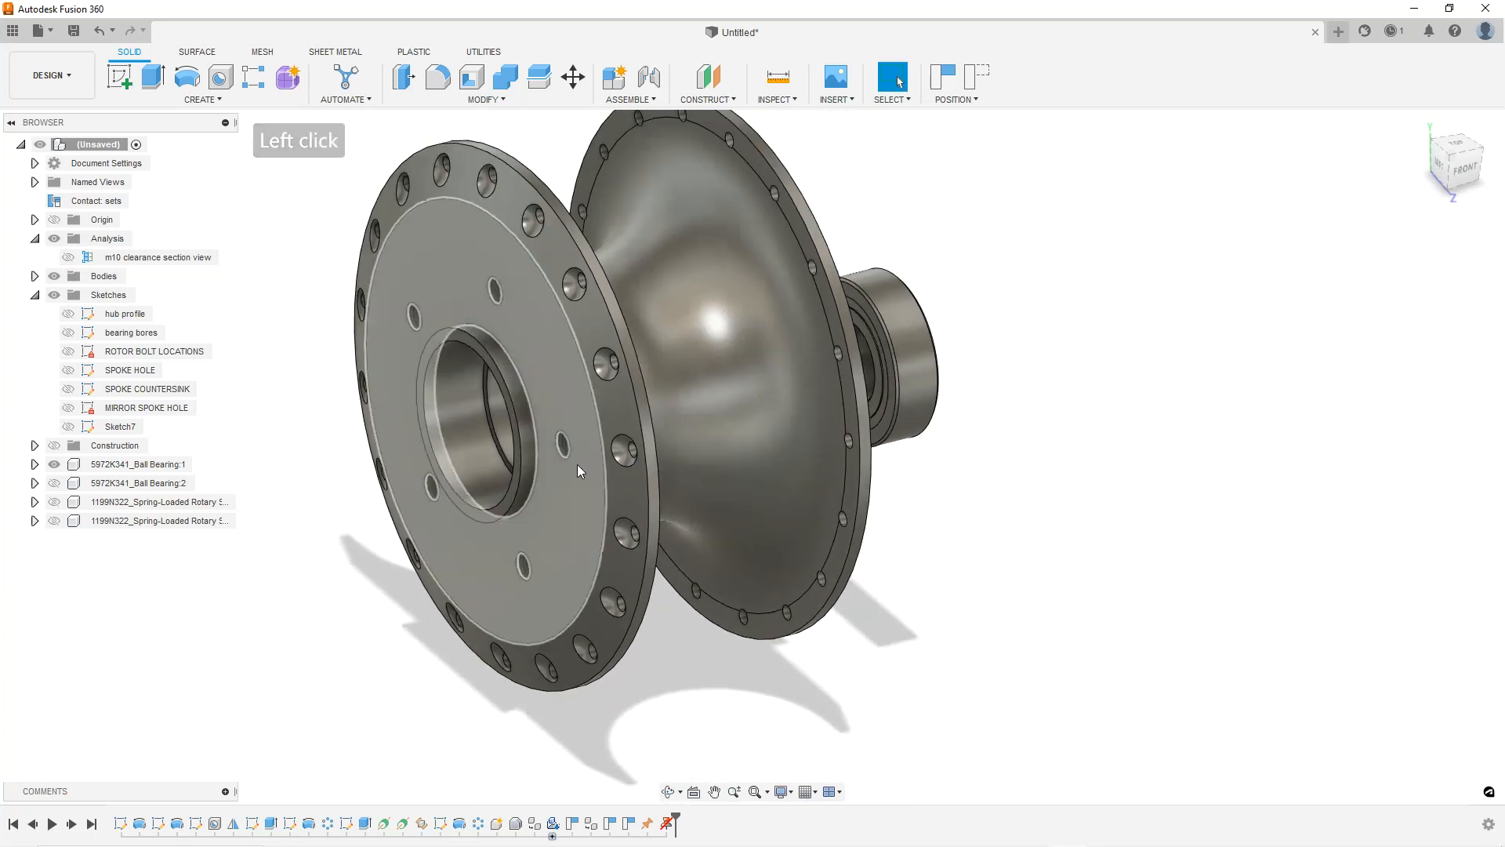
Edit the bearing bores sketch, set the bearing bore depth to 15 mm + 7 mm, and finish the sketch.
right_click(137, 335)
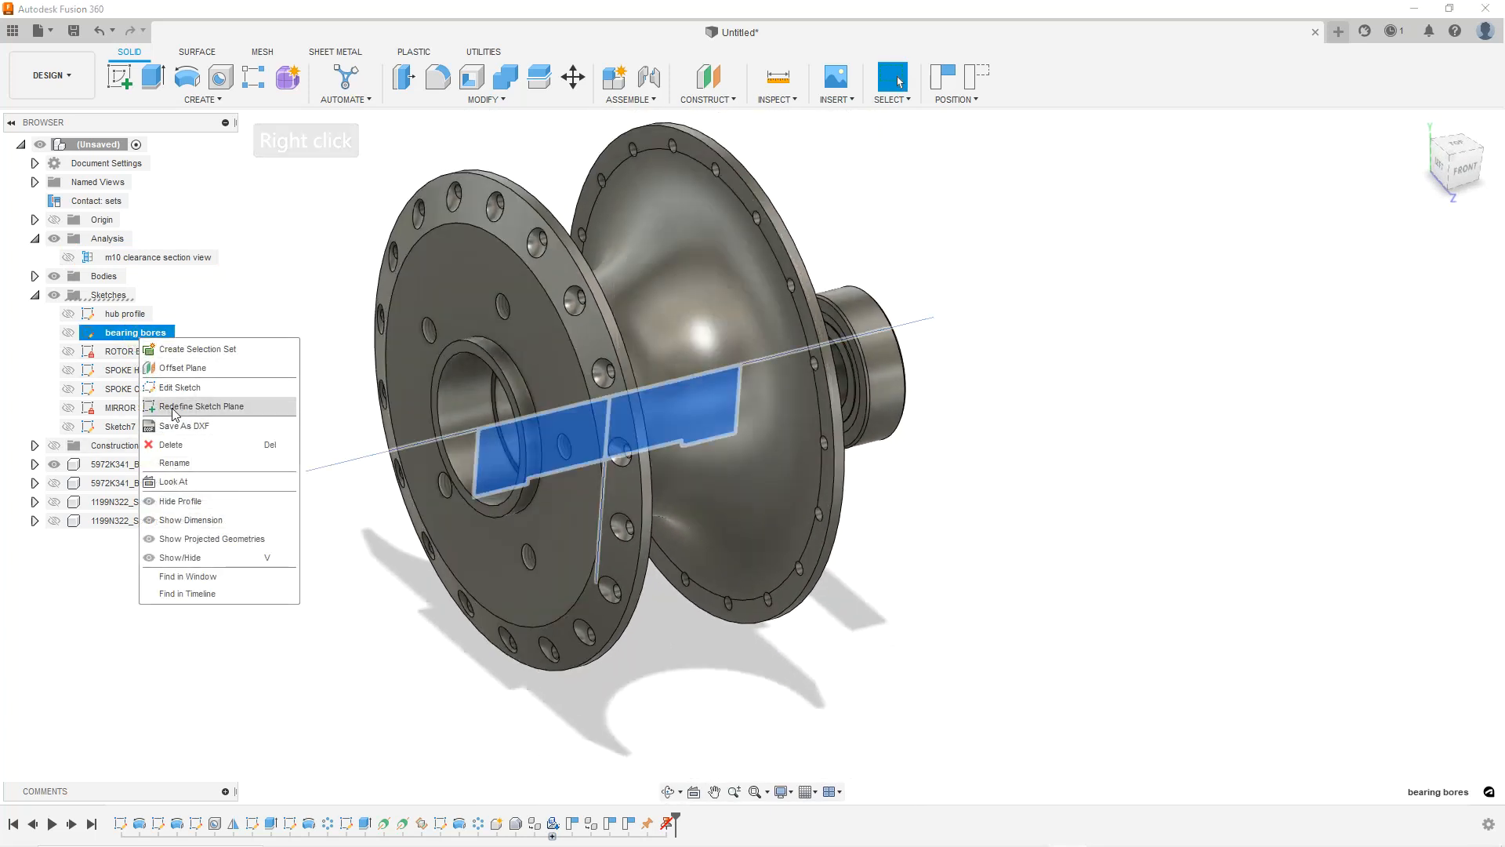
click(188, 387)
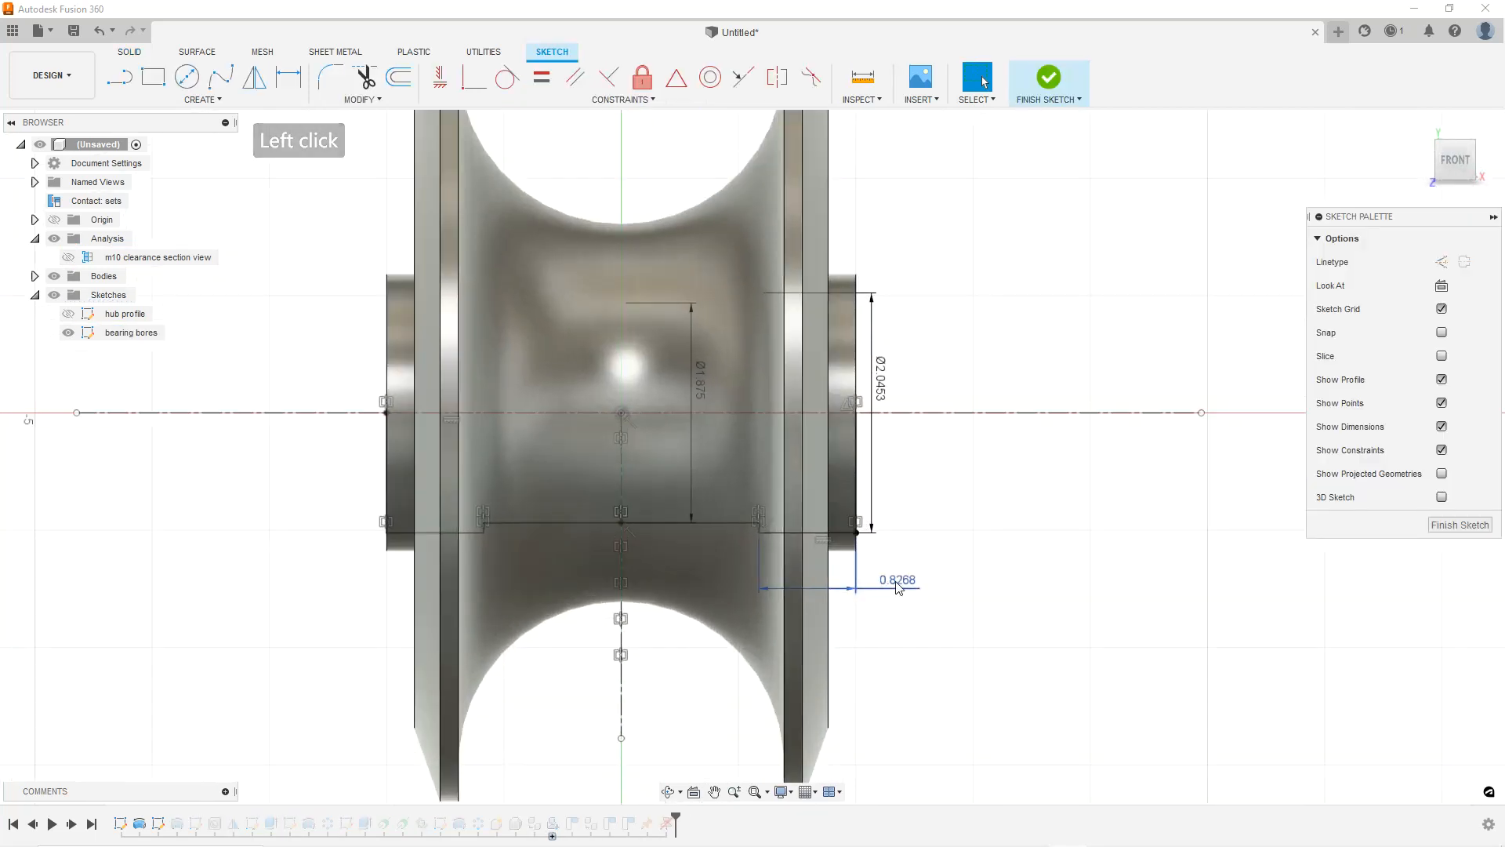
double_click(901, 584)
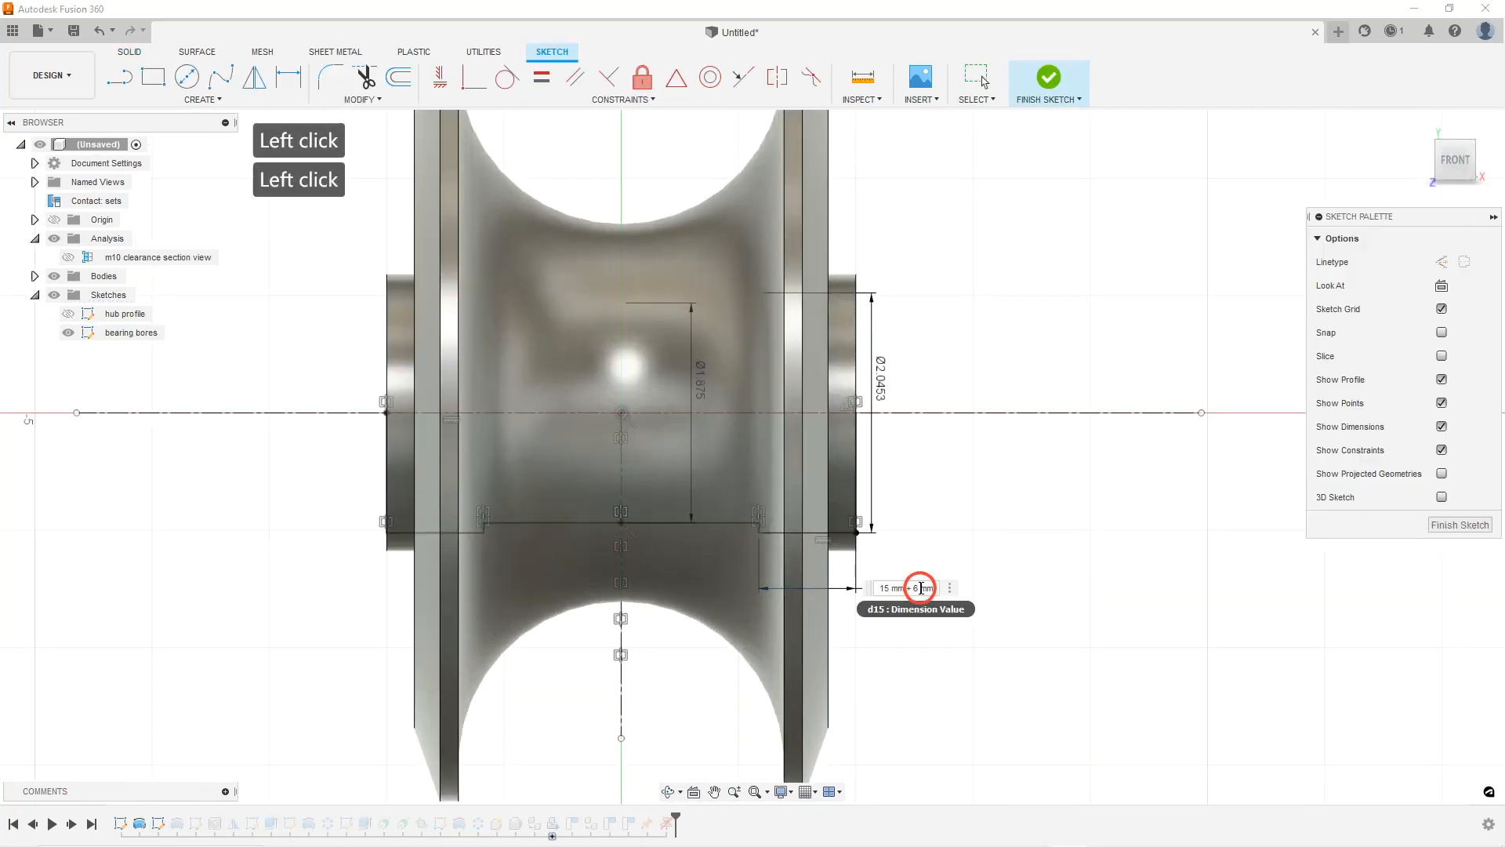
text(7)
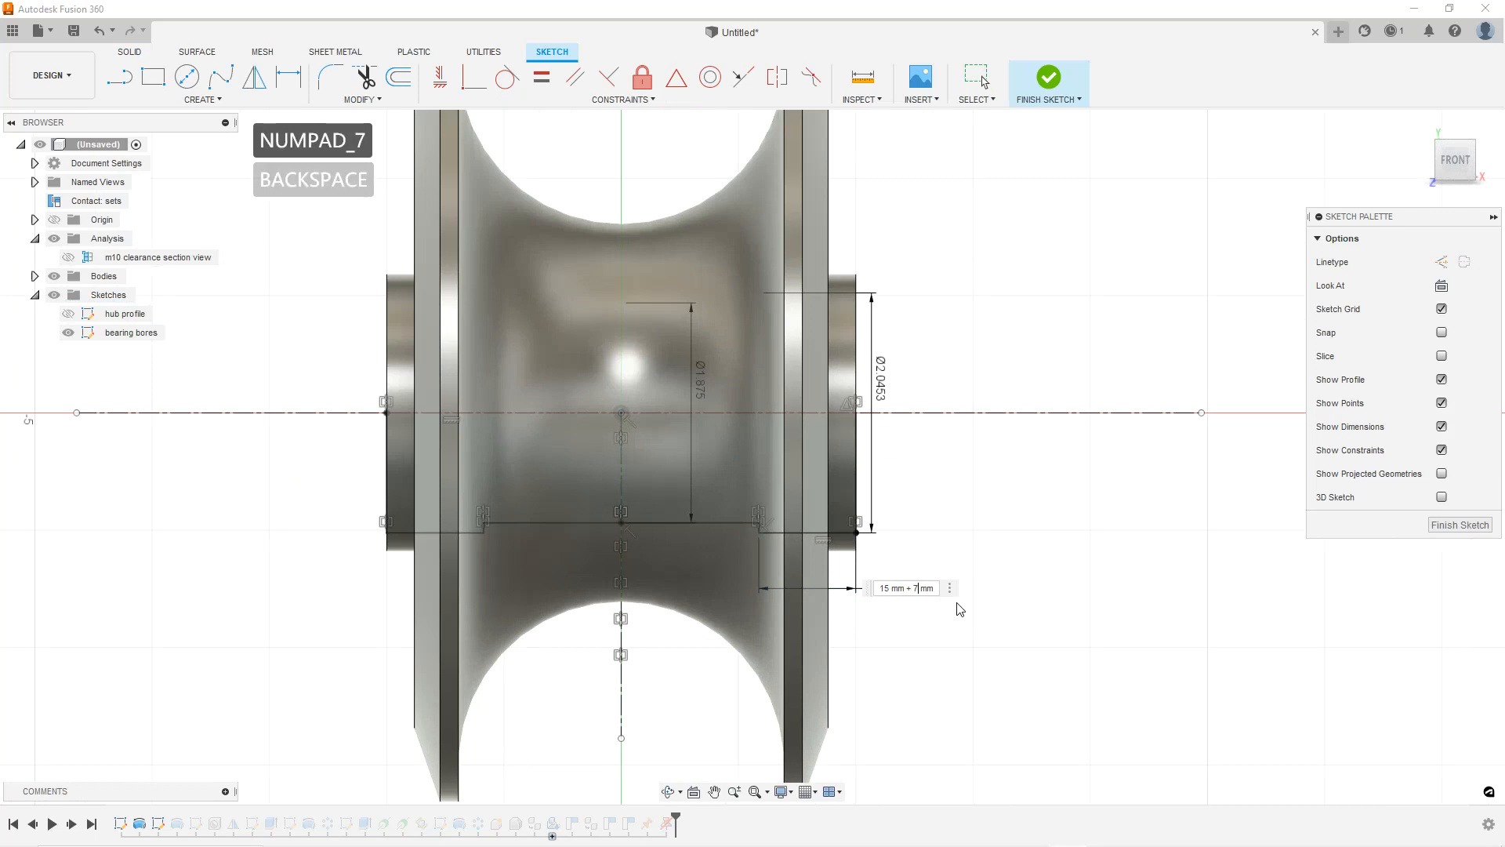
key(Return)
click(1459, 525)
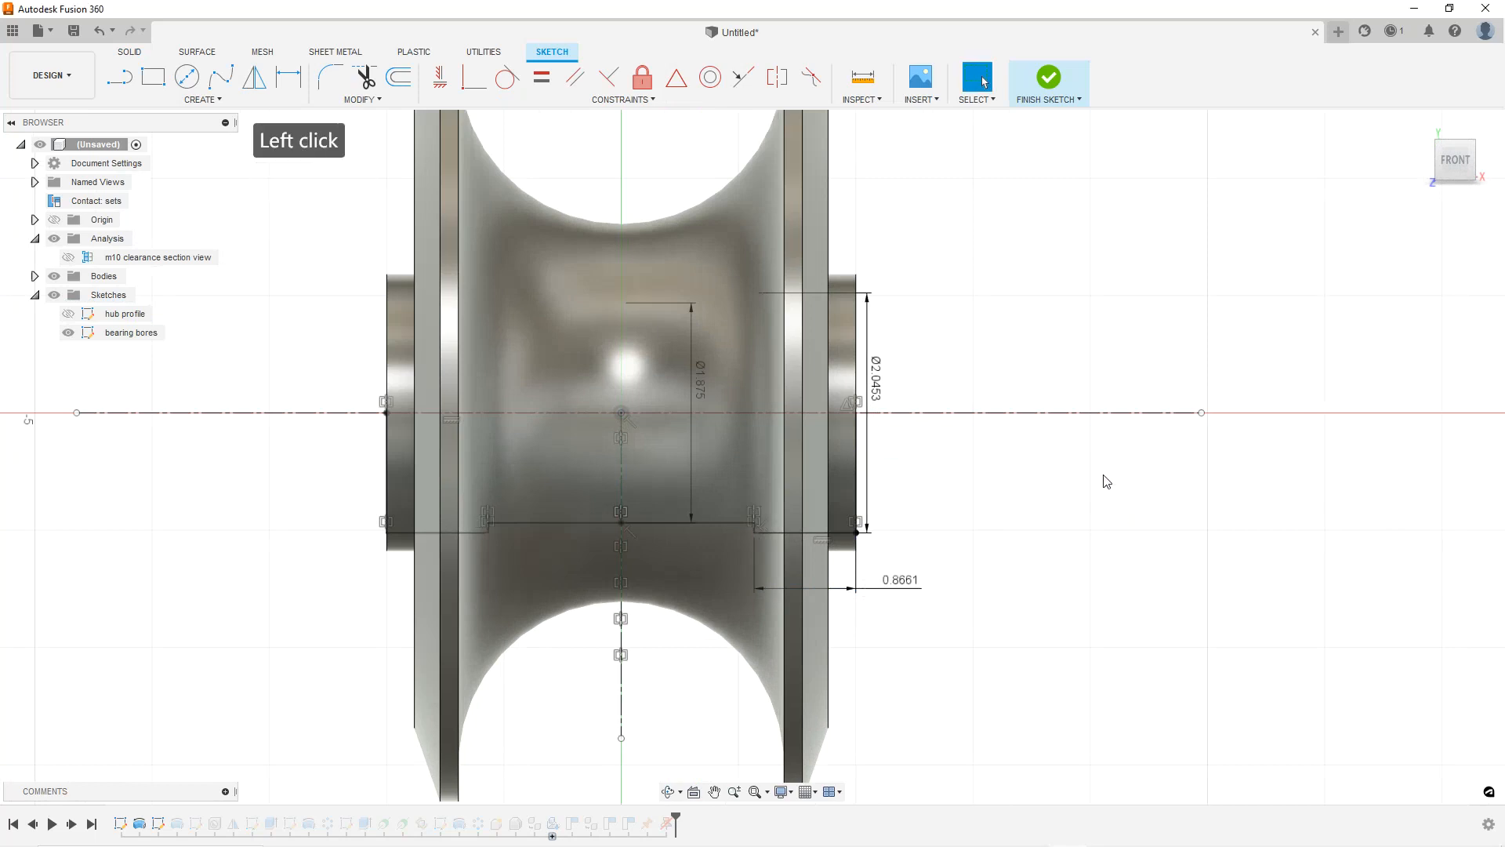
Move the loose ball bearing farther away from the hub so both it and the bore are accessible.
shift+middle_drag(931, 427, 829, 368)
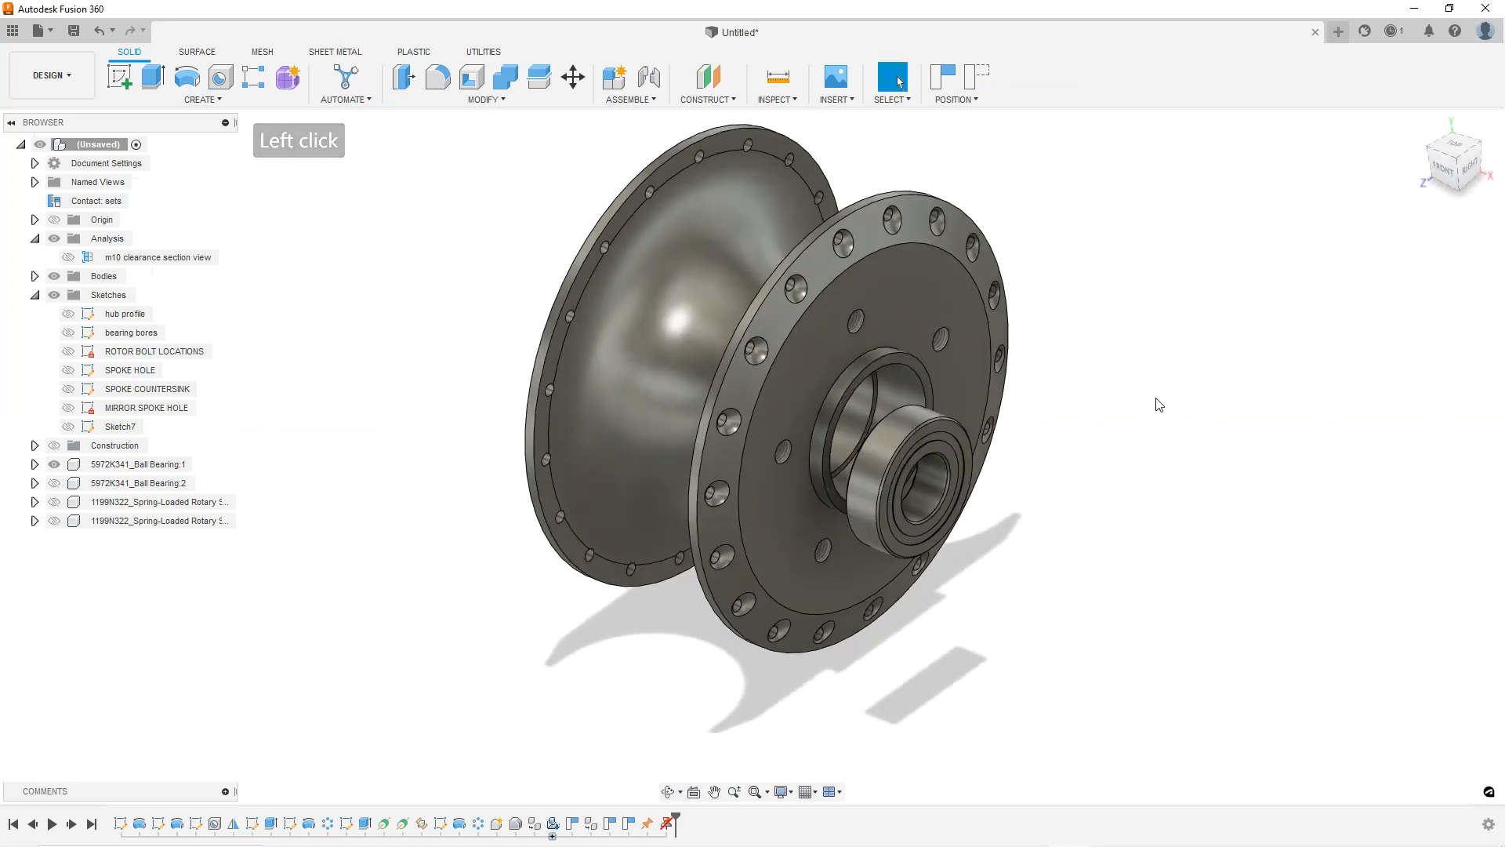
scroll(892, 411, up, 3)
drag(920, 450, 1258, 428)
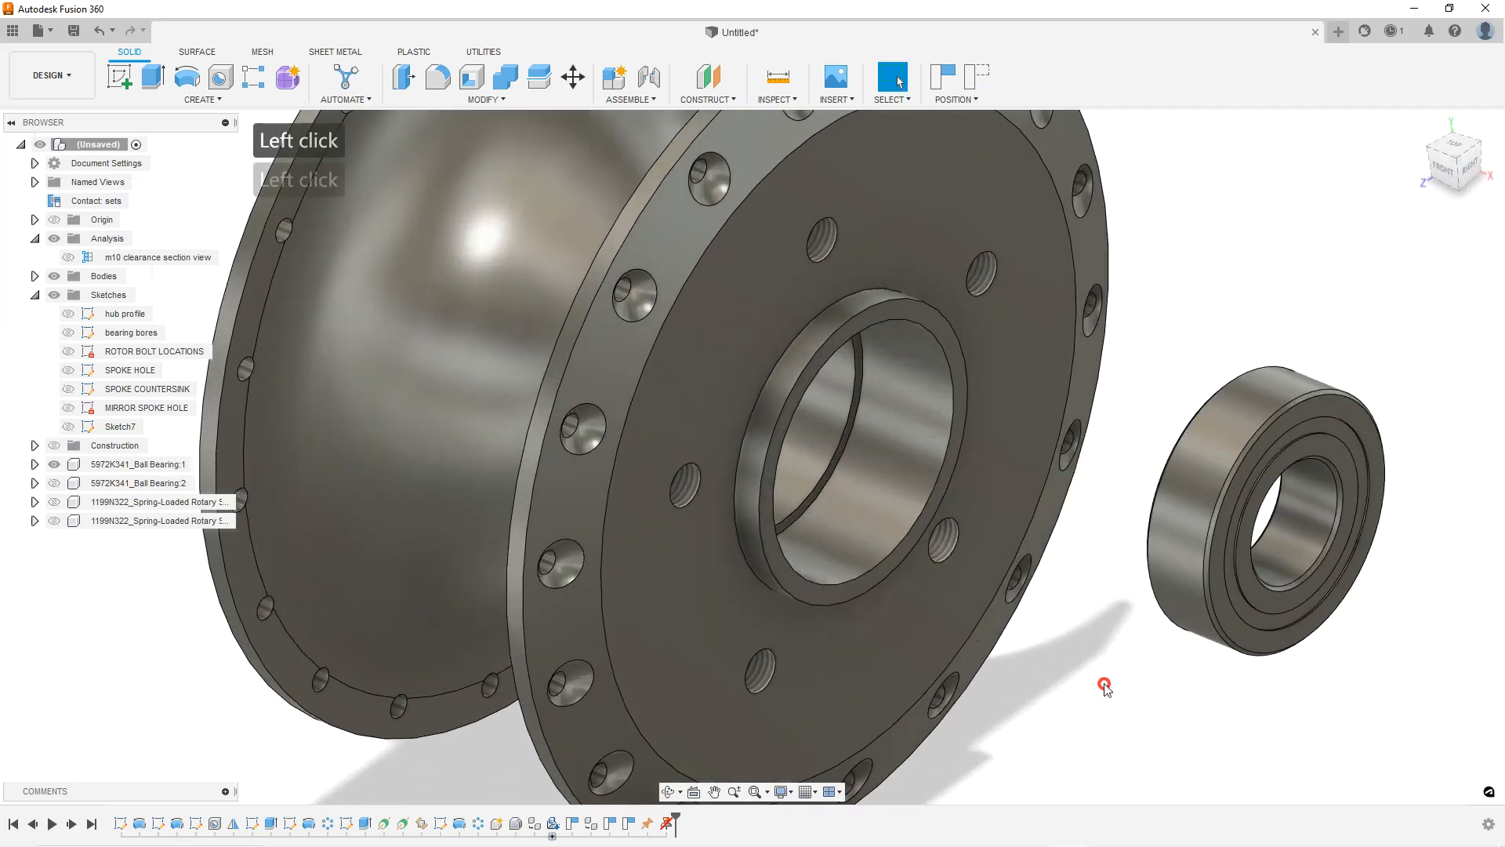
shift+middle_drag(981, 580, 1011, 356)
drag(1180, 387, 1209, 429)
right_drag(1208, 424, 1165, 362)
click(1233, 444)
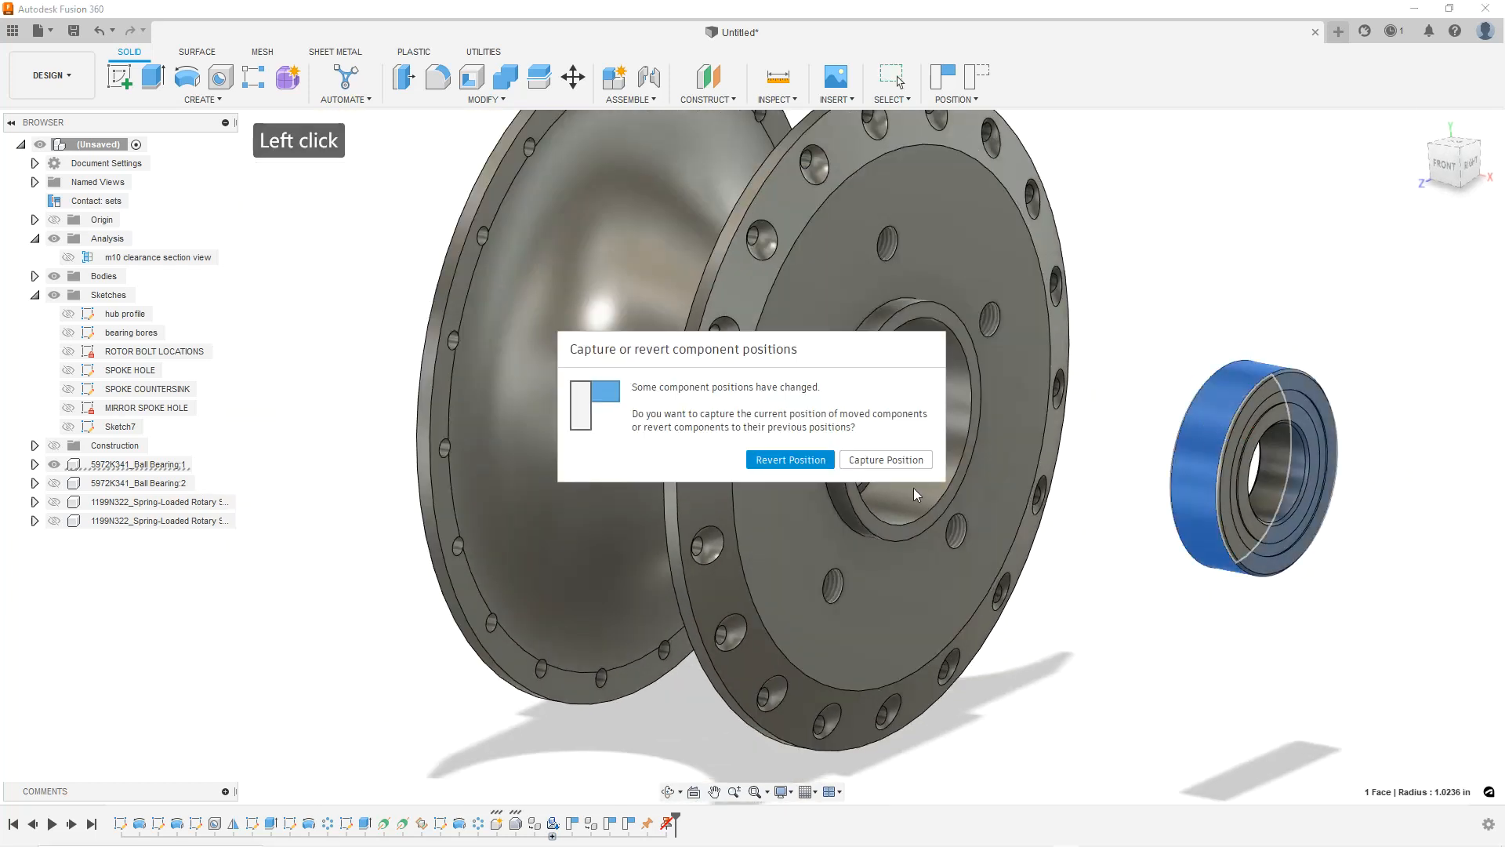
click(807, 467)
key(h)
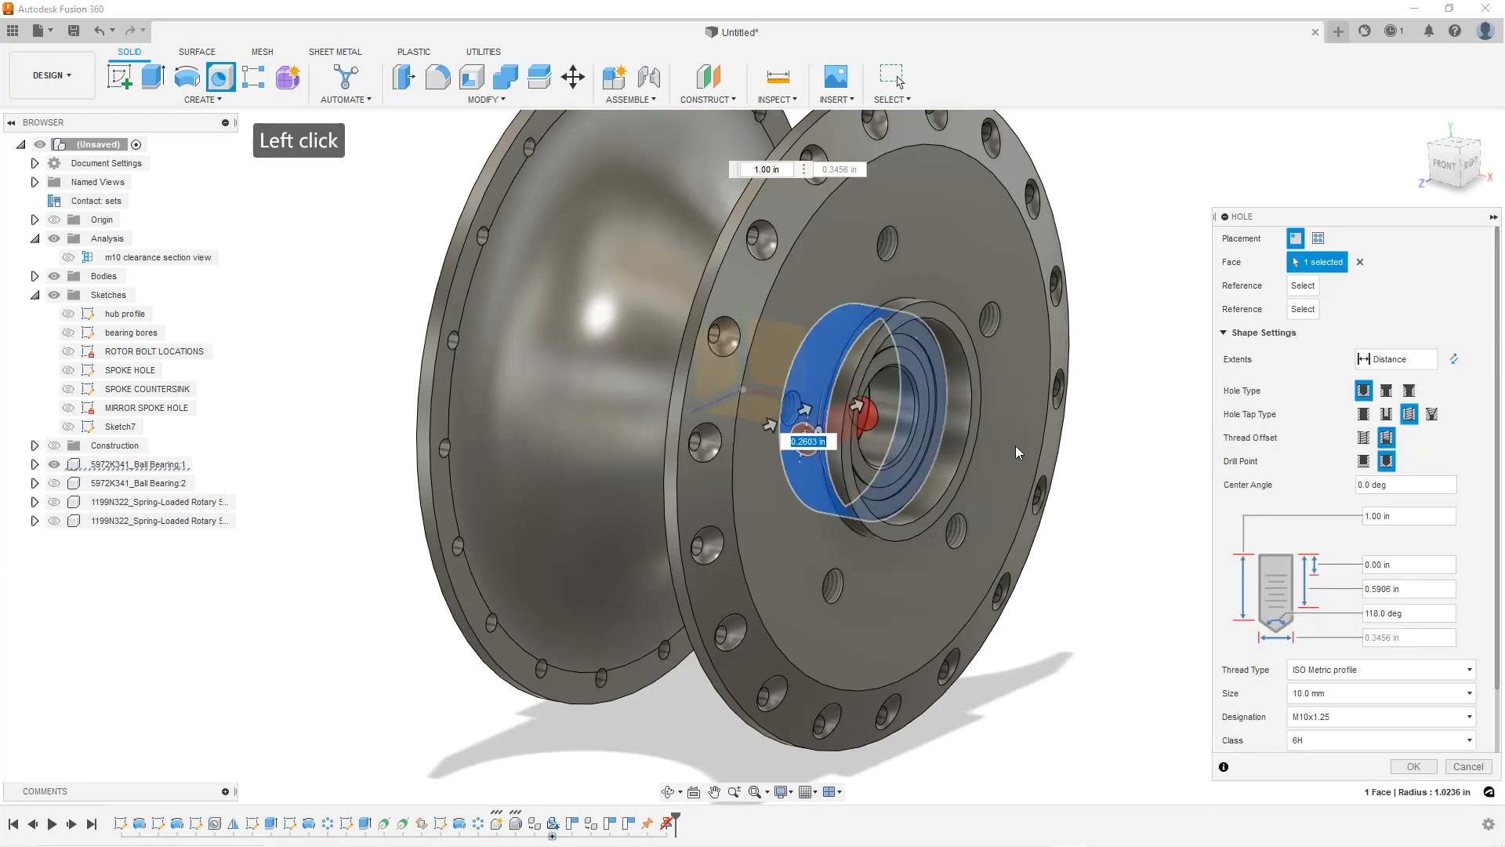
click(1468, 765)
Nudge the loose ball bearing slightly in the open space beside the hub.
mouse_move(1193, 463)
mouse_down()
mouse_move(1267, 469)
mouse_move(1184, 449)
mouse_up()
scroll(1102, 415, down, 2)
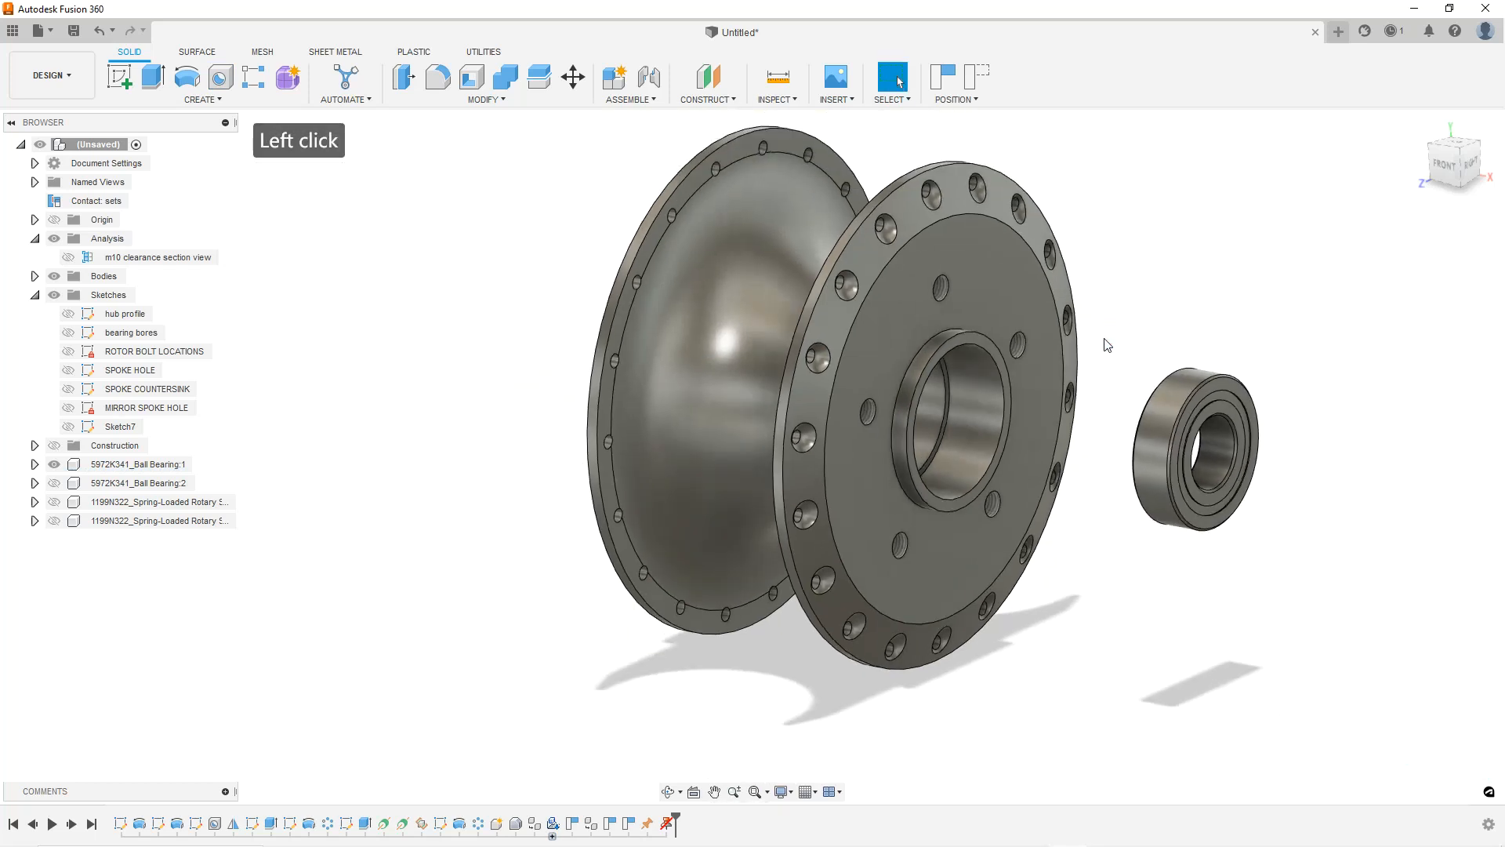
scroll(1051, 417, up, 2)
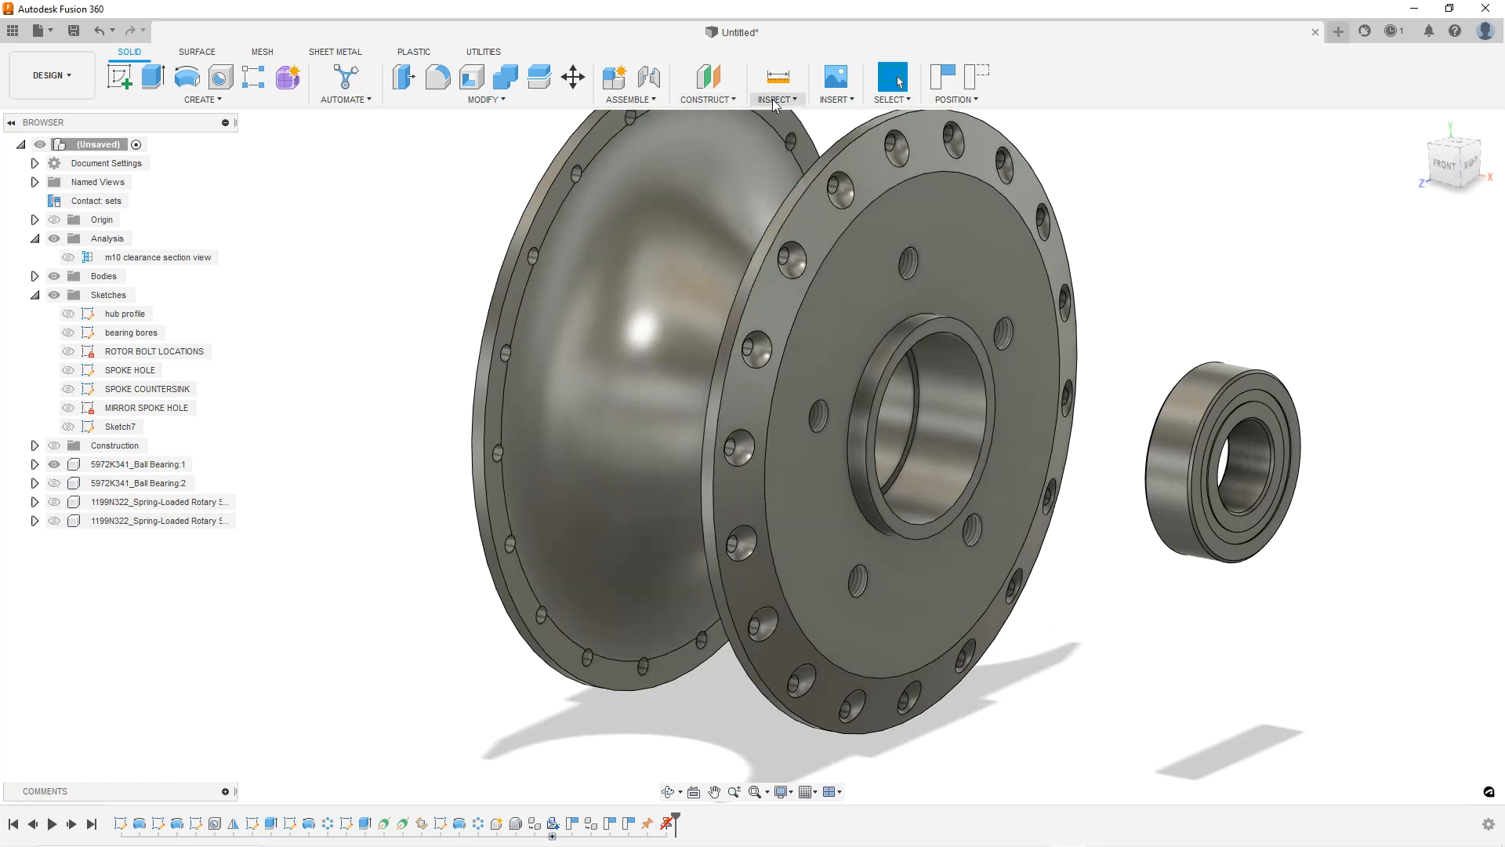
Start a joint for the first ball bearing and examine the snap points on its side face and inner bore.
click(626, 101)
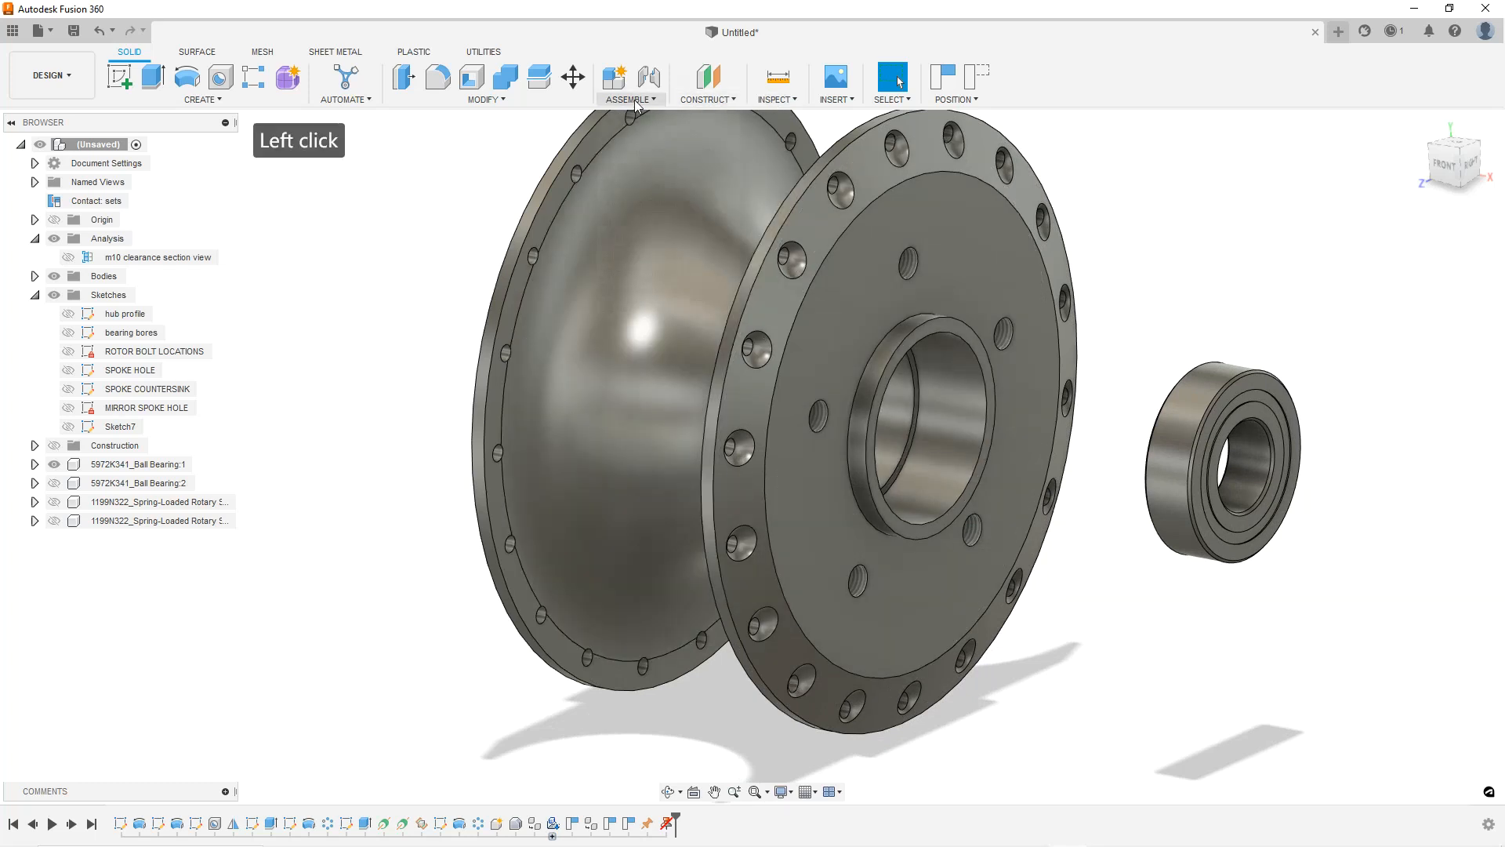
click(625, 134)
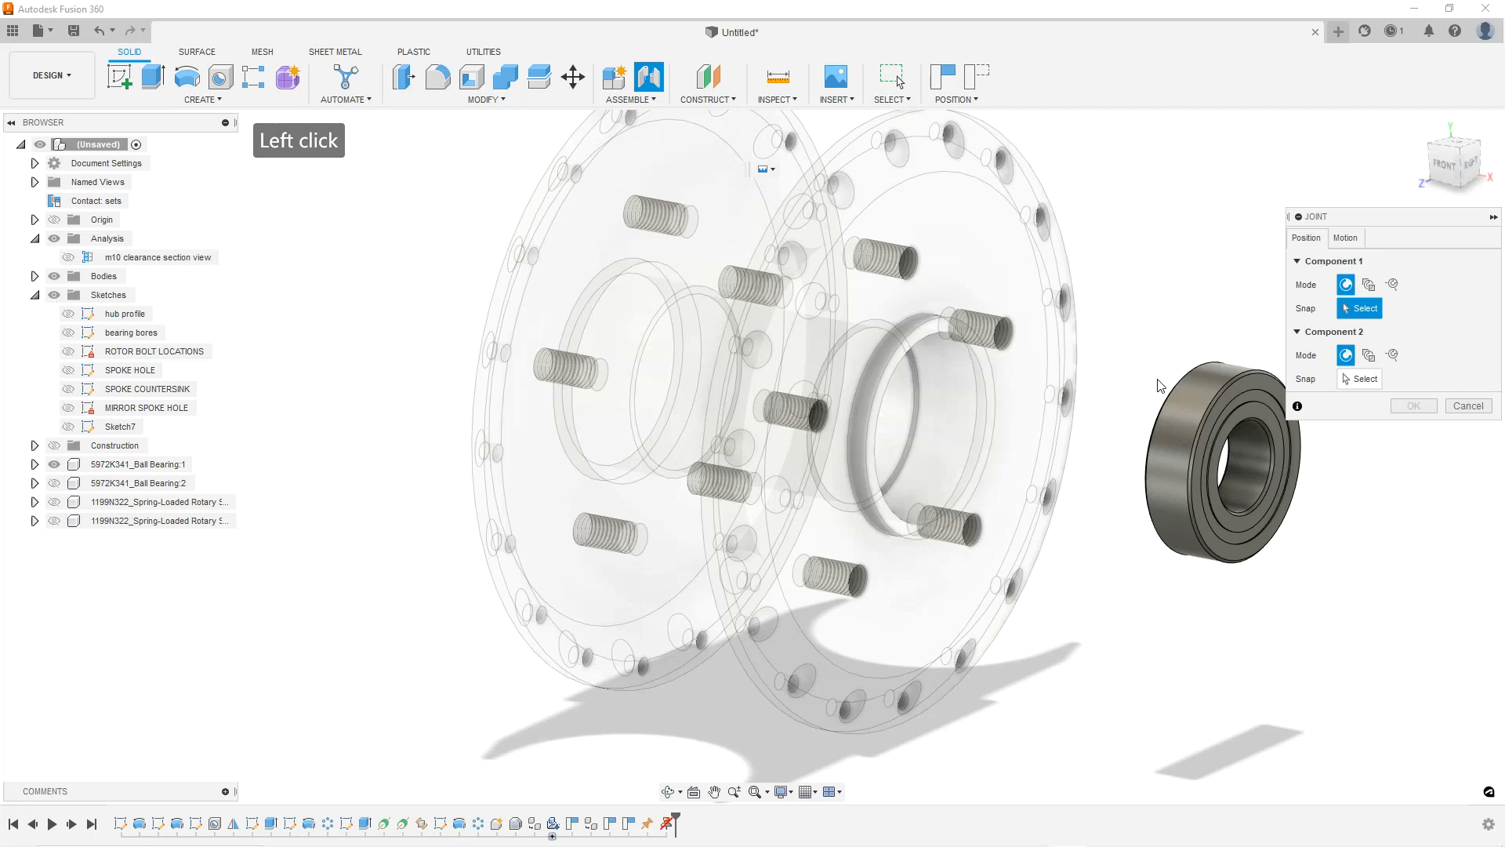
shift+middle_drag(1150, 423, 1243, 450)
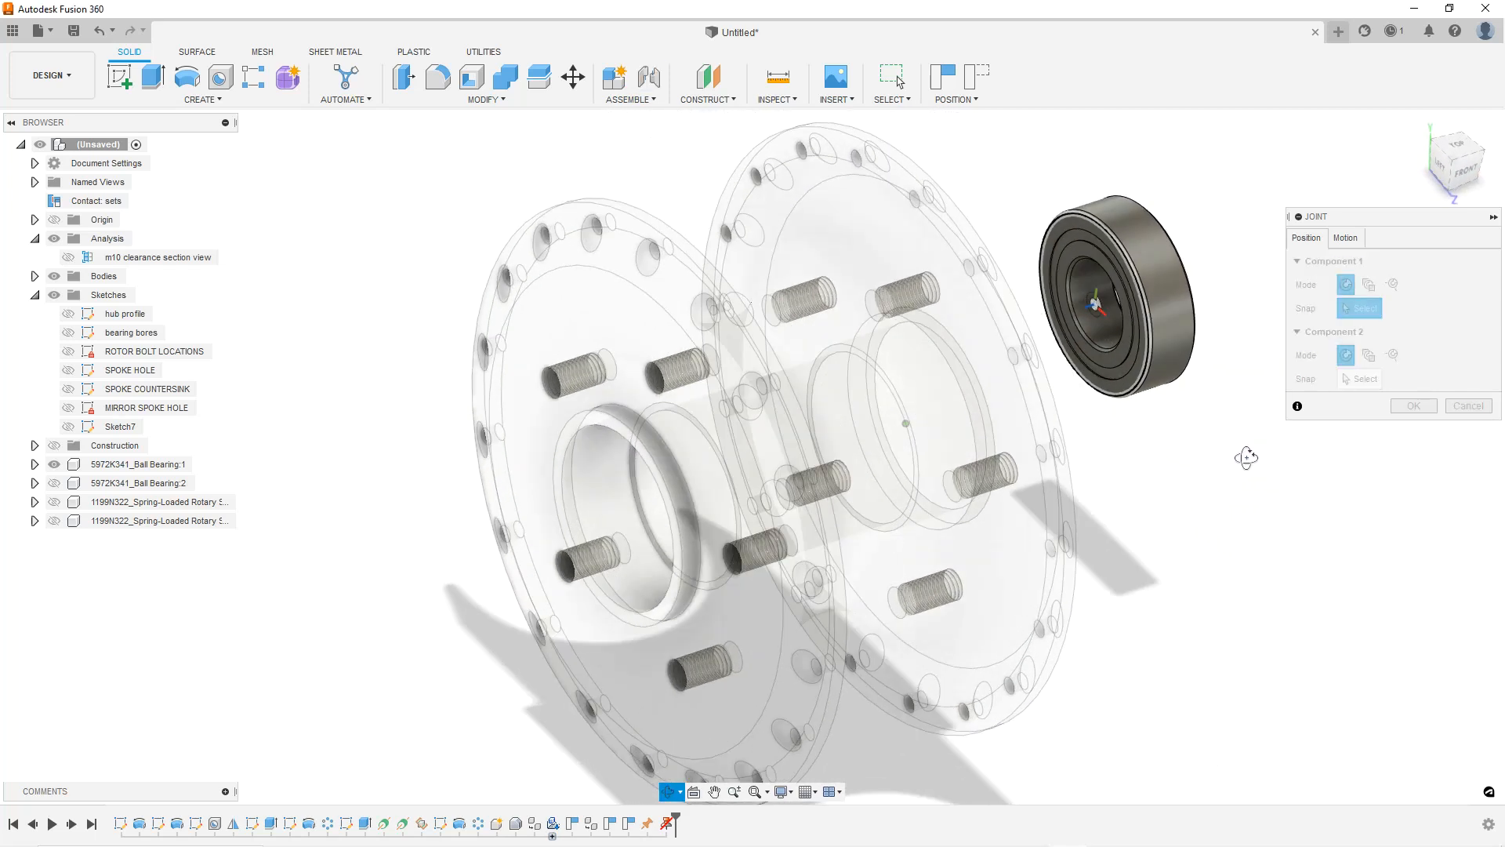
scroll(1136, 258, up, 5)
scroll(1141, 270, up, 3)
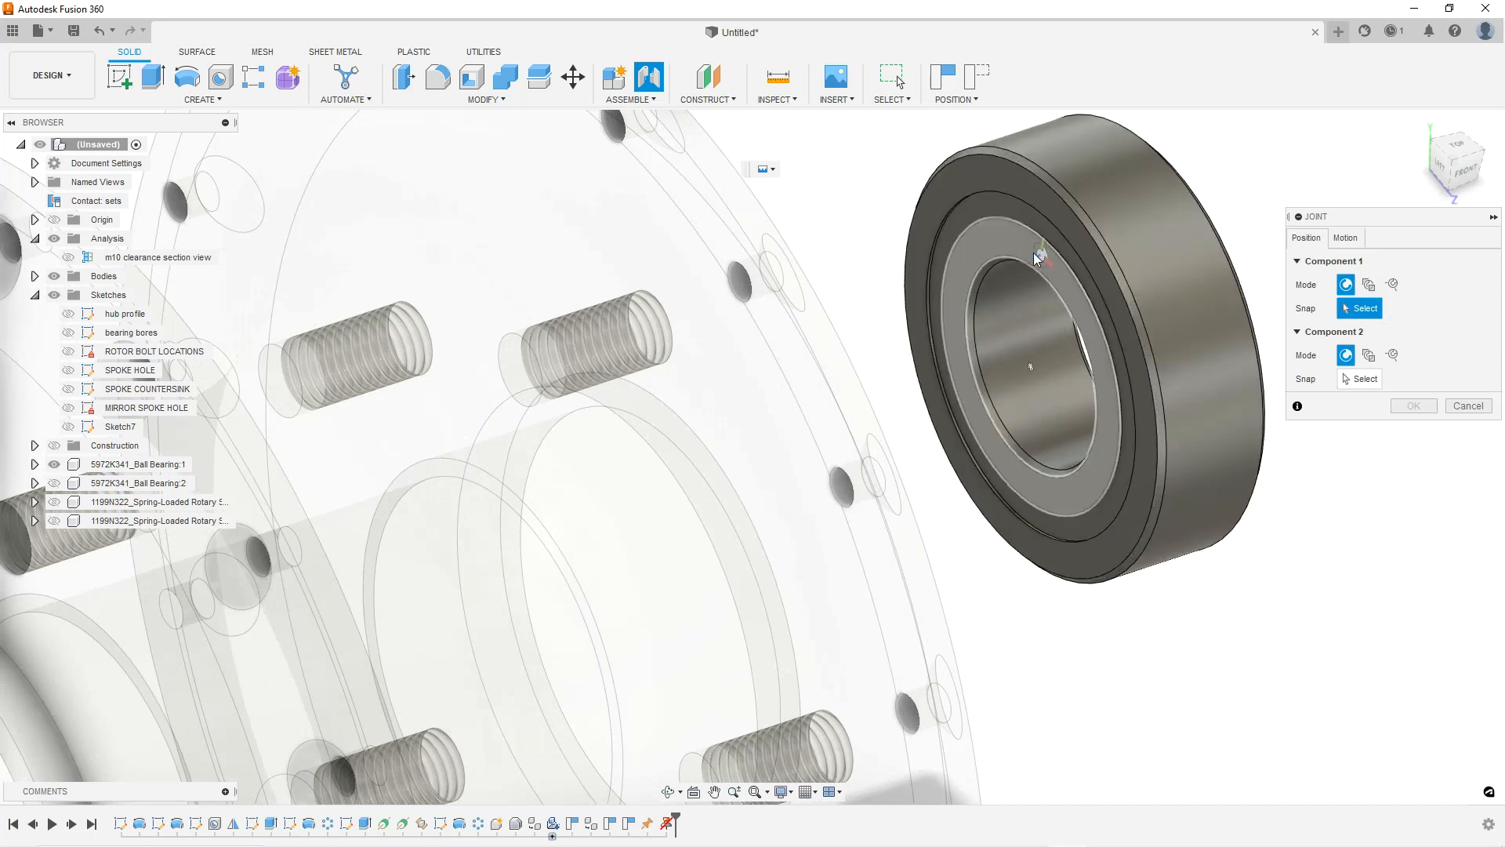
scroll(1126, 345, up, 1)
scroll(1126, 345, up, 3)
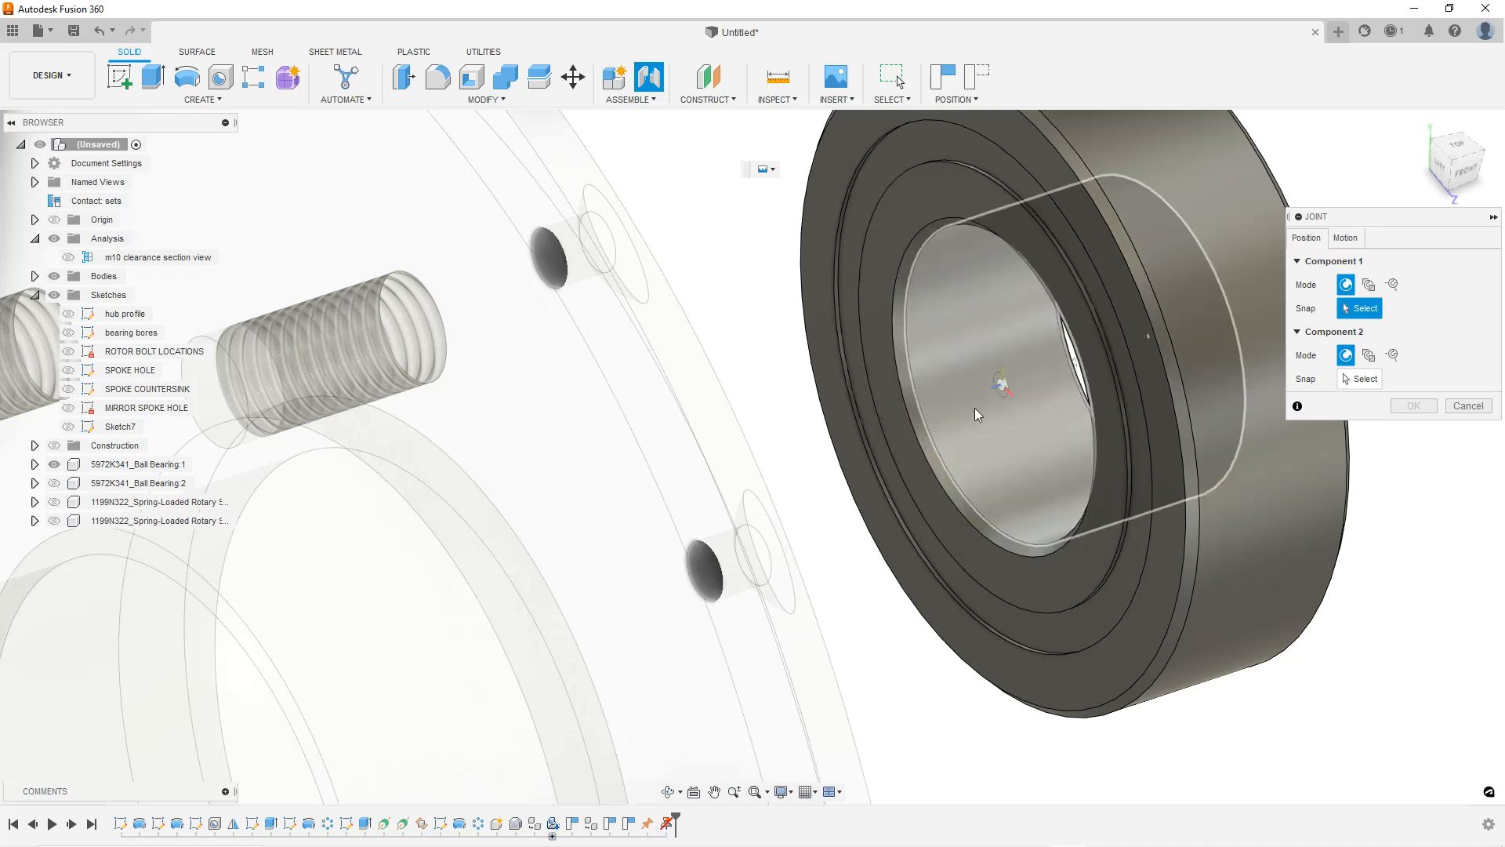
Examine the loose bearing's side faces and the hub bore from both sides to choose matching joint snap locations.
shift+middle_drag(967, 360, 793, 323)
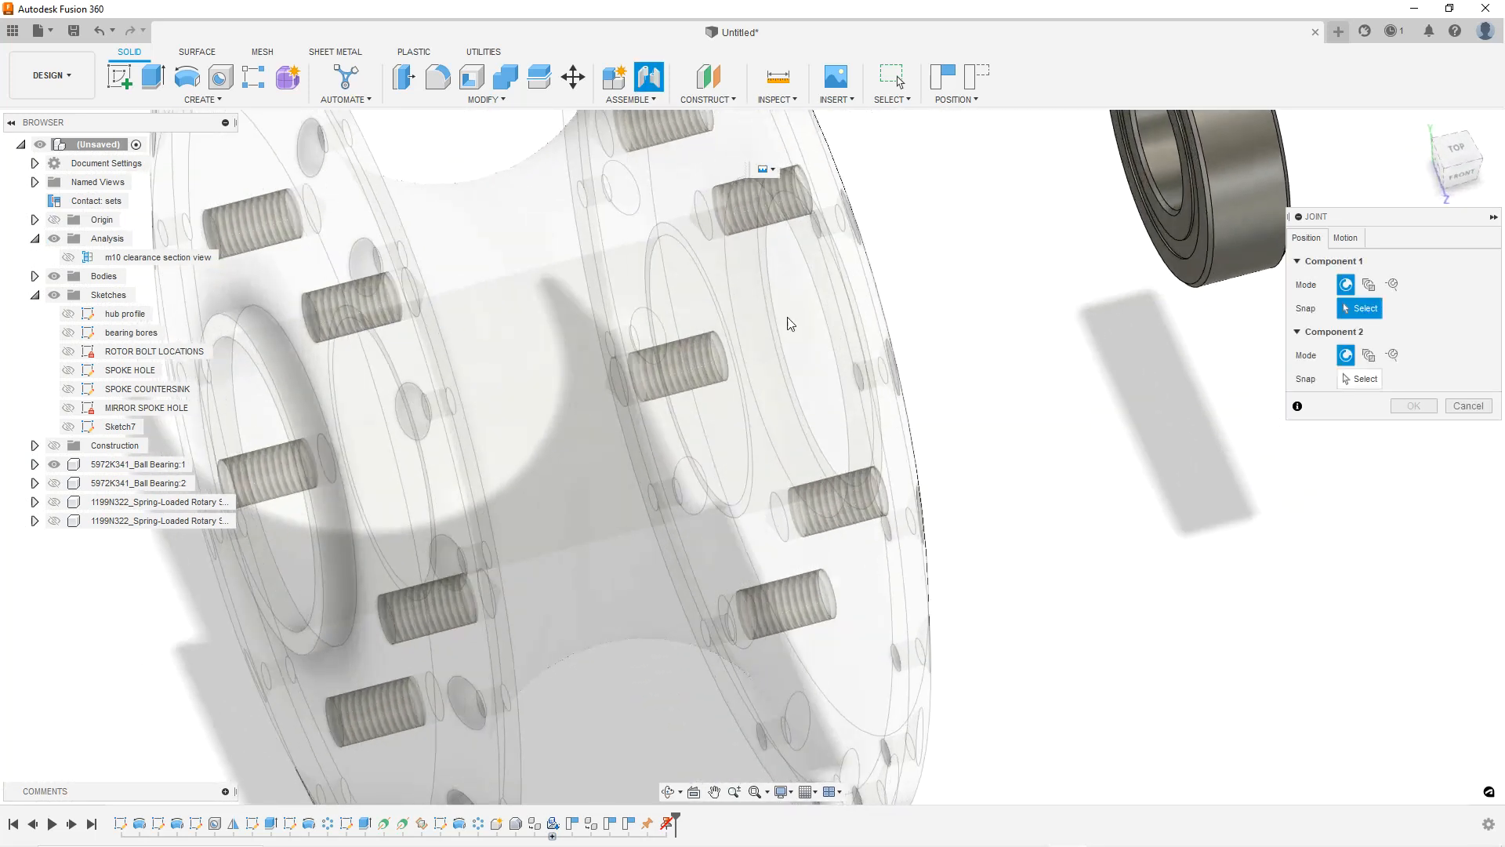
scroll(1014, 293, up, 5)
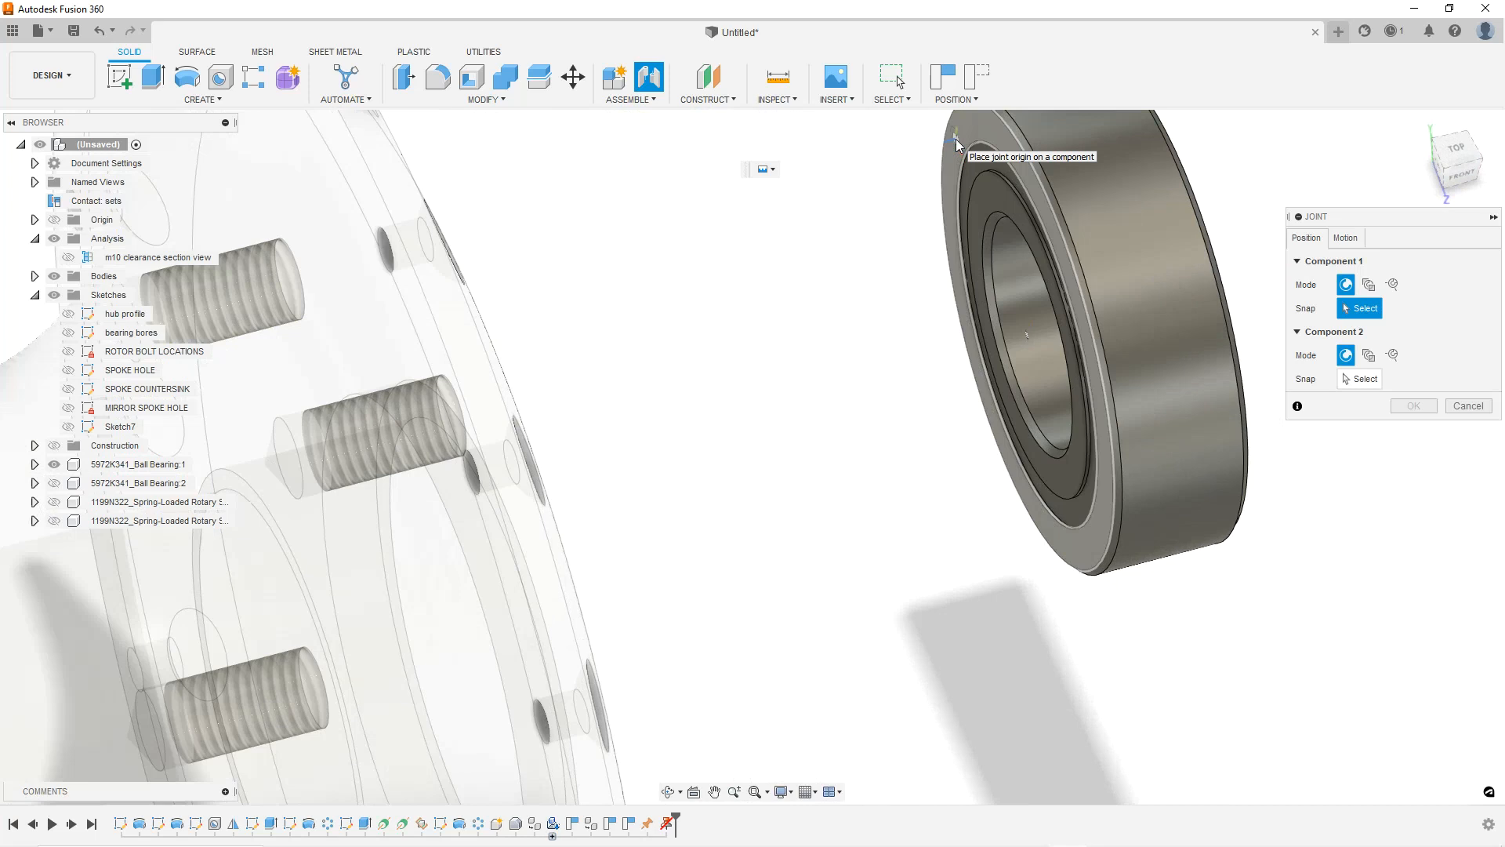
shift+middle_drag(956, 138, 709, 360)
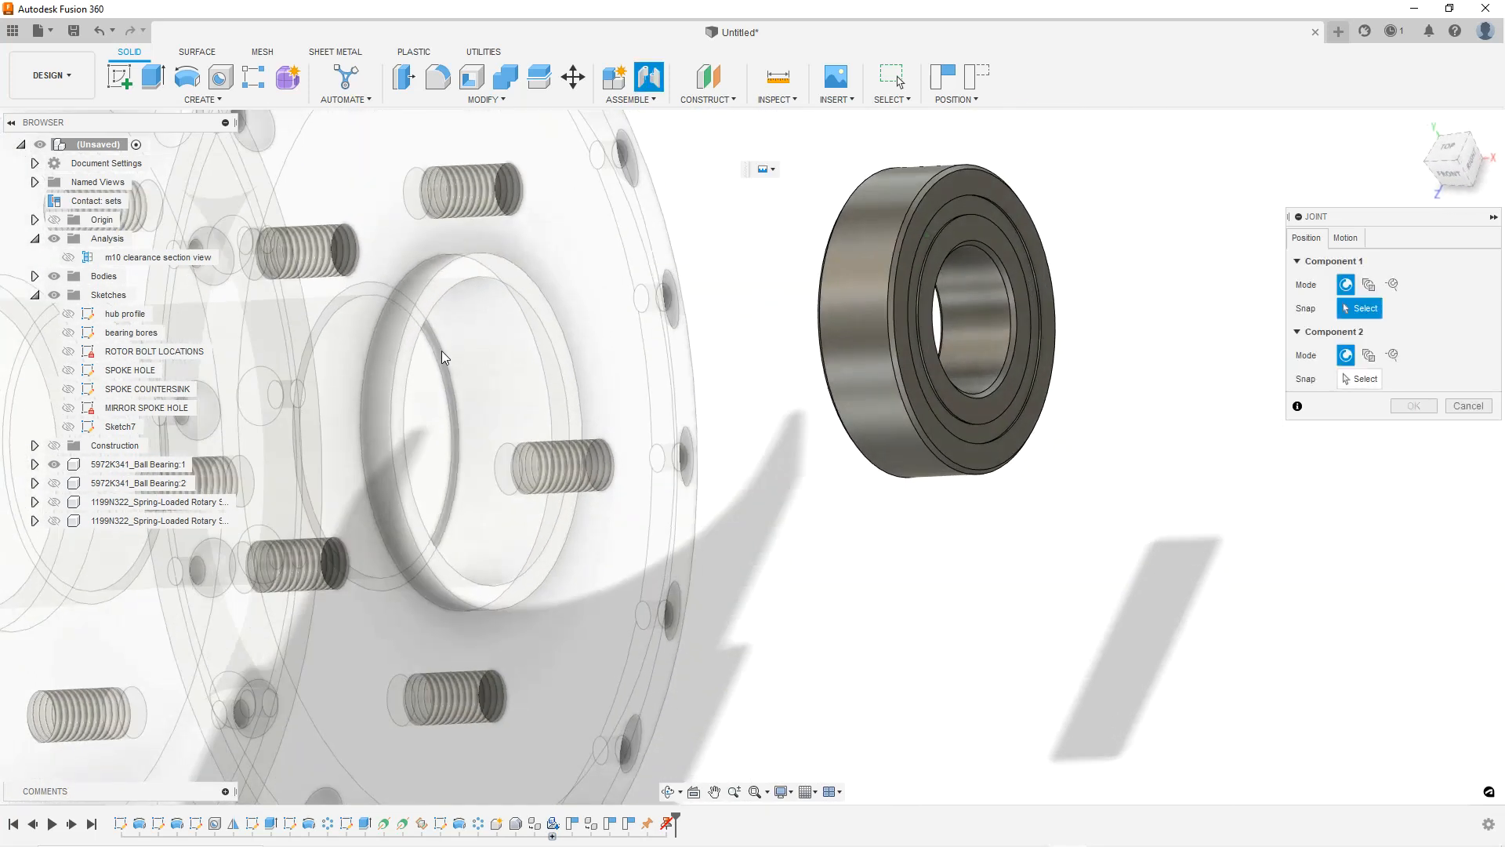
shift+middle_drag(439, 359, 833, 246)
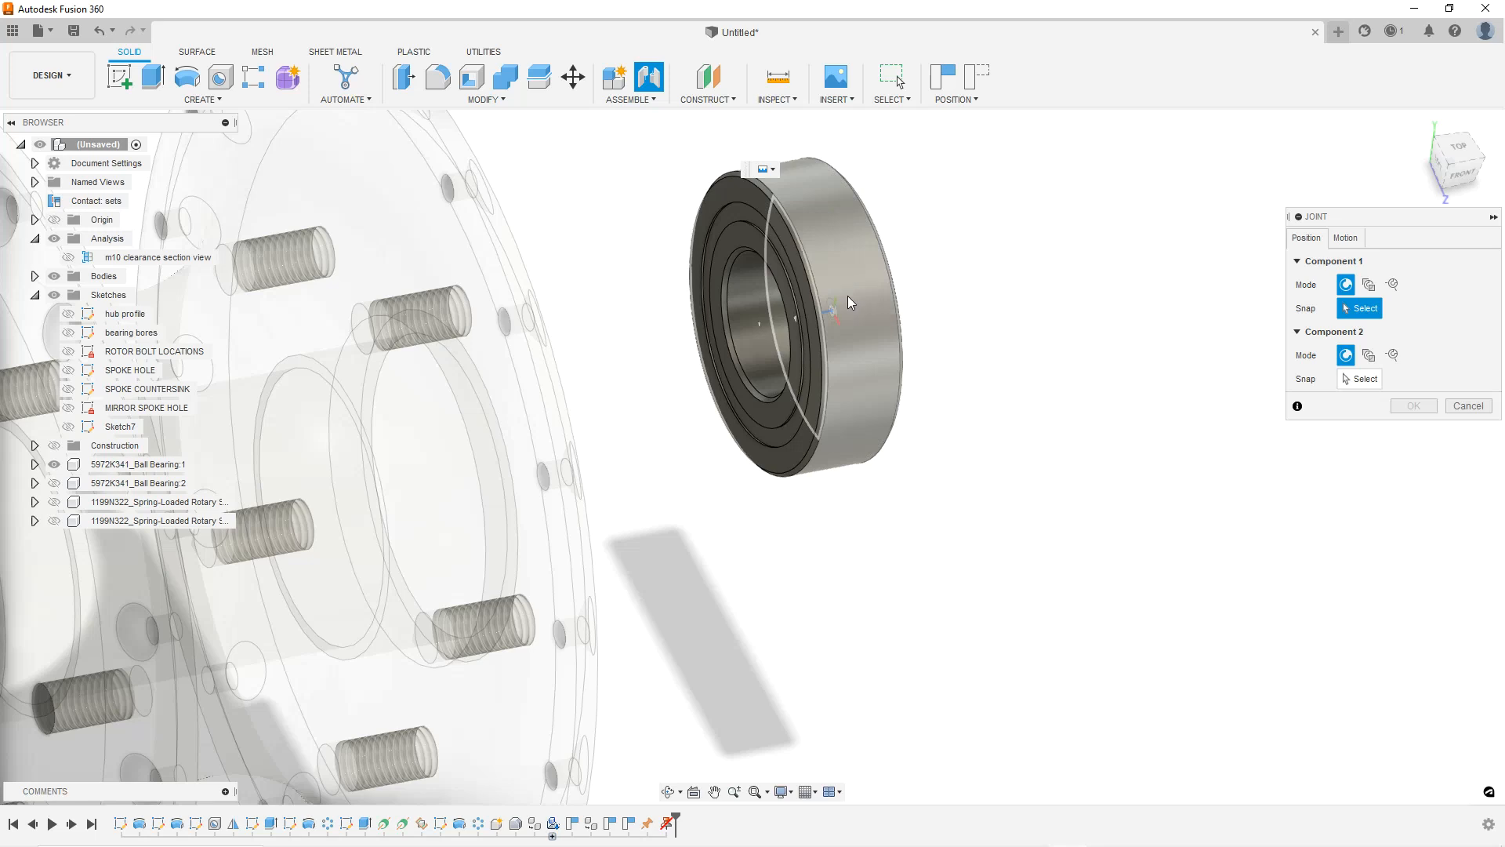
shift+middle_drag(834, 287, 759, 347)
scroll(697, 373, up, 3)
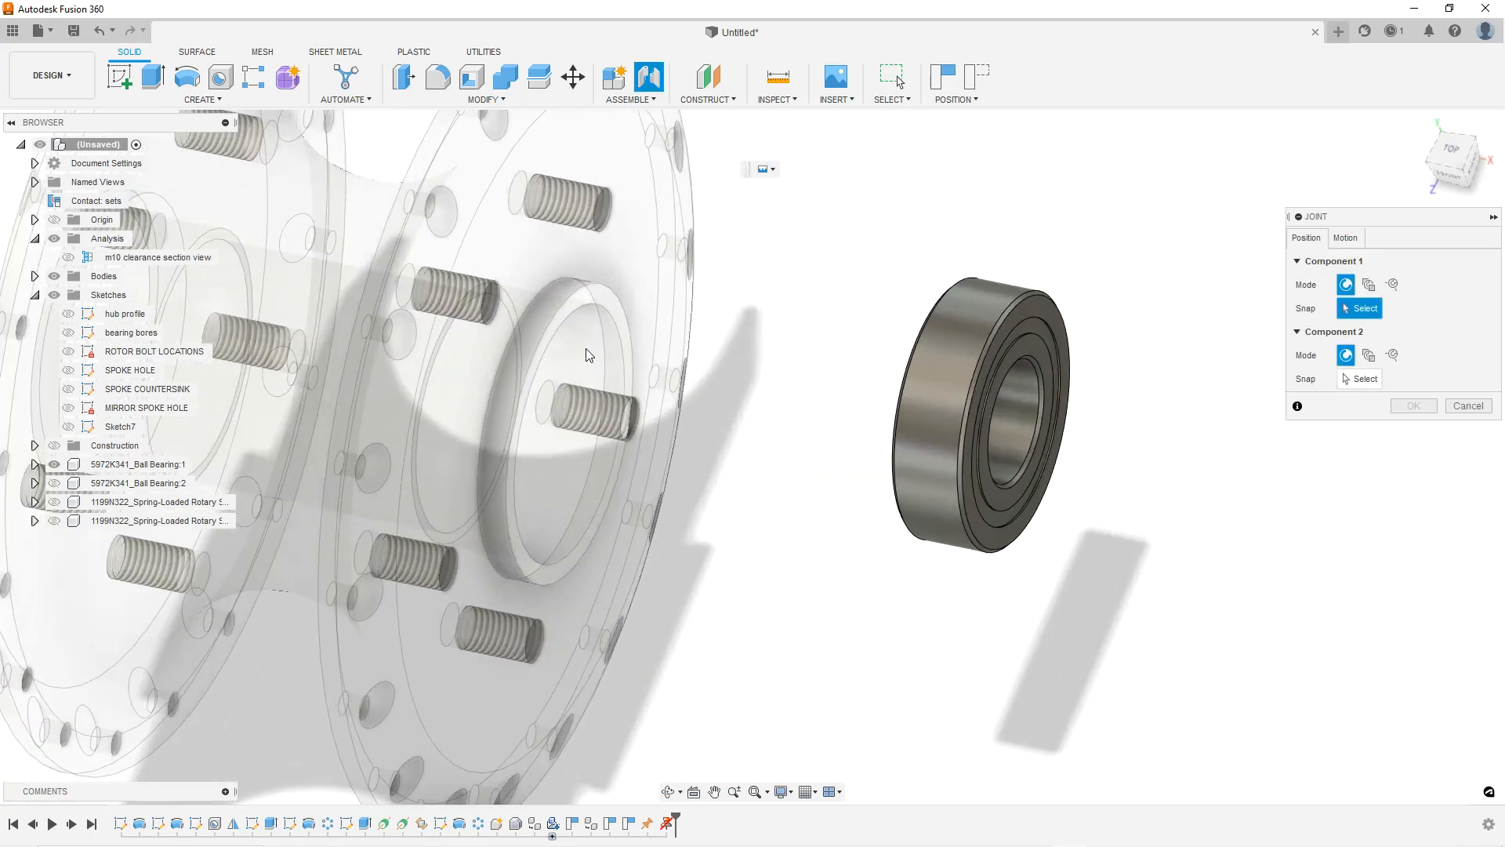
shift+middle_drag(582, 358, 863, 293)
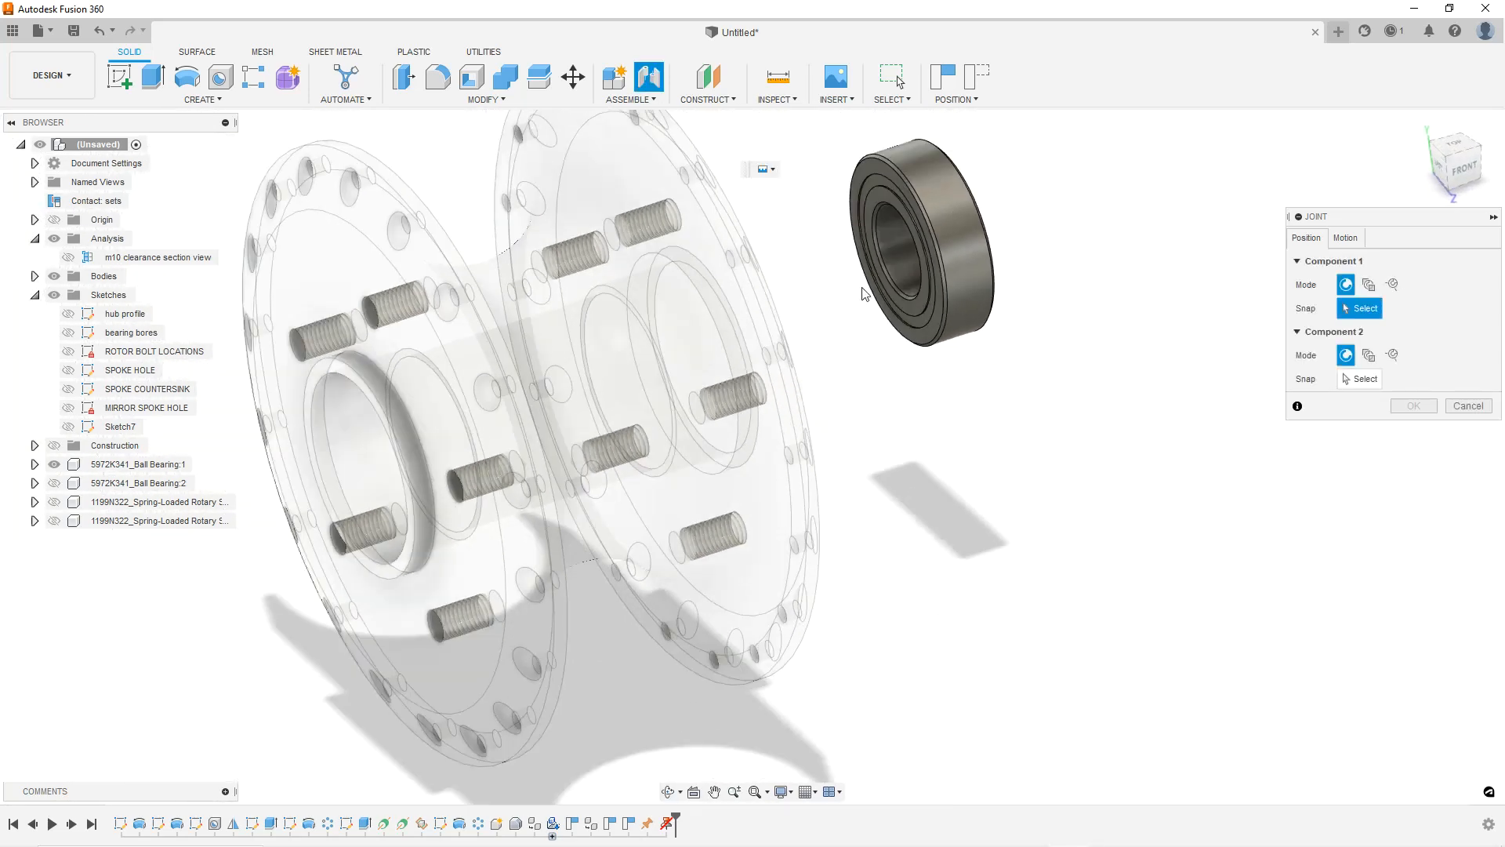
scroll(863, 294, up, 6)
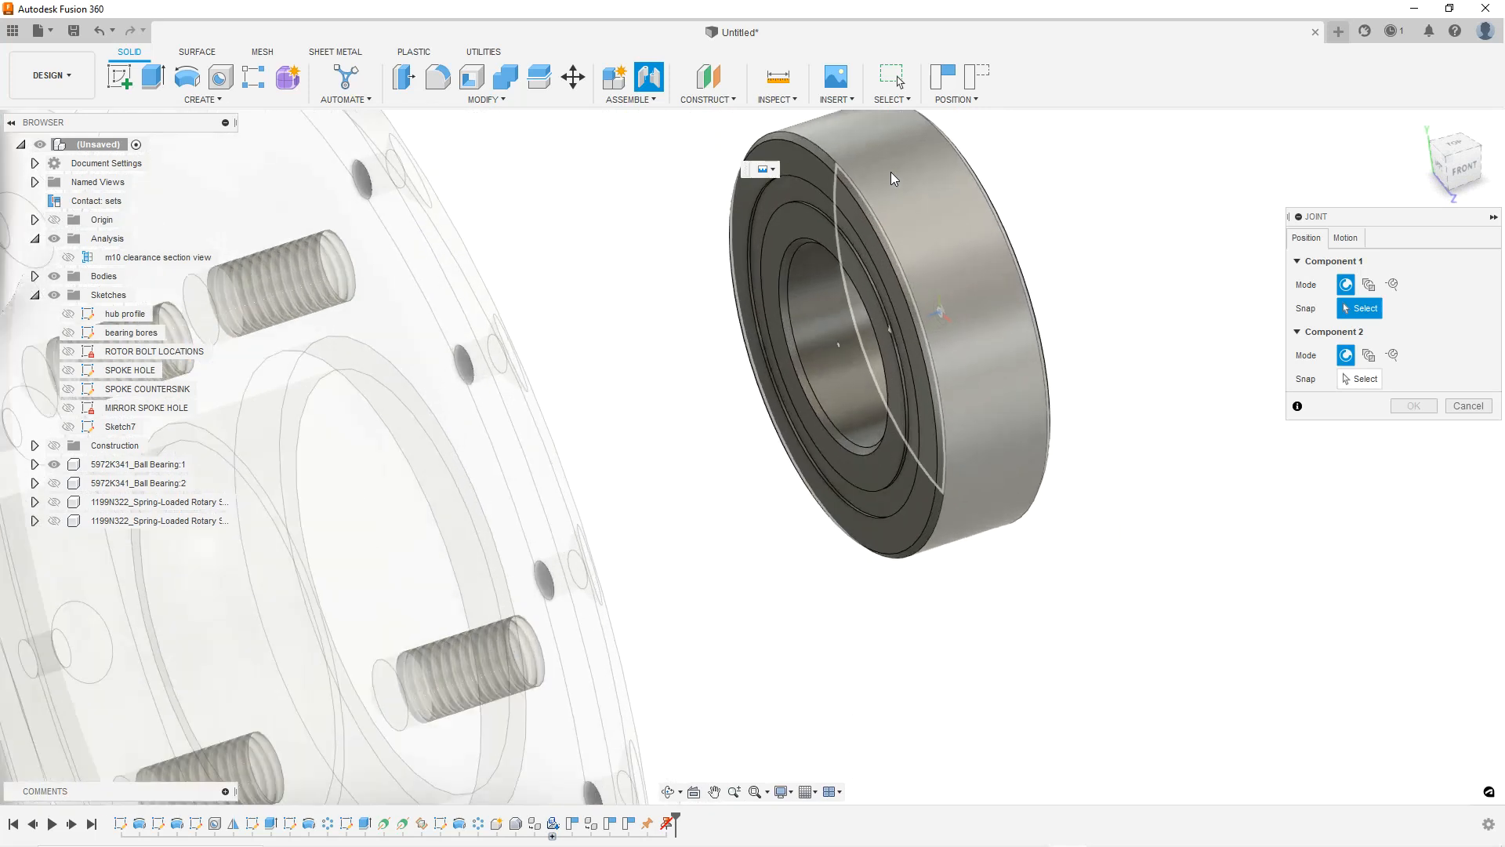
scroll(874, 172, up, 2)
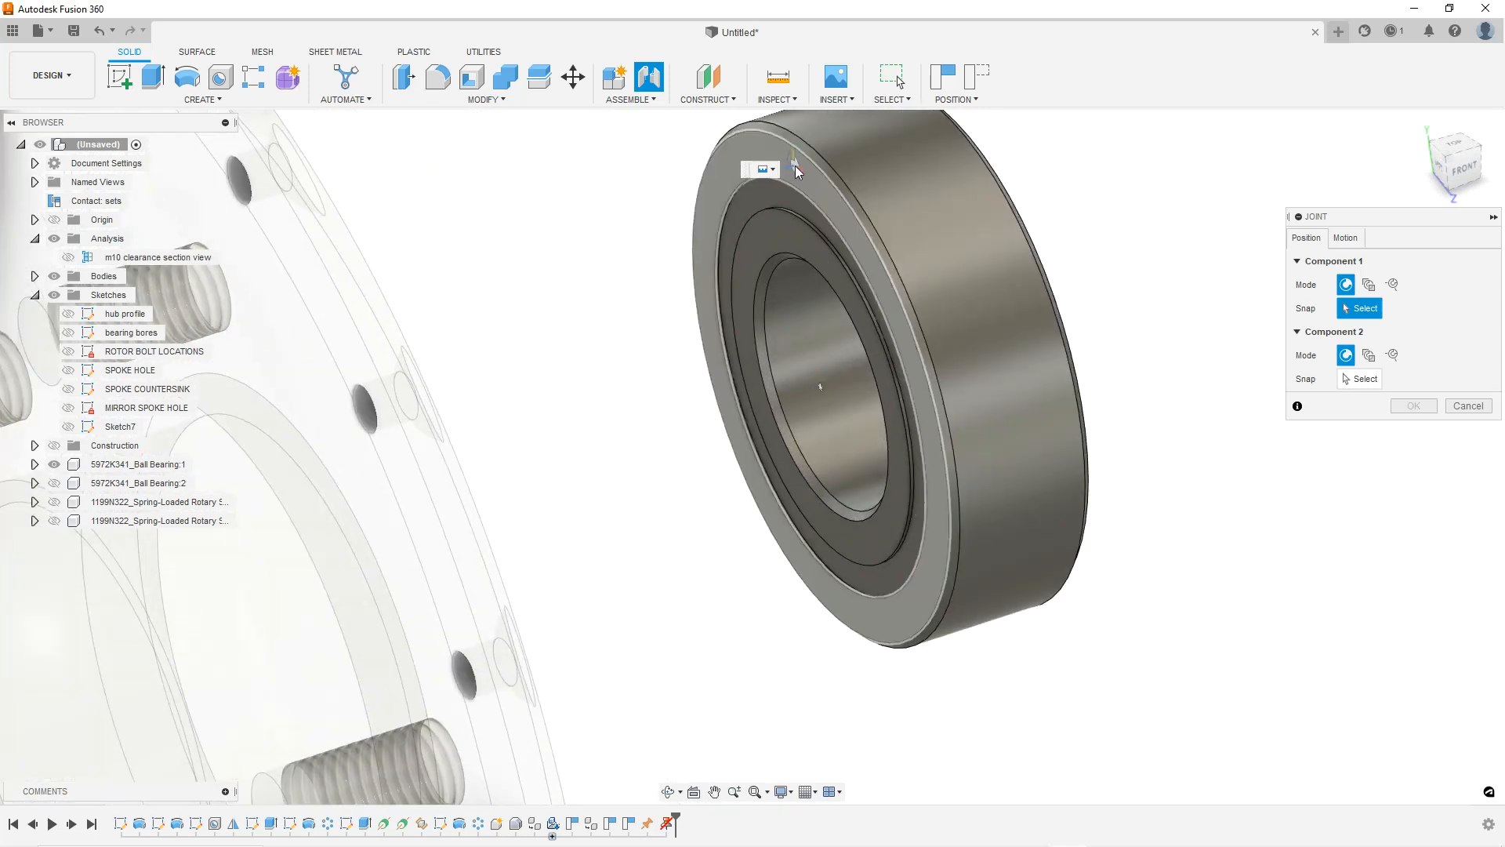
scroll(814, 200, down, 3)
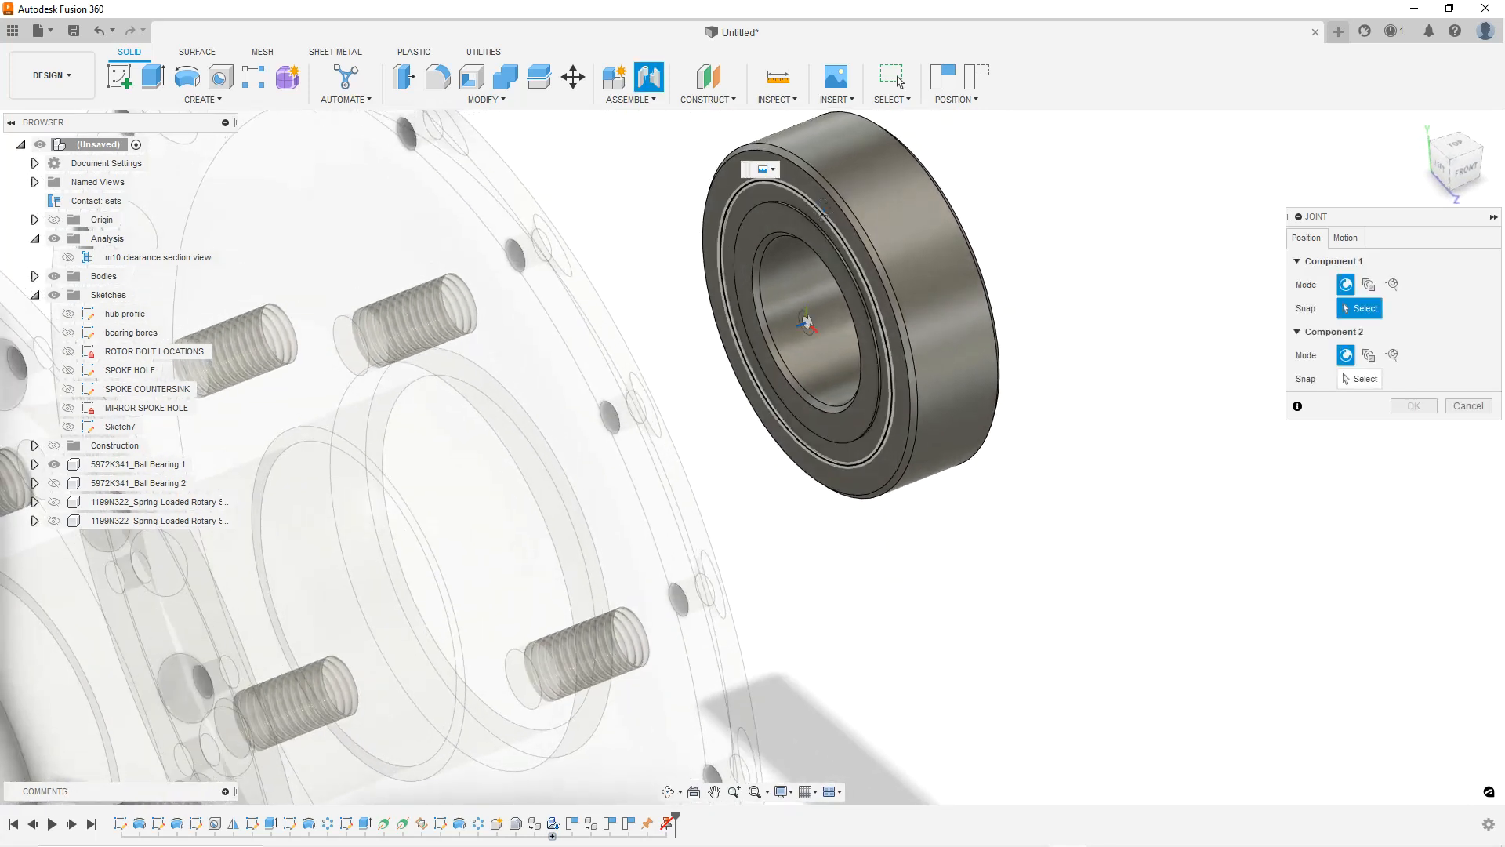
scroll(826, 195, up, 3)
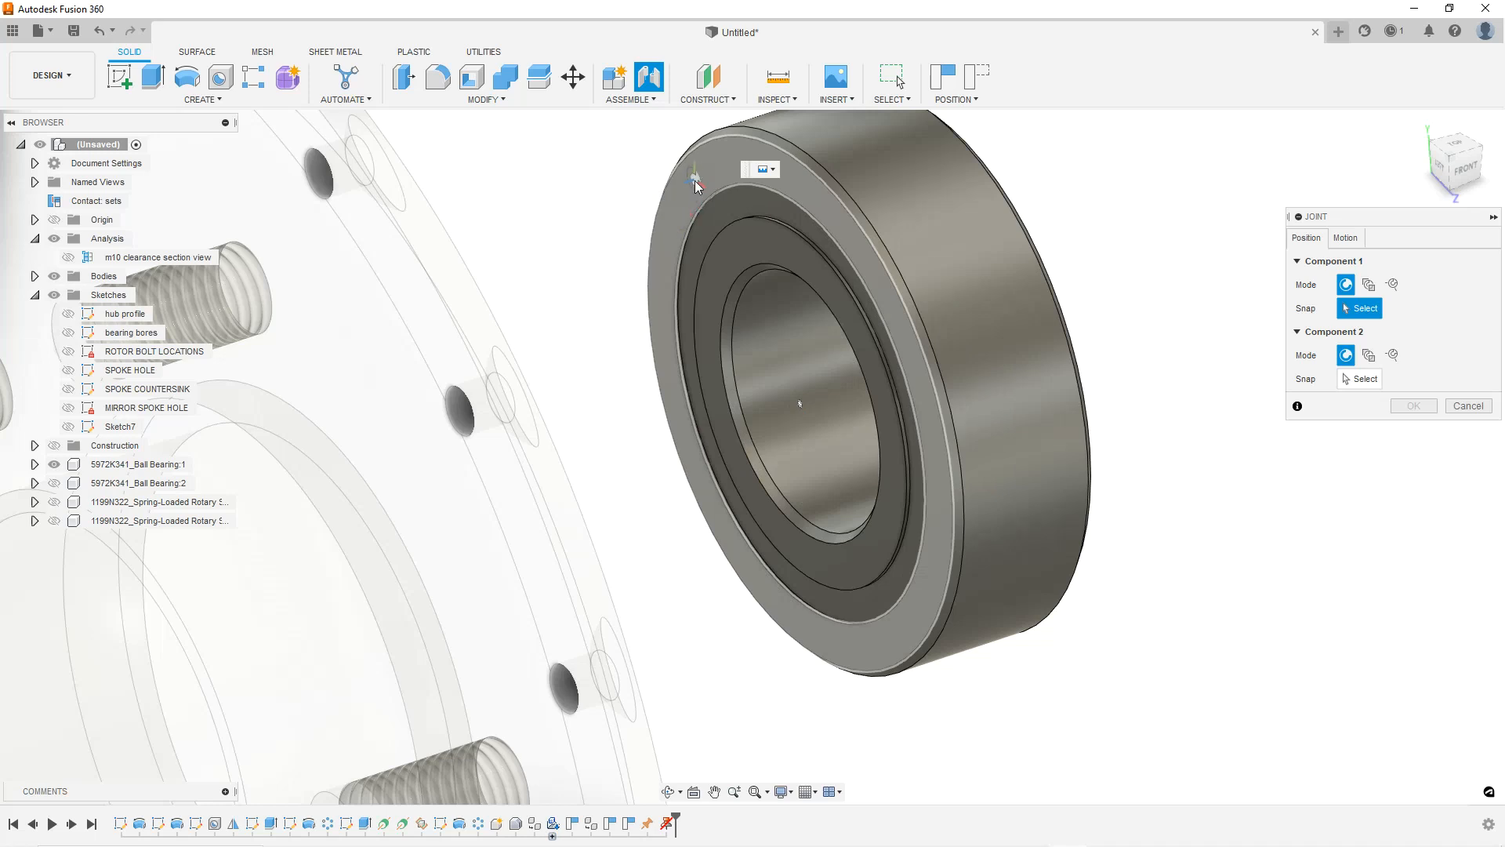
Place the first joint origin at the centre of the loose ball bearing's outer-ring side face, locking the snap to that face.
key(ctrl)
key(ctrl)
key(ctrl)
key(ctrl)
key(ctrl)
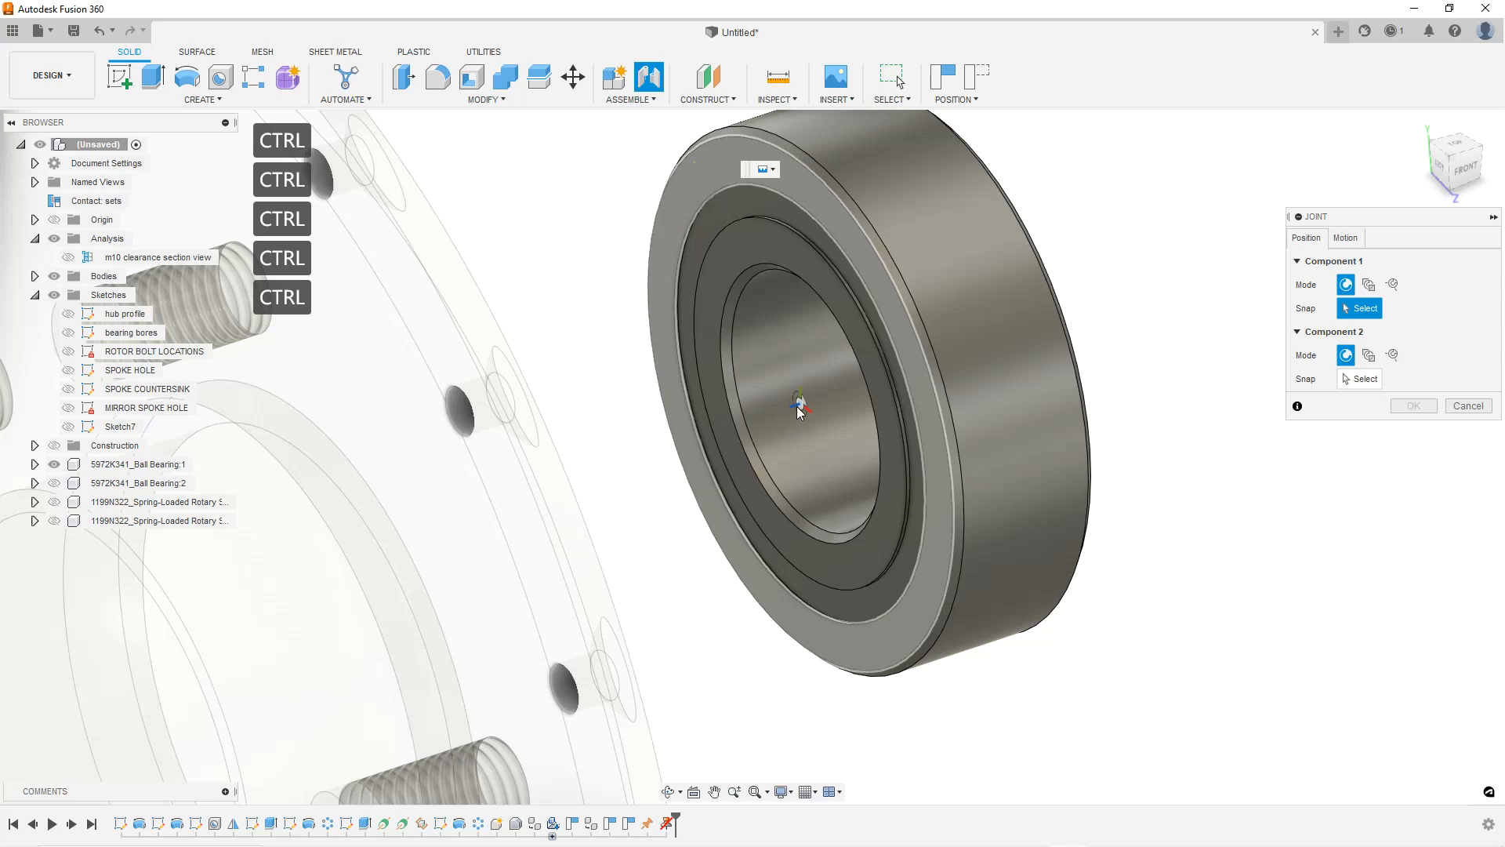
key(ctrl)
middle_drag(800, 406, 781, 401)
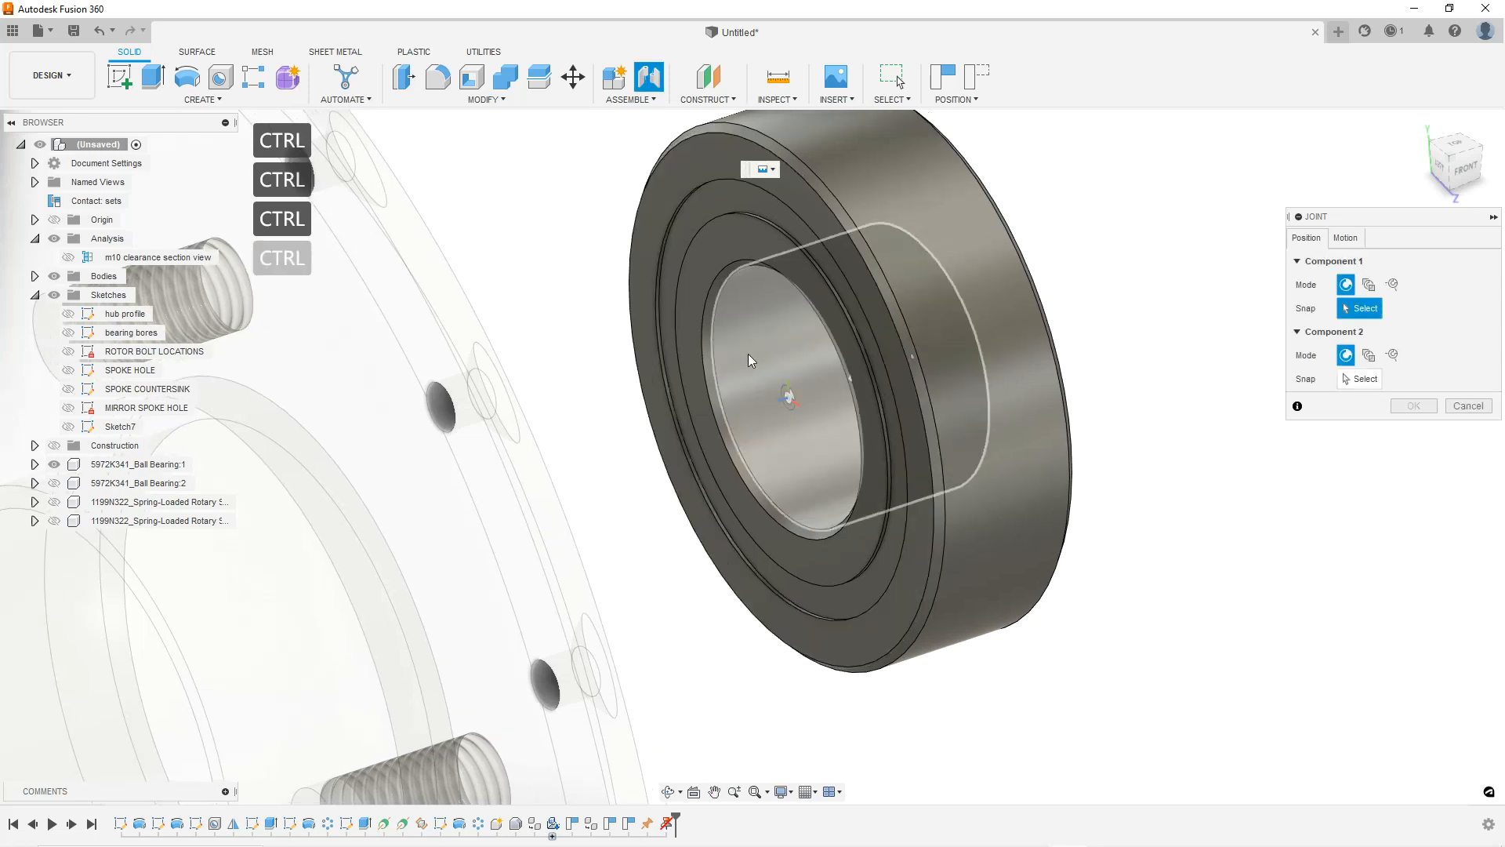
key(ctrl)
key(ctrl)
click(778, 409)
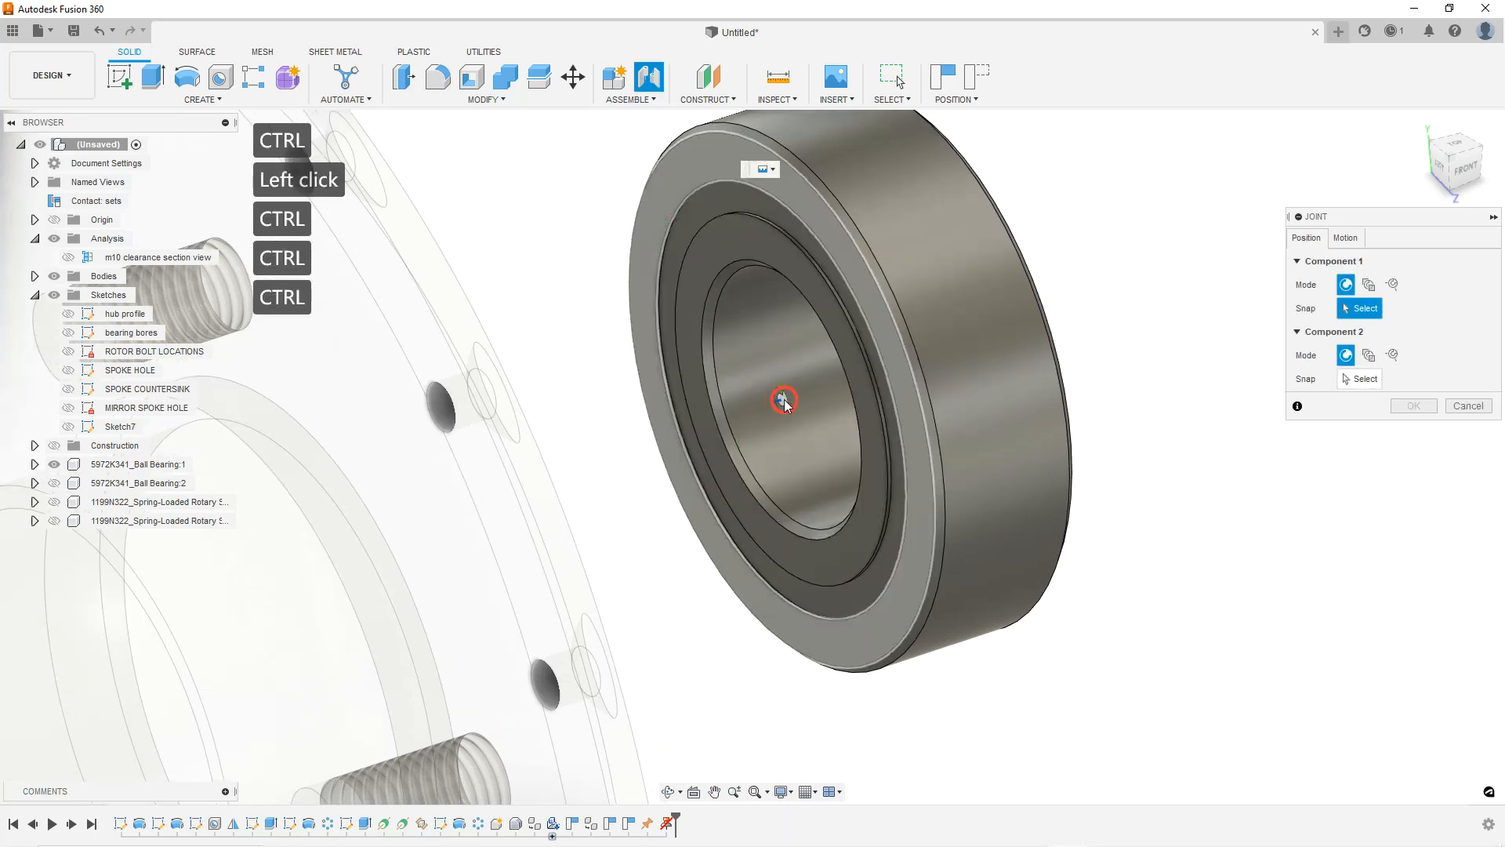
Place the second joint origin at the centre of the shoulder ring inside the hub's bearing bore.
shift+middle_drag(783, 407, 735, 406)
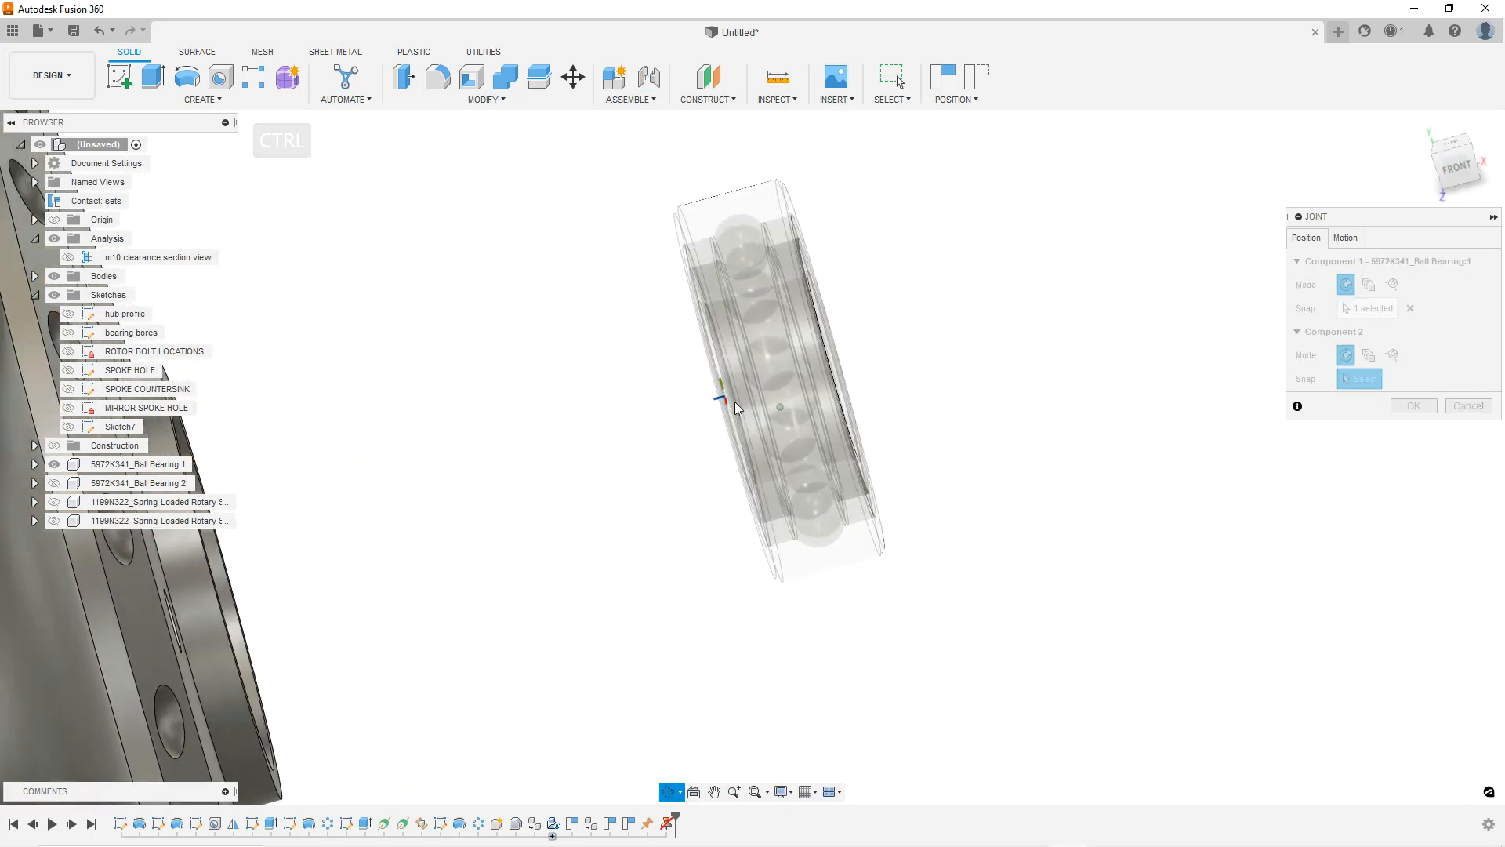
scroll(713, 345, up, 5)
shift+middle_drag(713, 344, 506, 147)
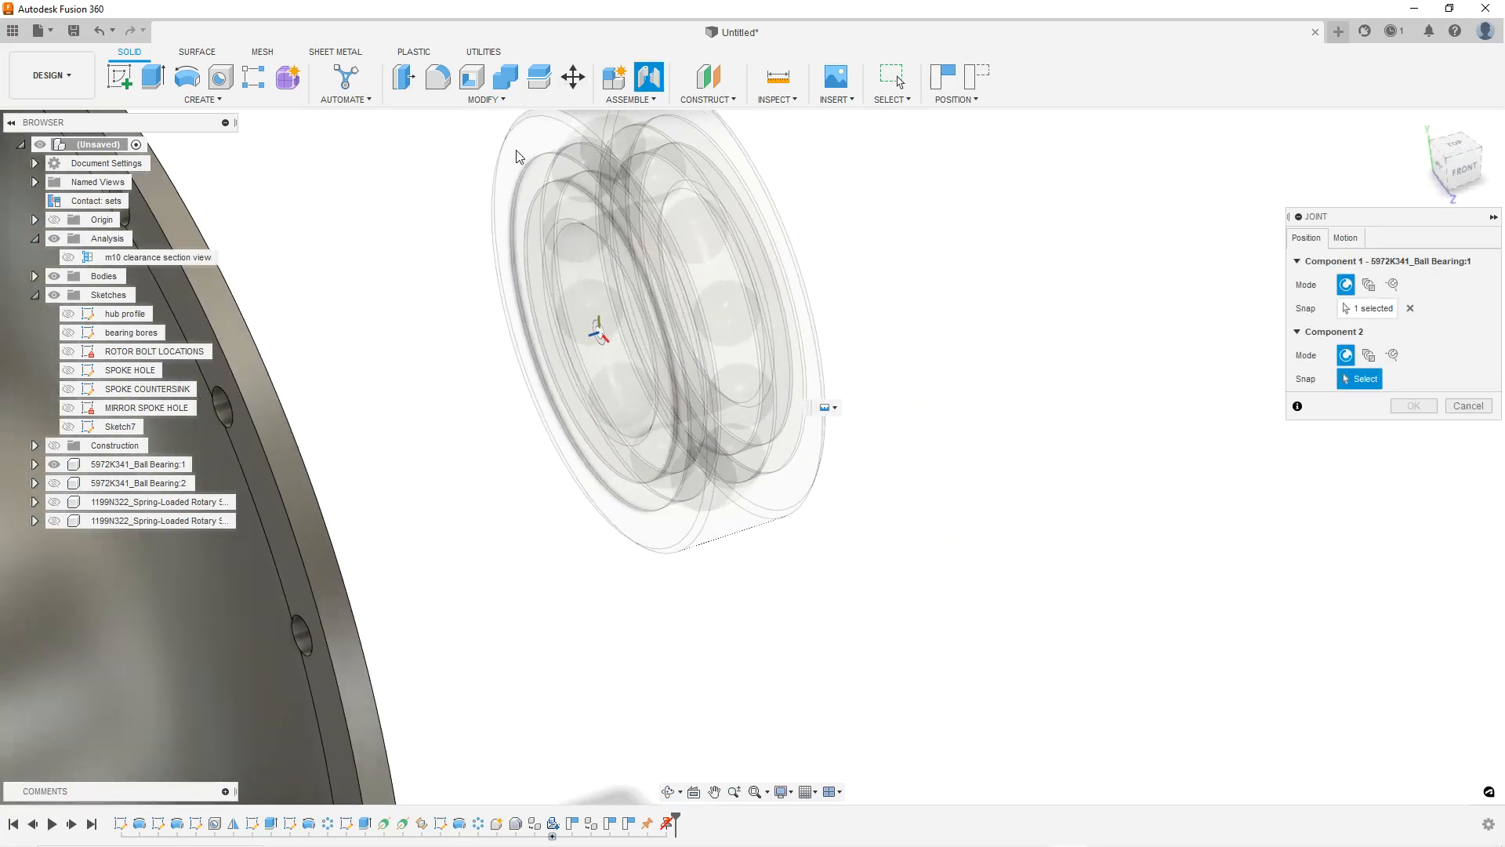
scroll(725, 321, down, 5)
shift+middle_drag(725, 321, 611, 310)
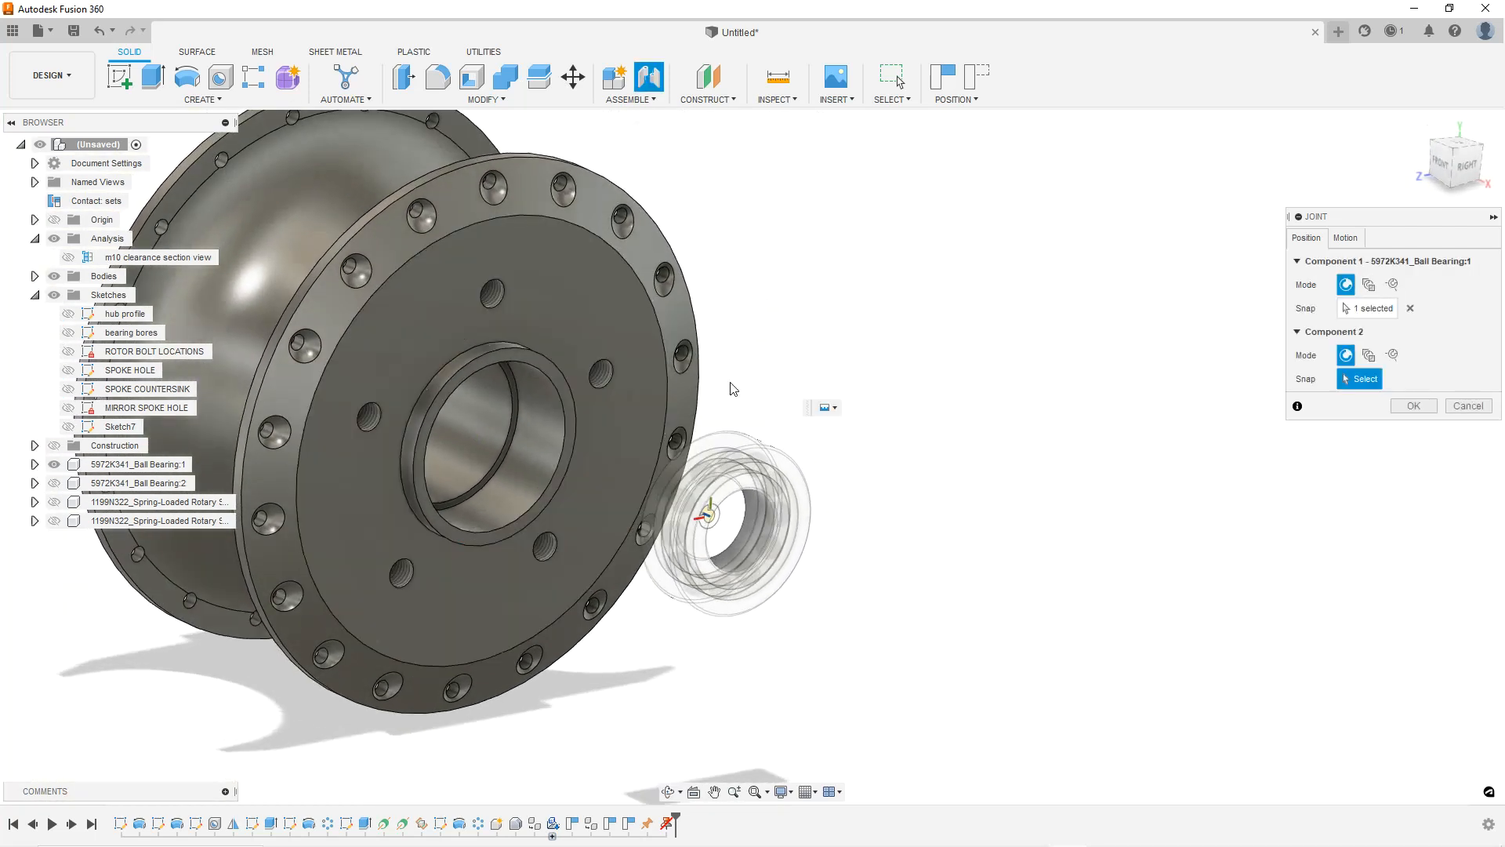
scroll(529, 417, up, 5)
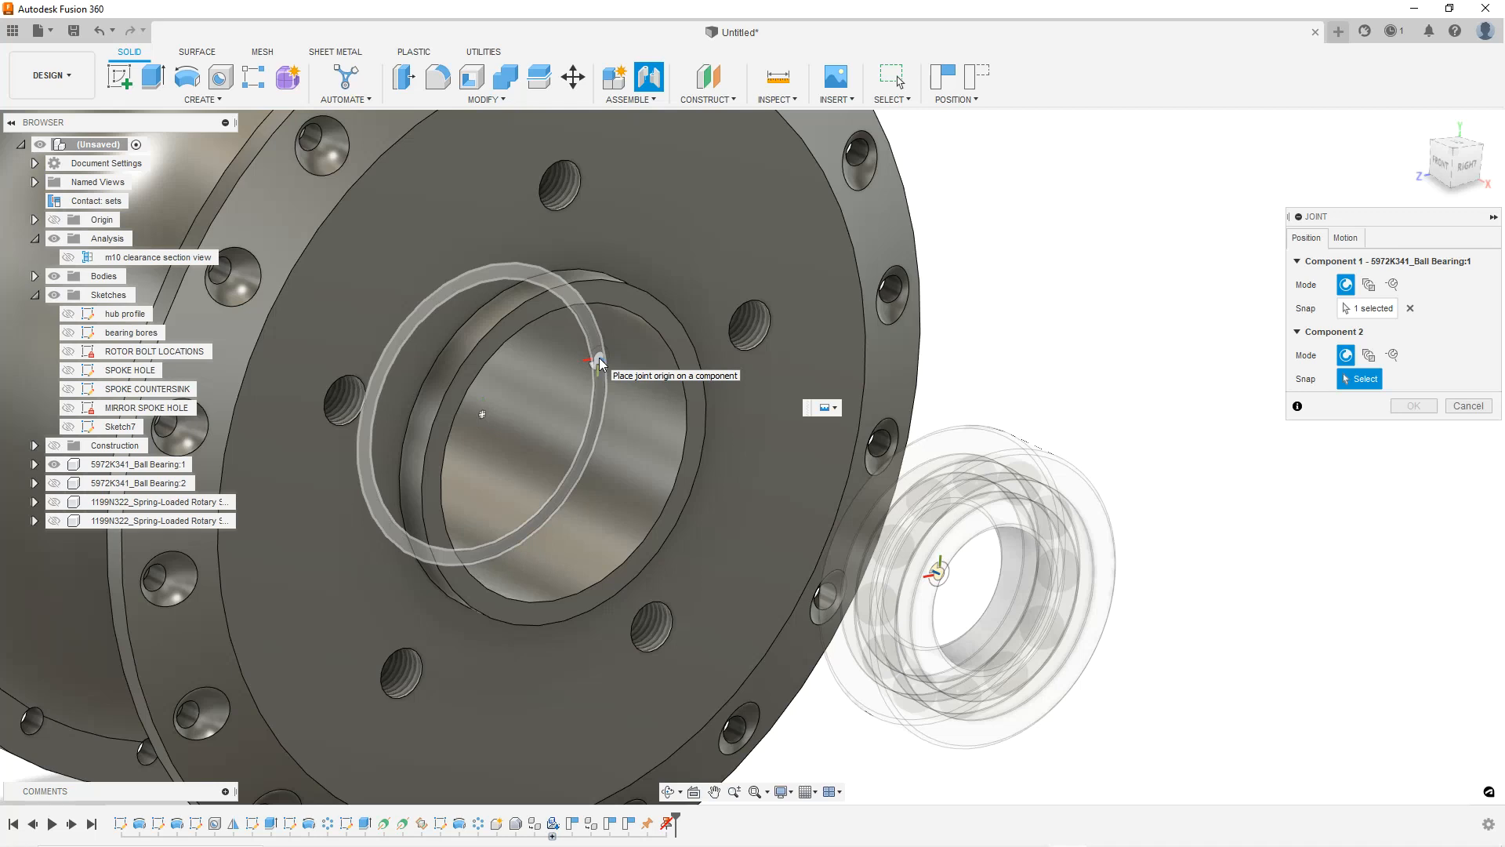
key(ctrl)
key(ctrl)
key(ctrl)
key(ctrl)
key(ctrl)
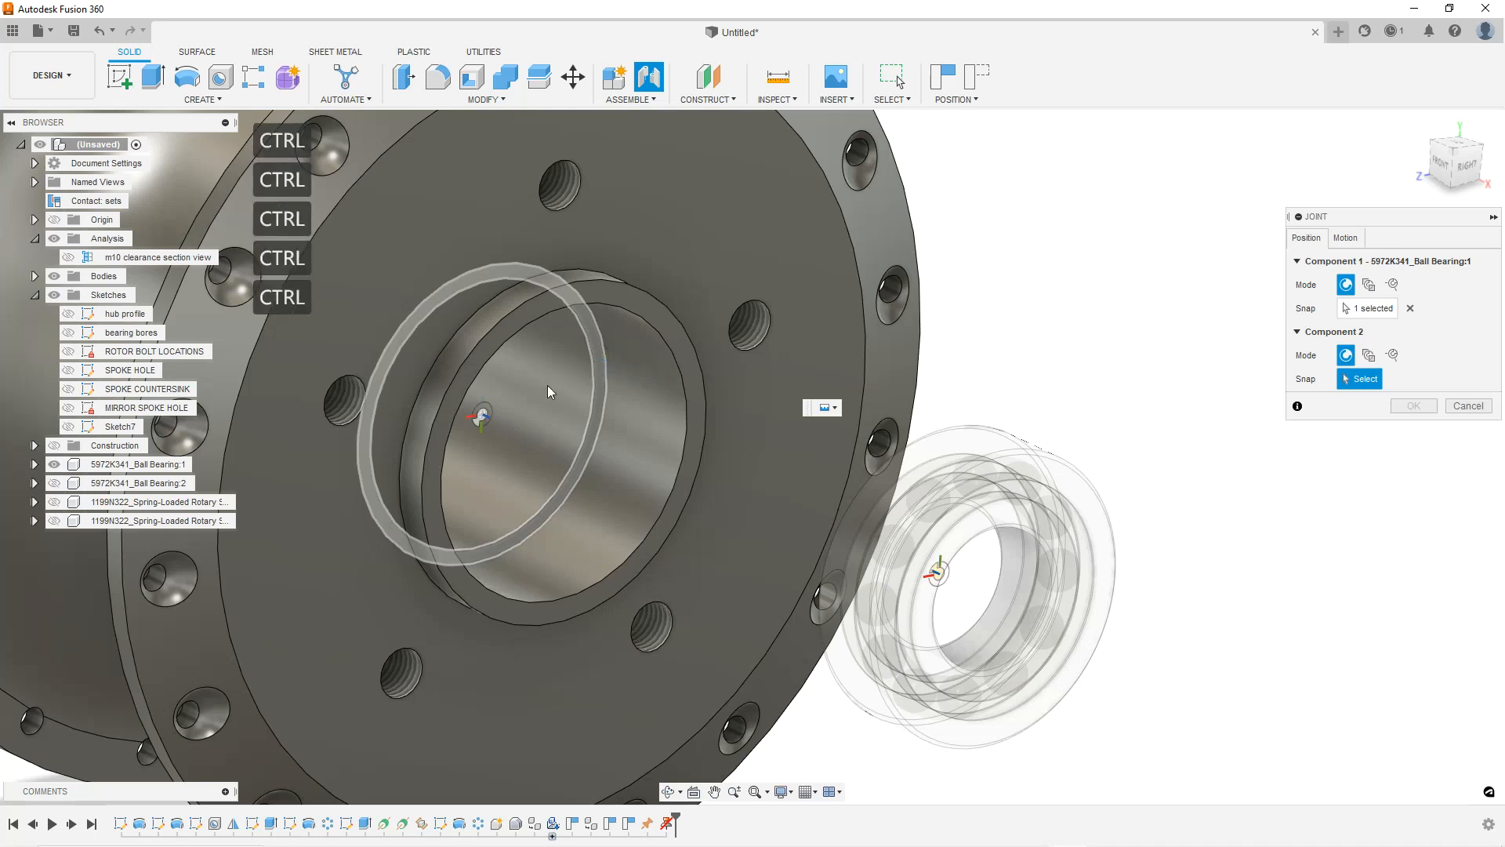
click(483, 419)
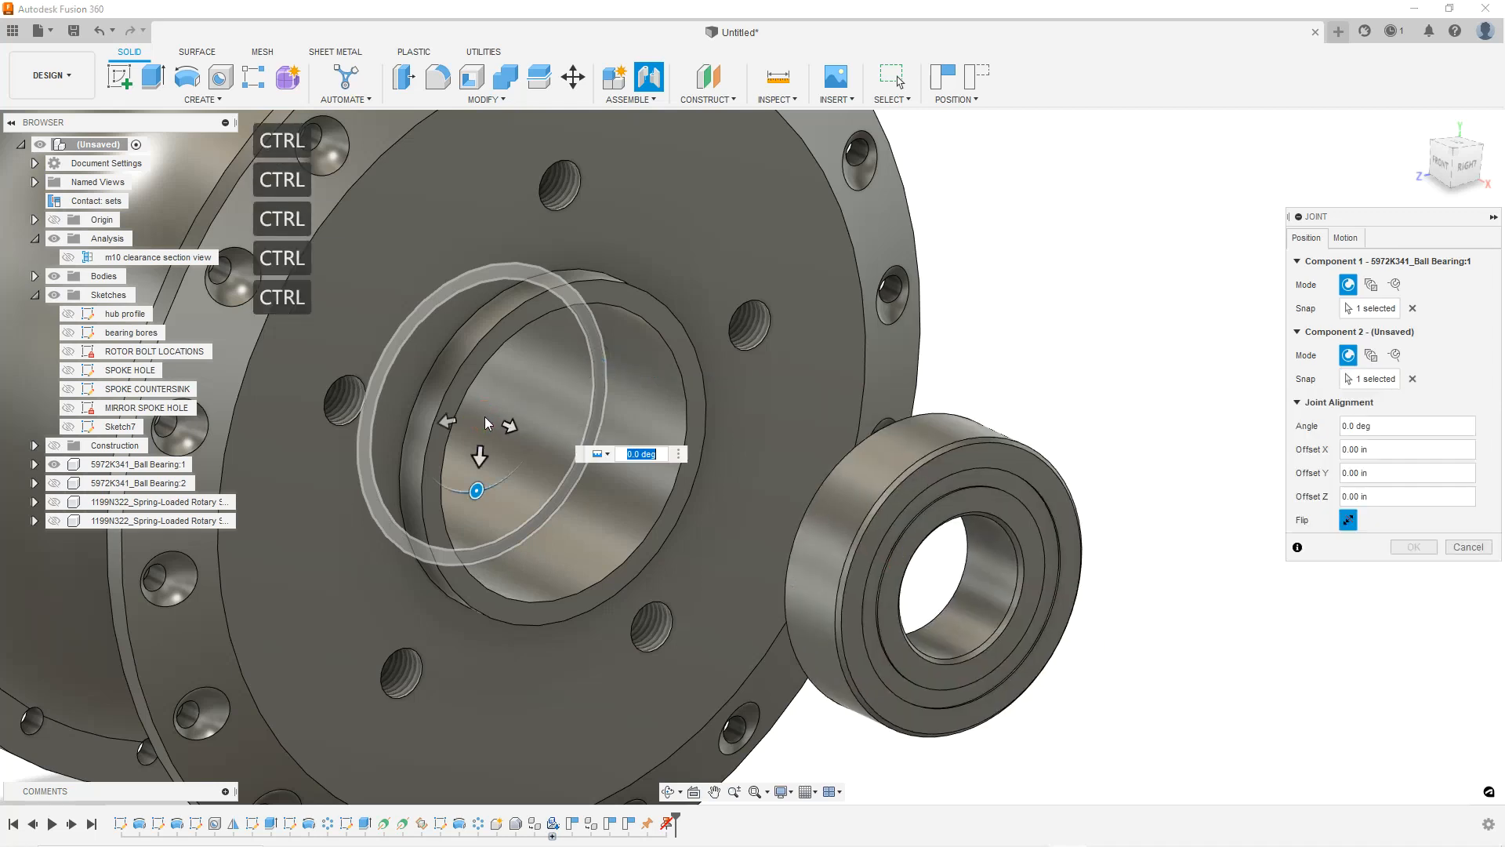
Try the Slider motion type on the joint between the seated bearing and the hub.
scroll(1045, 392, down, 3)
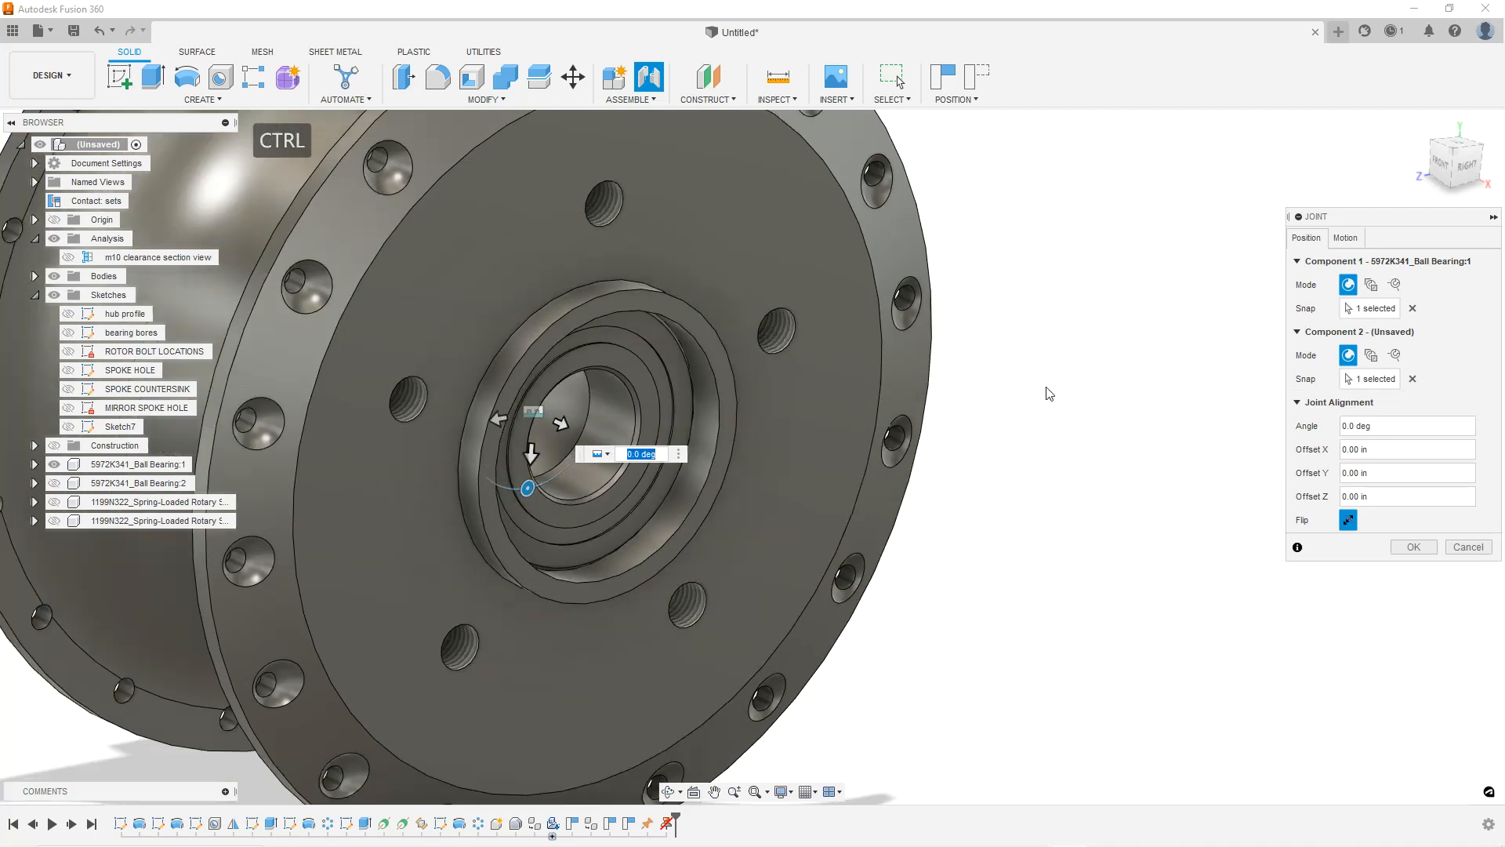
shift+middle_drag(737, 406, 632, 449)
scroll(655, 404, up, 2)
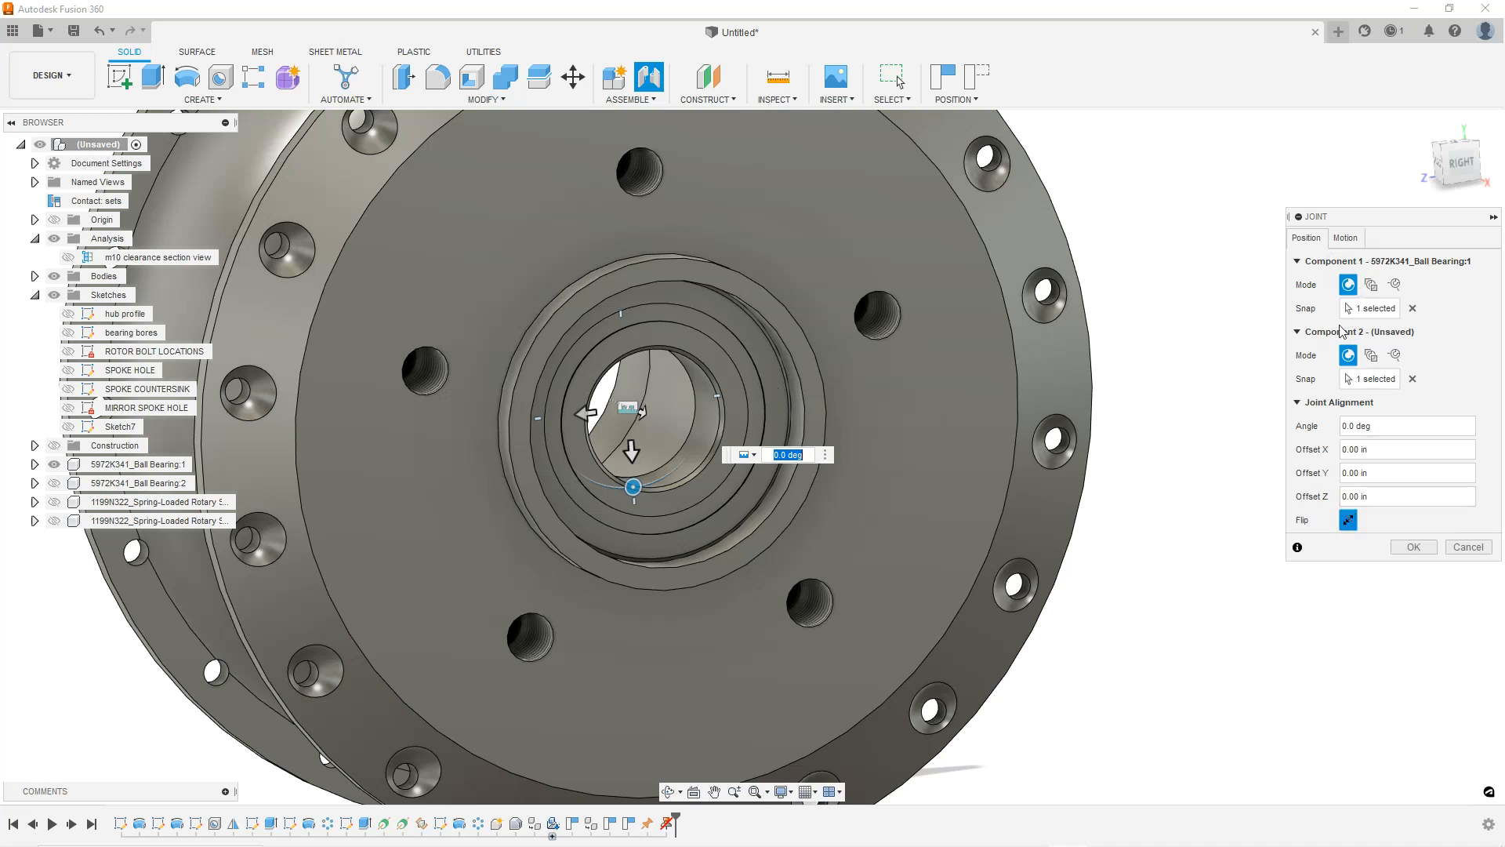
click(1345, 238)
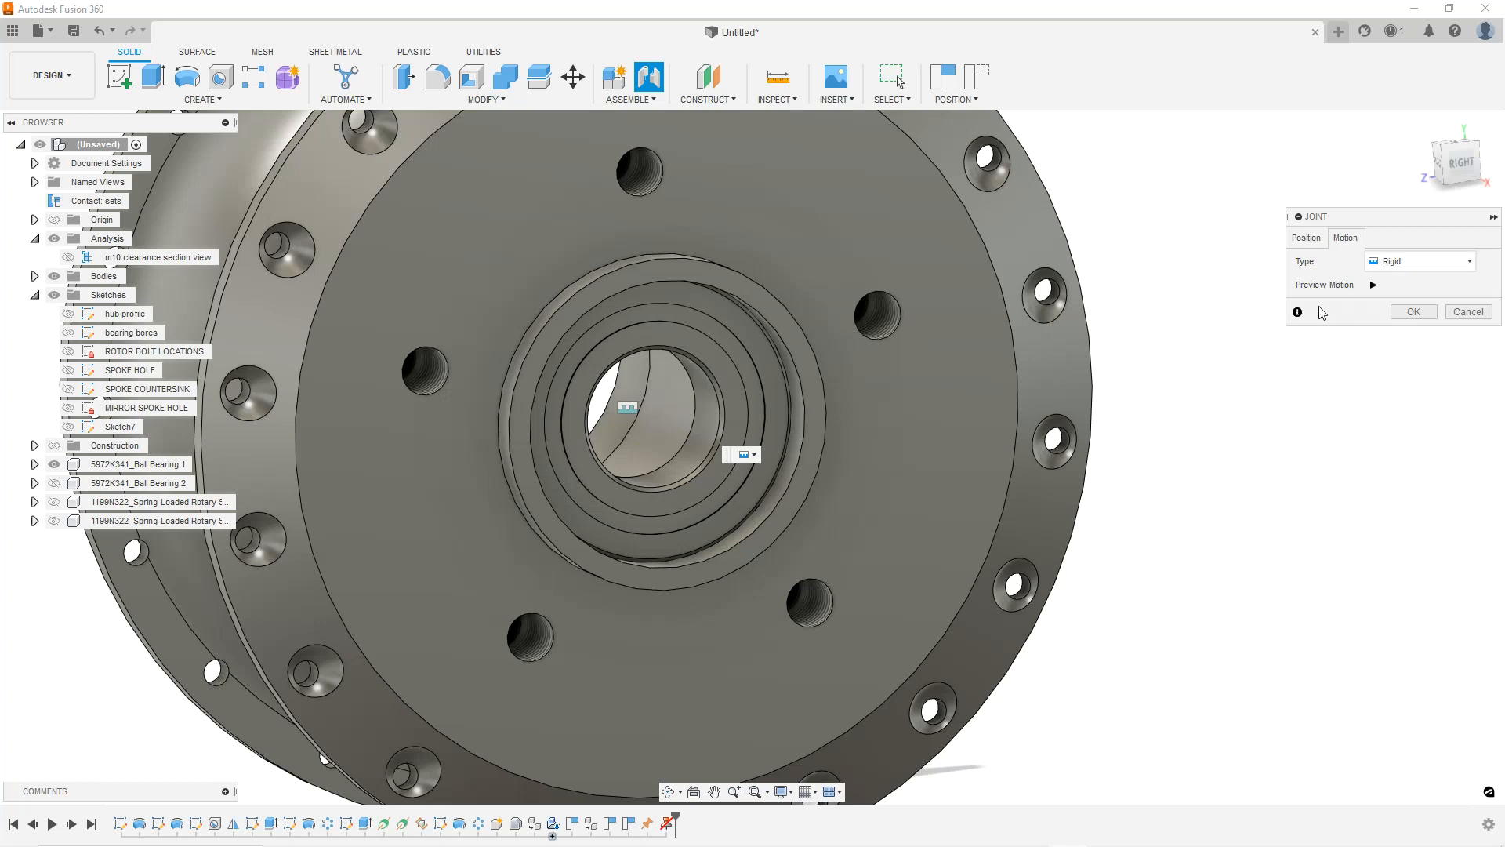
click(1449, 262)
click(1396, 316)
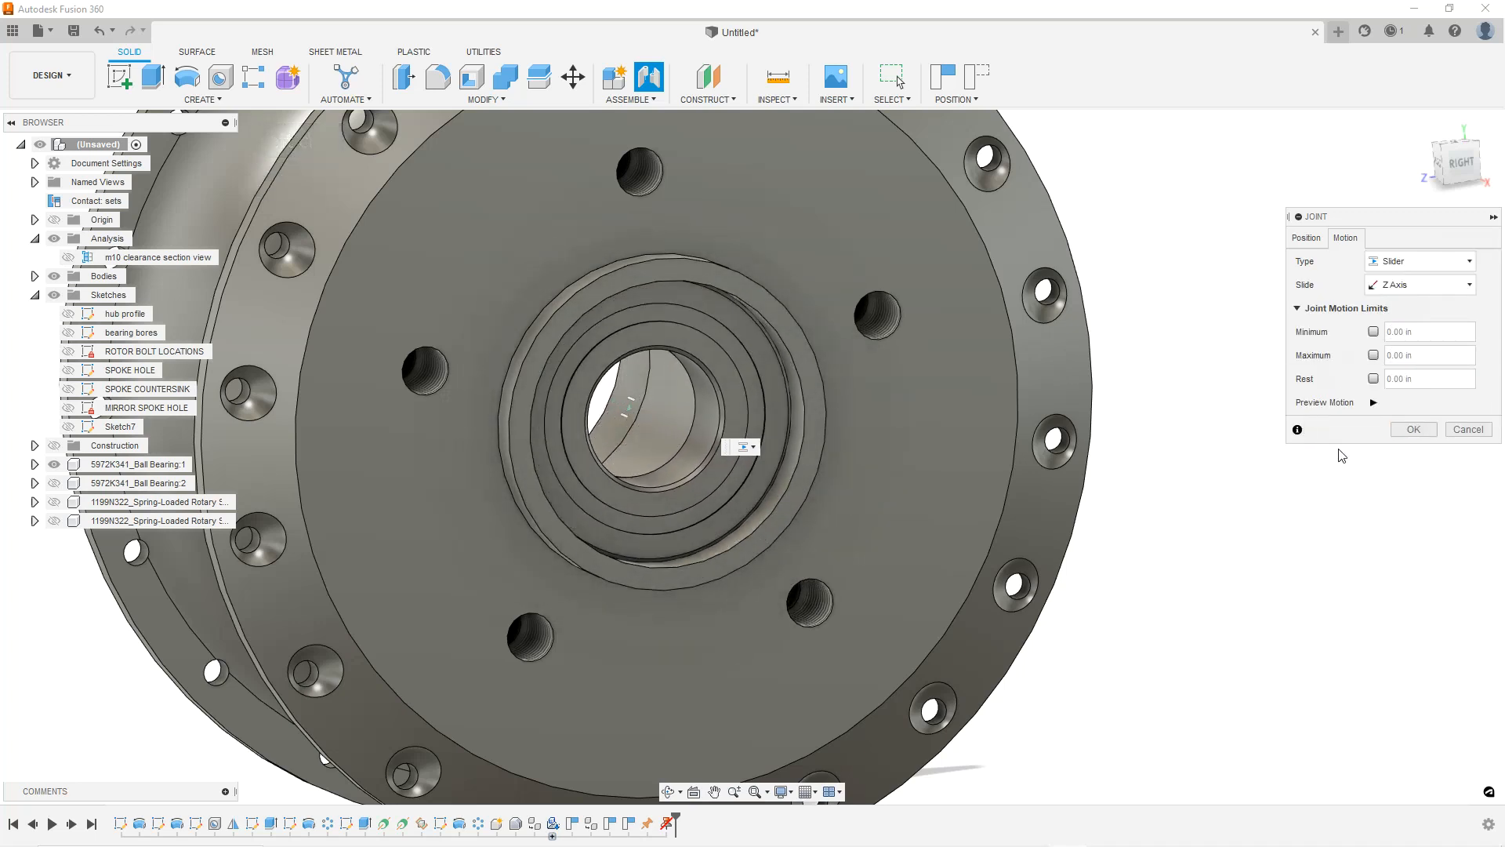
Preview the bearing's sliding motion along the Z axis of the joint.
shift+middle_drag(672, 403, 784, 423)
click(785, 424)
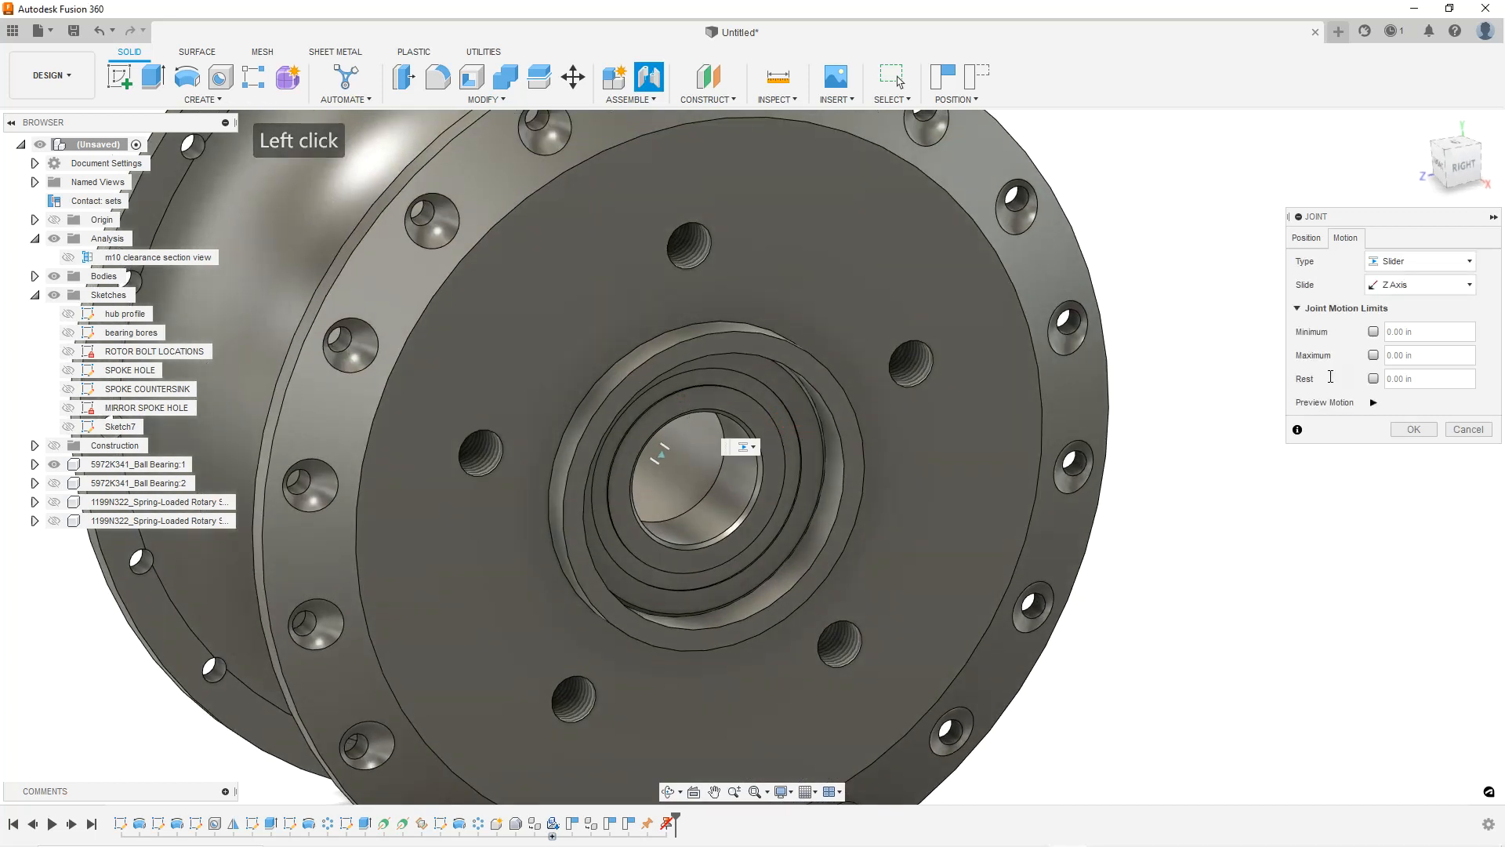
click(1306, 238)
click(1346, 237)
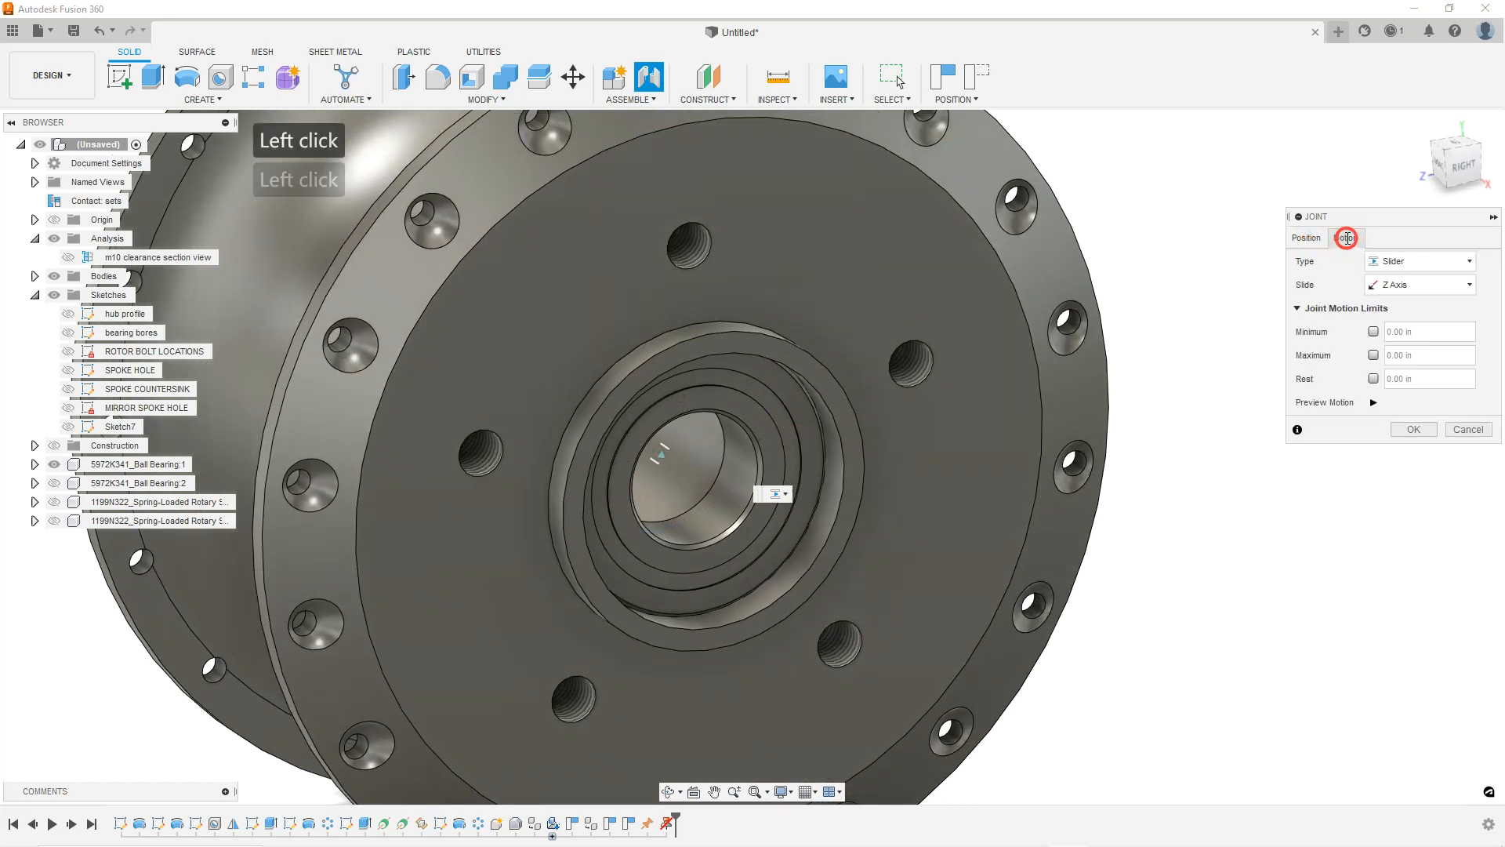
click(1374, 402)
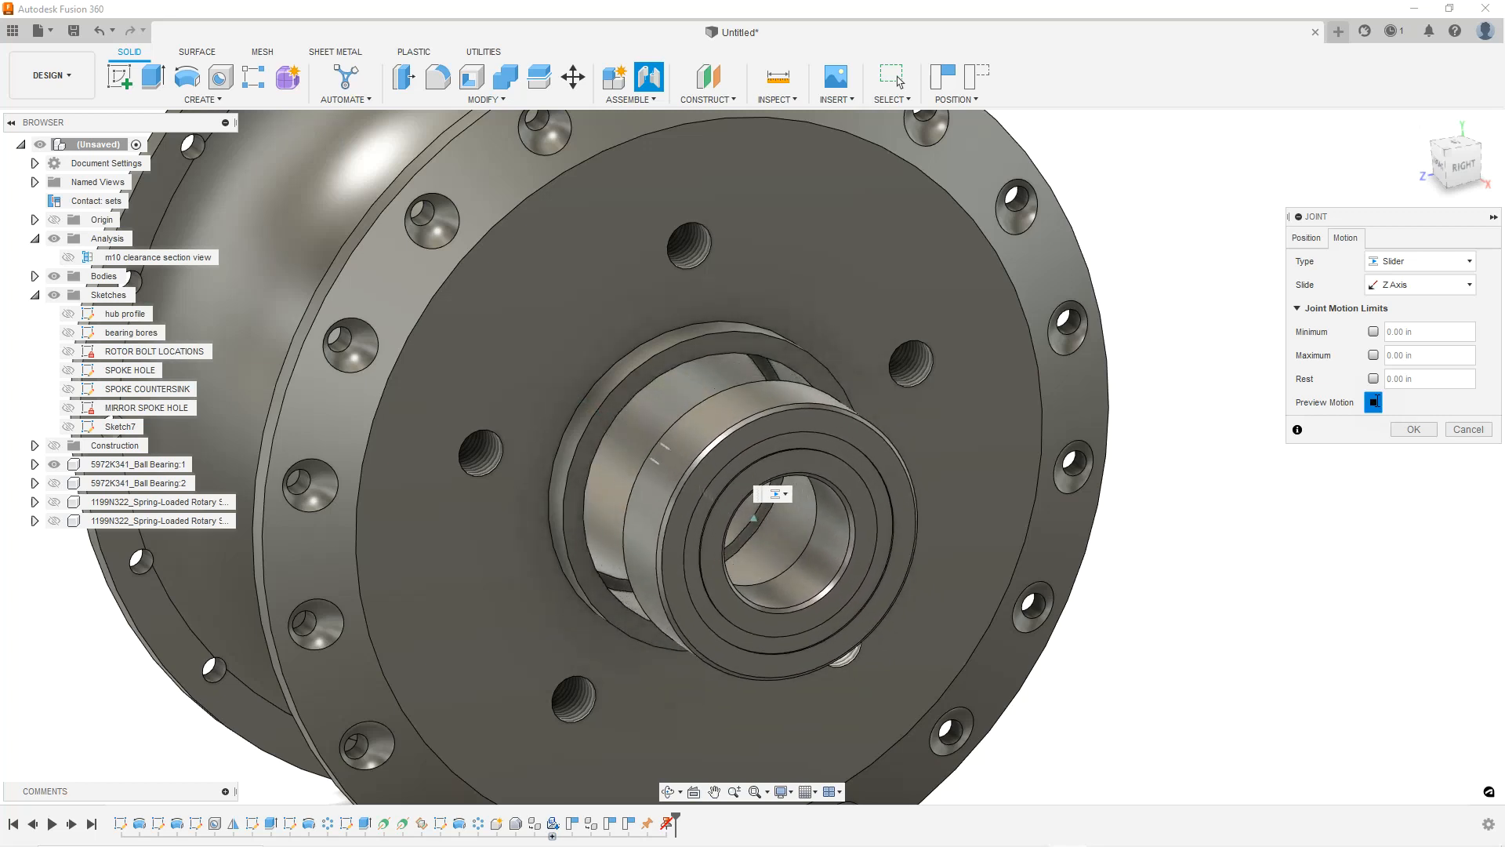
Try the Y axis and the X axis as the bearing joint's slide direction.
click(1441, 287)
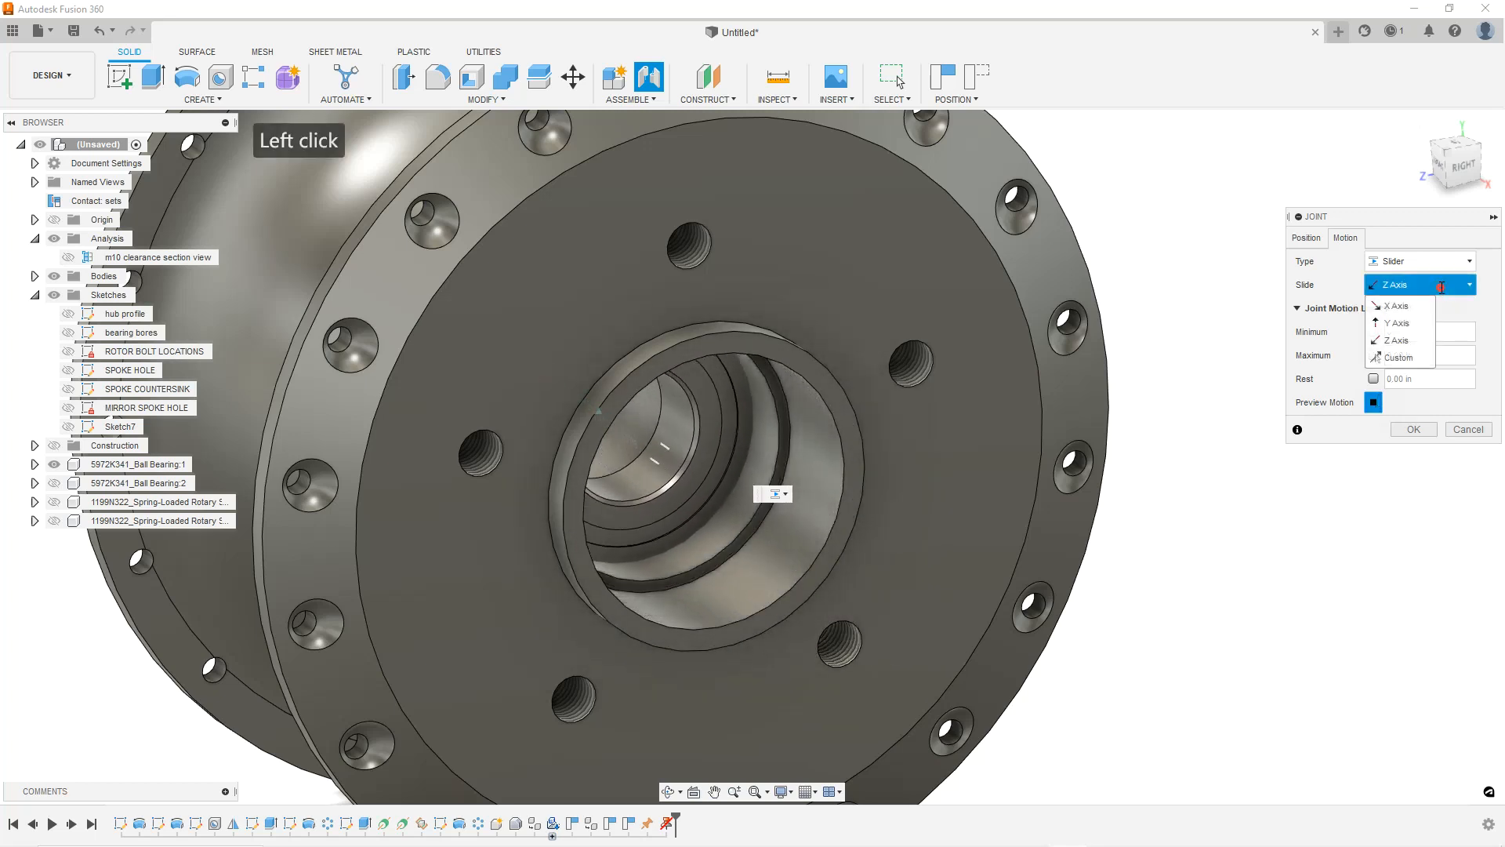
click(1404, 327)
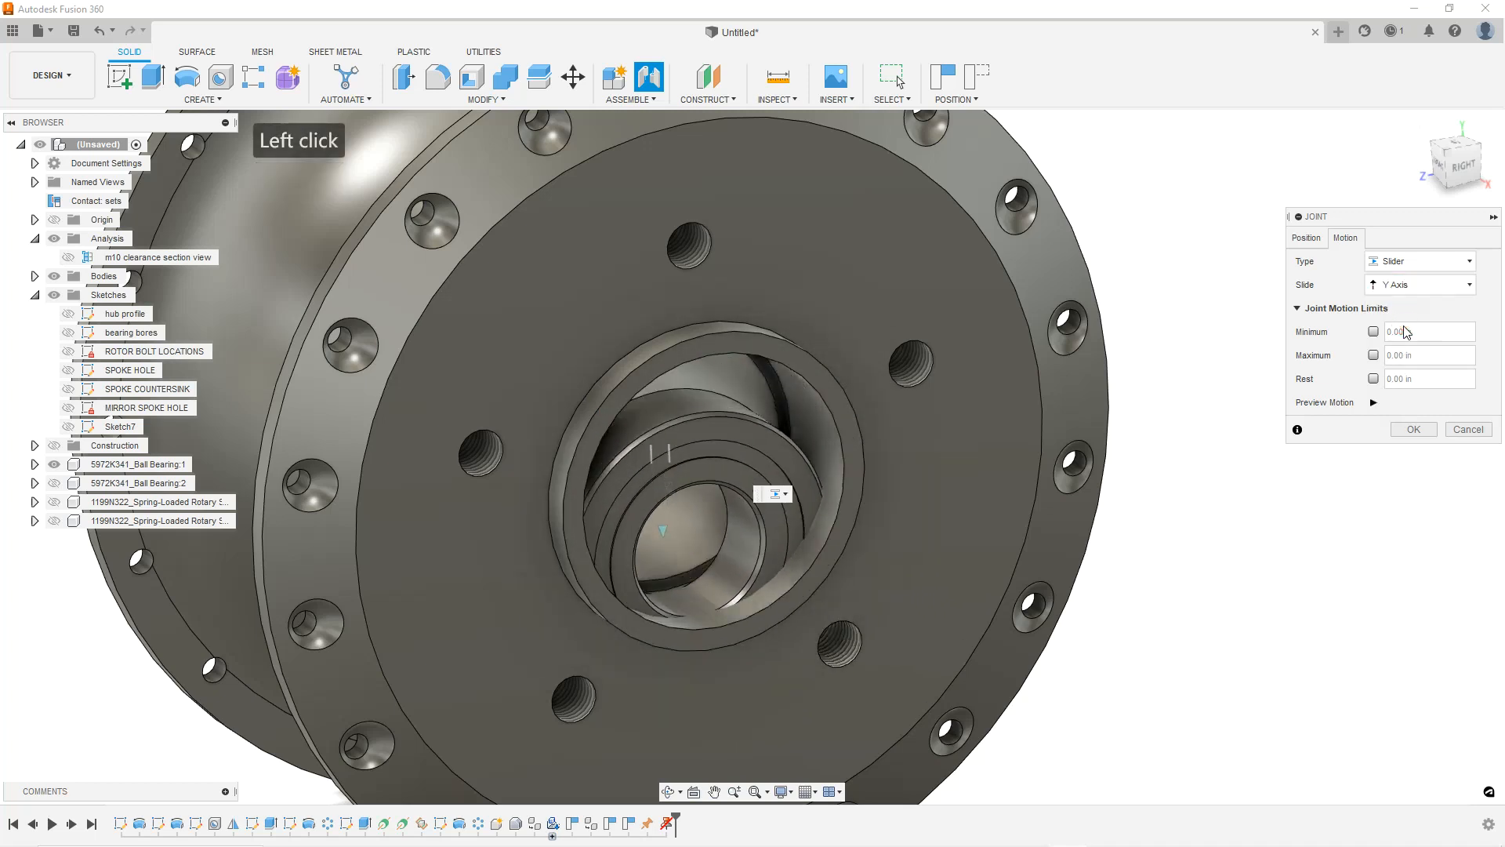
click(1411, 285)
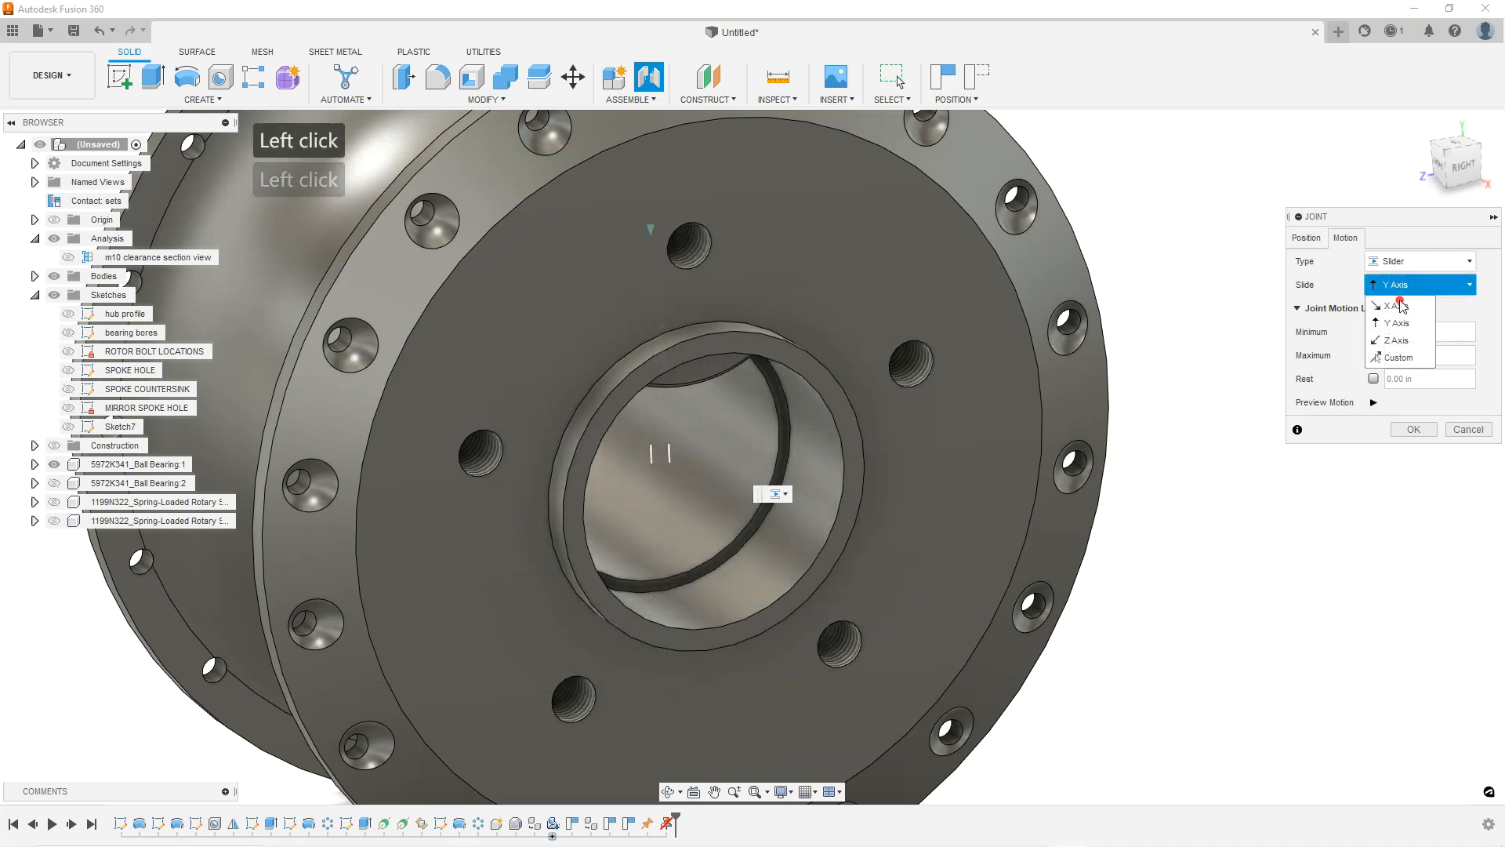
click(1403, 313)
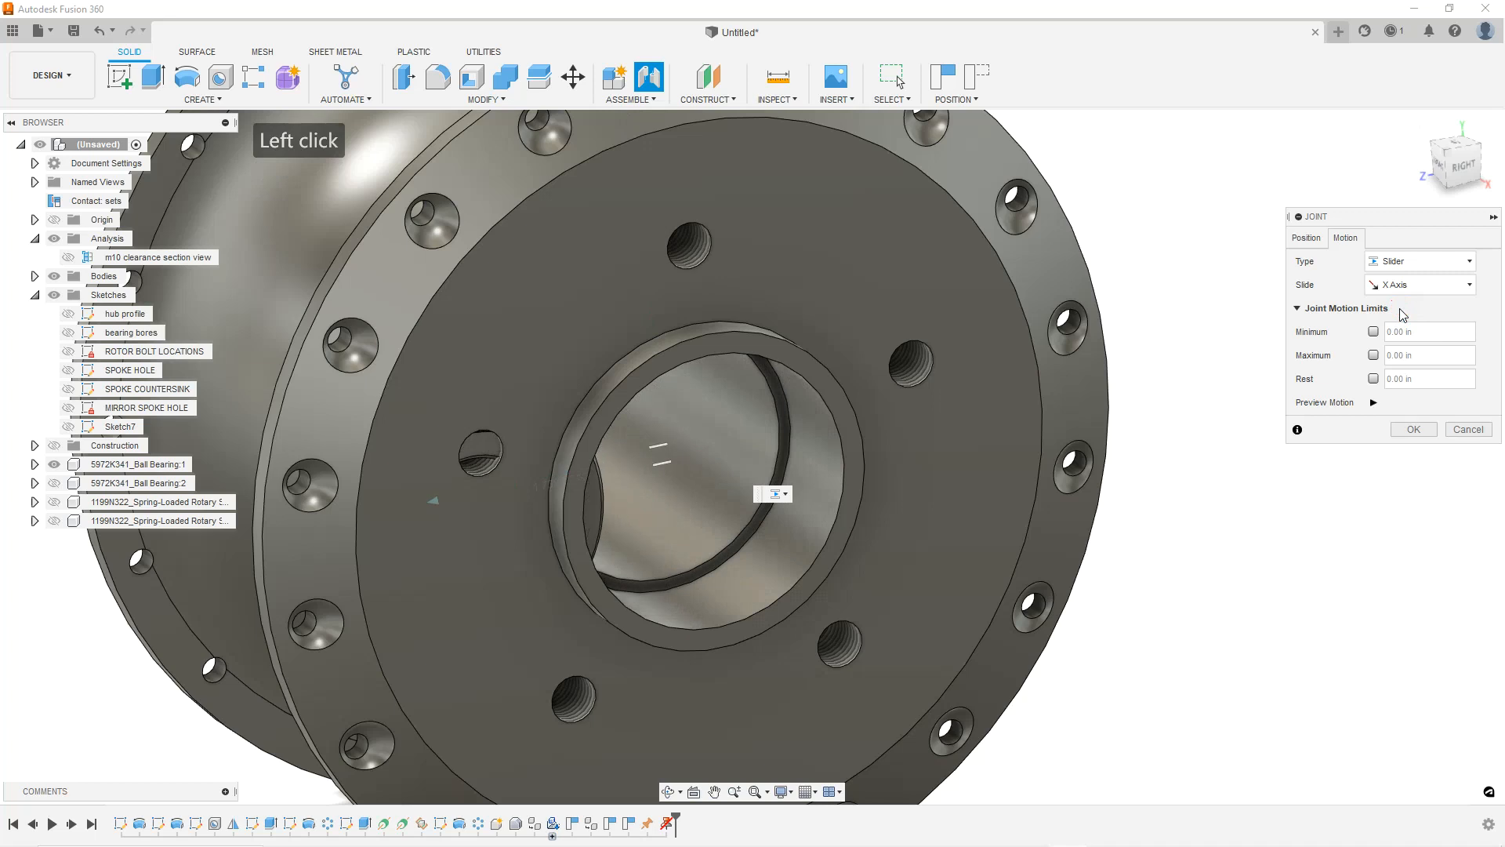
Set the bearing joint's motion type to Rigid and create the joint.
click(1407, 262)
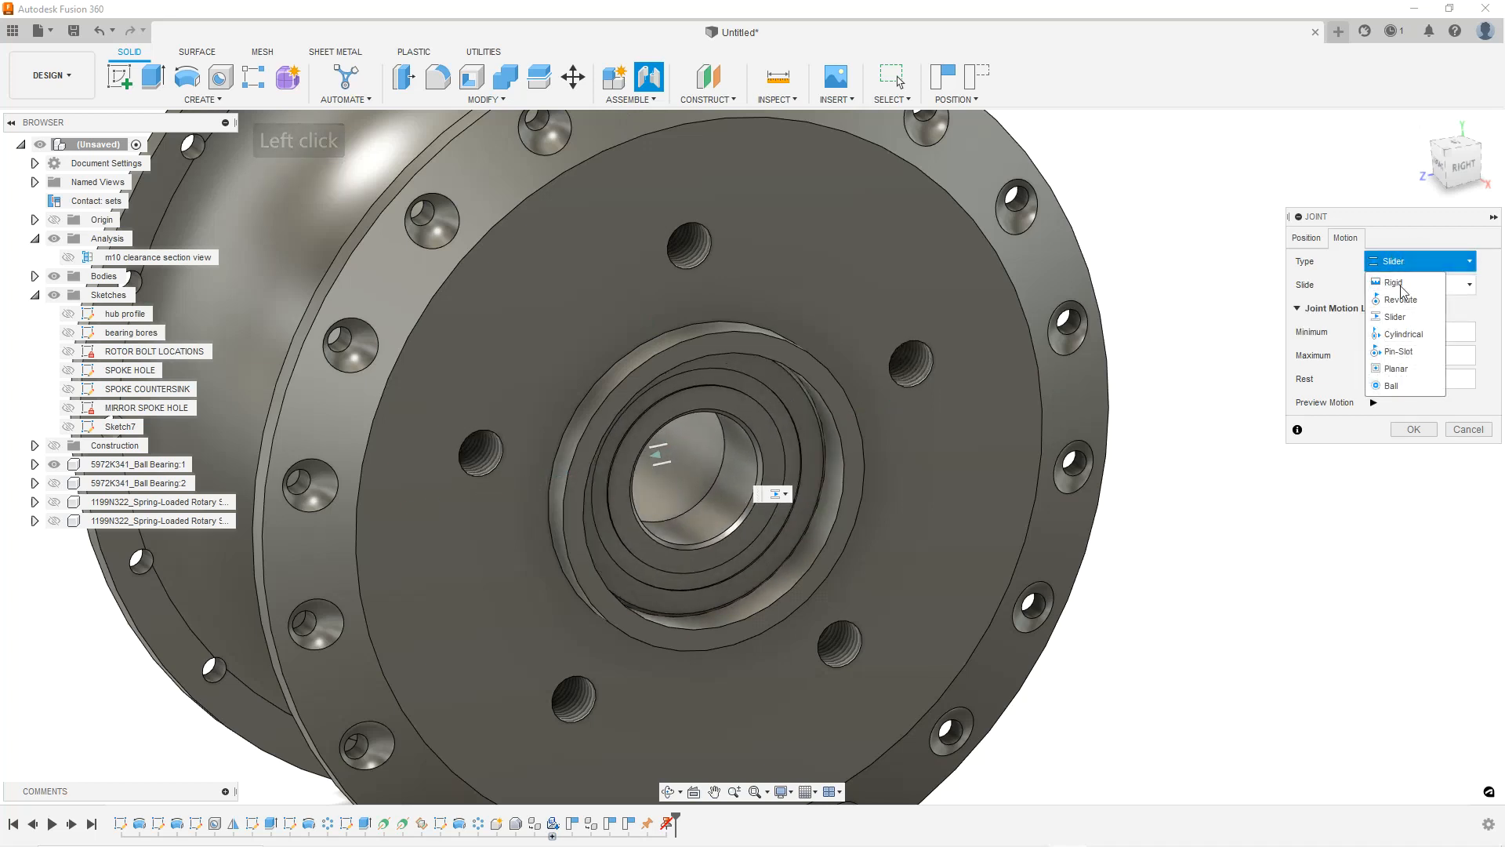
click(1402, 237)
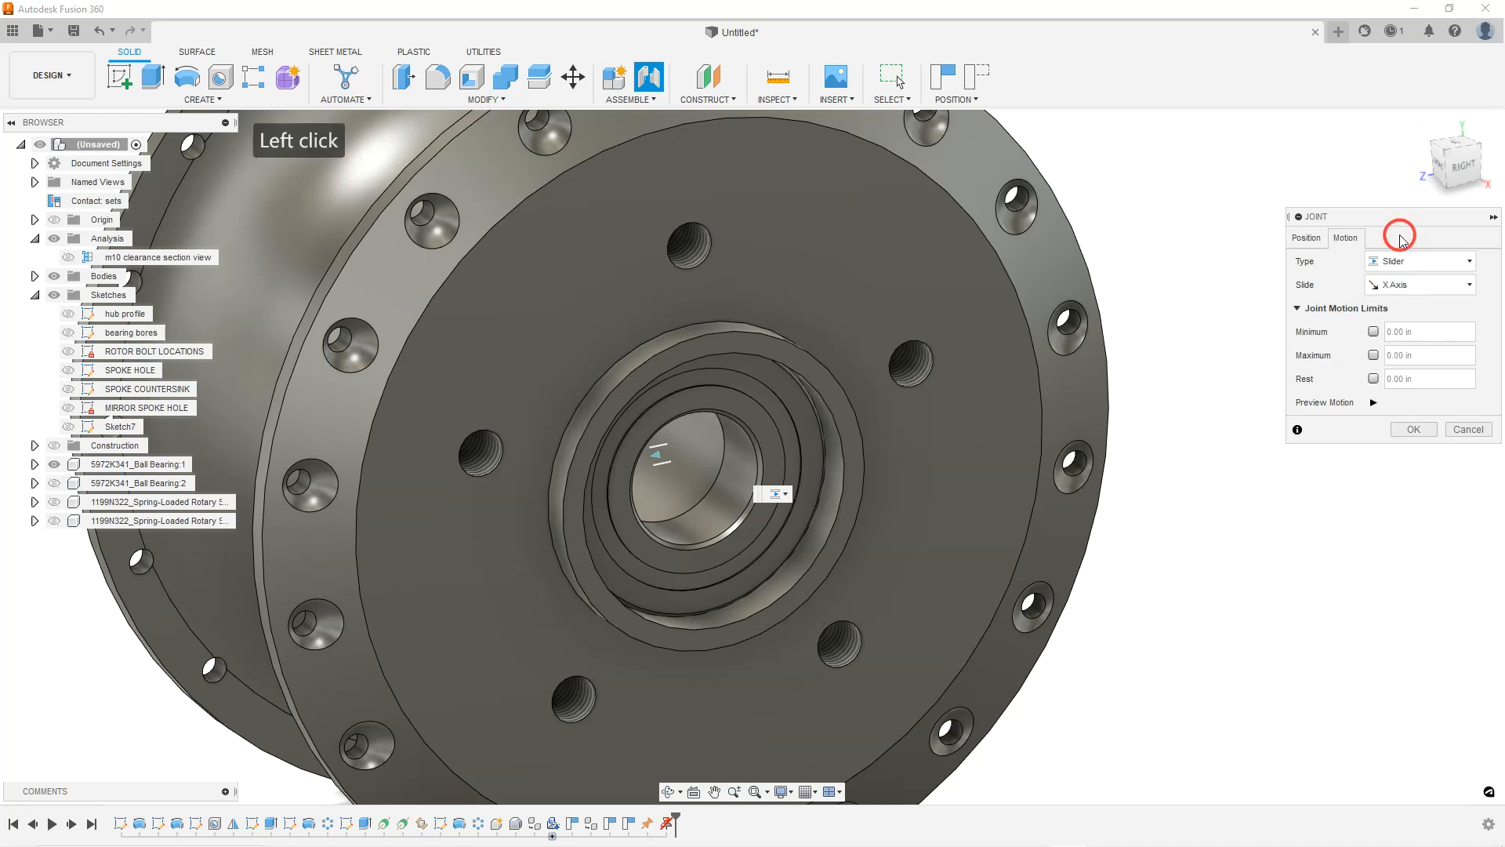
click(1400, 262)
click(1396, 280)
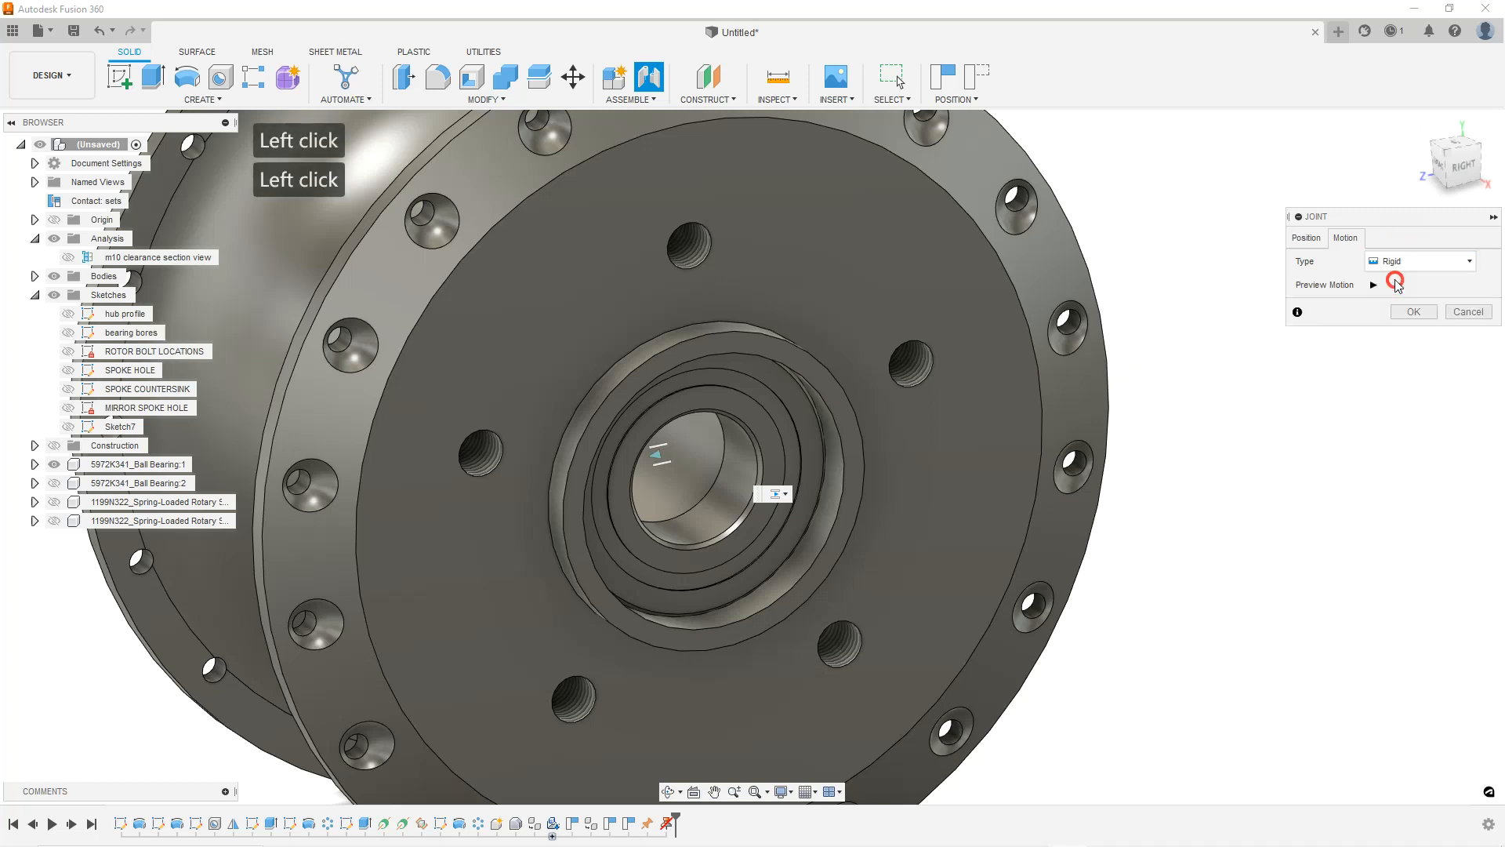
click(1419, 313)
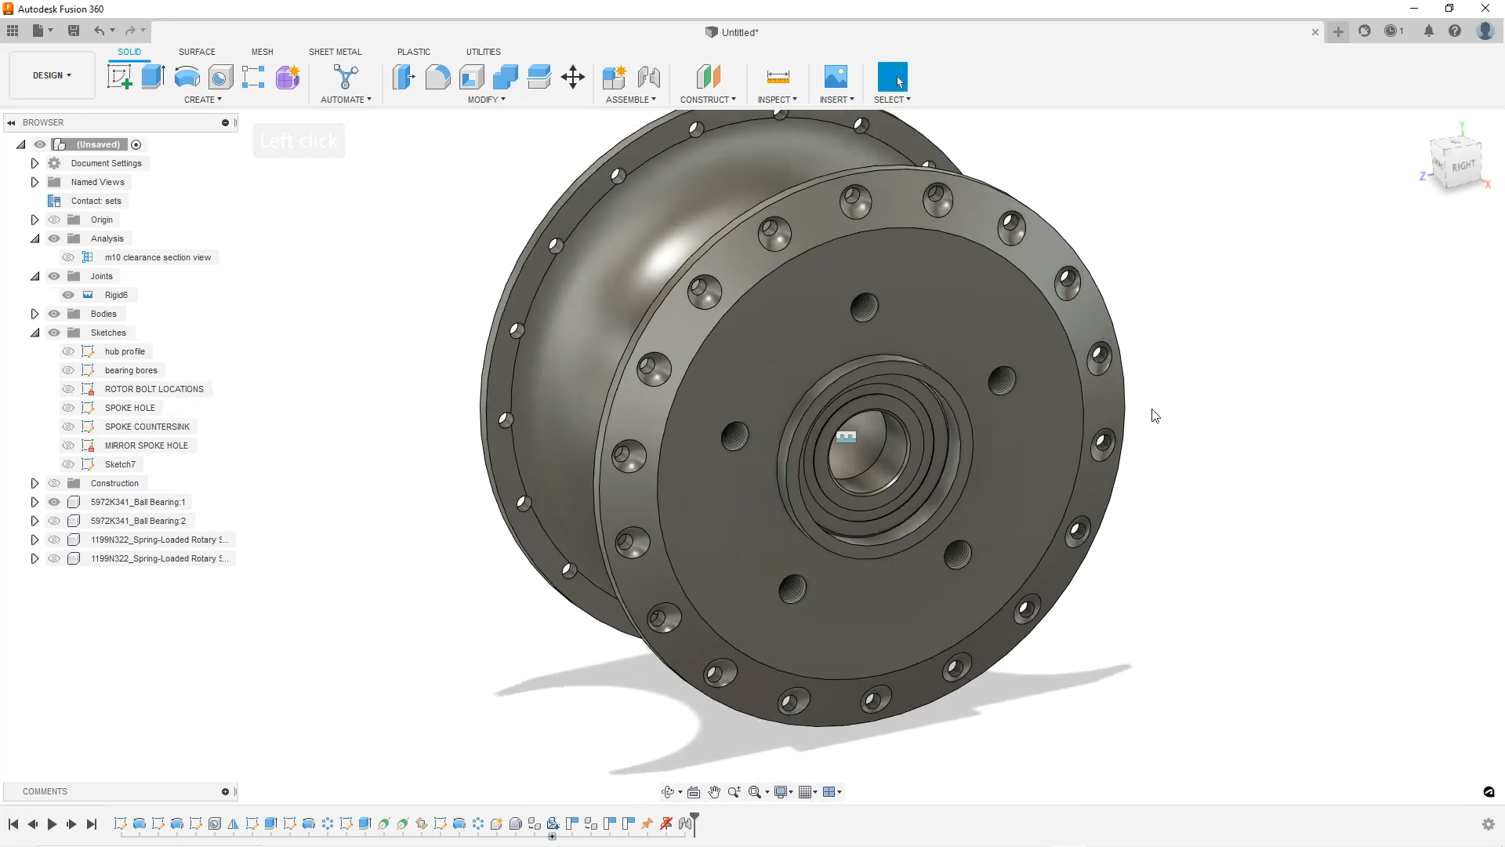
click(1164, 382)
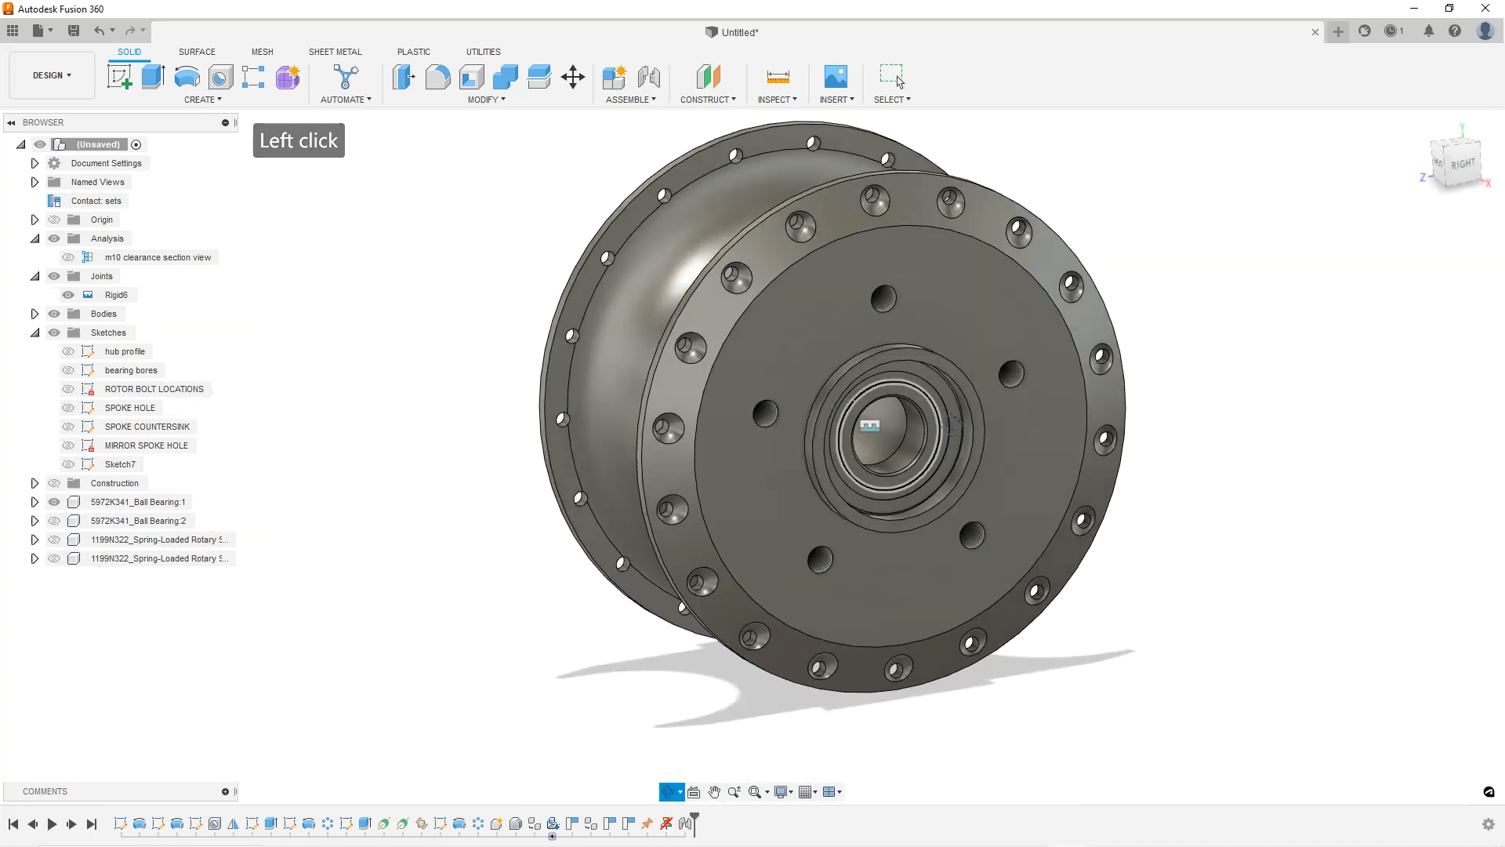
Show the second ball bearing and bring it into view beside the hub's open bearing bore.
shift+middle_drag(952, 424, 974, 435)
scroll(977, 442, up, 2)
click(112, 522)
click(54, 520)
shift+middle_drag(490, 462, 648, 463)
scroll(645, 461, down, 2)
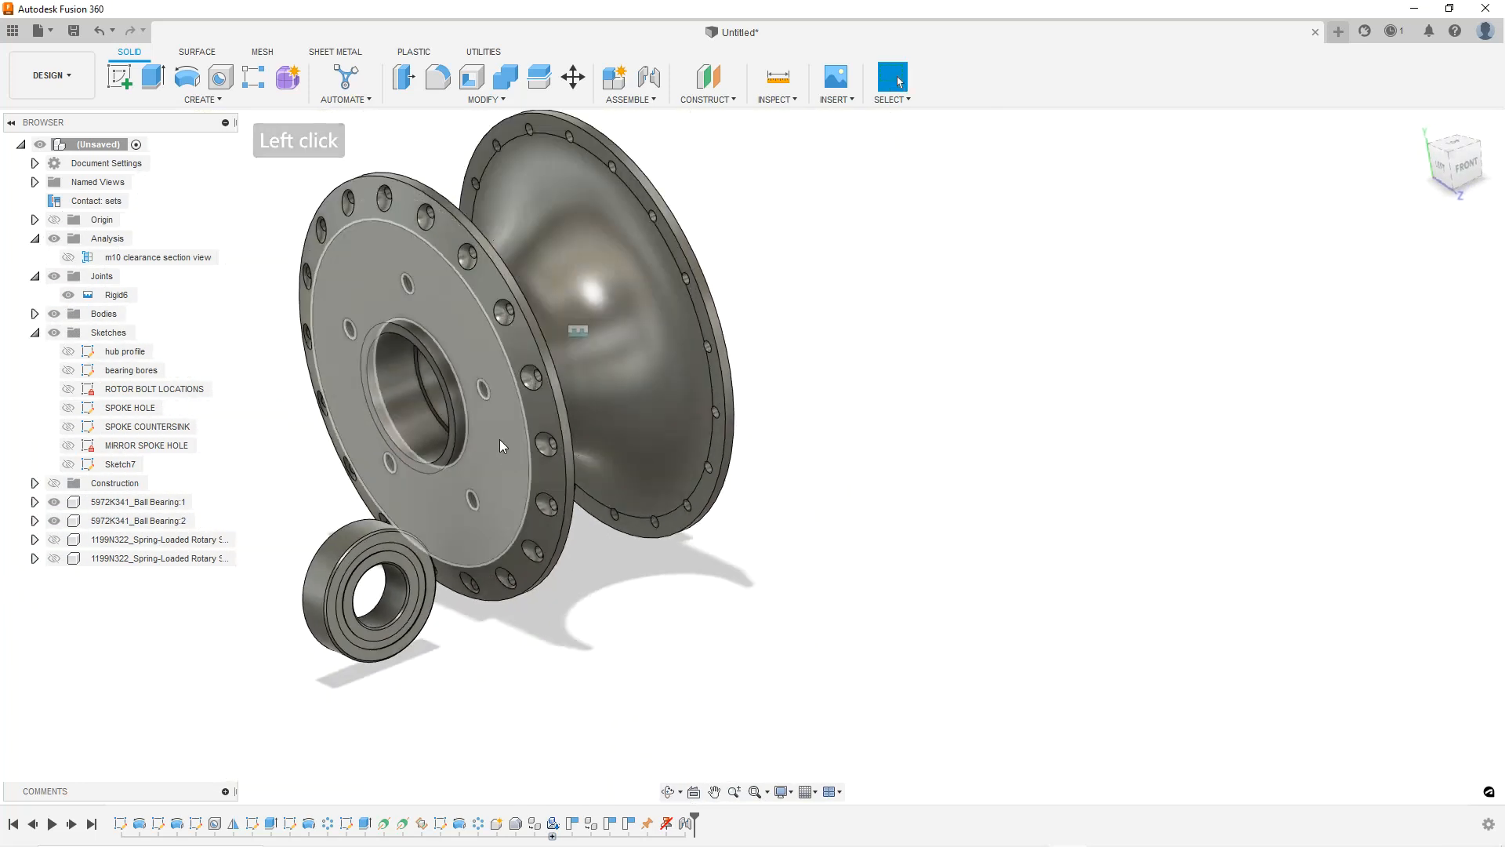
click(629, 99)
click(640, 137)
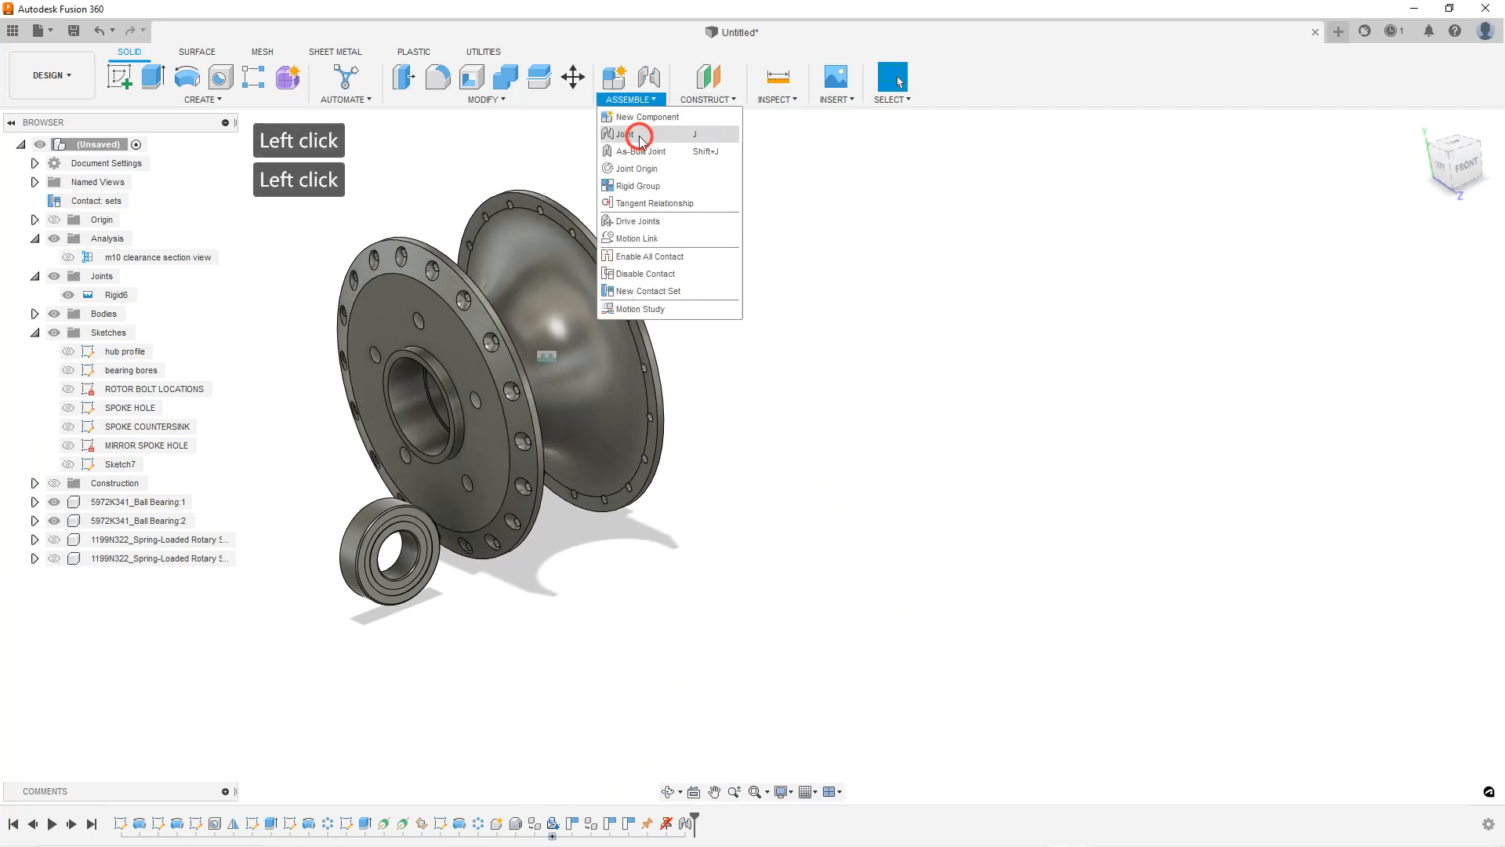
click(643, 100)
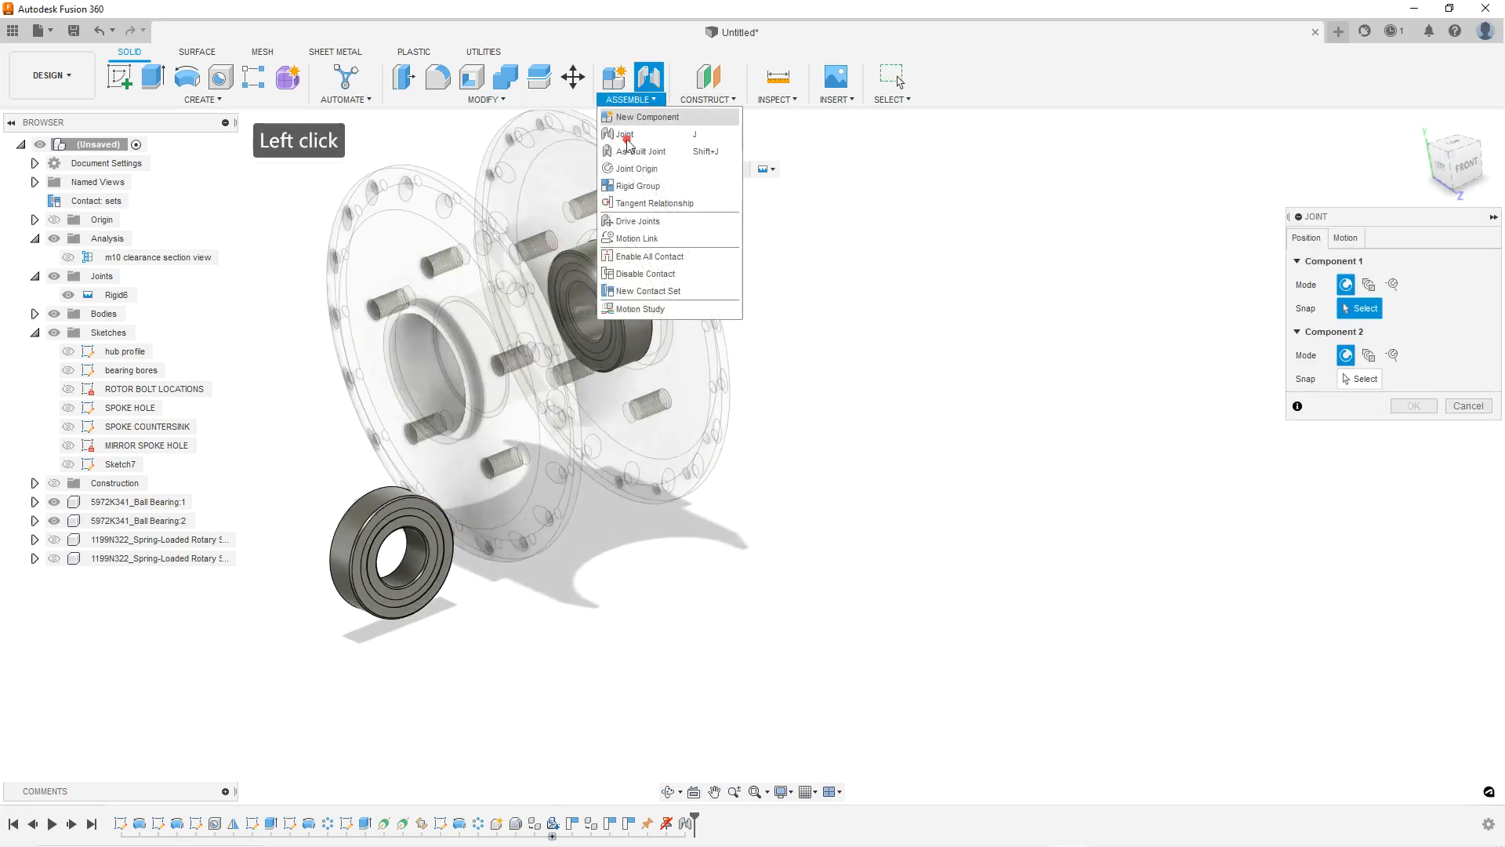
click(657, 142)
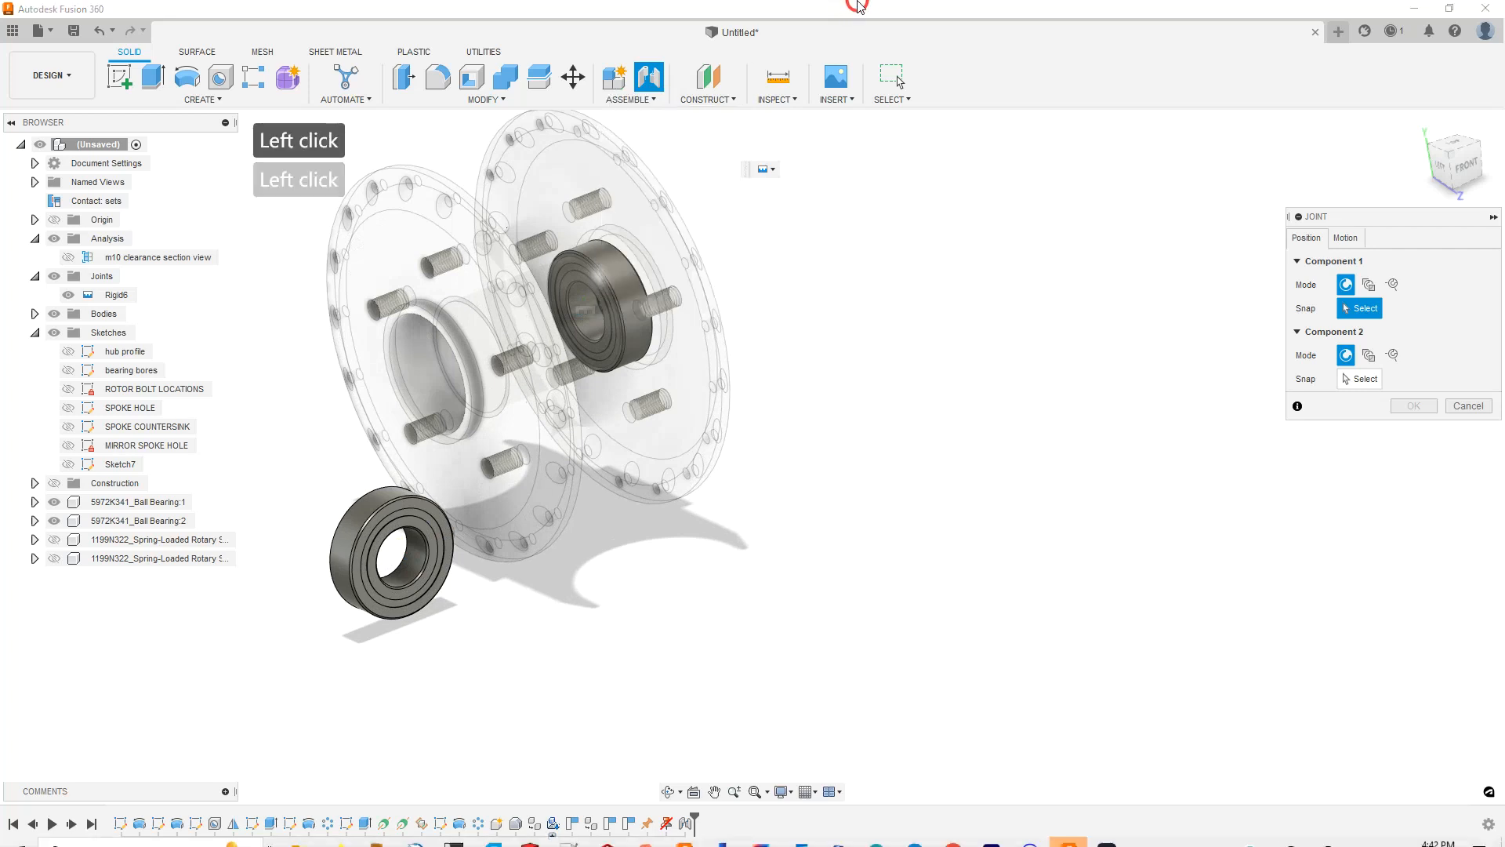
scroll(435, 490, up, 3)
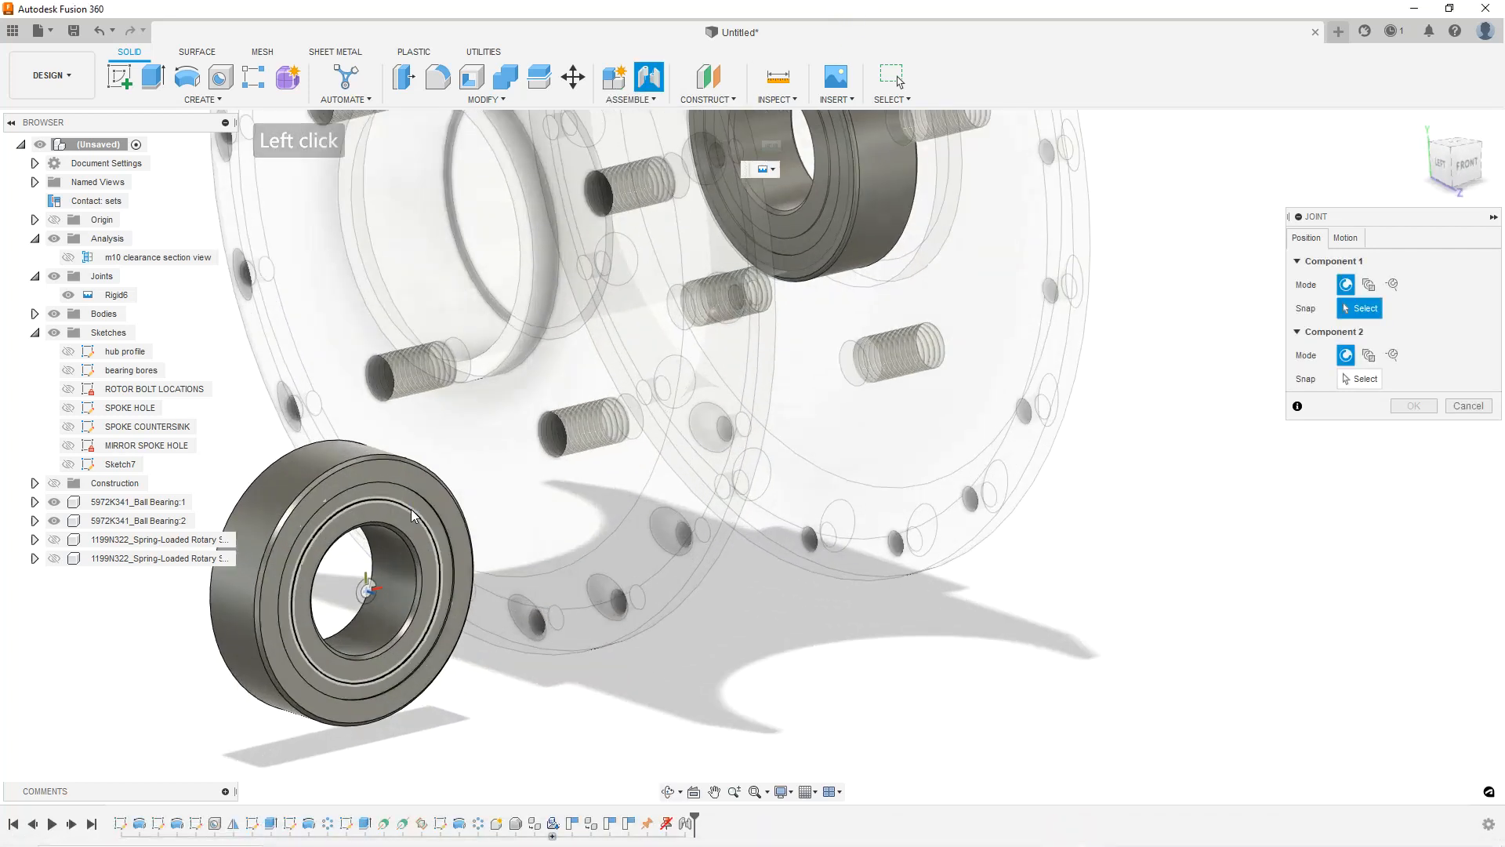
ctrl+click(416, 483)
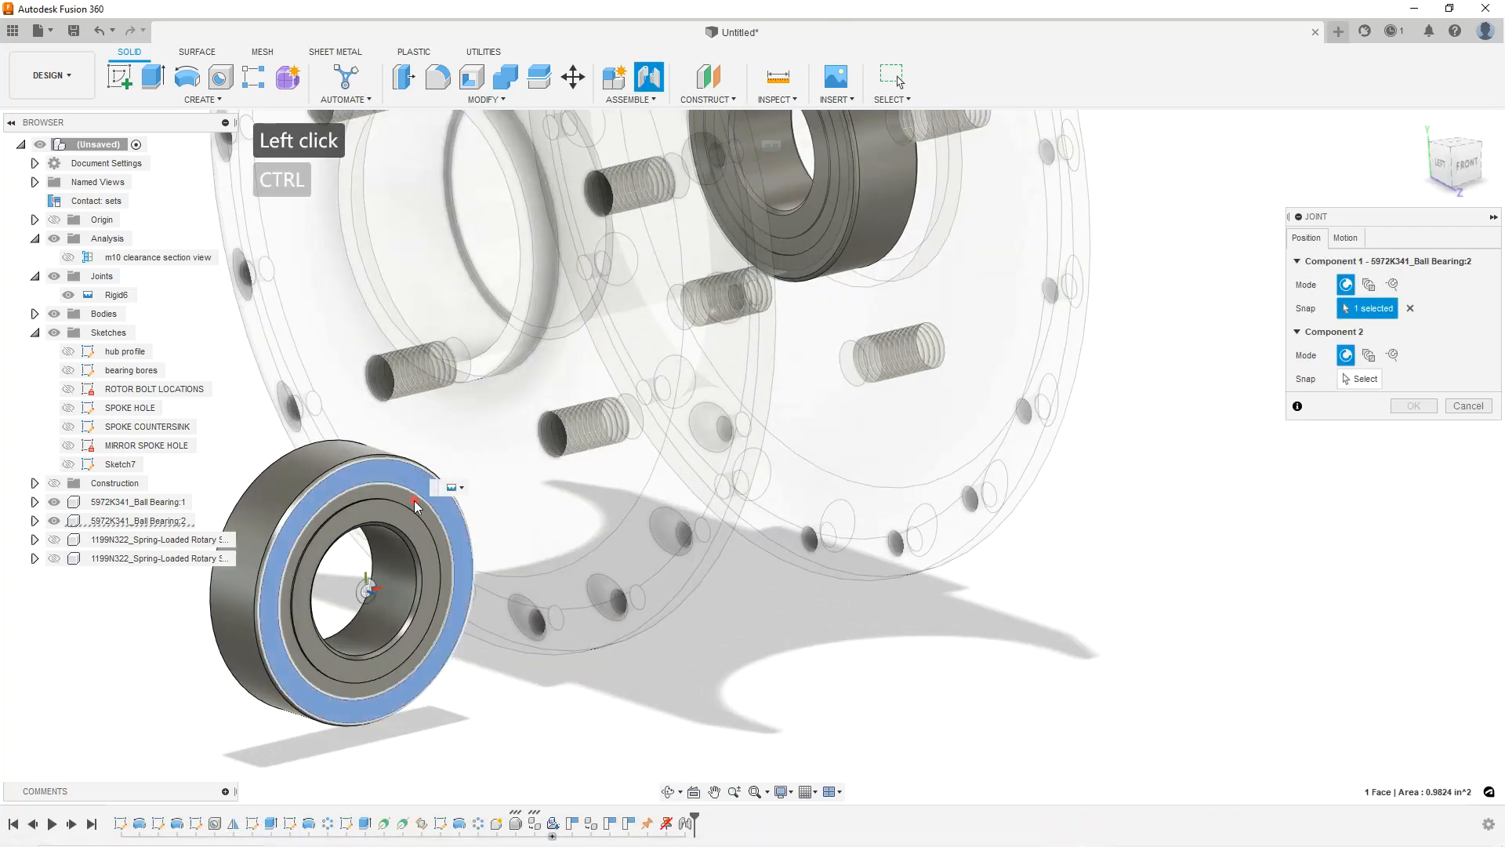
click(367, 600)
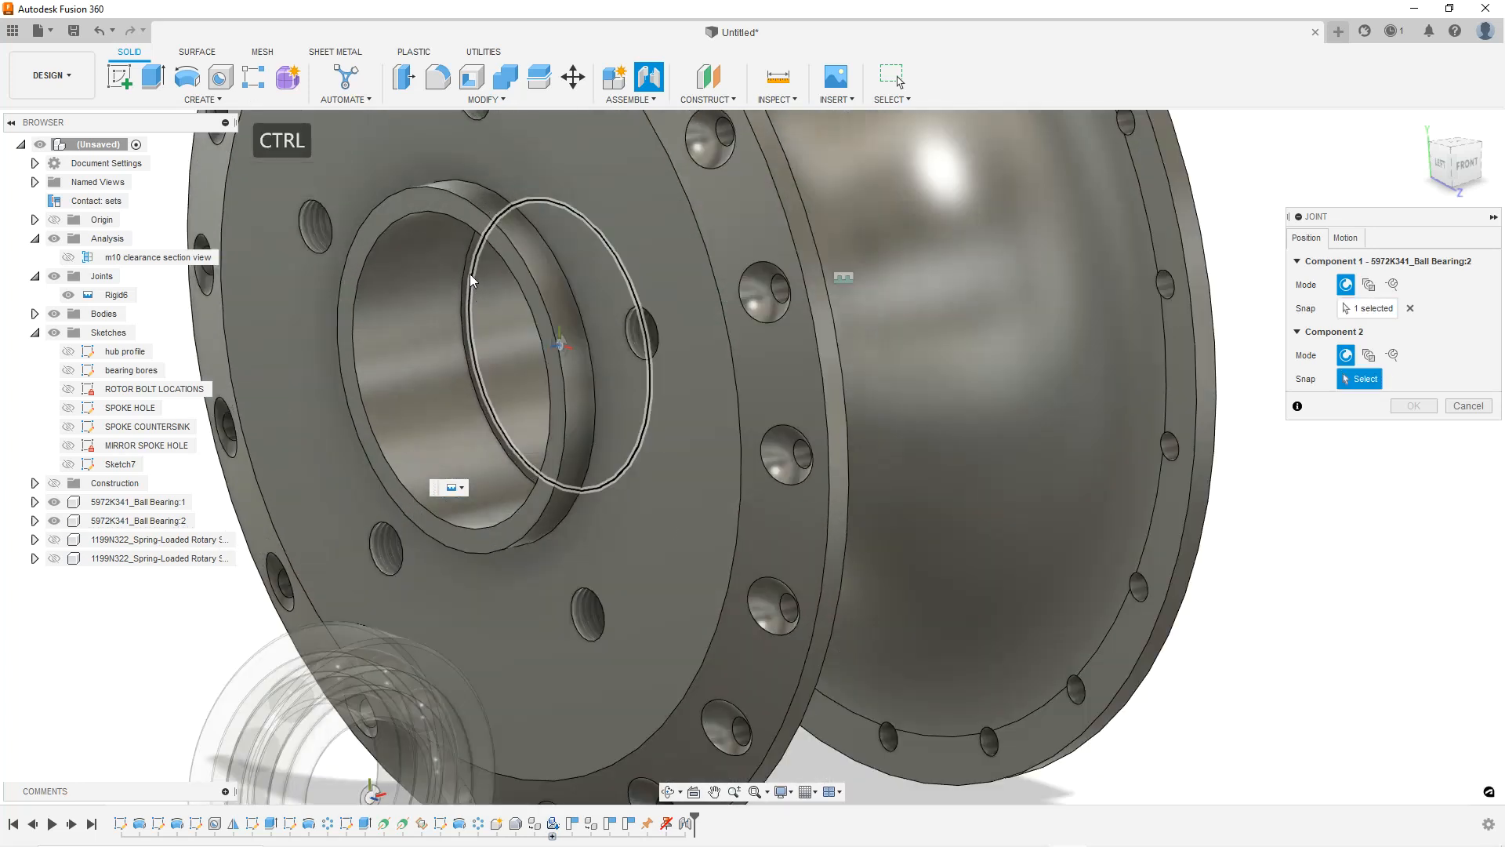
shift+middle_drag(463, 270, 504, 274)
ctrl+click(468, 285)
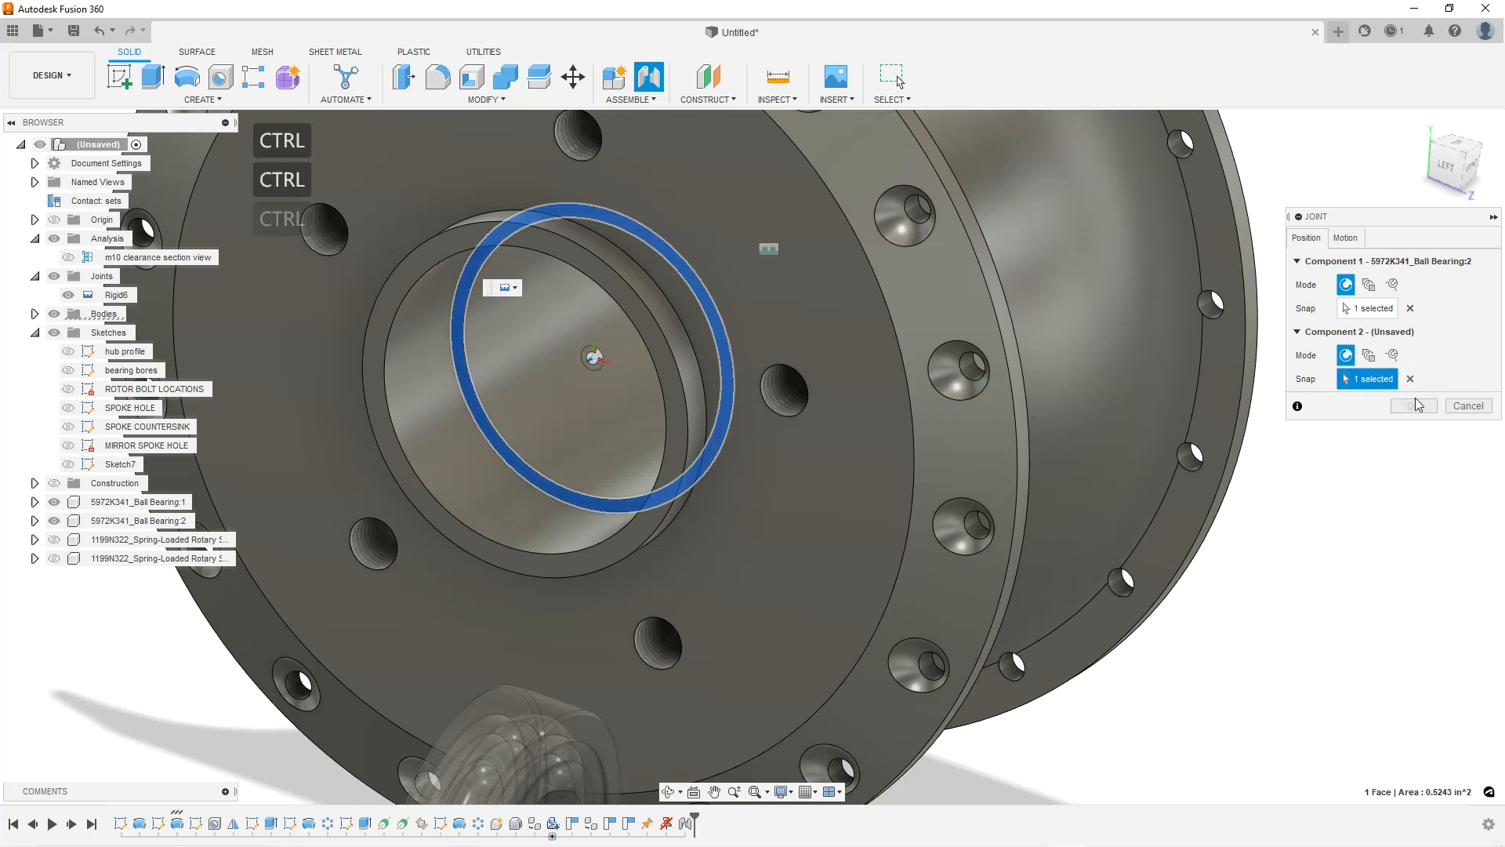
click(1345, 240)
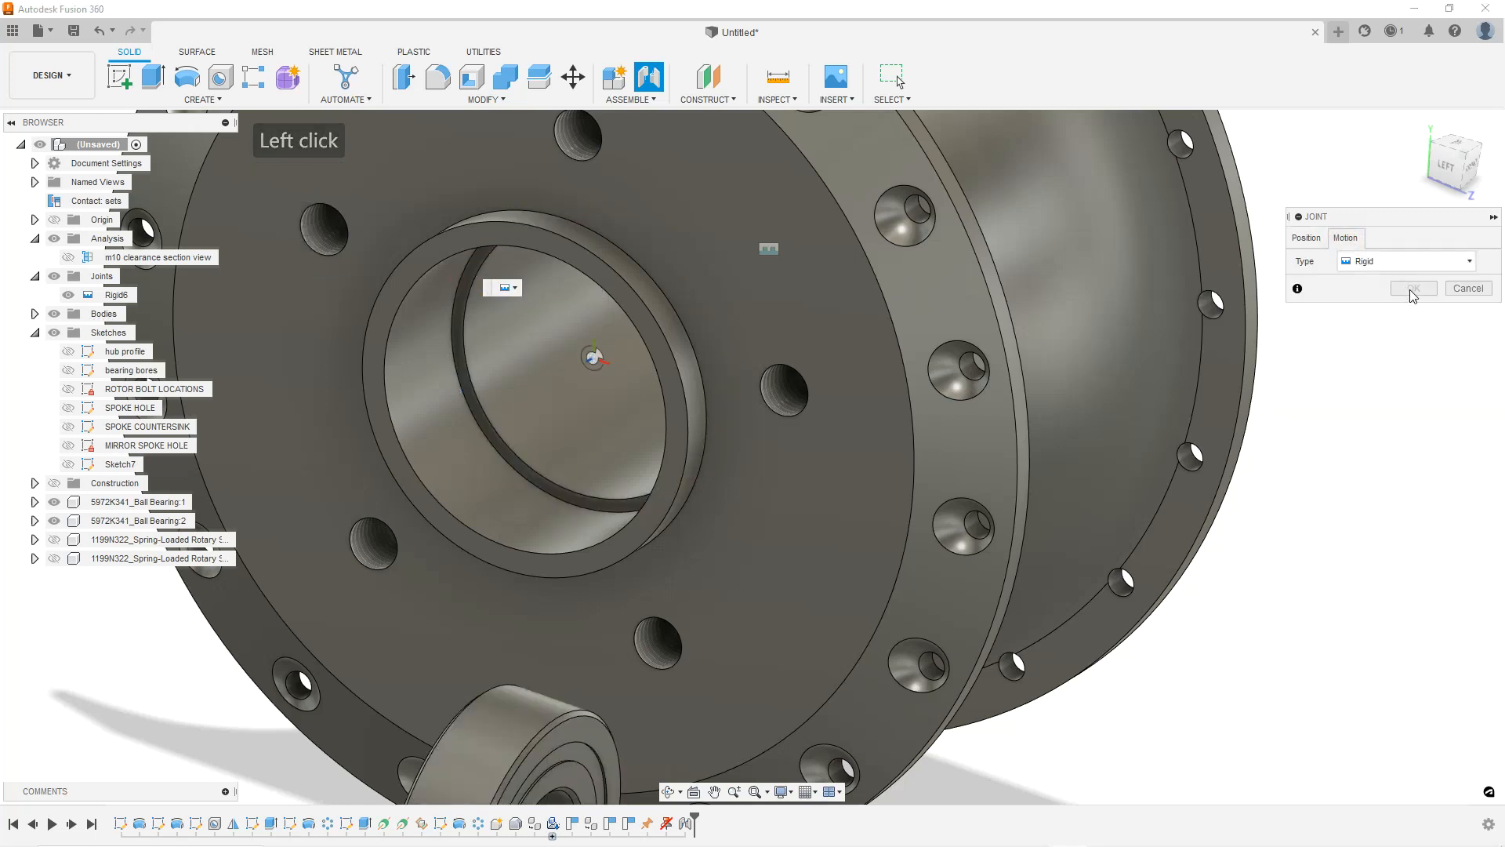
click(1306, 237)
click(1348, 519)
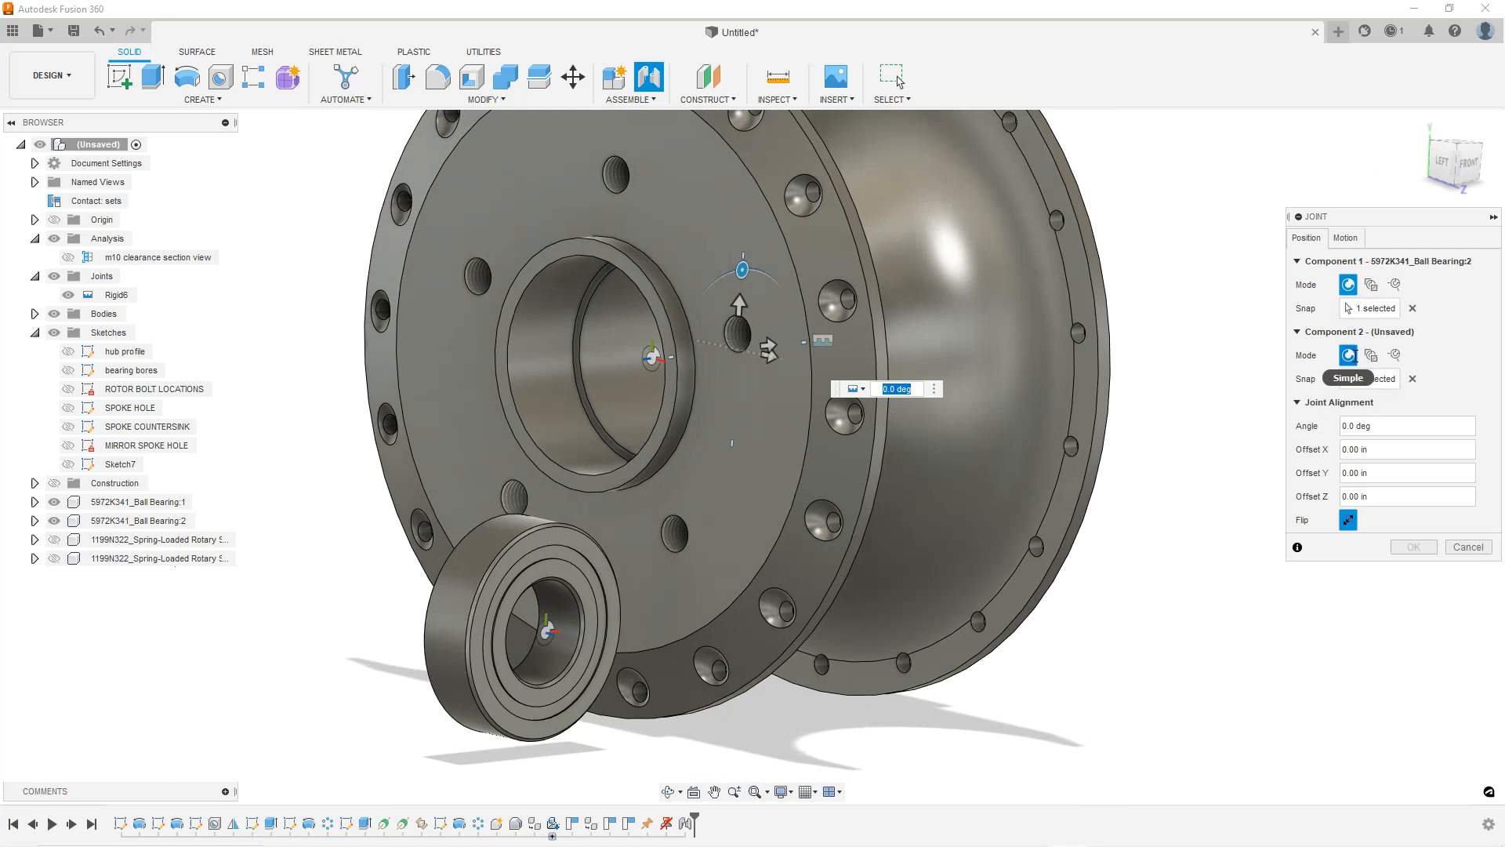
click(1468, 547)
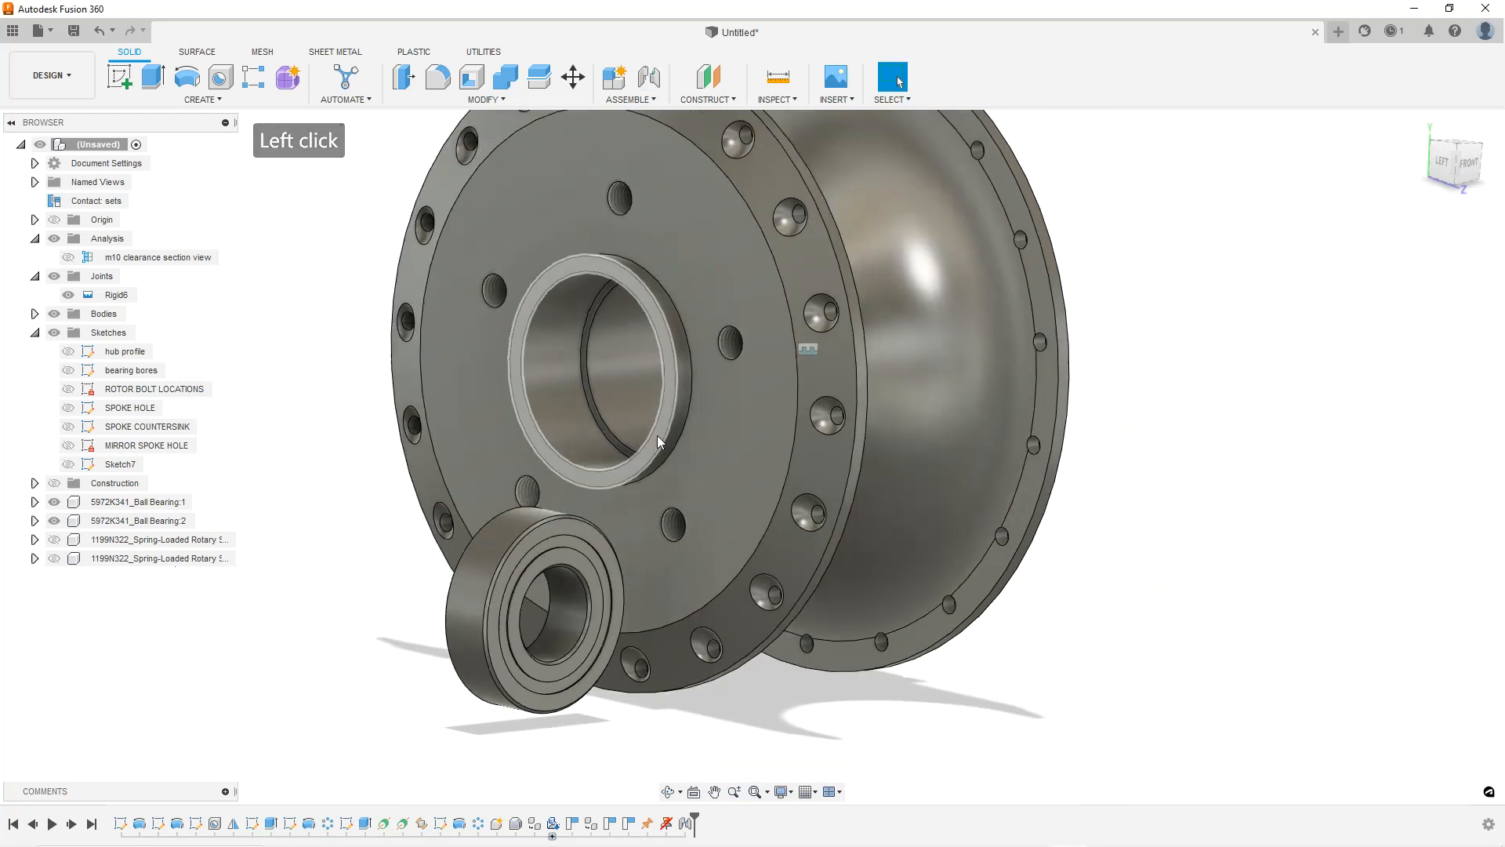
key(Escape)
key(Escape)
Move the second ball bearing clear of the hub and start a joint from the centre of its side face.
drag(549, 558, 398, 345)
click(421, 226)
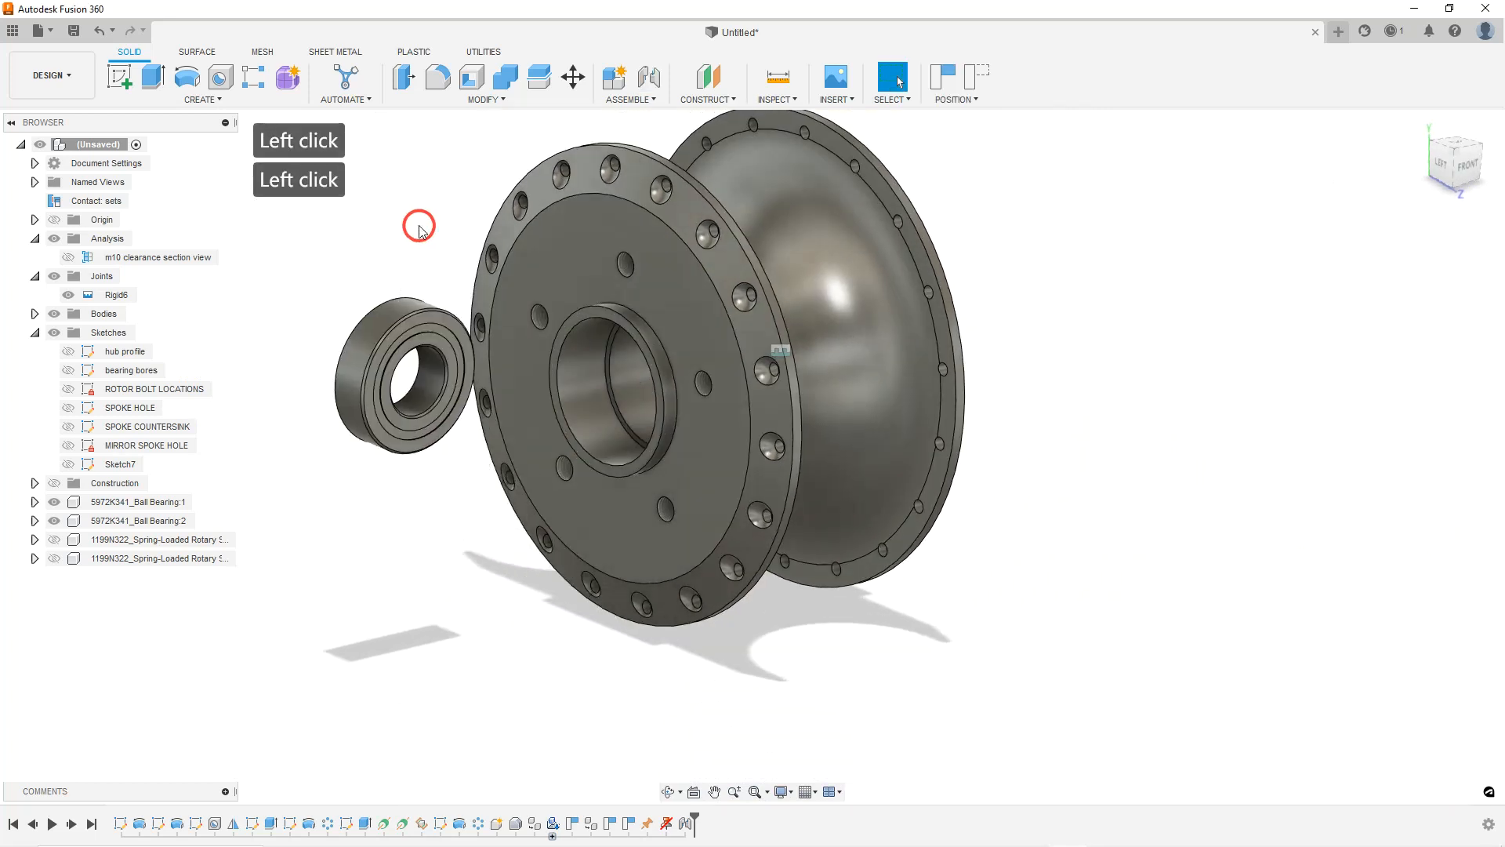
scroll(513, 268, up, 3)
key(j)
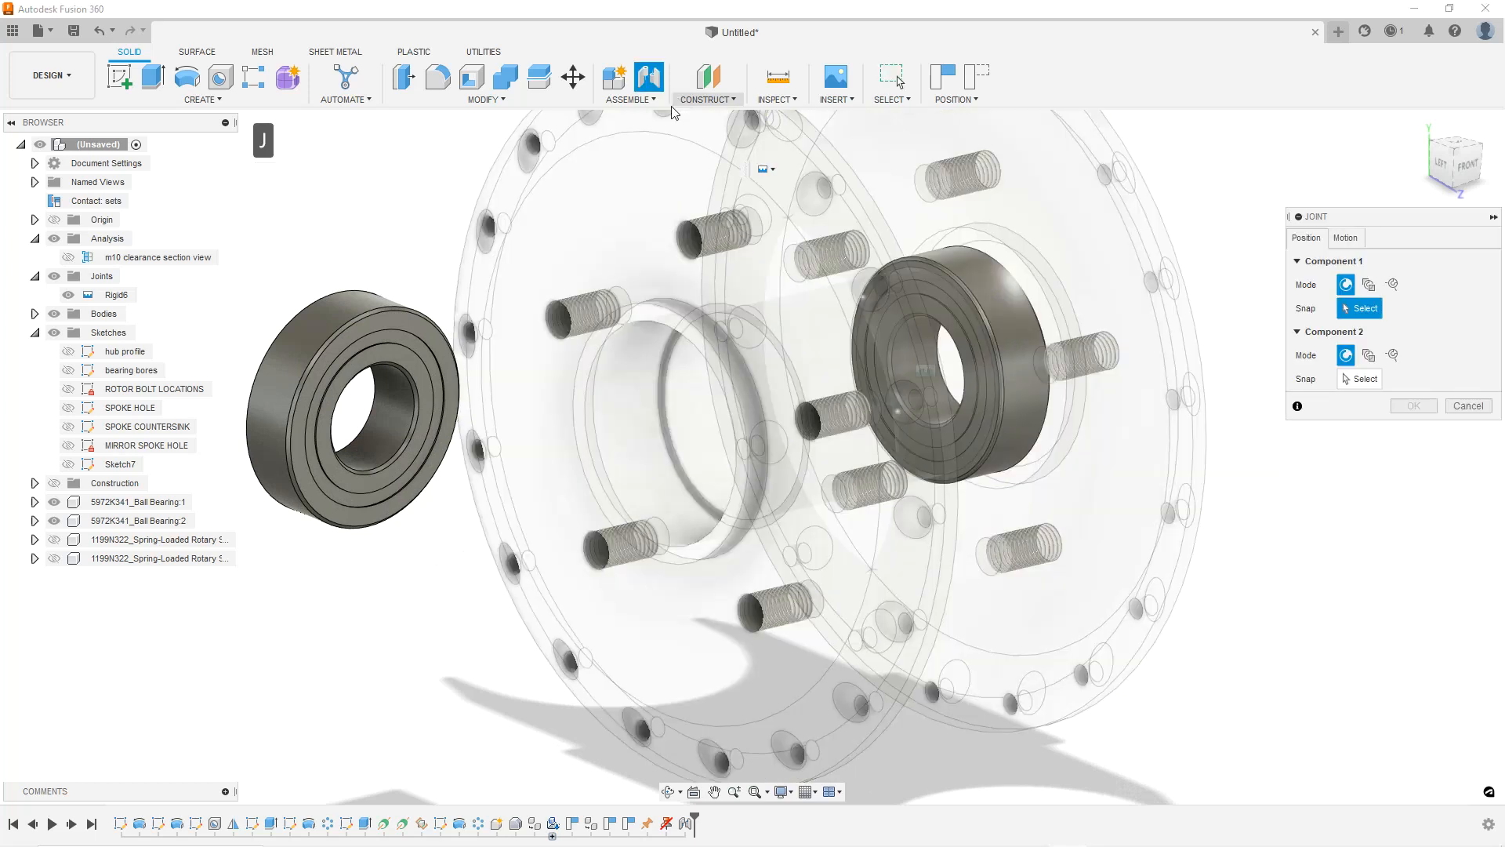
scroll(394, 301, up, 3)
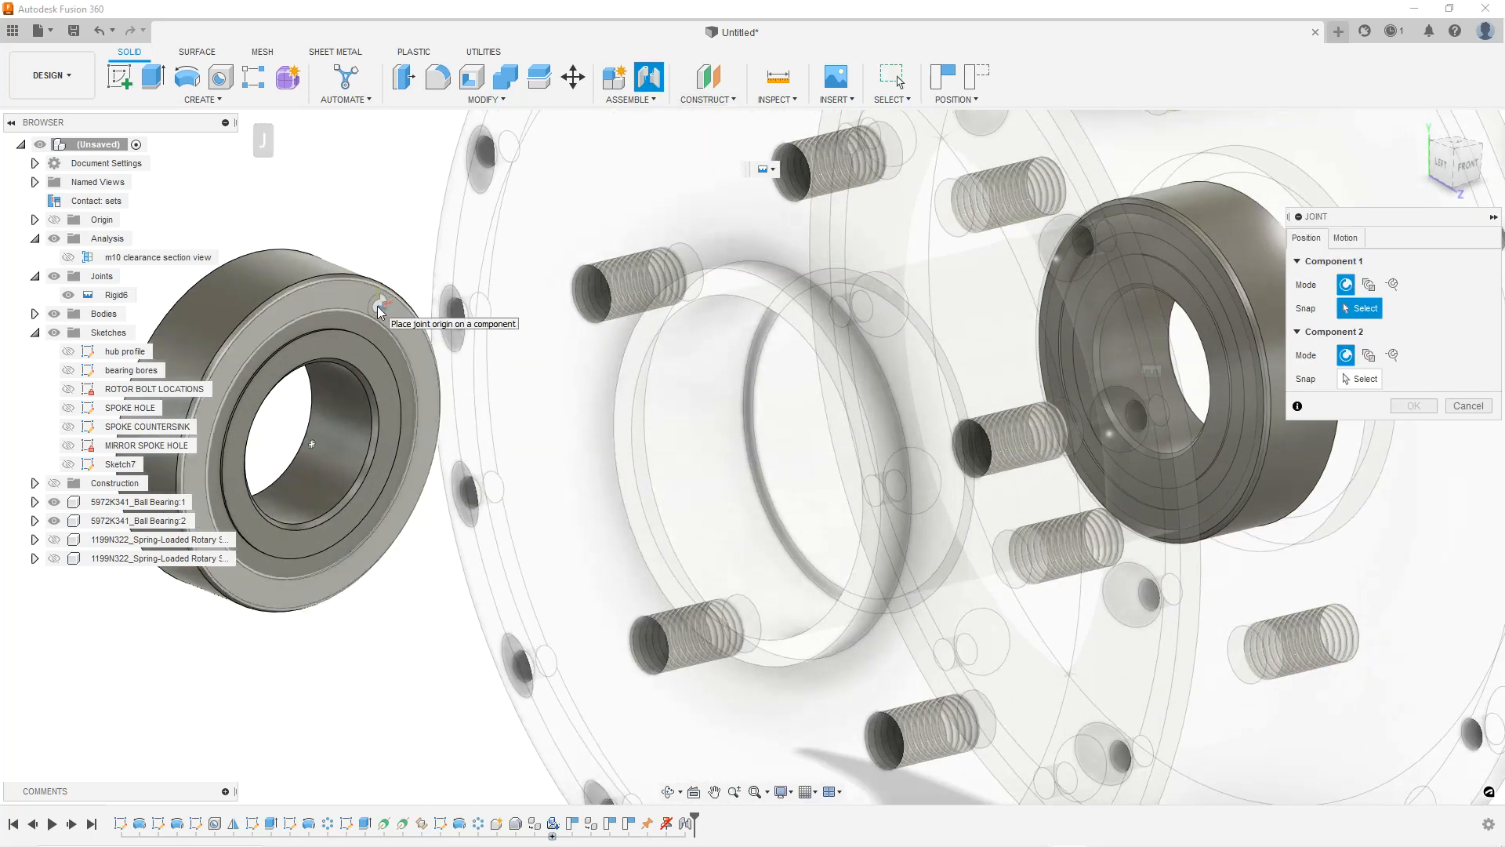
key(ctrl)
key(ctrl)
key(ctrl)
key(ctrl)
key(ctrl)
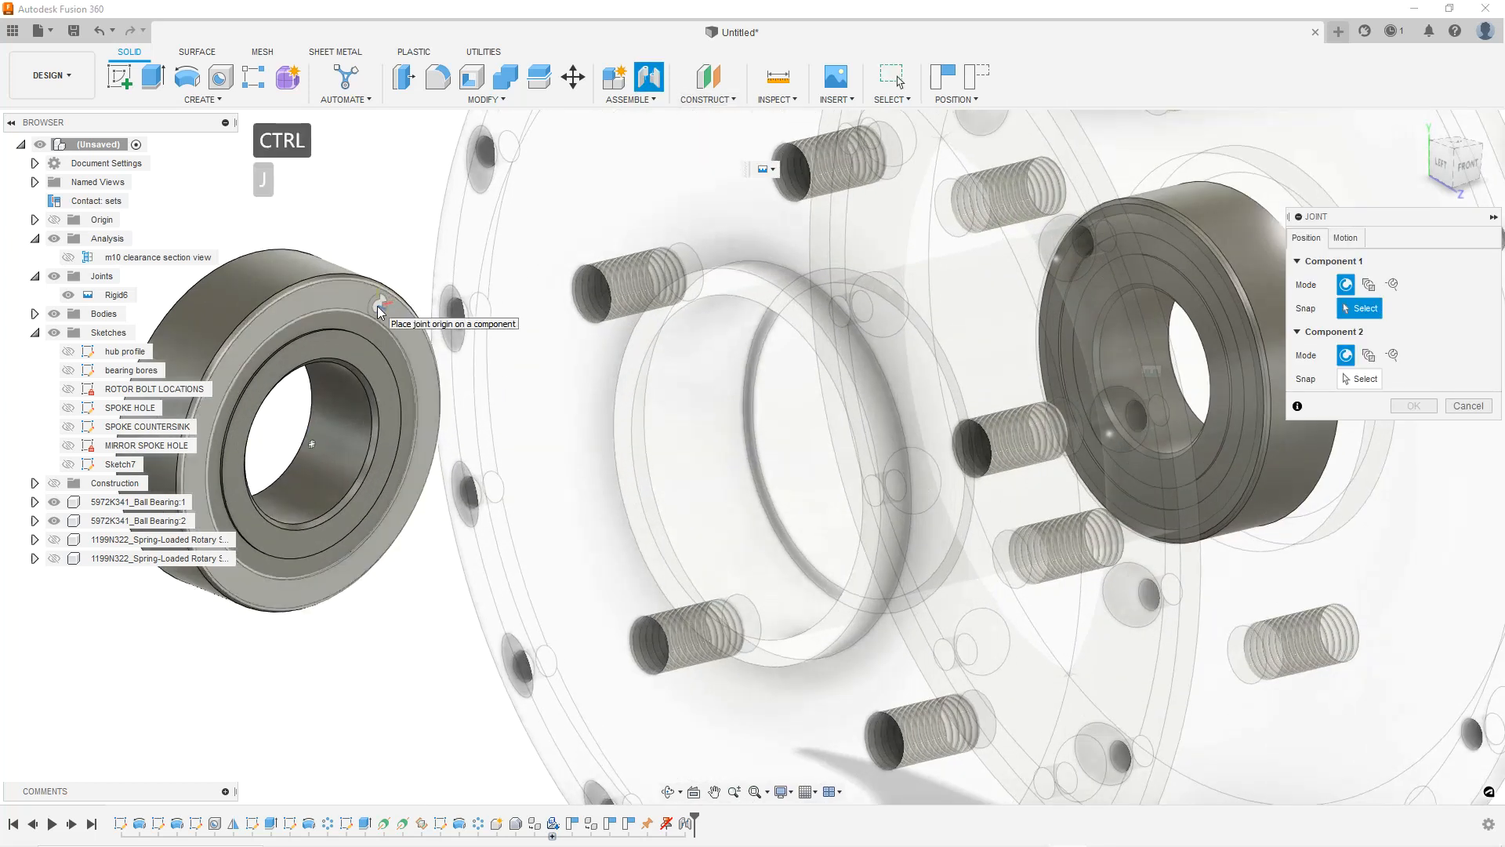
click(313, 447)
Snap the joint to the centre of the hub's bearing bore shoulder and create it with Rigid motion.
key(ctrl)
key(ctrl)
key(ctrl)
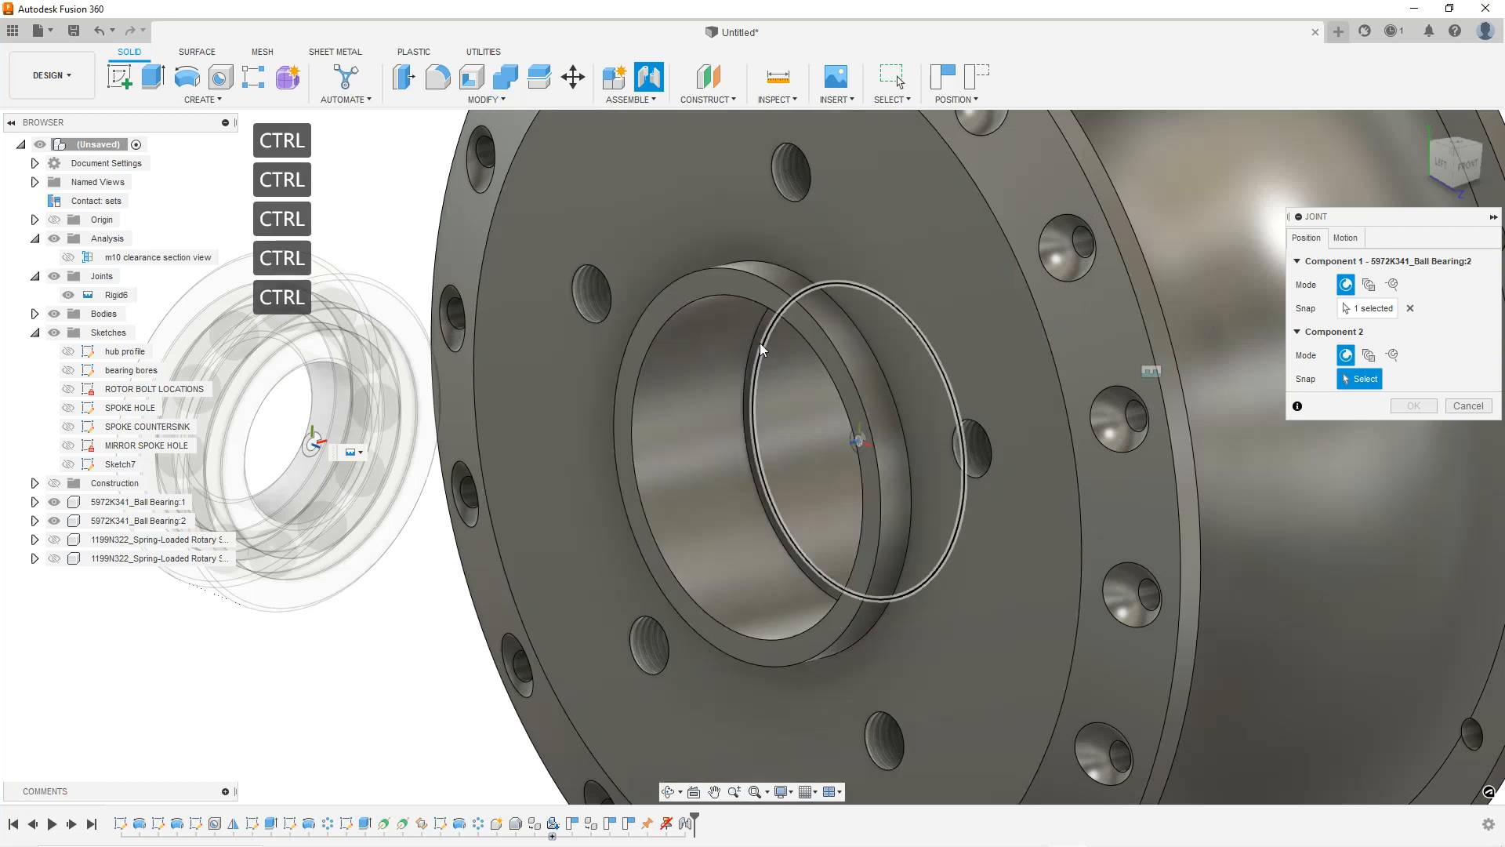
key(ctrl)
key(ctrl)
key(ctrl)
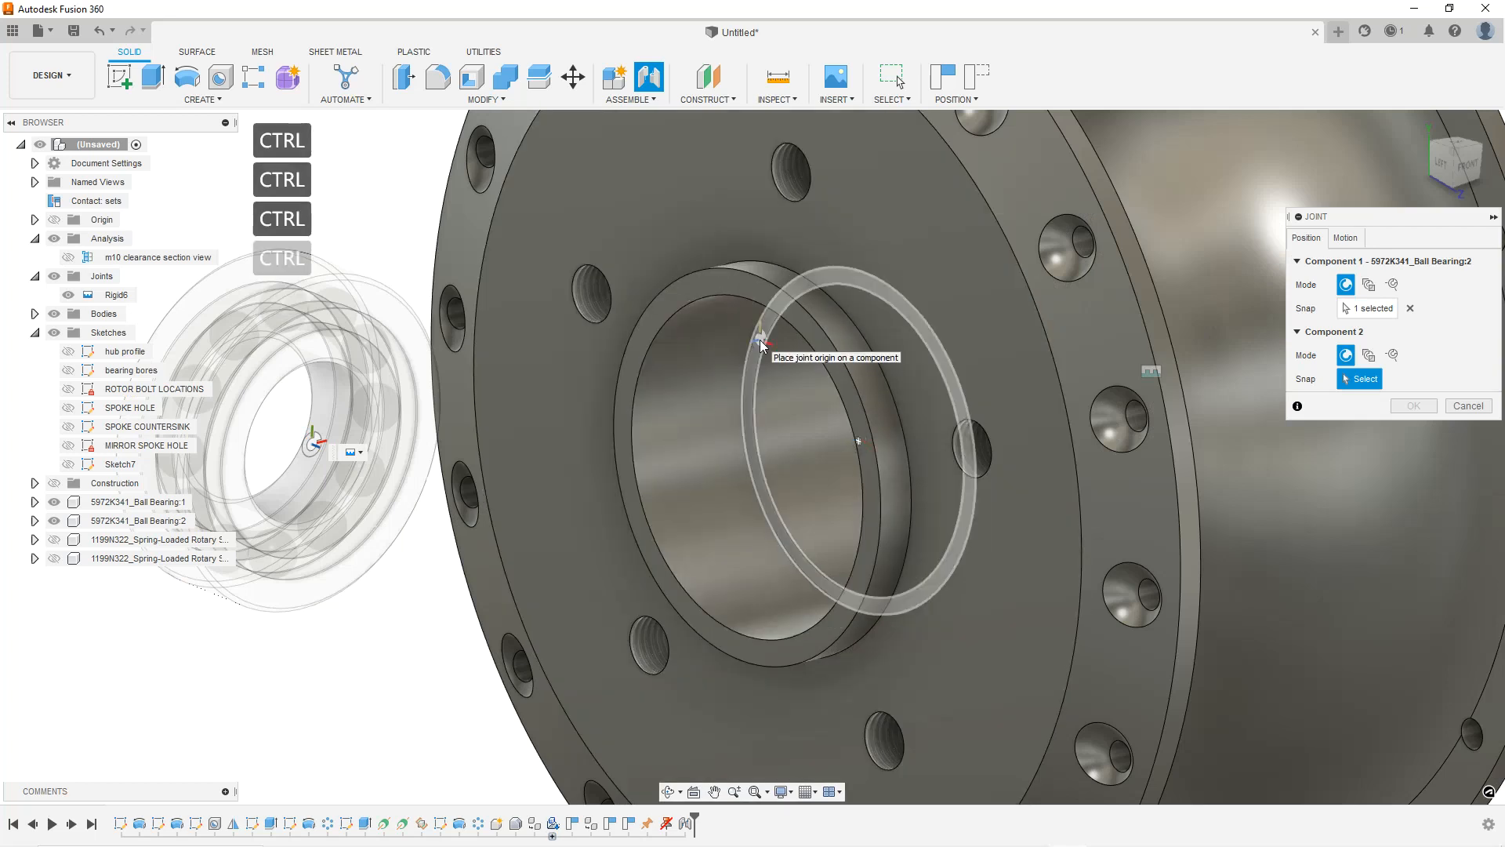
key(ctrl)
key(ctrl)
click(858, 444)
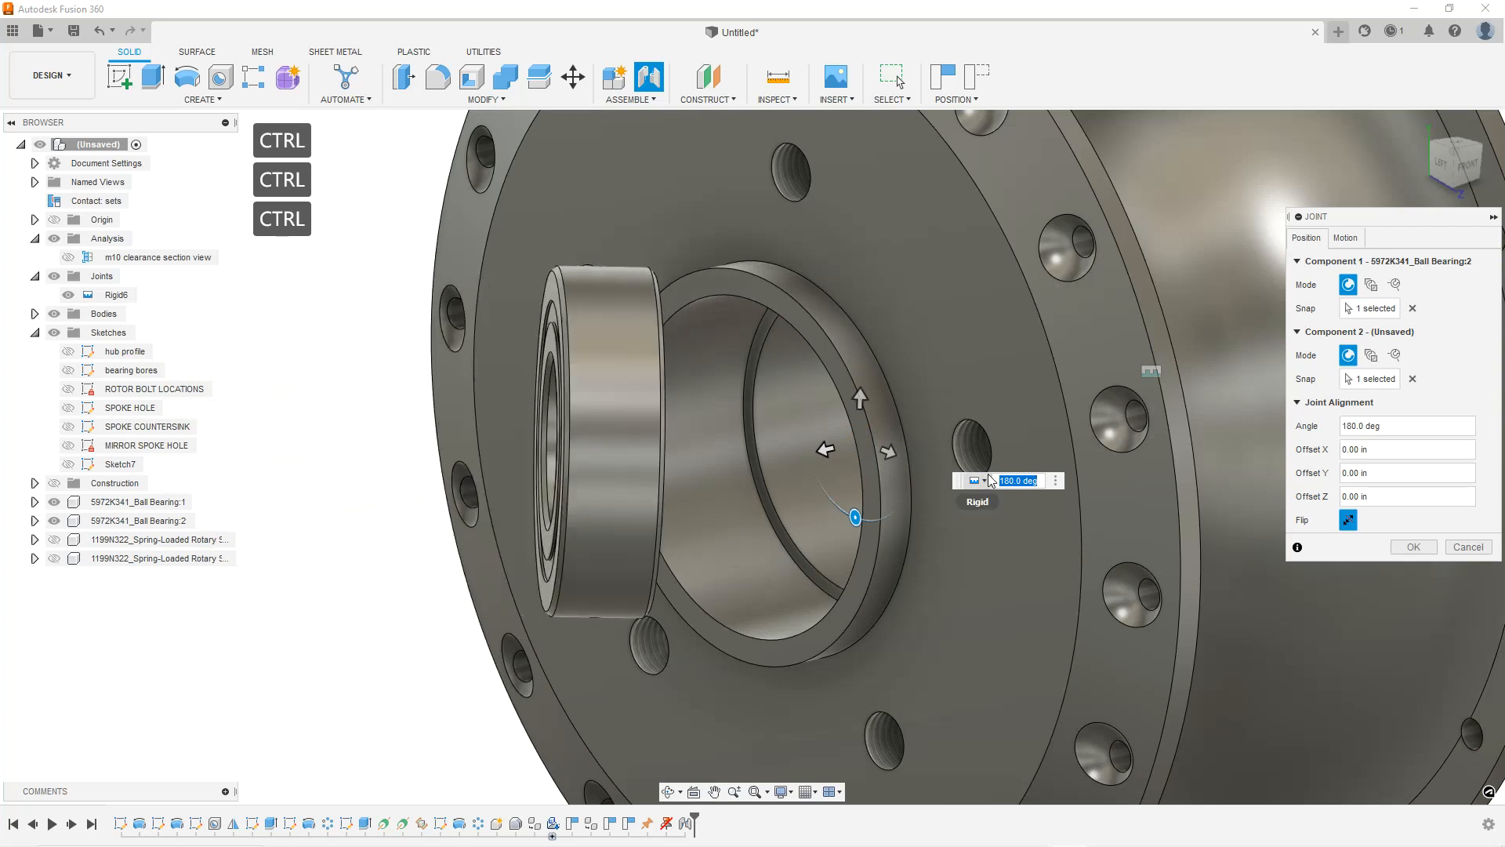
click(1345, 238)
click(1415, 324)
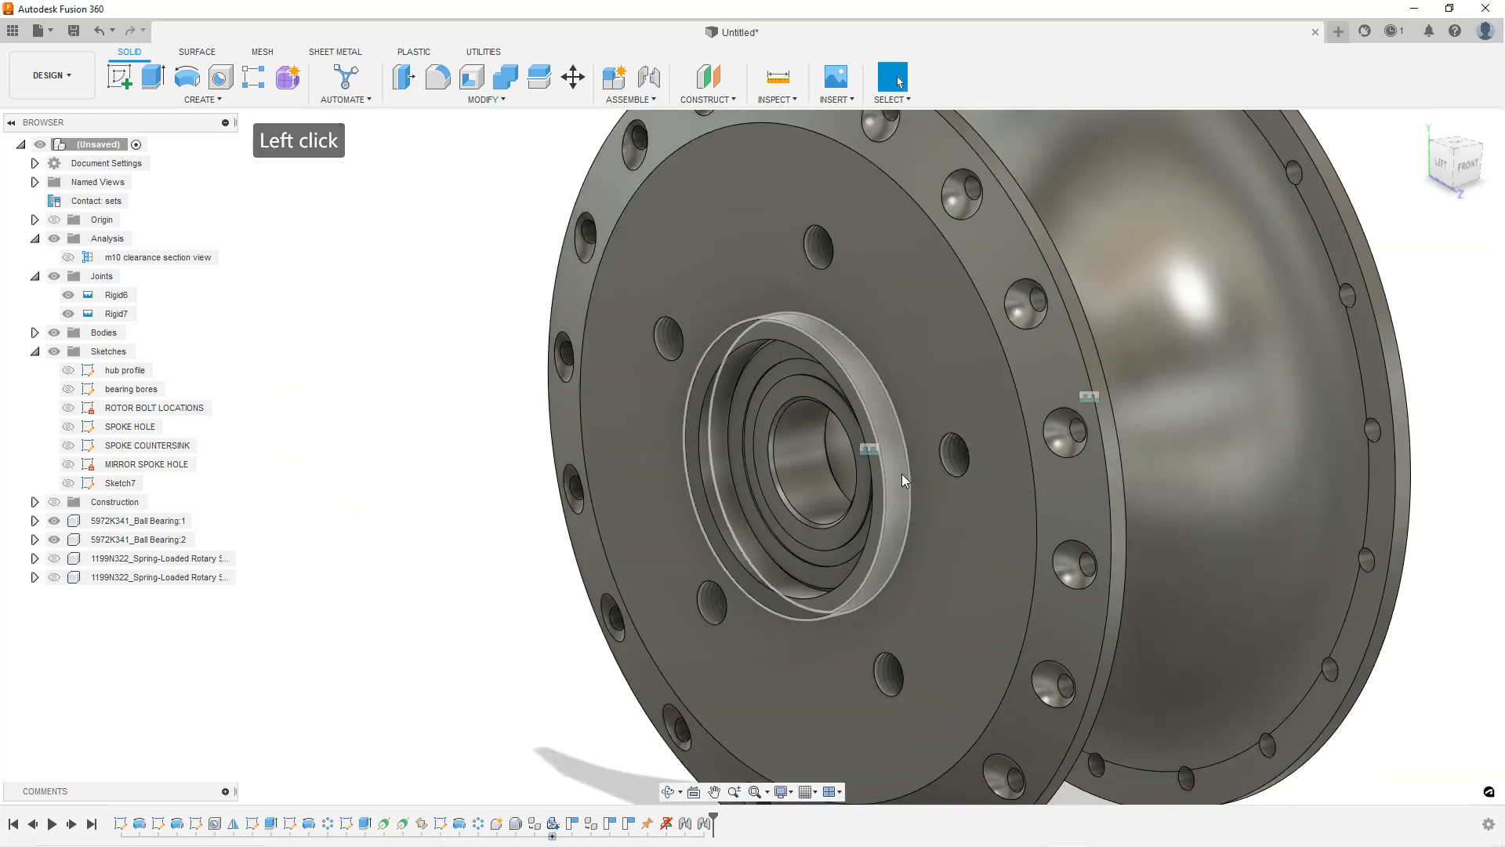
Show the first spring-loaded rotary seal and view it beside the hub.
click(463, 381)
click(54, 558)
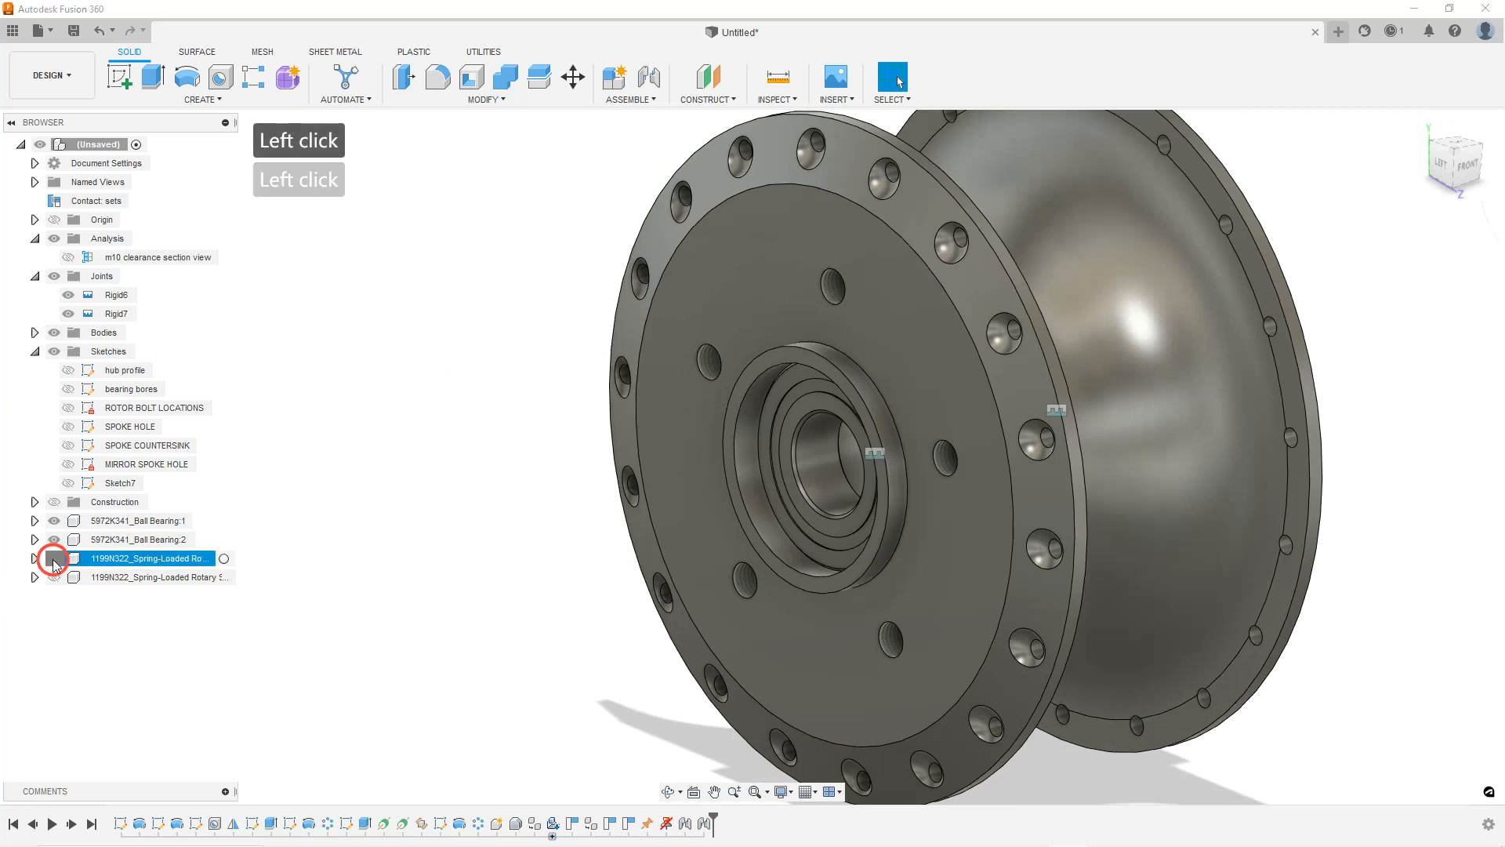
scroll(1299, 213, up, 3)
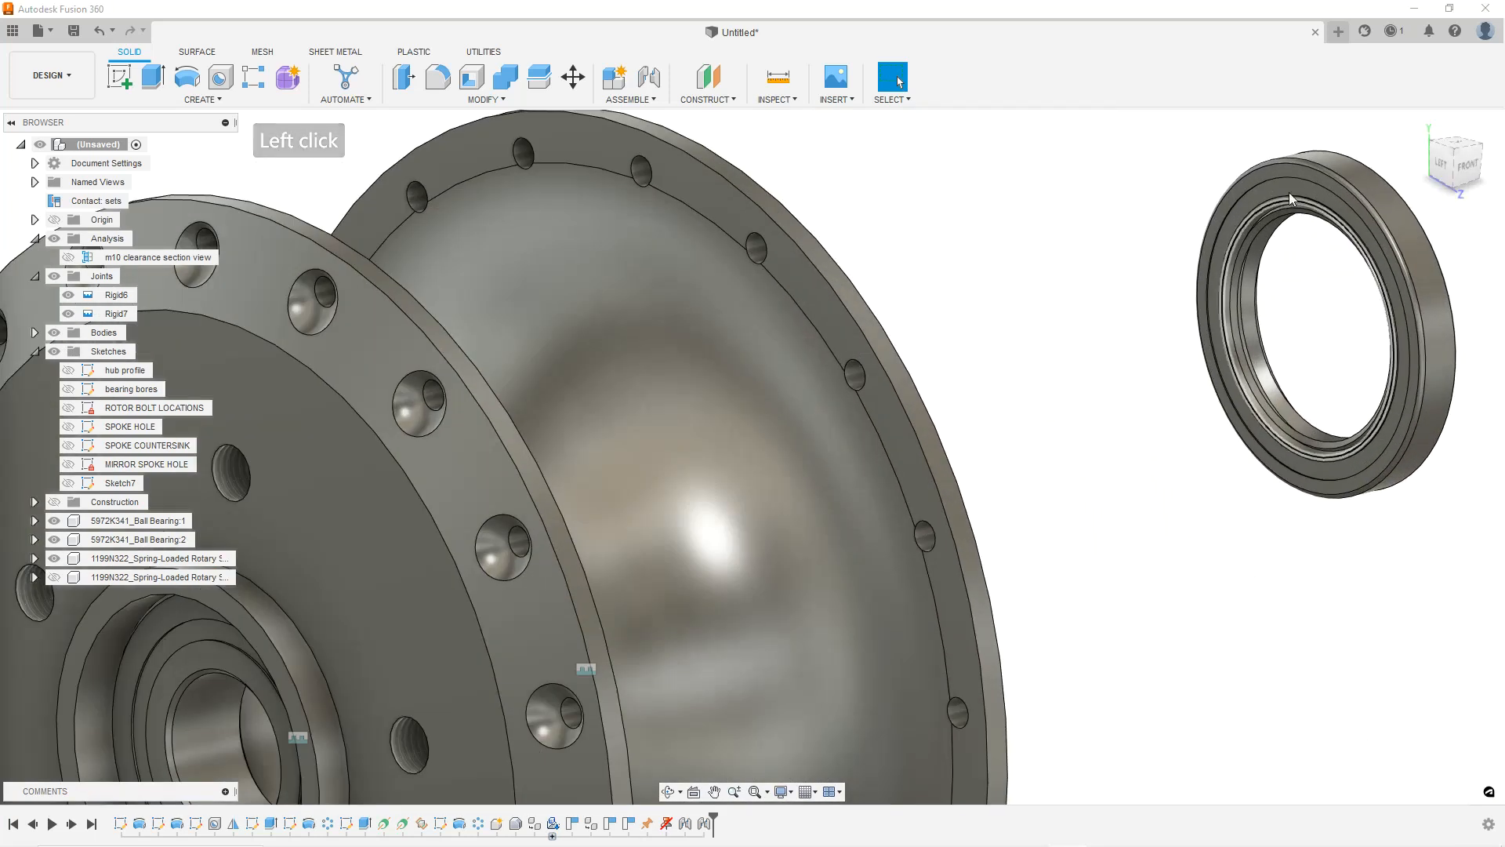
scroll(1282, 176, up, 3)
scroll(853, 386, down, 2)
scroll(853, 386, down, 3)
shift+middle_drag(851, 385, 666, 384)
scroll(933, 449, down, 2)
scroll(1094, 566, up, 2)
scroll(1094, 567, down, 2)
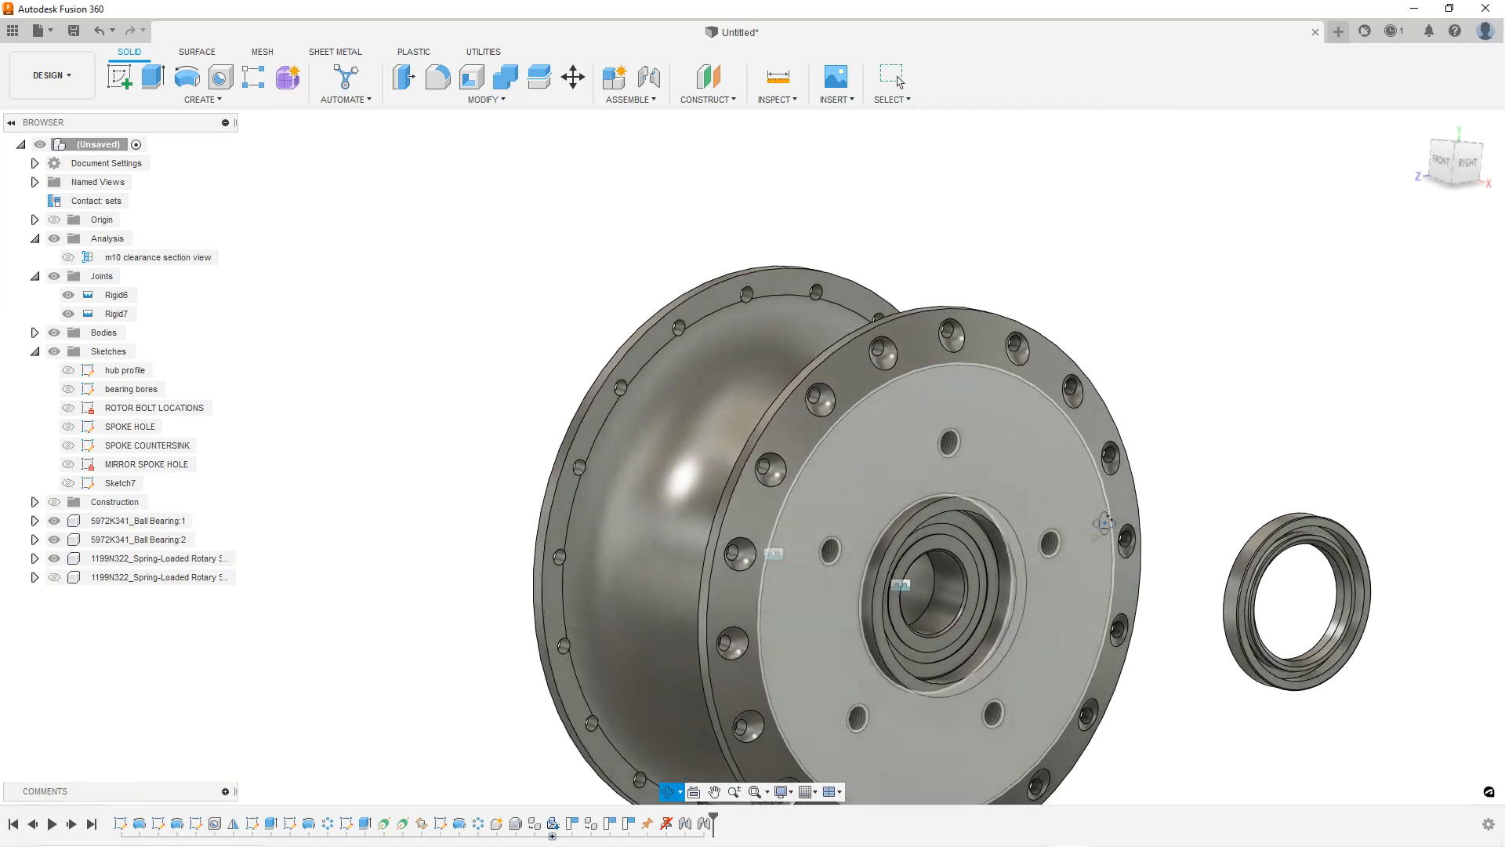
Start a joint with its first snap at the centre of the rotary seal's side face.
key(j)
scroll(1127, 637, up, 3)
shift+middle_drag(1182, 473, 1297, 523)
scroll(1241, 473, down, 3)
scroll(1247, 468, down, 3)
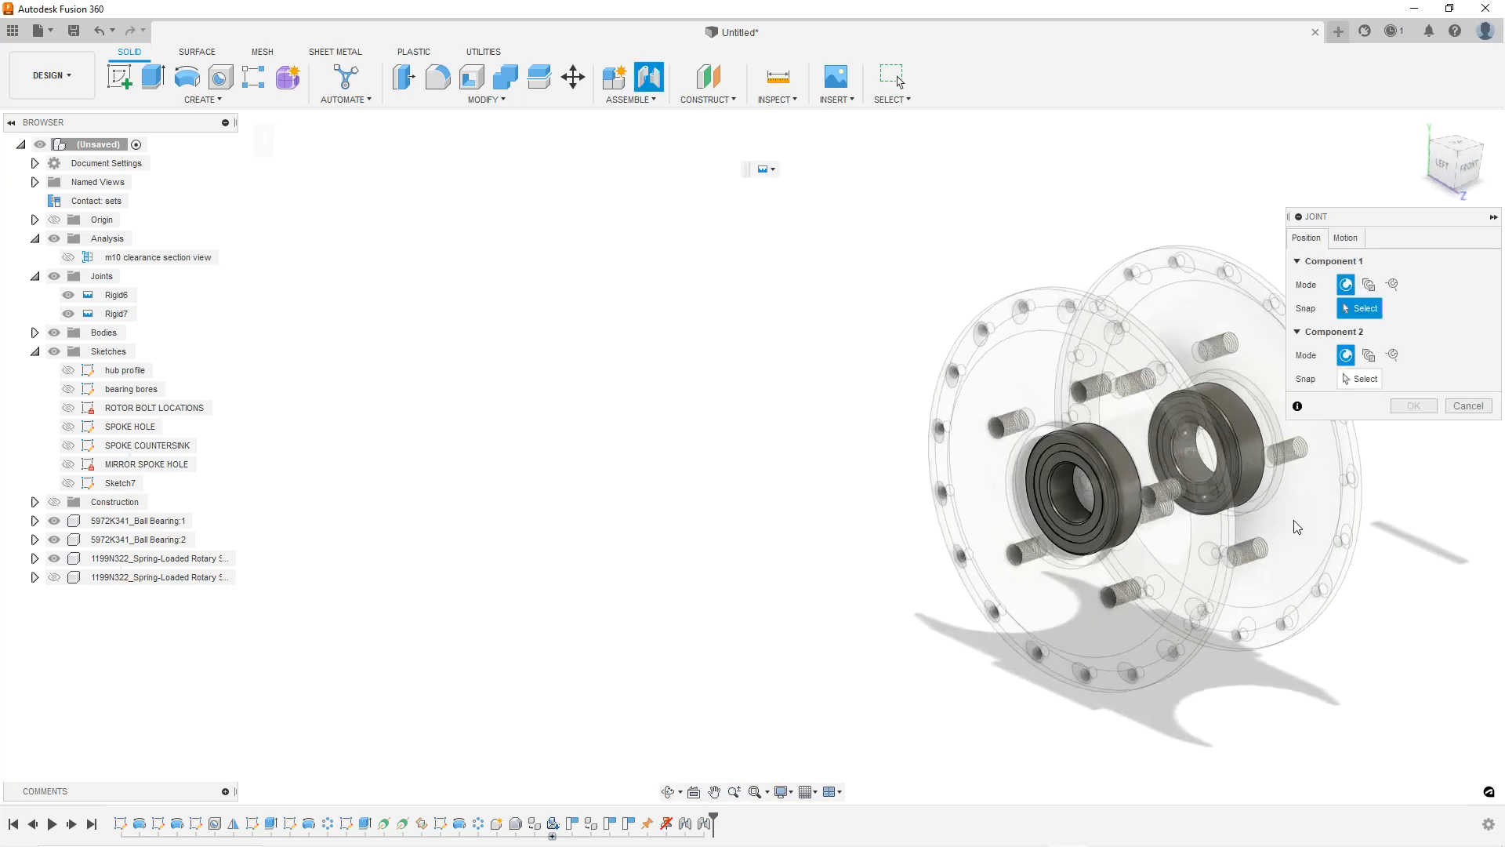
scroll(1313, 502, down, 5)
shift+middle_drag(1384, 476, 1259, 563)
scroll(1260, 563, down, 4)
scroll(1342, 520, up, 10)
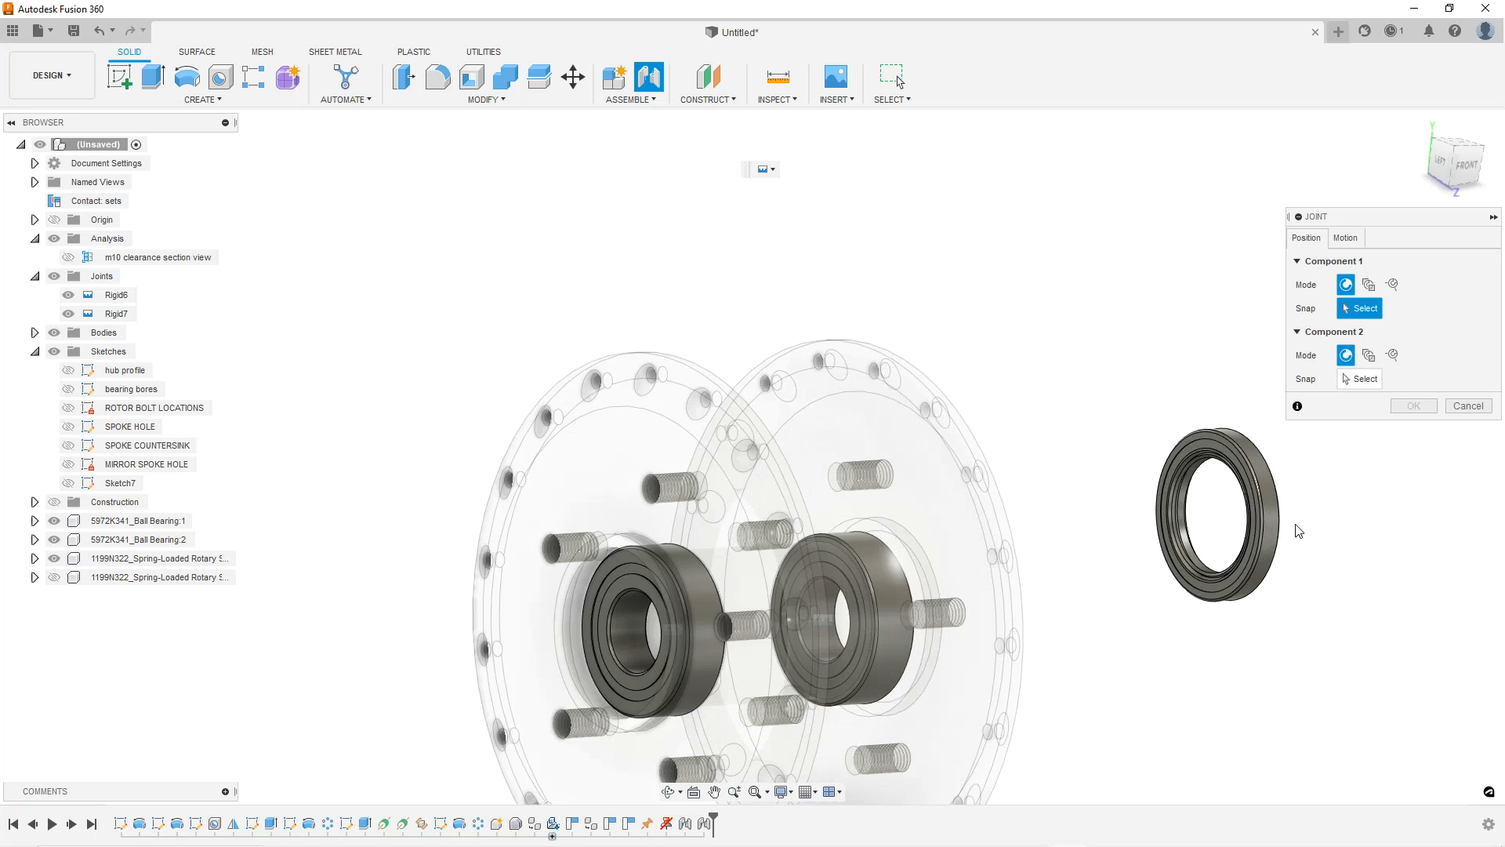
key(shift)
key(shift)
key(shift)
key(shift)
key(shift)
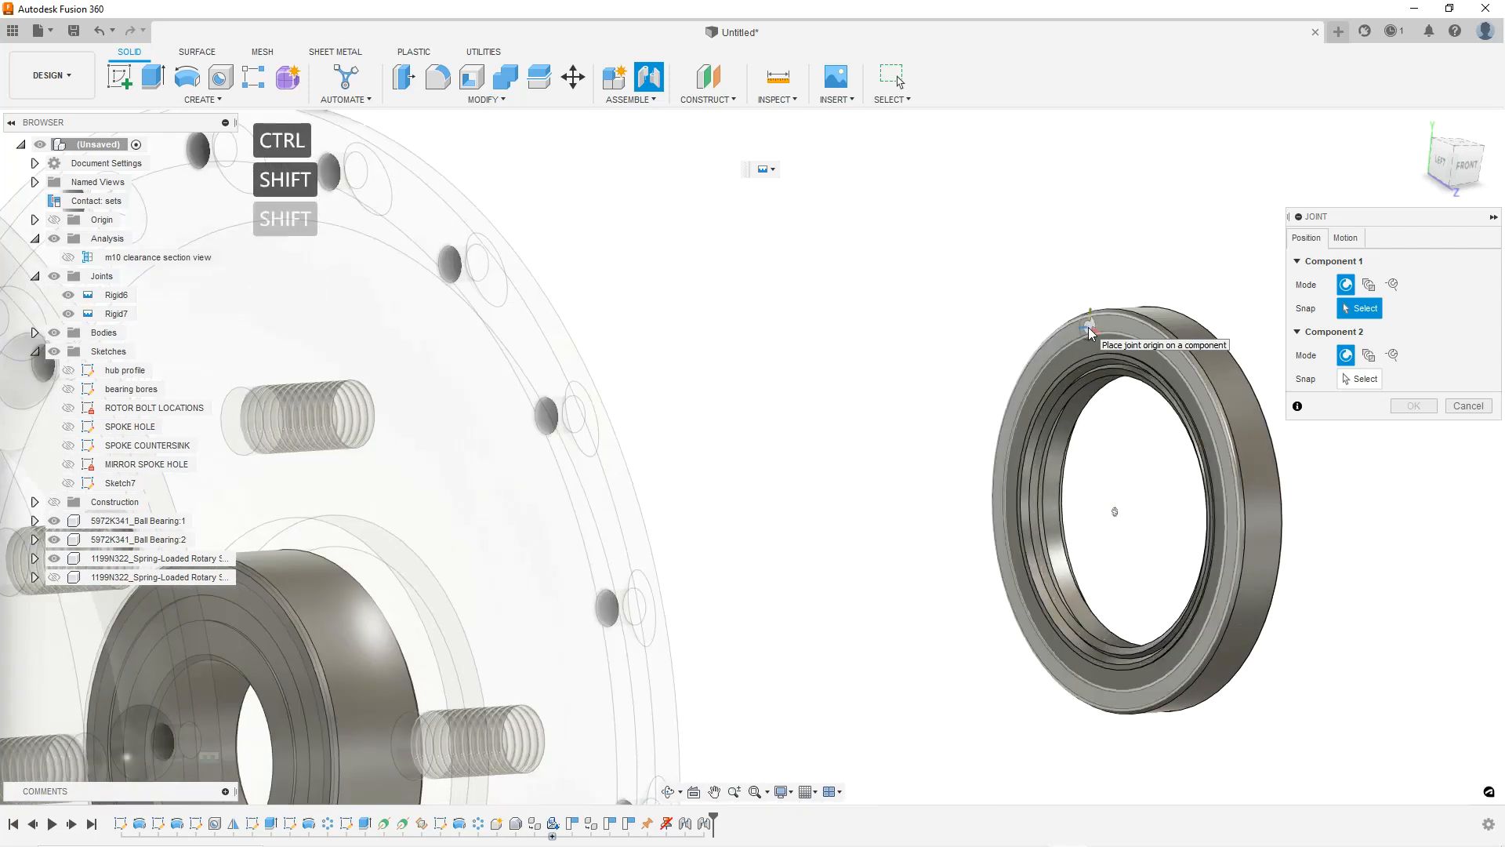
ctrl+click(1116, 512)
Snap the seal's joint to the centre of the seal seat in the hub bore.
shift+middle_drag(1116, 512, 815, 517)
scroll(494, 347, up, 5)
key(ctrl)
key(ctrl)
key(ctrl)
key(ctrl)
ctrl+click(584, 504)
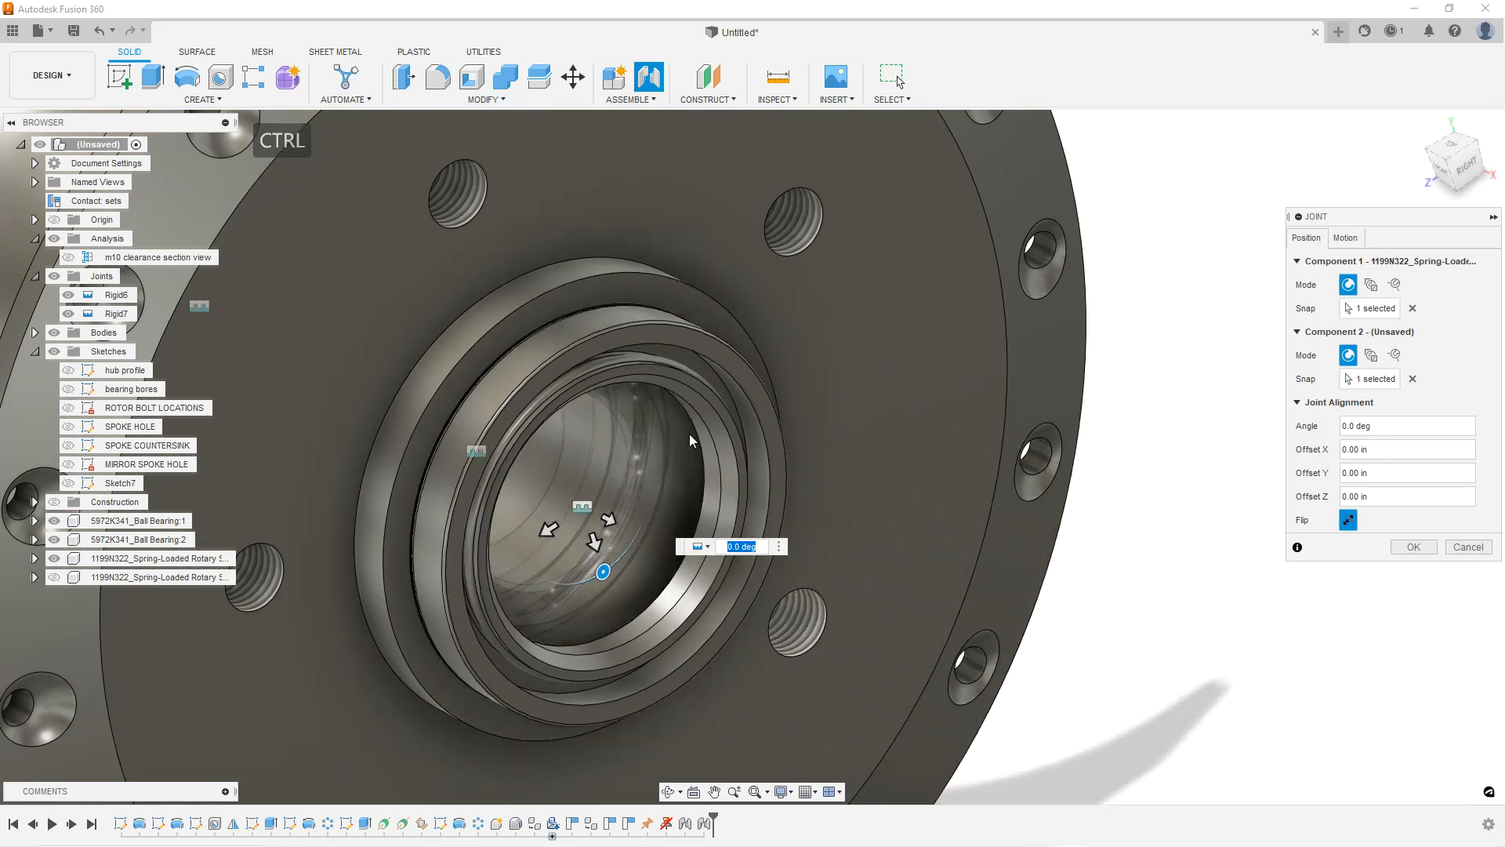
Flip the seal's joint direction and create the joint with Rigid motion.
click(1348, 521)
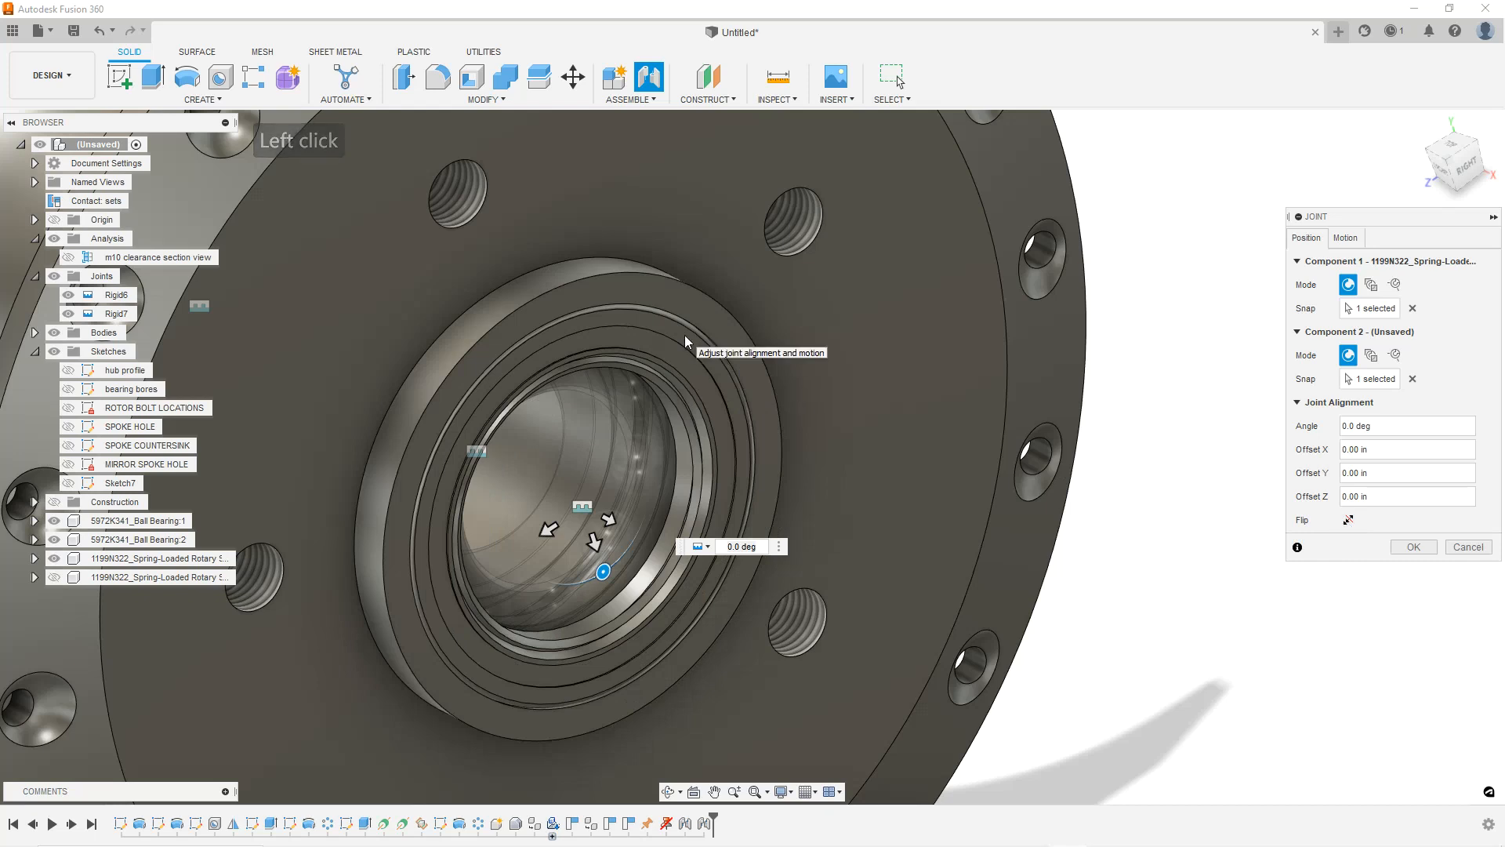
click(1347, 239)
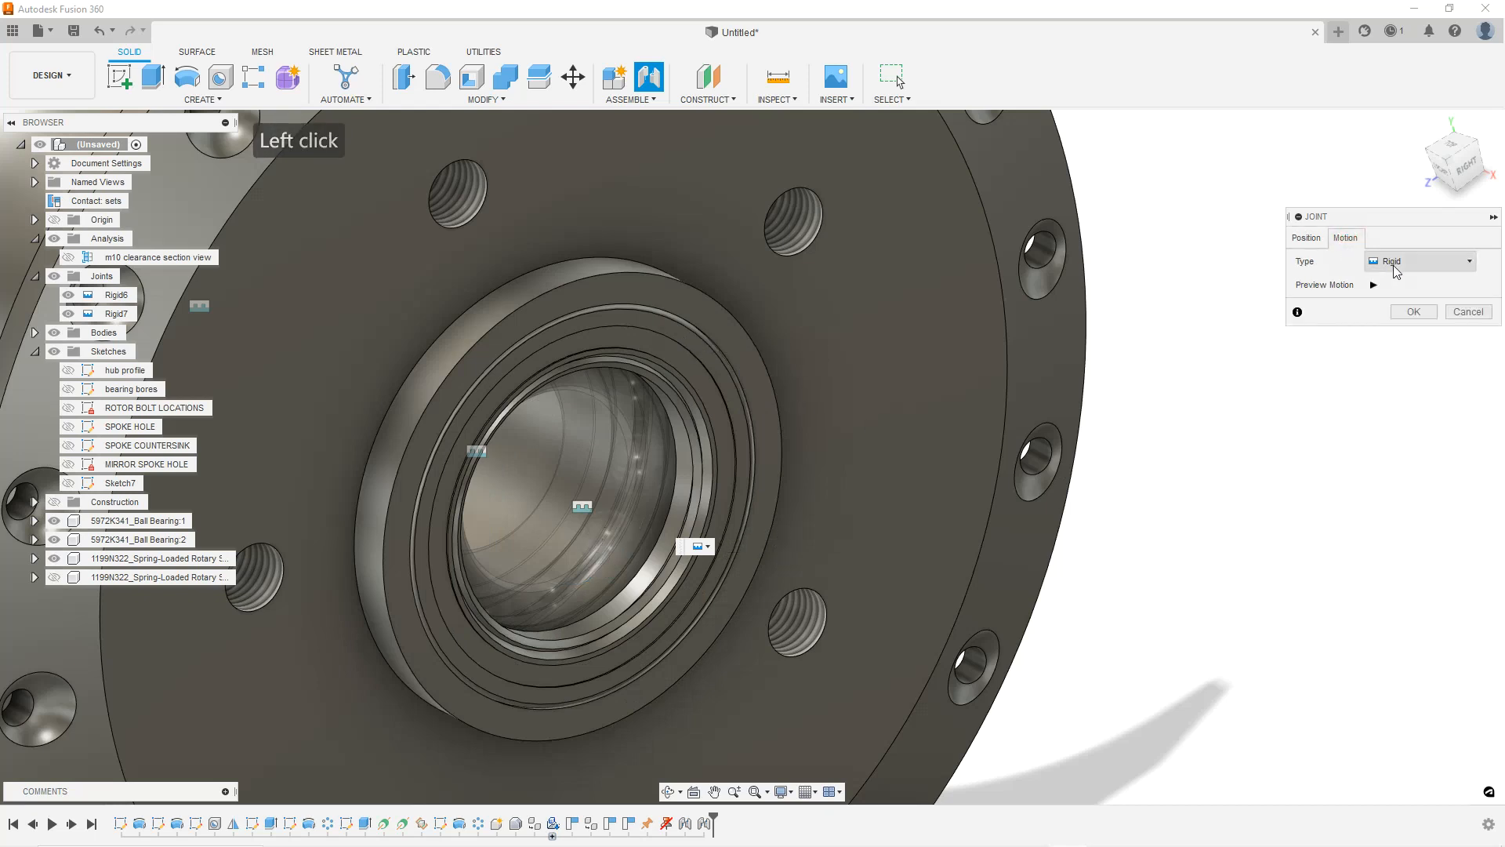
click(1410, 317)
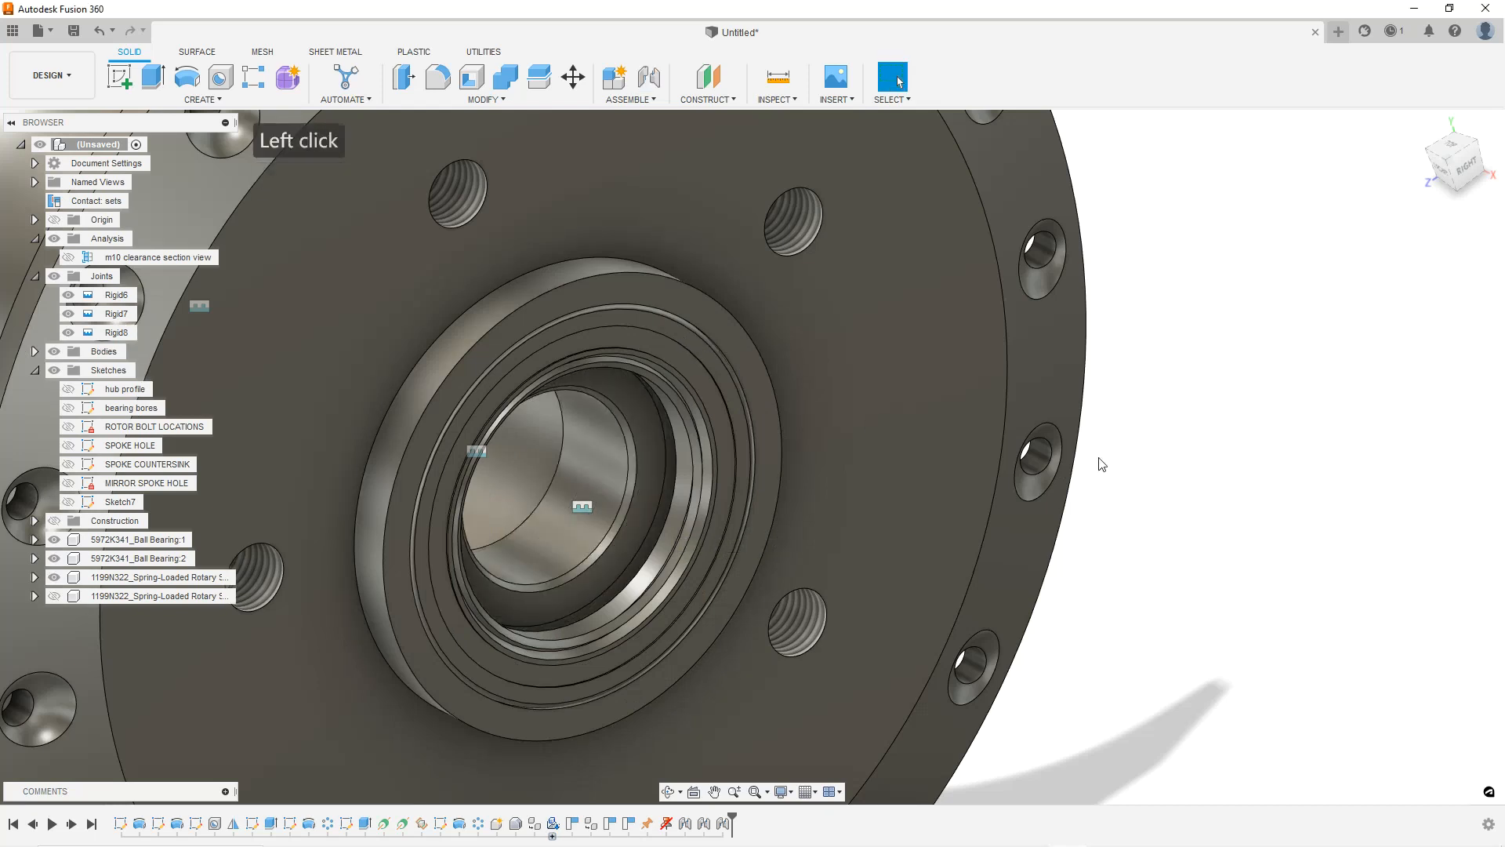
Show the second rotary seal and move it to the opposite end of the hub, in front of the empty seal bore.
scroll(815, 470, down, 3)
shift+middle_drag(744, 462, 845, 427)
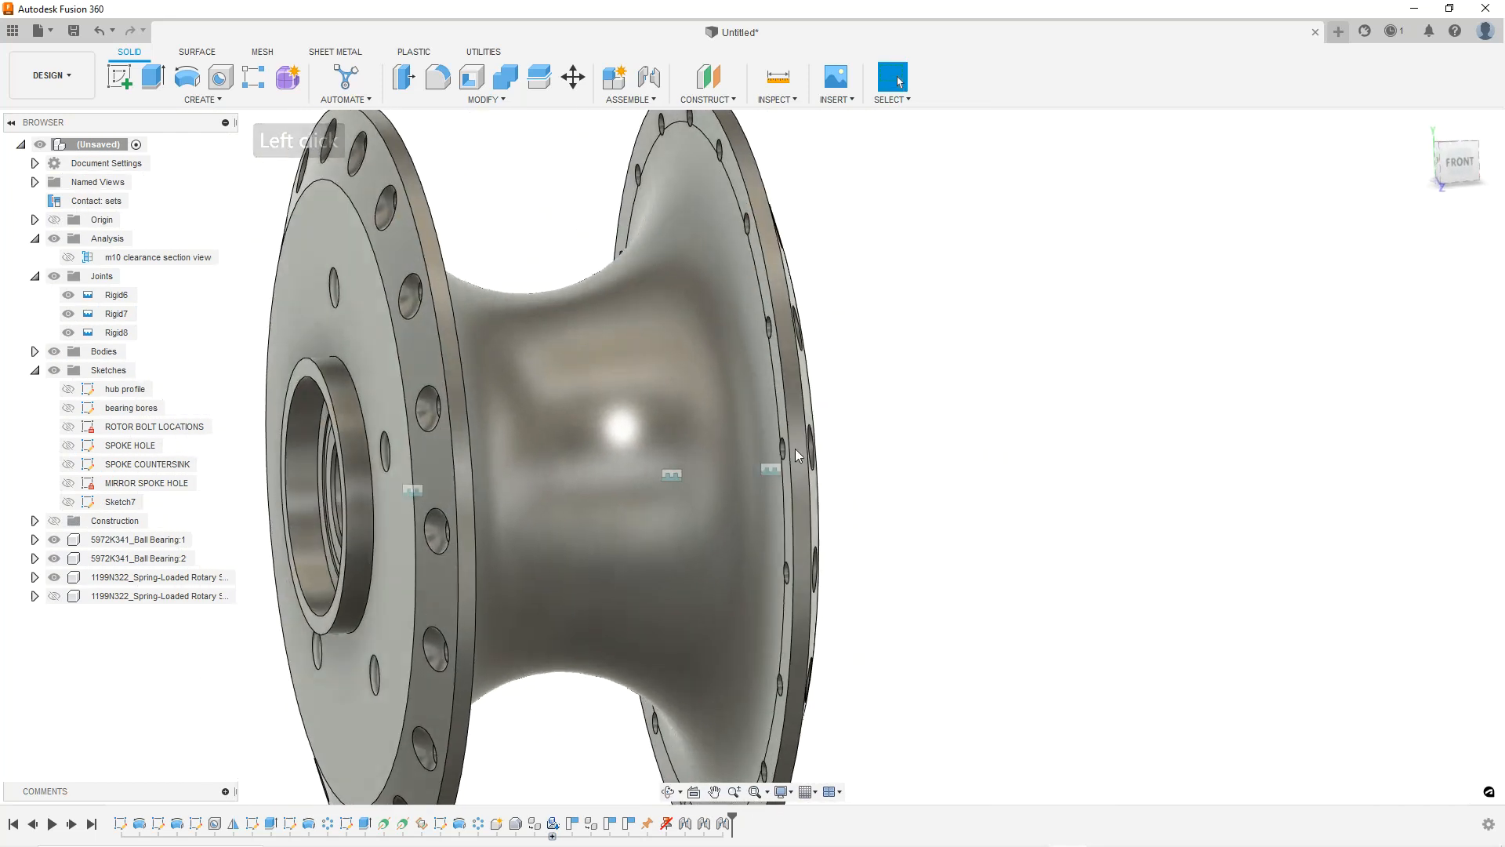
scroll(796, 448, down, 1)
click(54, 596)
scroll(1124, 494, down, 4)
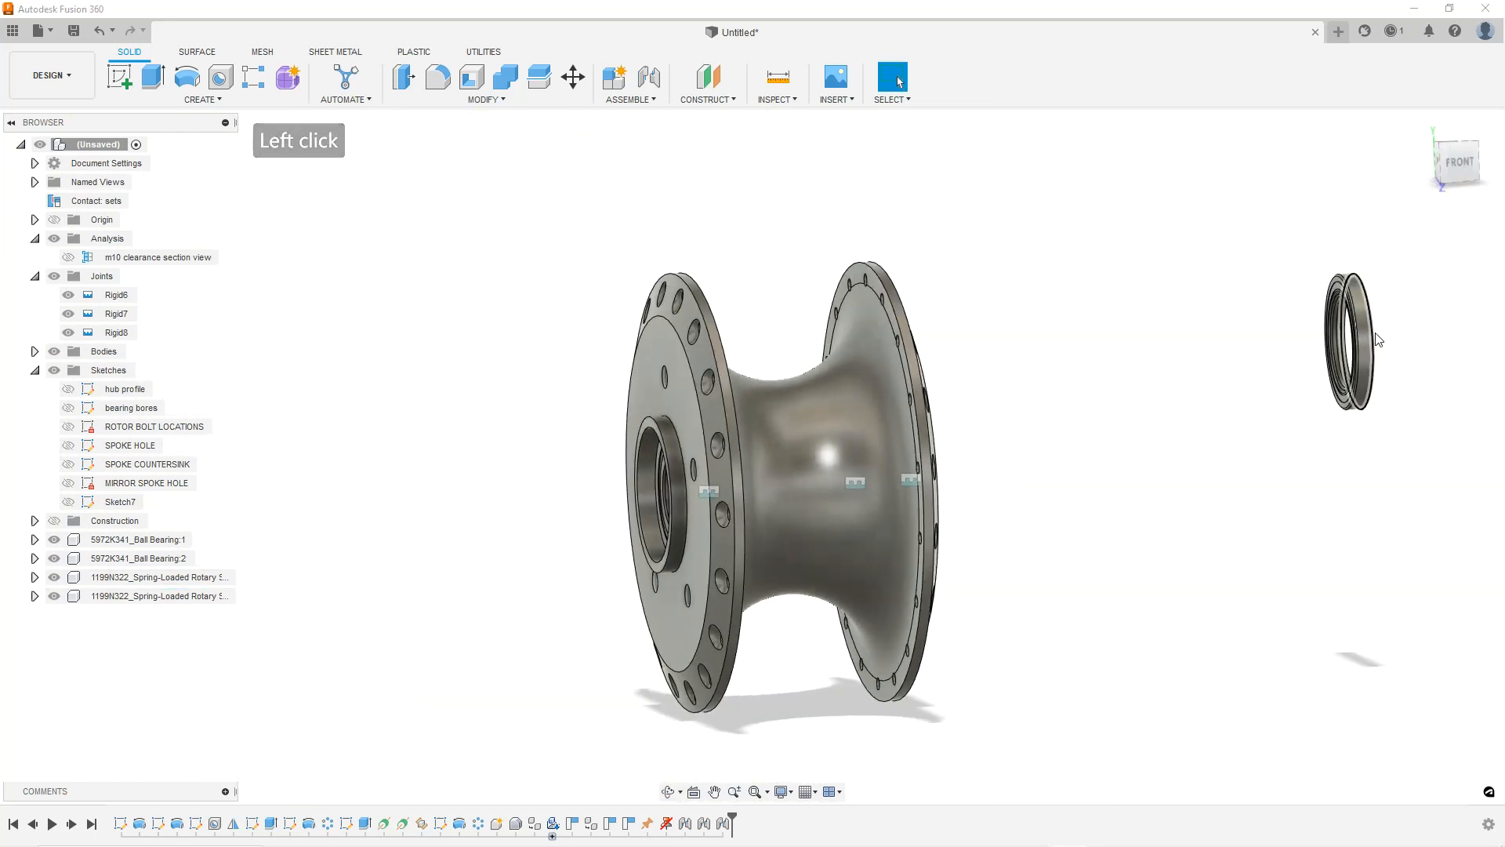
drag(1367, 326, 450, 487)
scroll(567, 497, up, 2)
click(542, 483)
scroll(463, 451, down, 1)
shift+middle_drag(460, 450, 475, 468)
scroll(465, 493, up, 2)
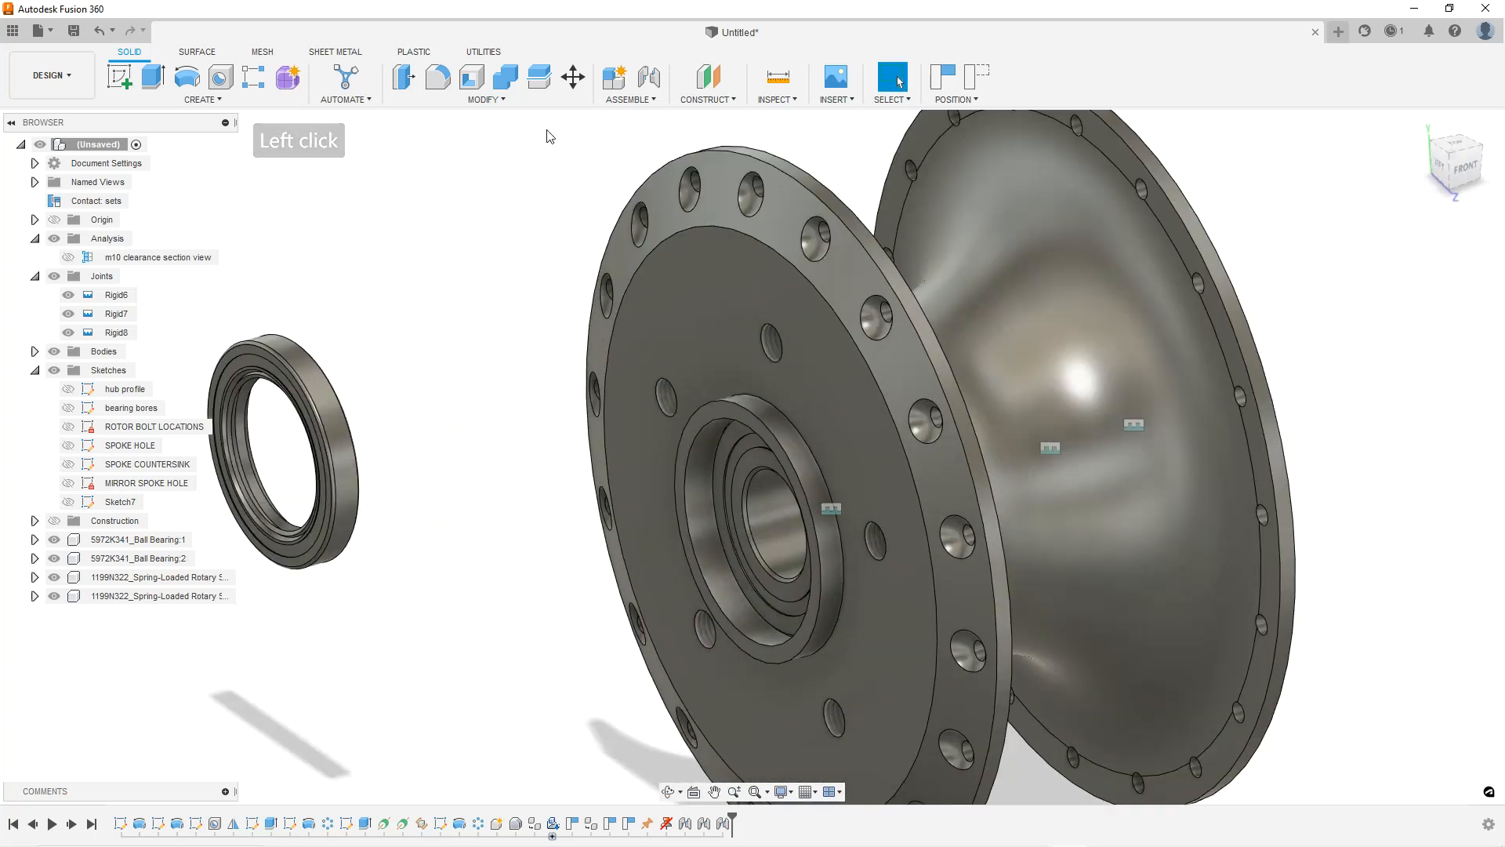
Start a joint from the centre of the second rotary seal's side face to the centre of the seal seat in the hub bore.
key(j)
scroll(234, 349, up, 2)
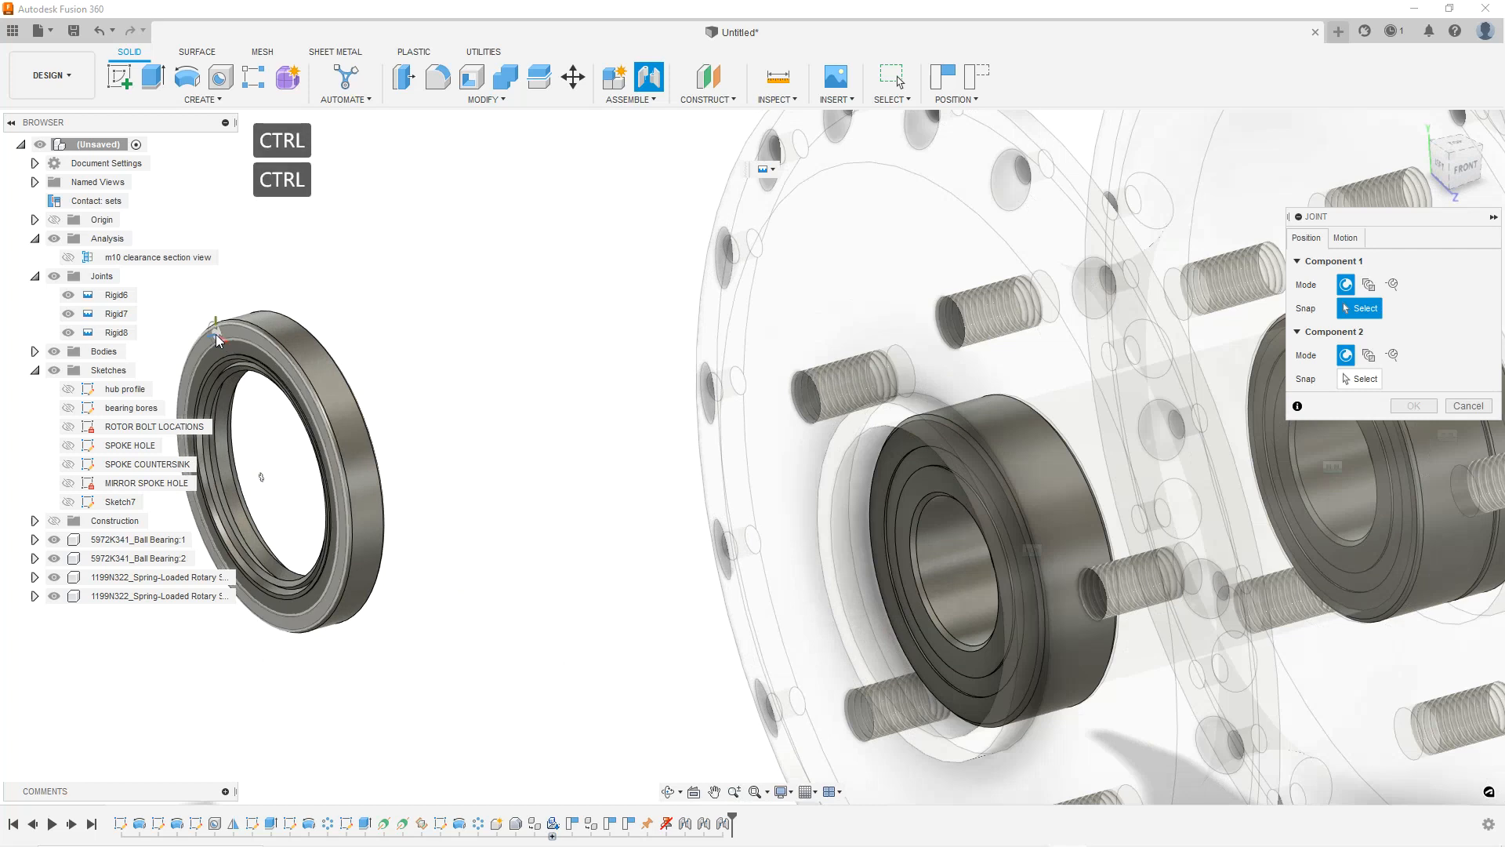
click(261, 476)
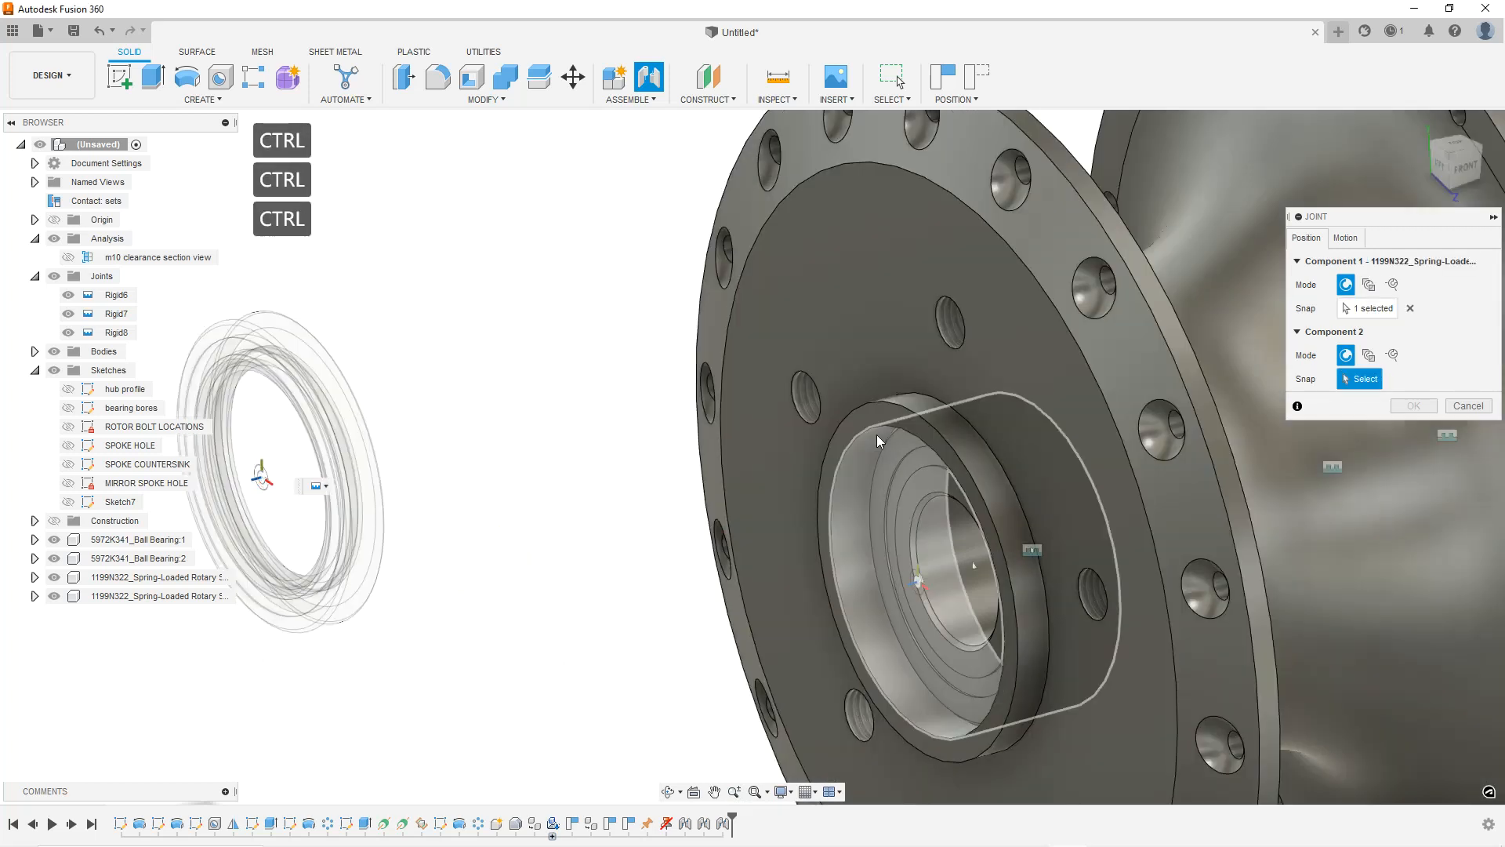
key(ctrl)
key(ctrl)
key(ctrl)
key(ctrl)
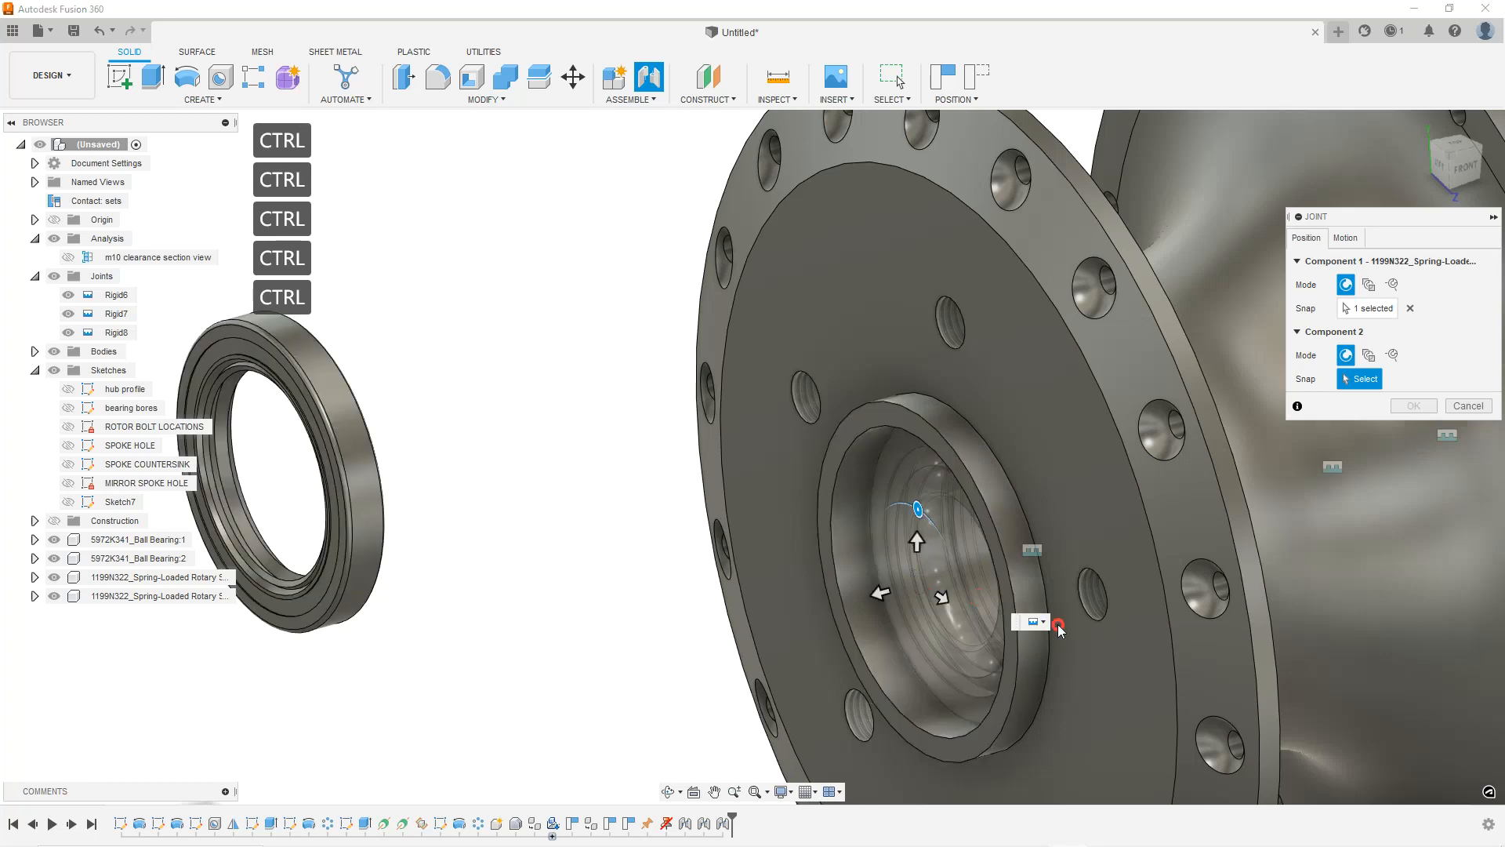
click(1057, 625)
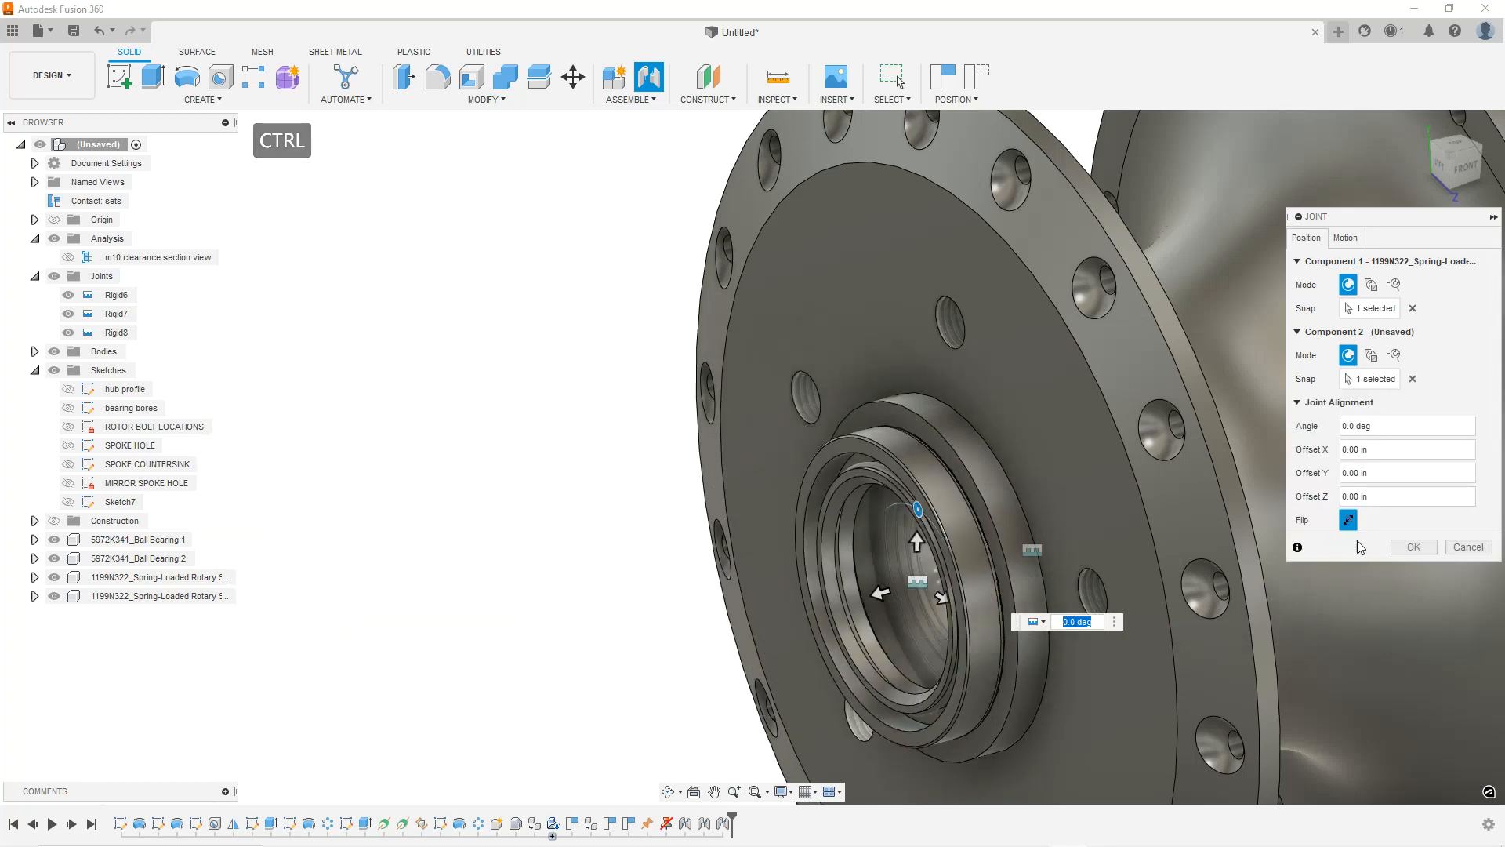
Flip the second seal's joint direction so it sits inside the bore, and create the joint.
click(1350, 518)
click(1414, 548)
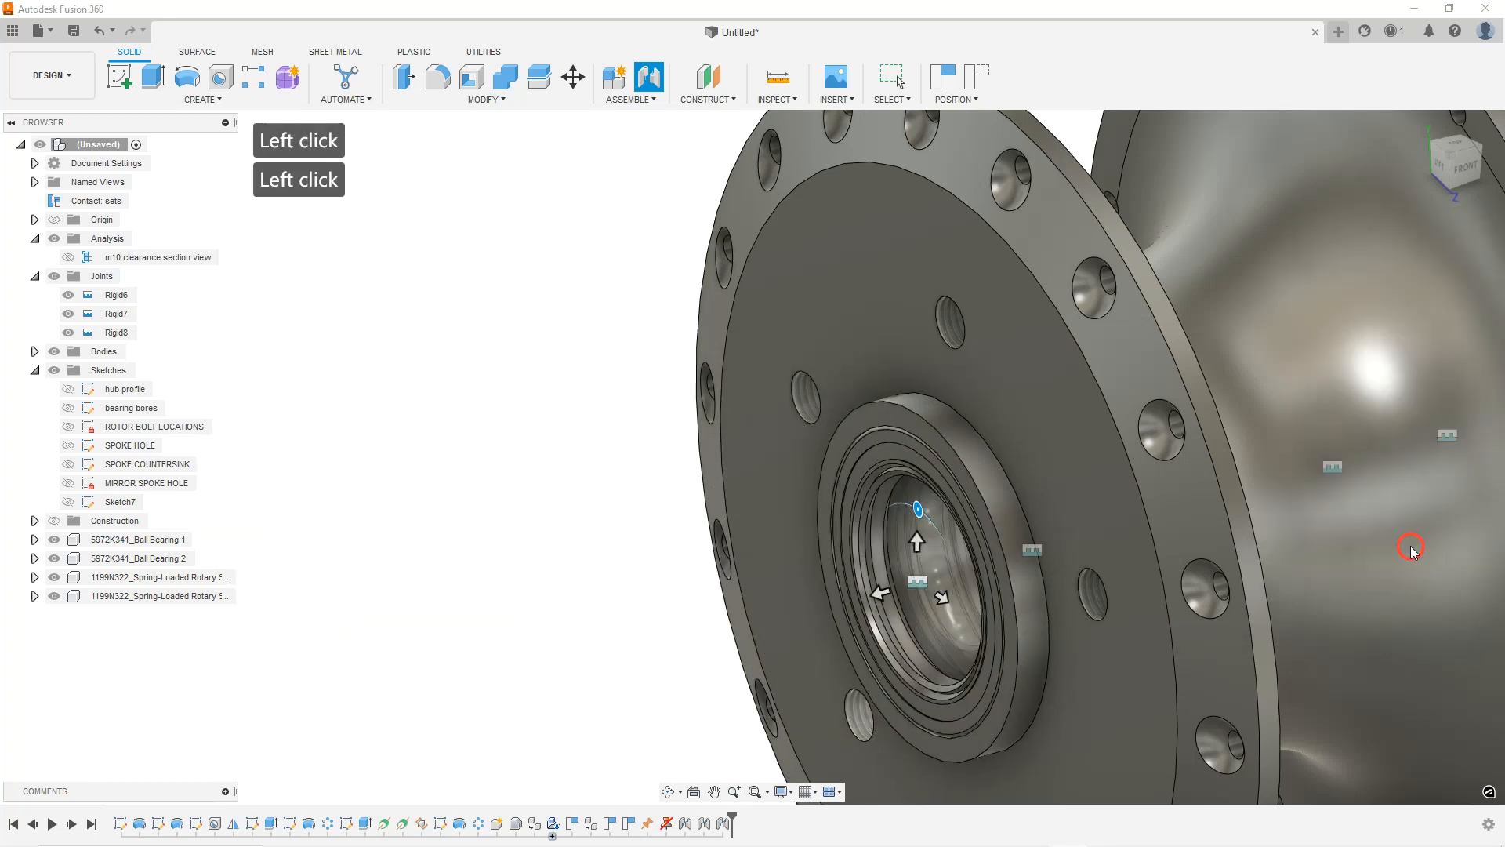
click(682, 467)
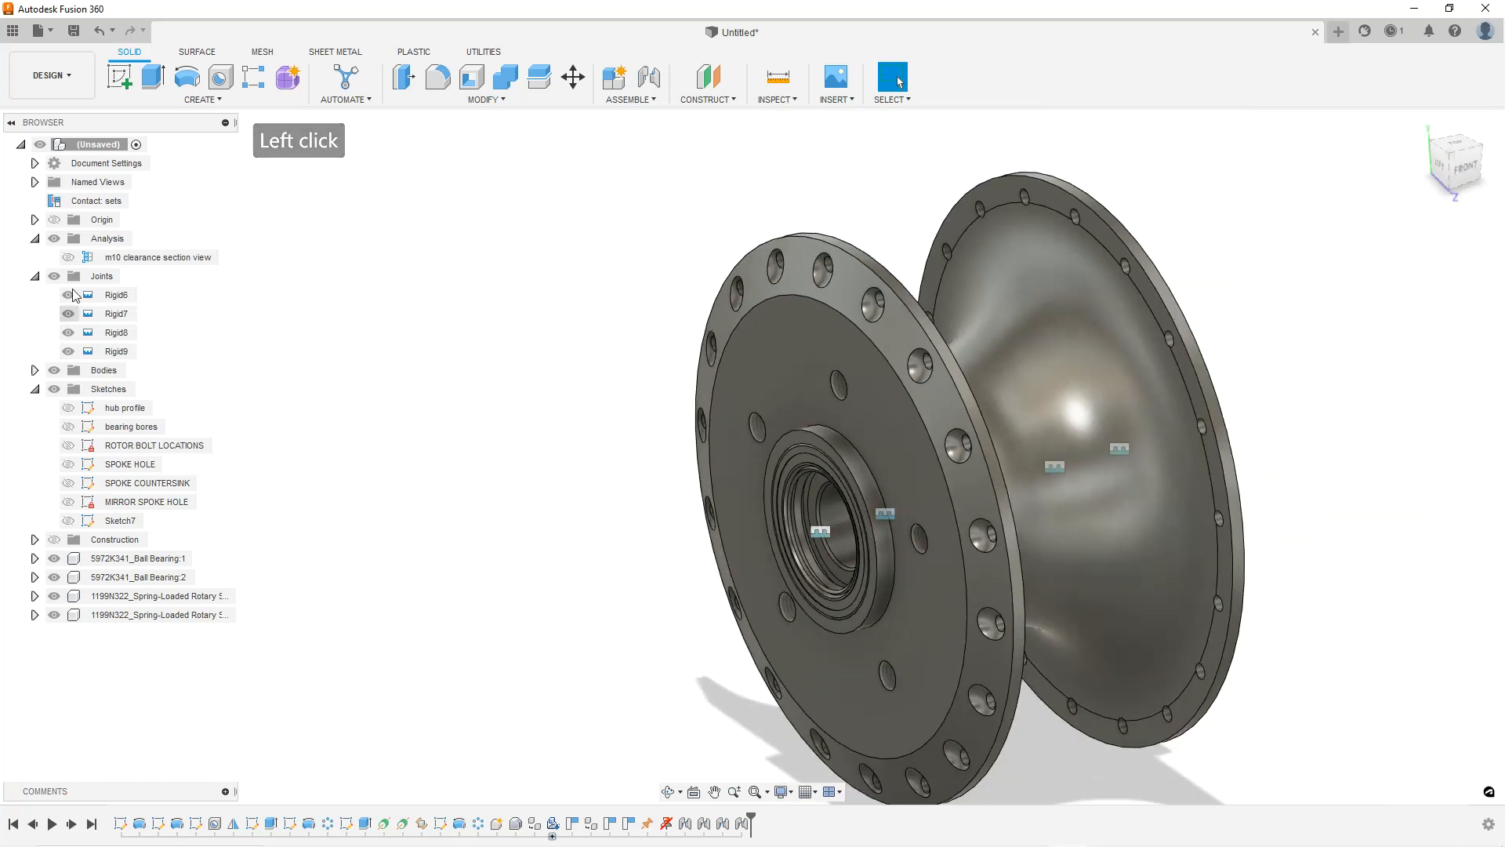
Turn on the m10 clearance section view and examine how the bearings and seals fit at both ends of the hub.
click(69, 257)
scroll(975, 512, down, 2)
shift+middle_drag(975, 512, 971, 467)
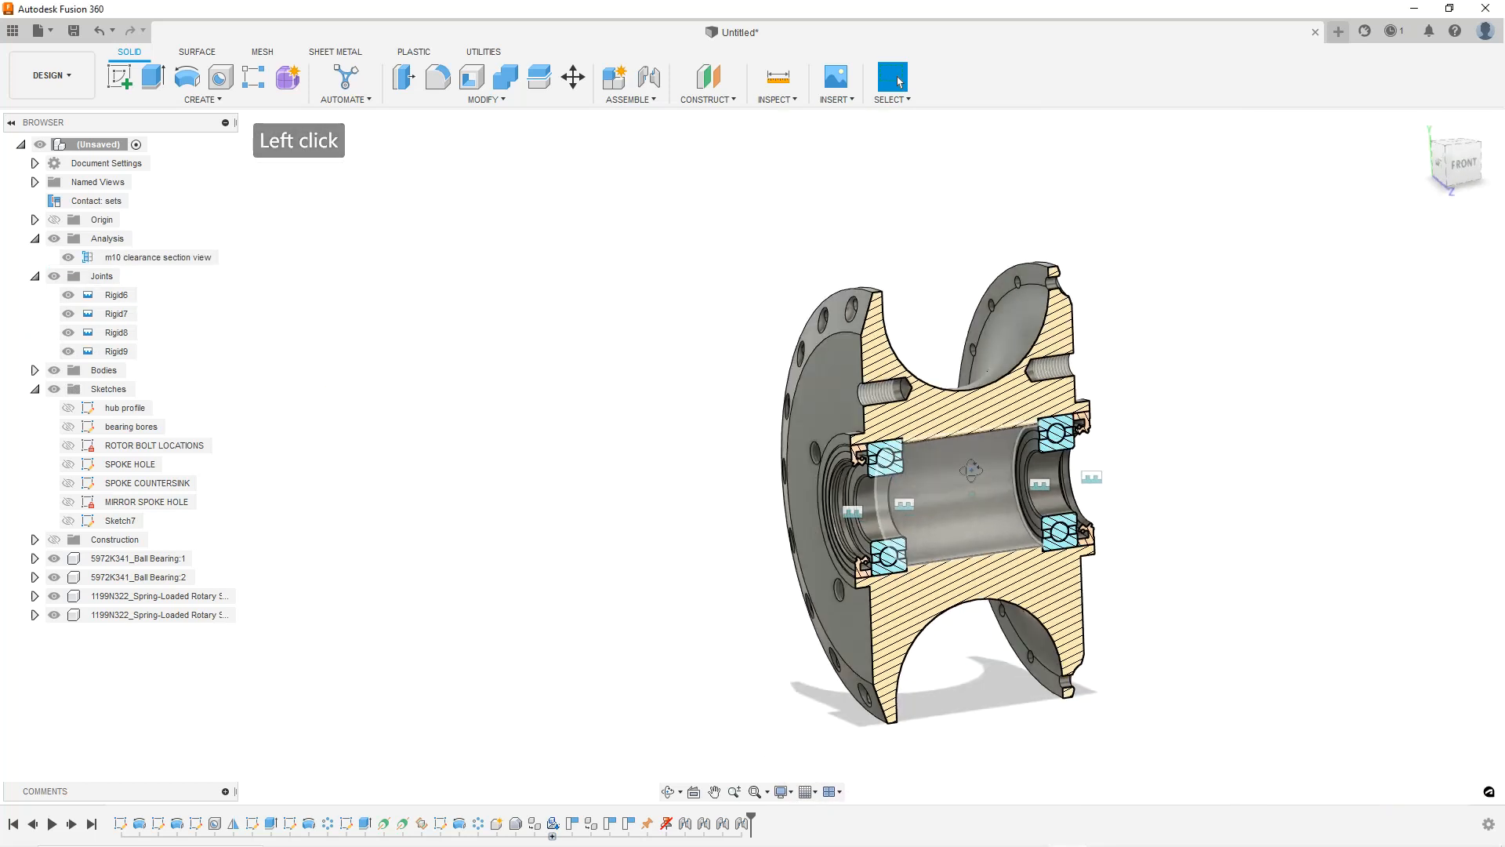
scroll(1085, 492, up, 5)
shift+middle_drag(703, 449, 668, 438)
scroll(580, 412, up, 2)
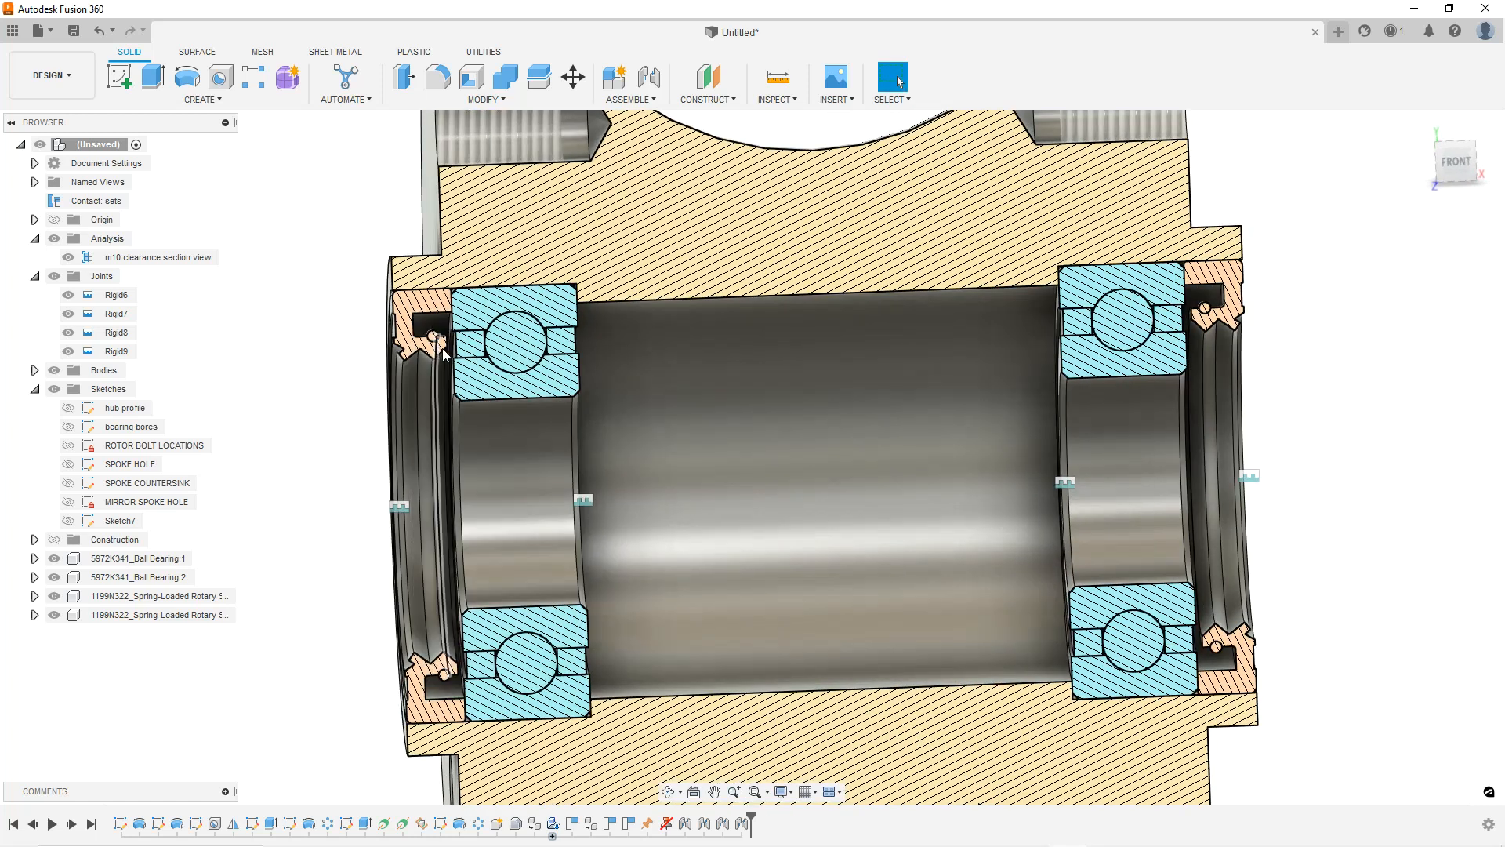
scroll(1207, 330, up, 3)
mouse_move(1207, 331)
shift+middle_down()
mouse_move(1168, 318)
mouse_move(1168, 286)
mouse_move(1203, 294)
mouse_move(1198, 357)
shift+middle_up()
scroll(772, 408, down, 1)
scroll(772, 405, down, 4)
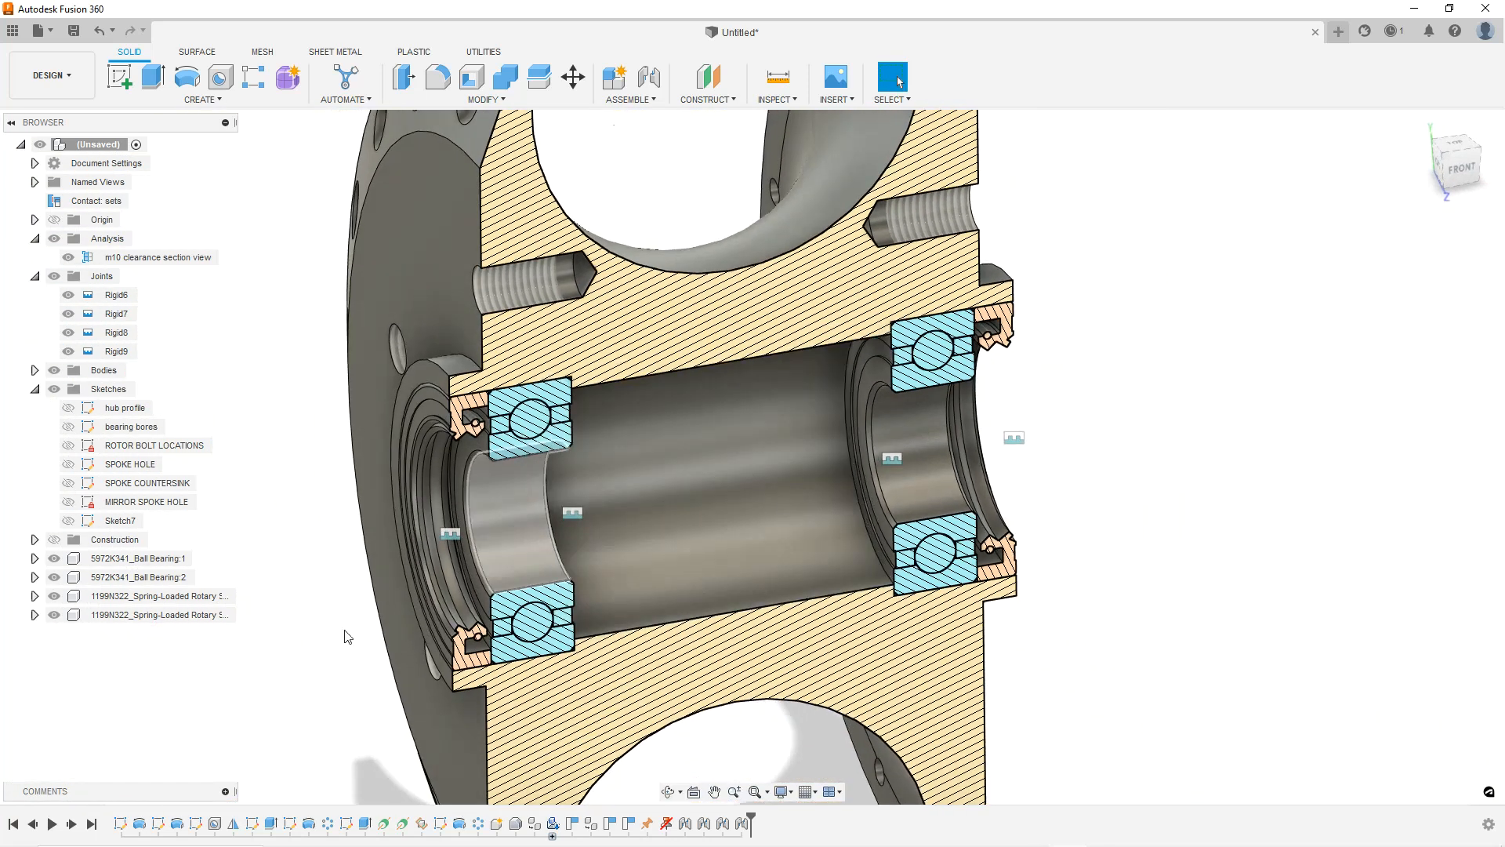
scroll(638, 463, down, 3)
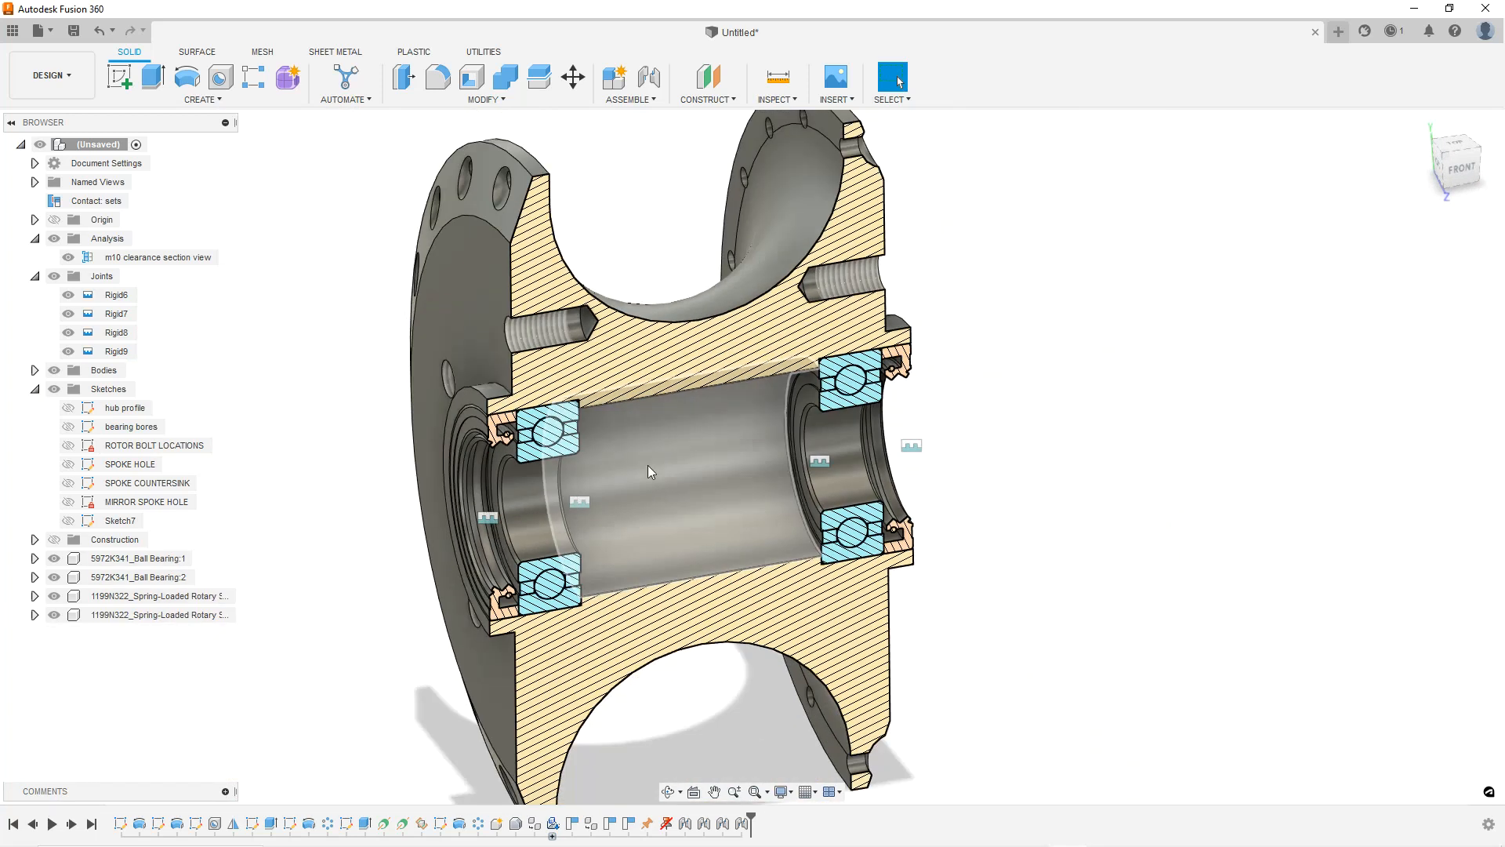
scroll(638, 500, up, 2)
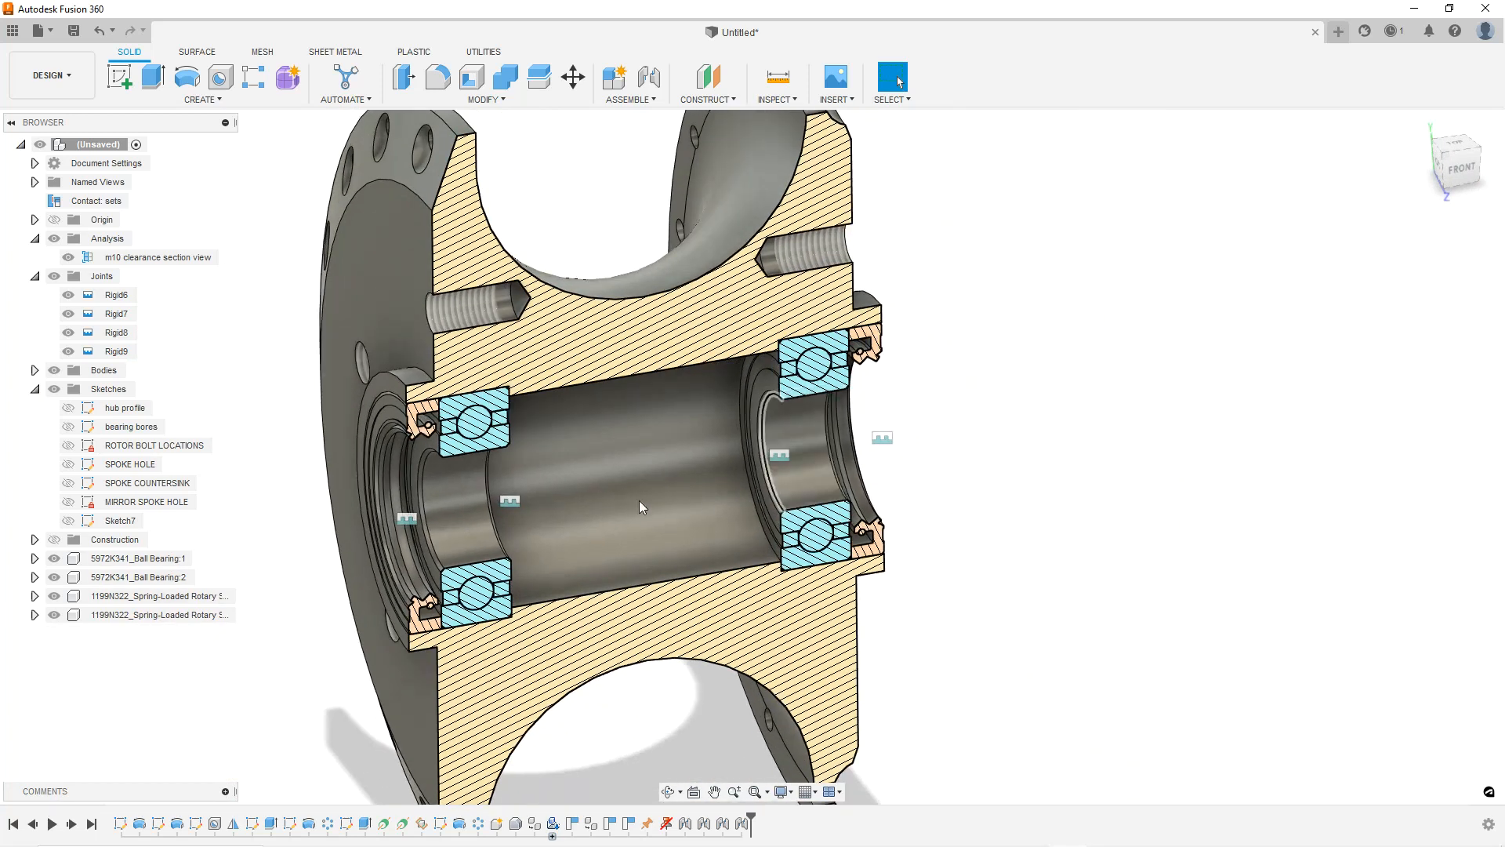
Collapse the Joints folder and open the bearing bores sketch for editing.
click(35, 275)
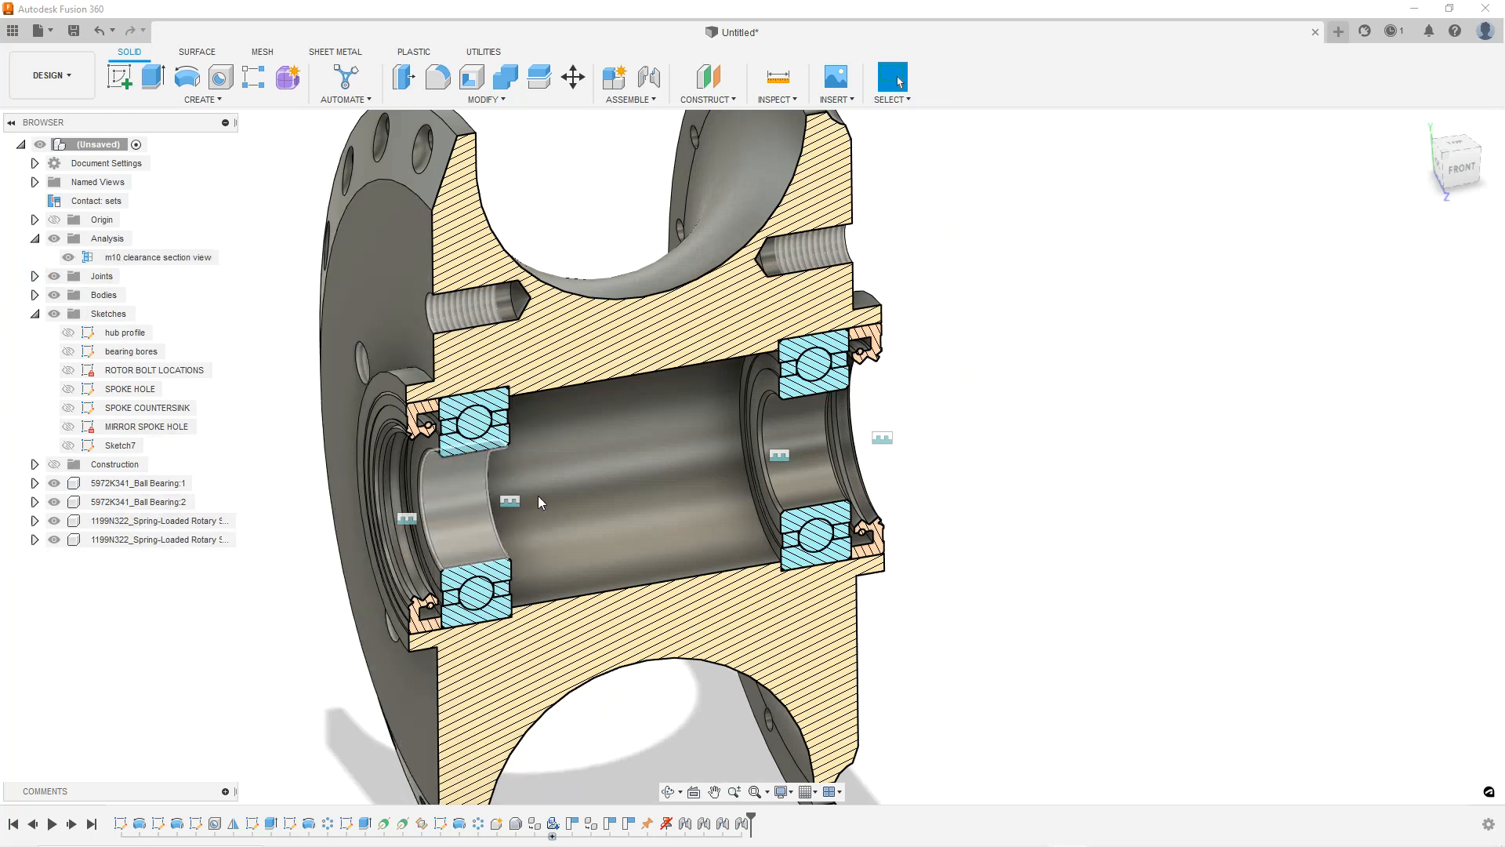
right_click(126, 351)
click(157, 403)
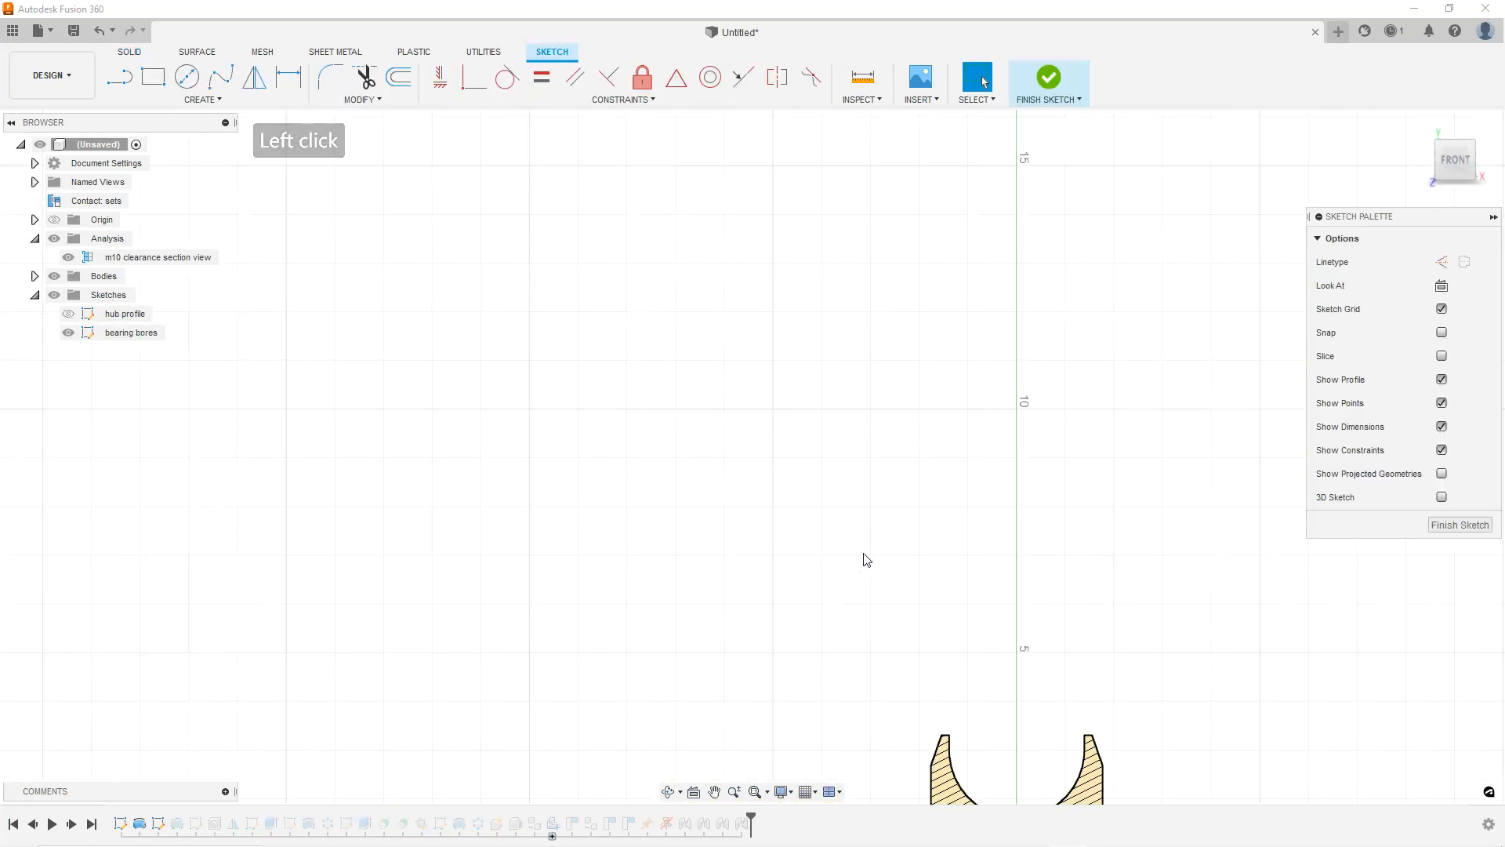
scroll(996, 729, up, 10)
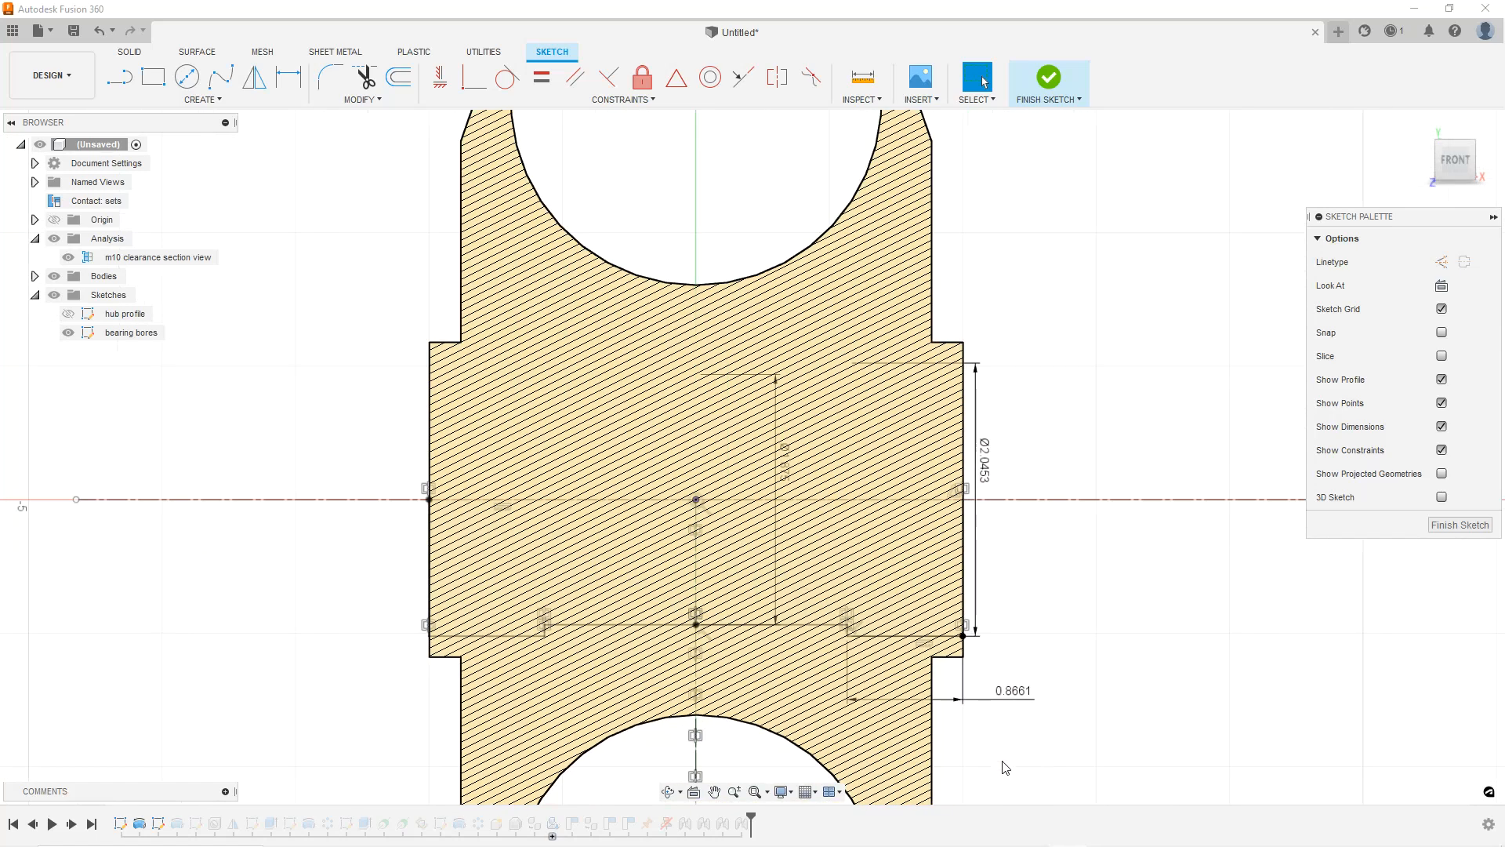
Hide the m10 clearance section view, switch to wireframe display and view the bearing bores sketch face-on.
click(69, 259)
shift+middle_drag(521, 328, 807, 411)
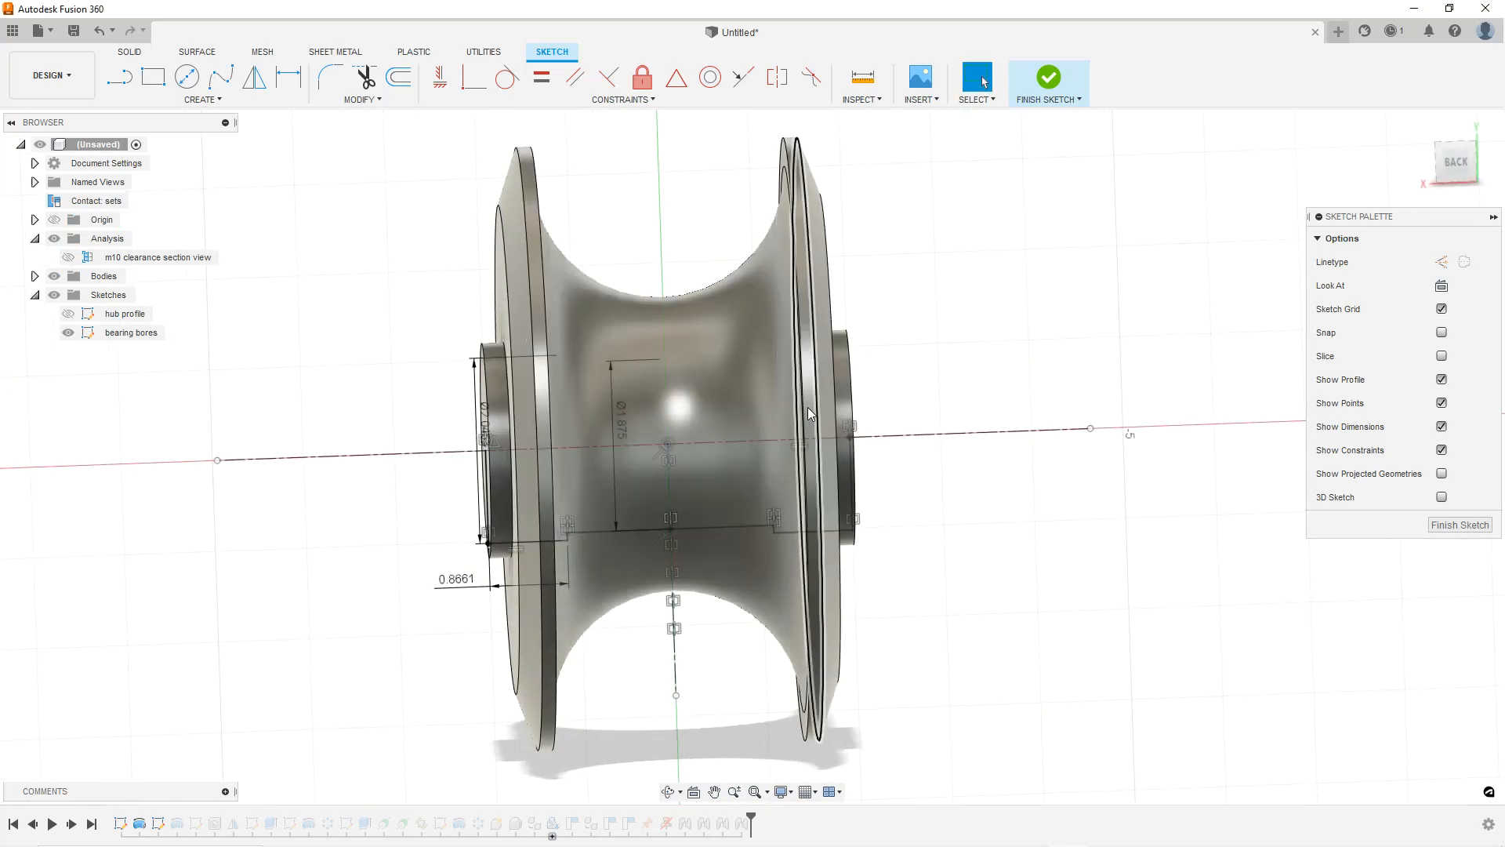
key(ctrl+7)
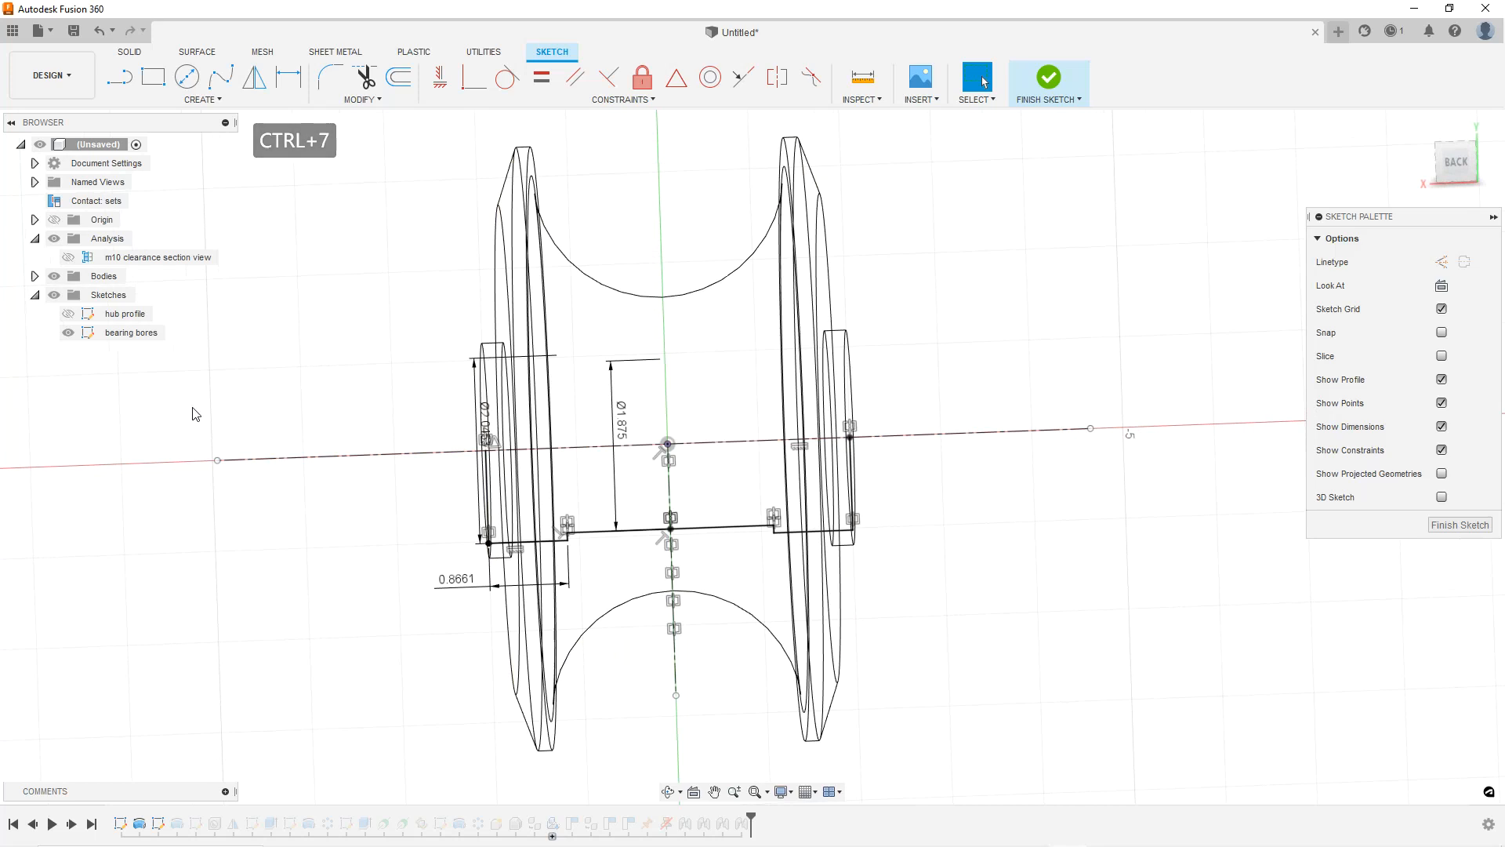
right_click(131, 335)
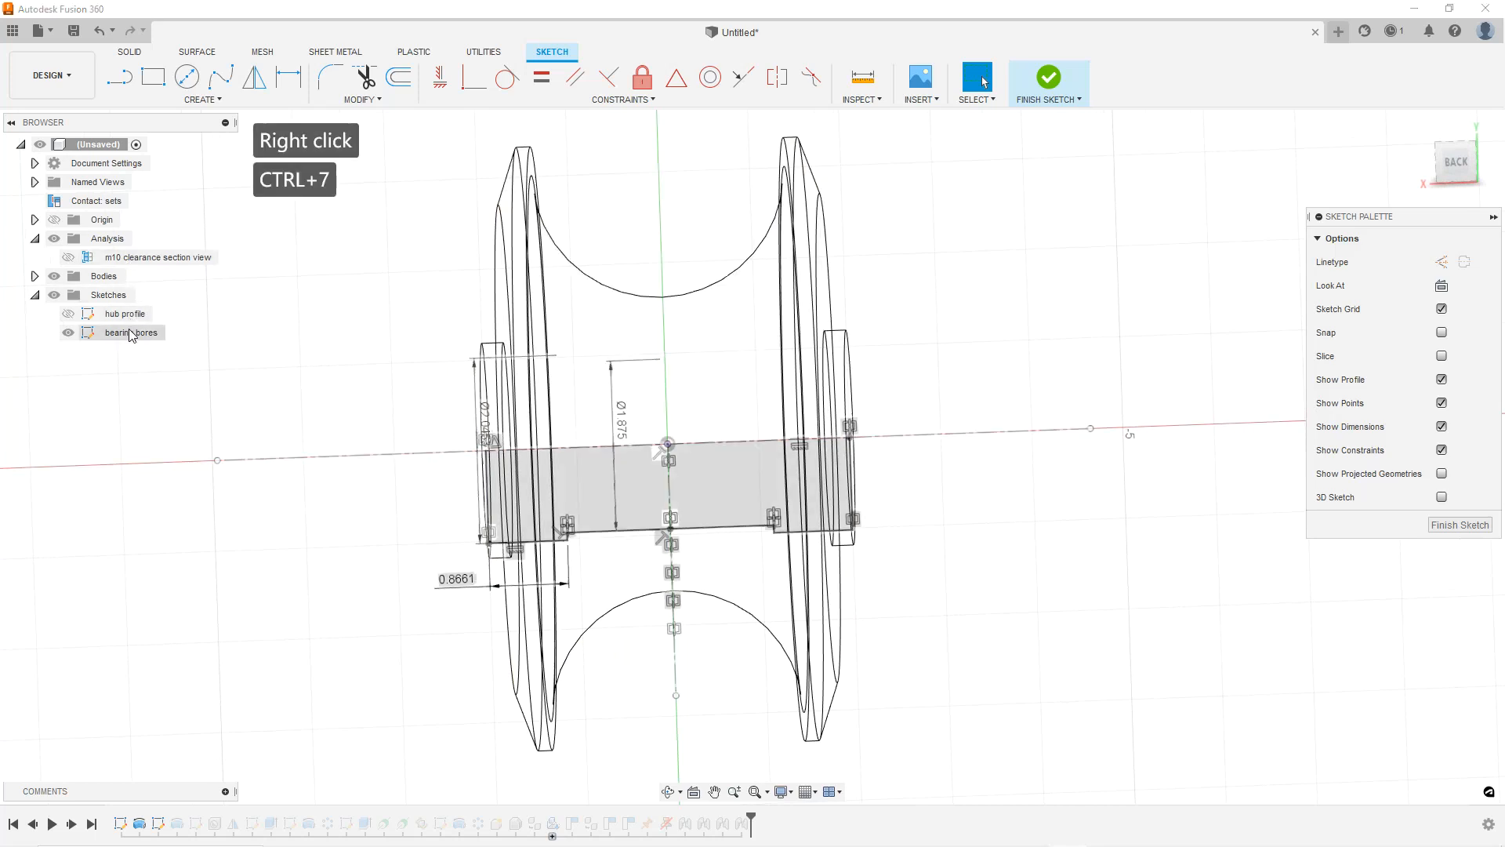
click(180, 455)
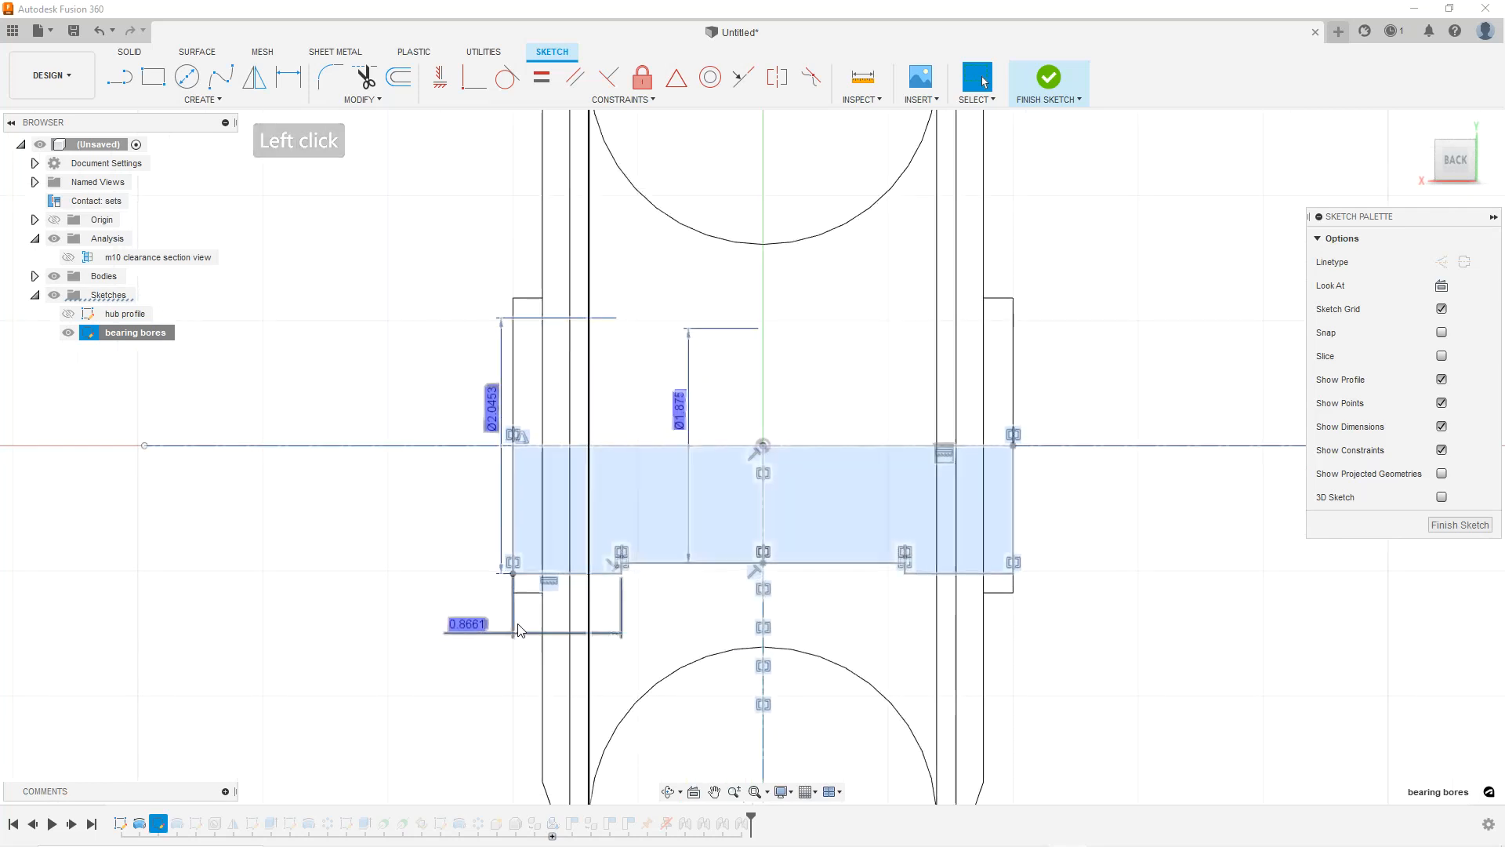
Set the bore depth dimension to 15 mm + 7 mm - 1.5 mm and finish the bearing bores sketch.
double_click(473, 626)
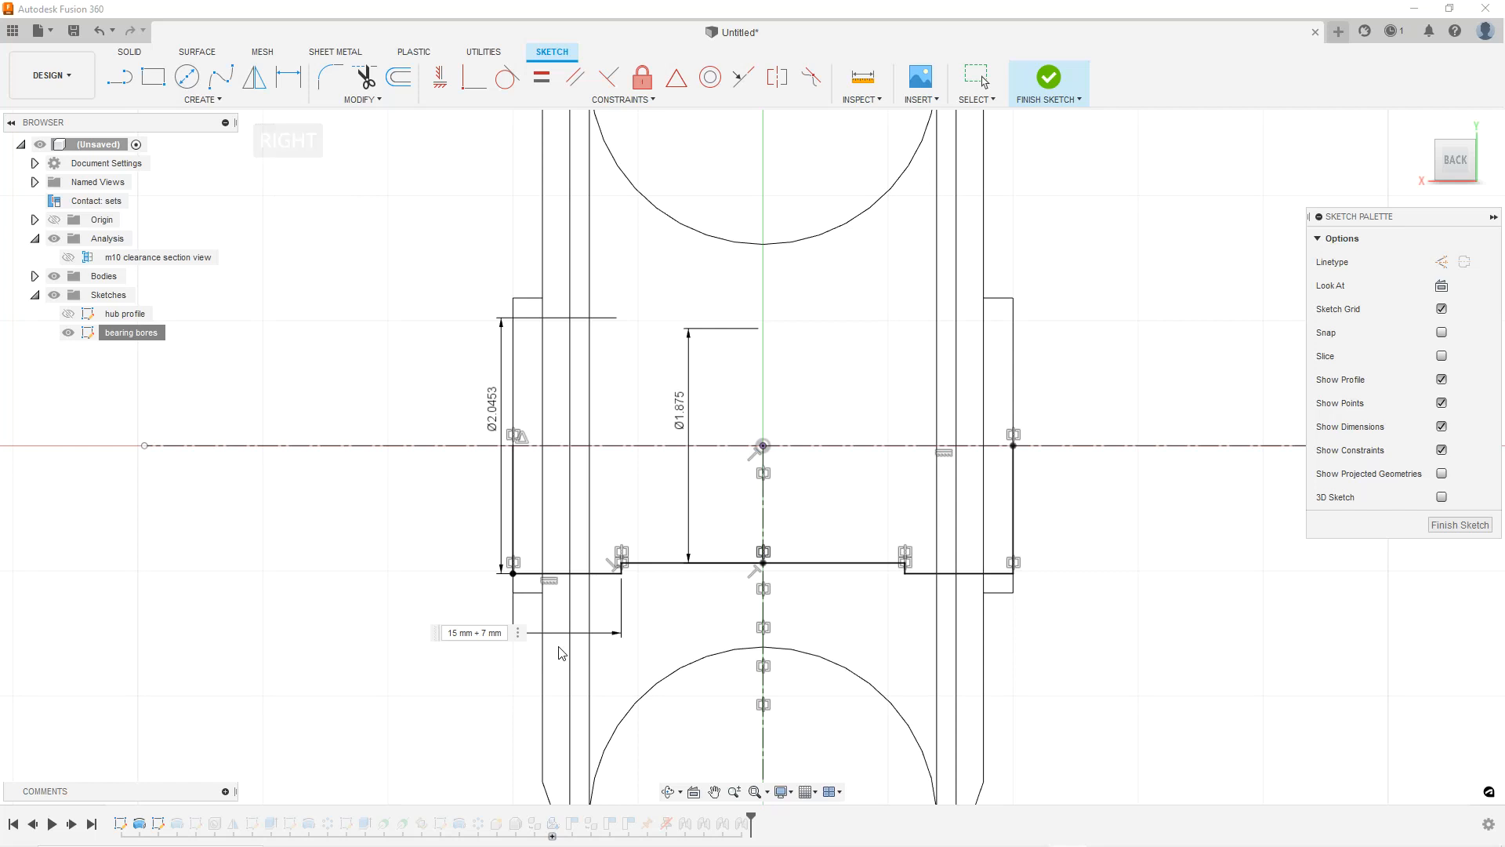
text(-1.5mm)
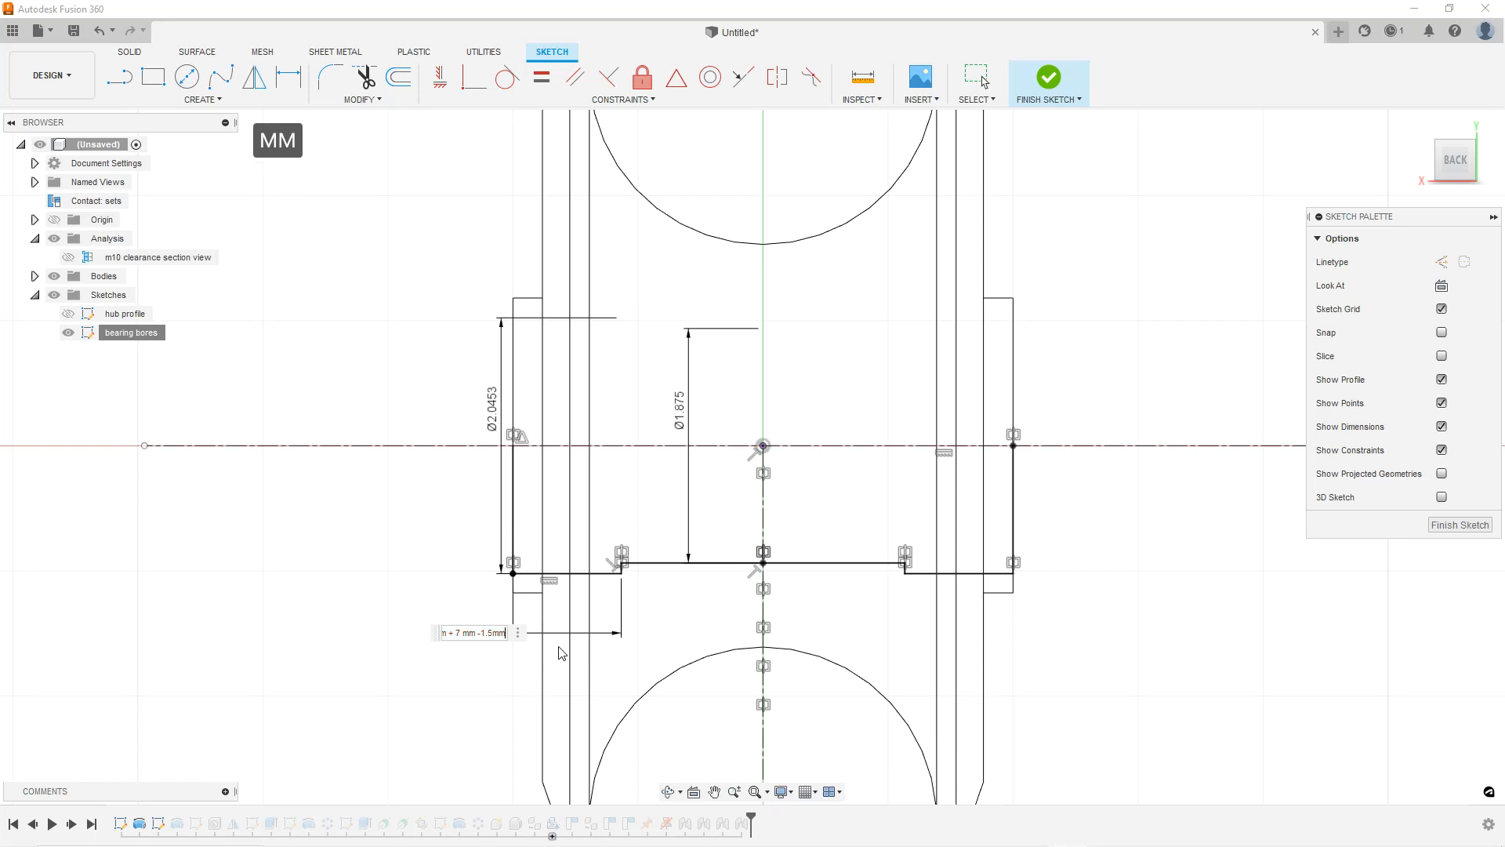
key(Return)
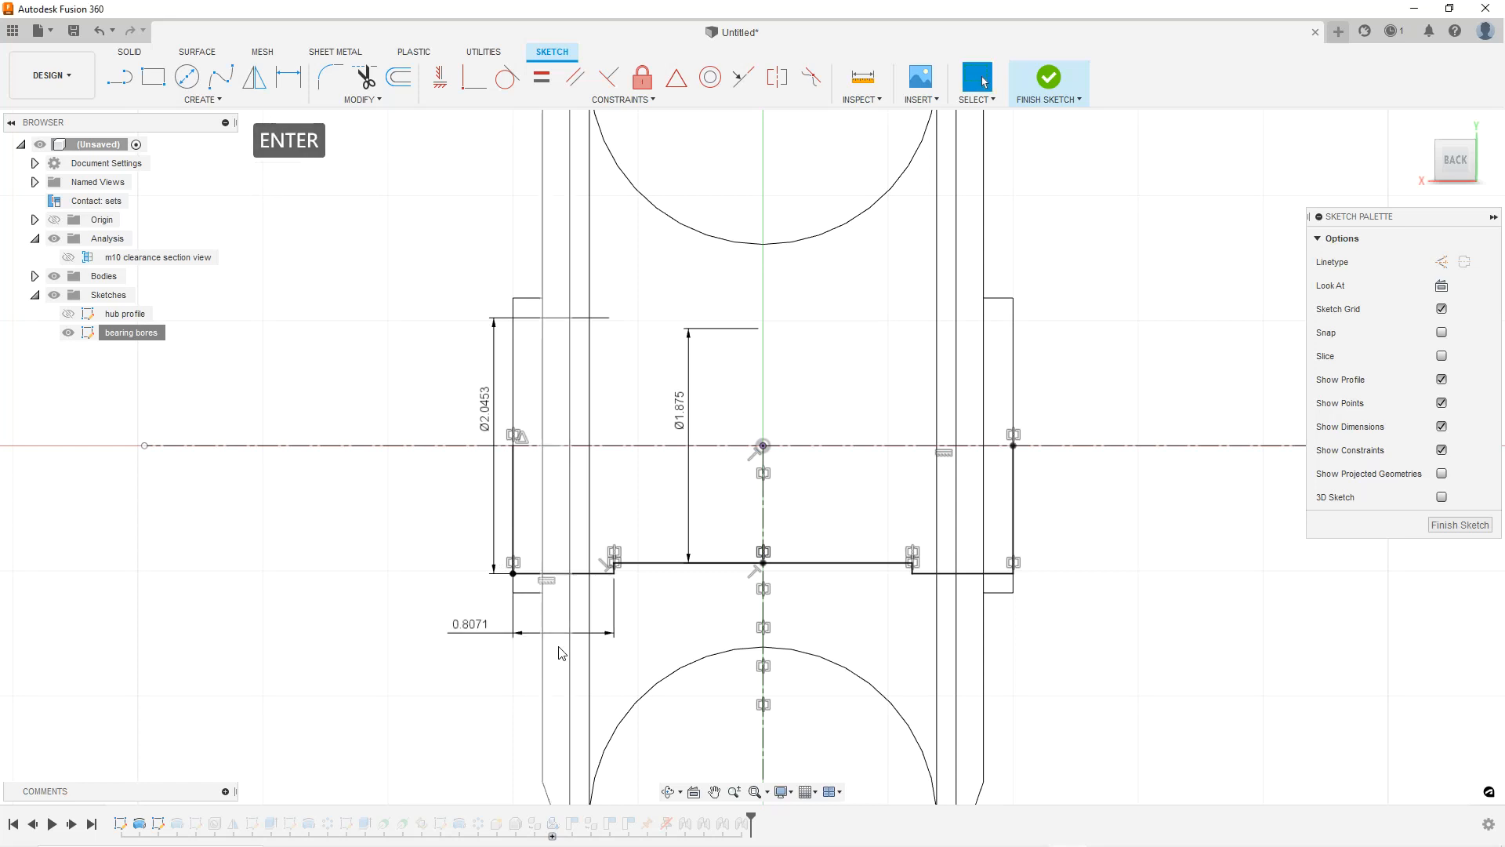
click(1442, 529)
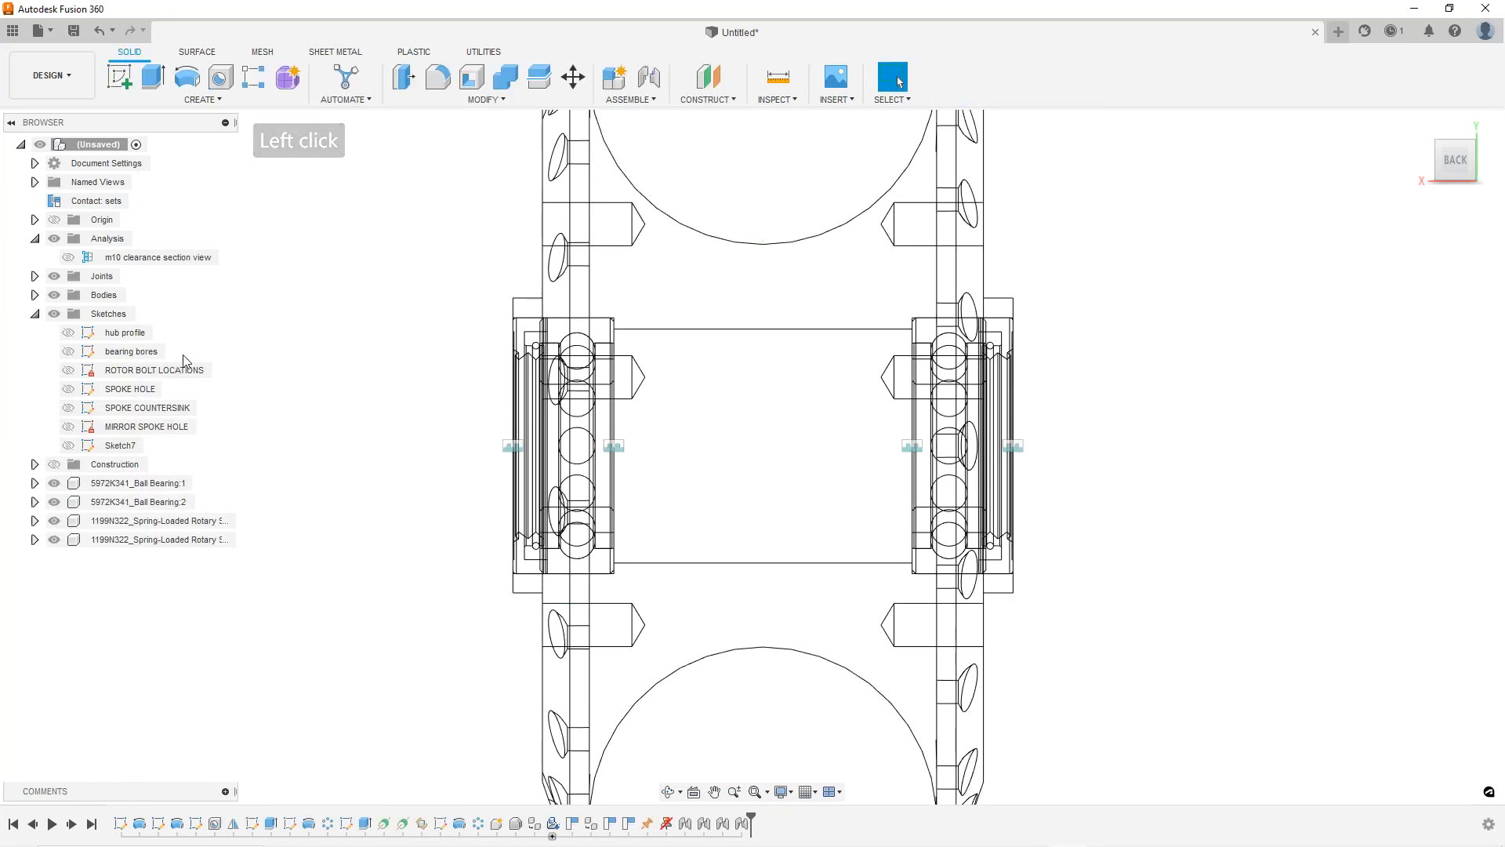
Return to shaded display with edges and turn on the m10 clearance section view of the hub.
key(ctrl+6)
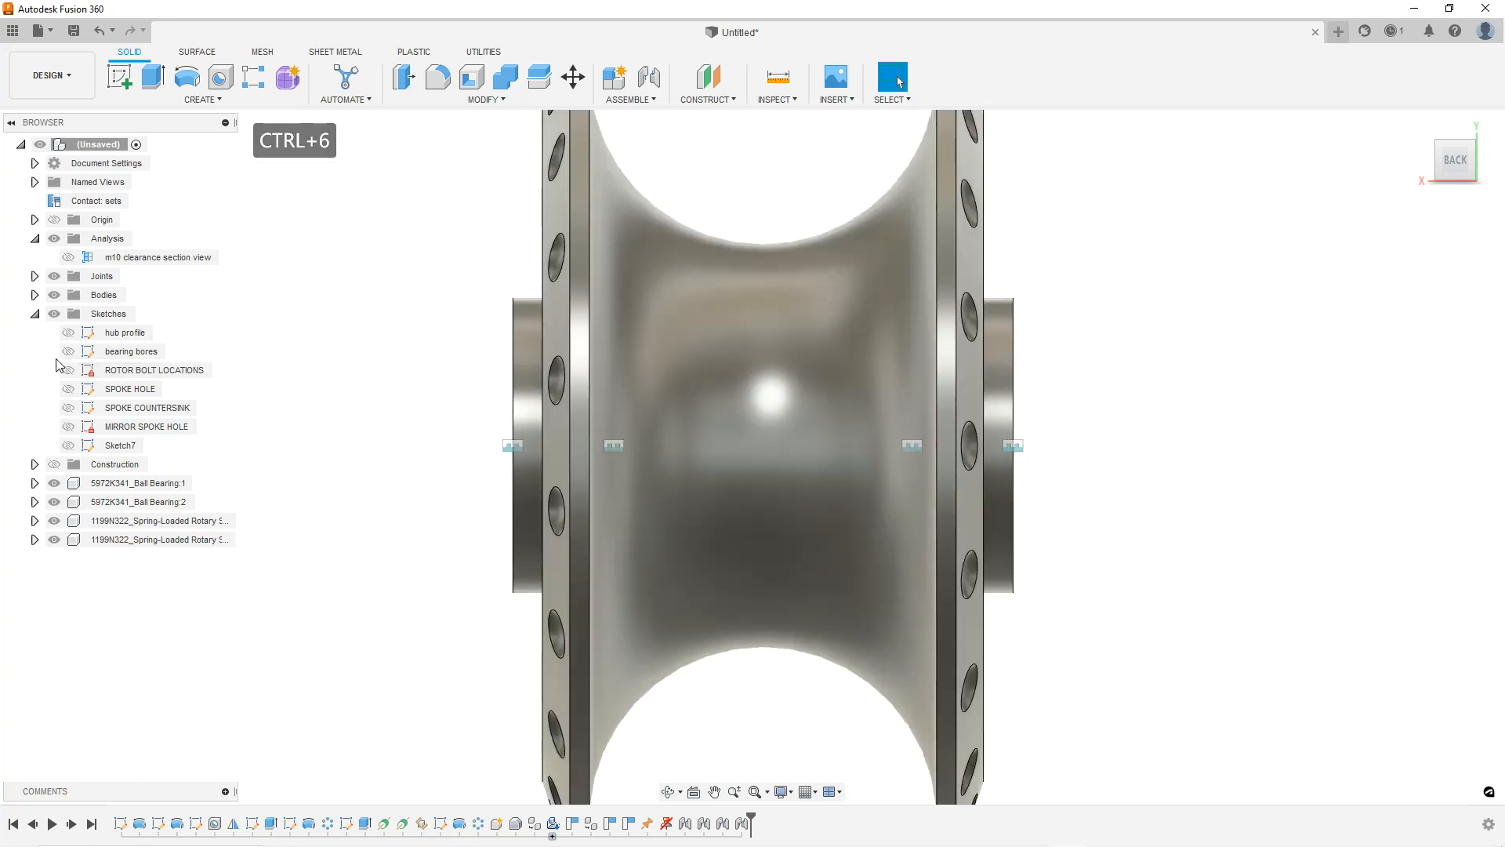
click(69, 257)
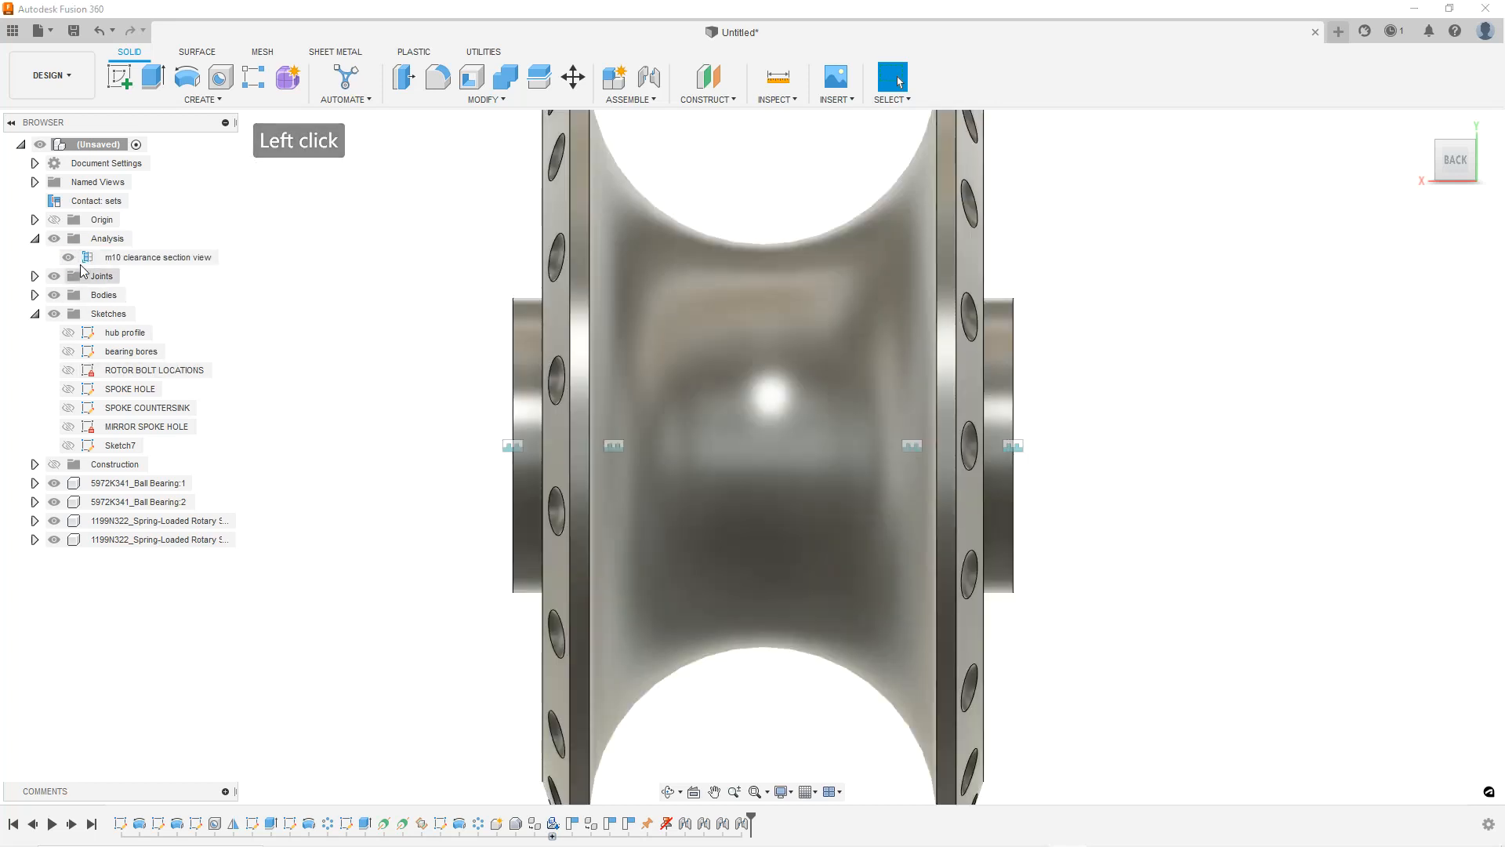
scroll(493, 348, down, 3)
mouse_move(497, 349)
shift+middle_down()
mouse_move(755, 366)
mouse_move(669, 360)
shift+middle_up()
scroll(760, 298, down, 2)
scroll(674, 353, up, 4)
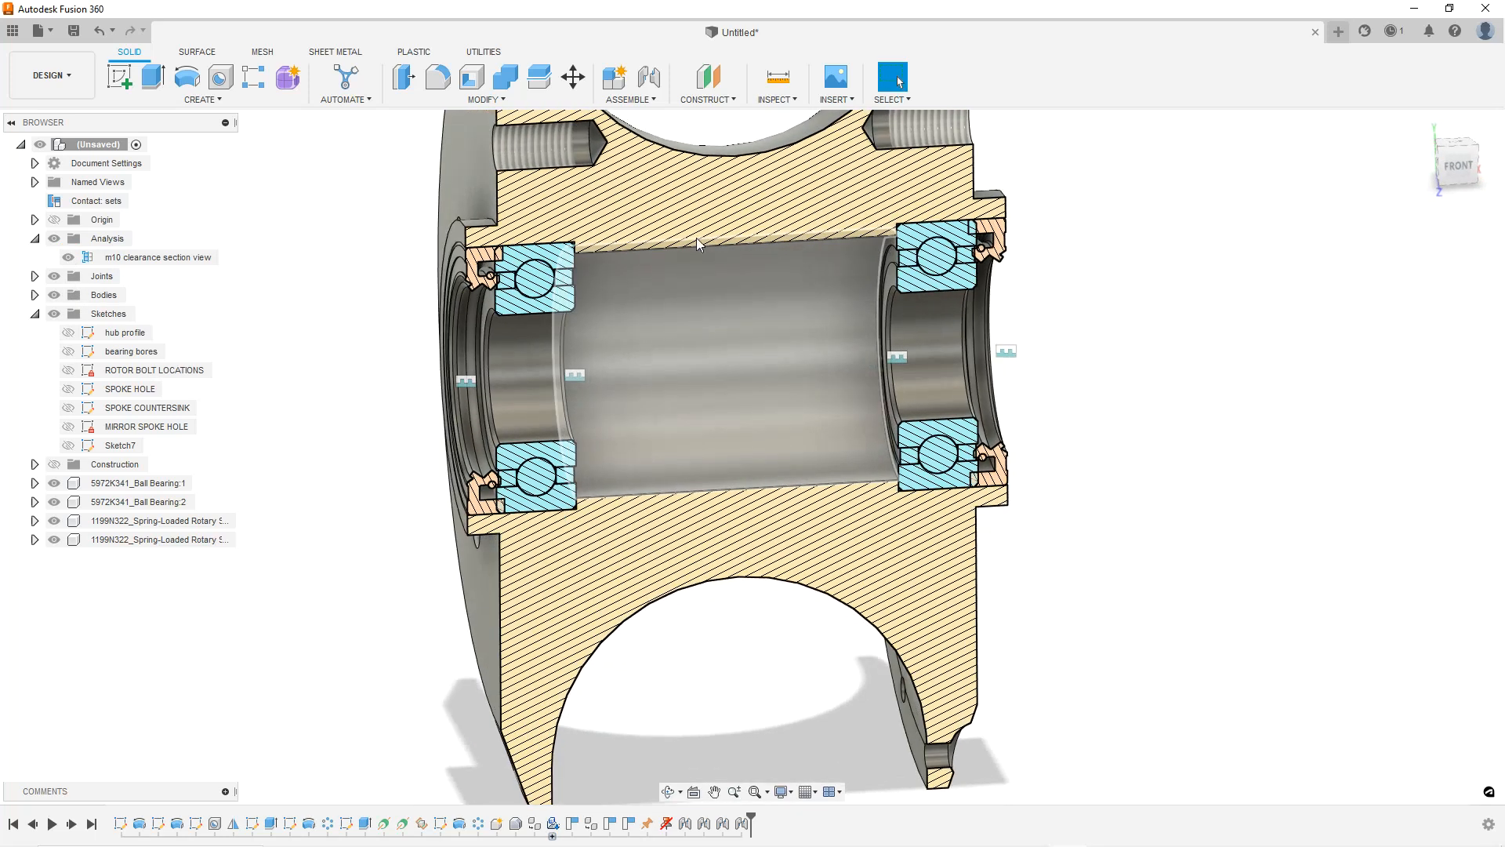
Examine the fit between each rotary seal and its neighbouring ball bearing in the sectioned hub.
scroll(694, 238, up, 3)
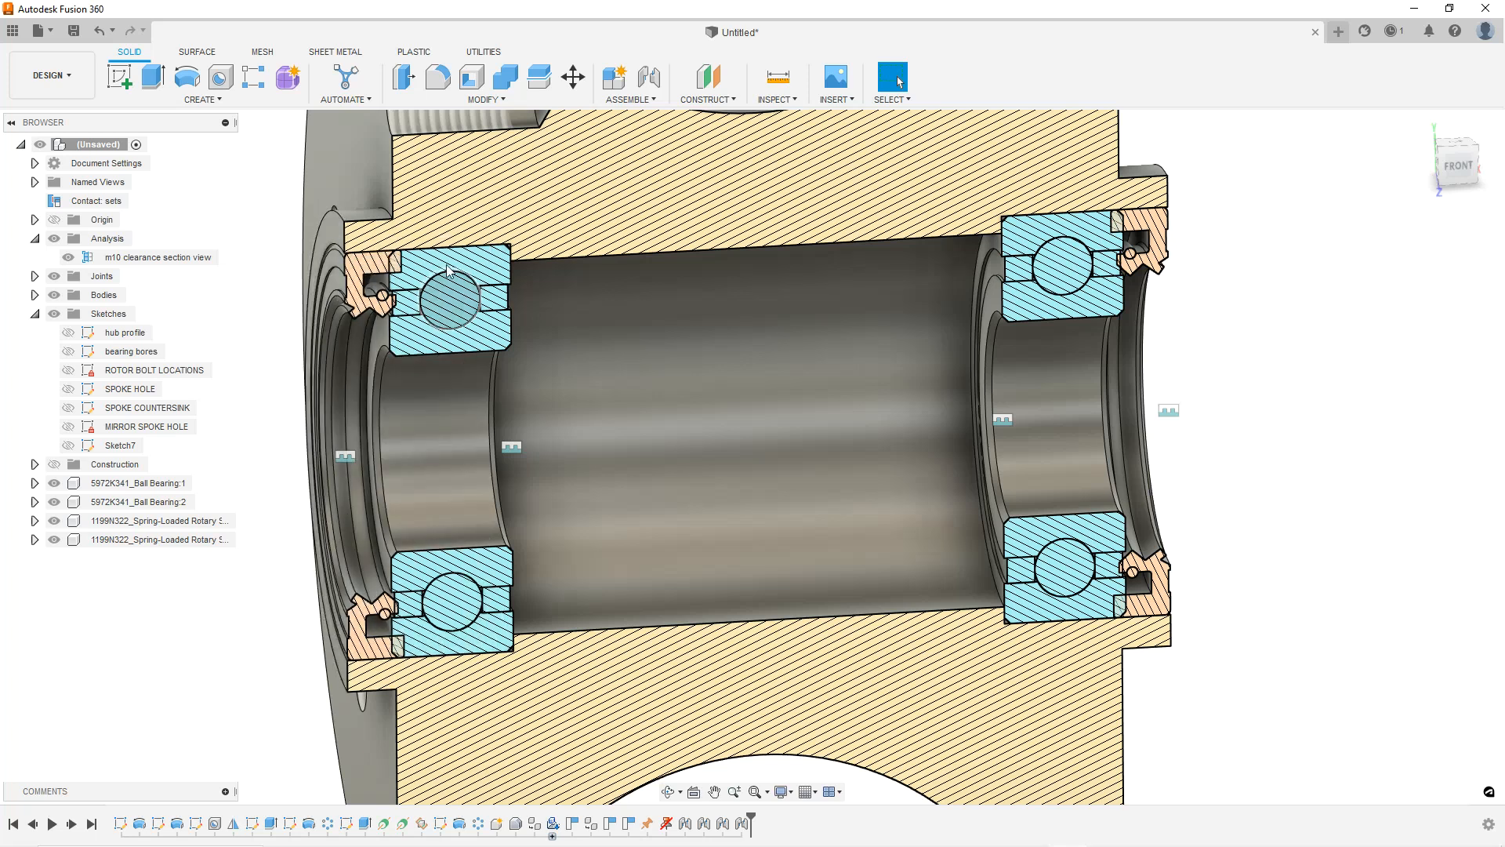
scroll(399, 290, down, 3)
scroll(398, 291, up, 3)
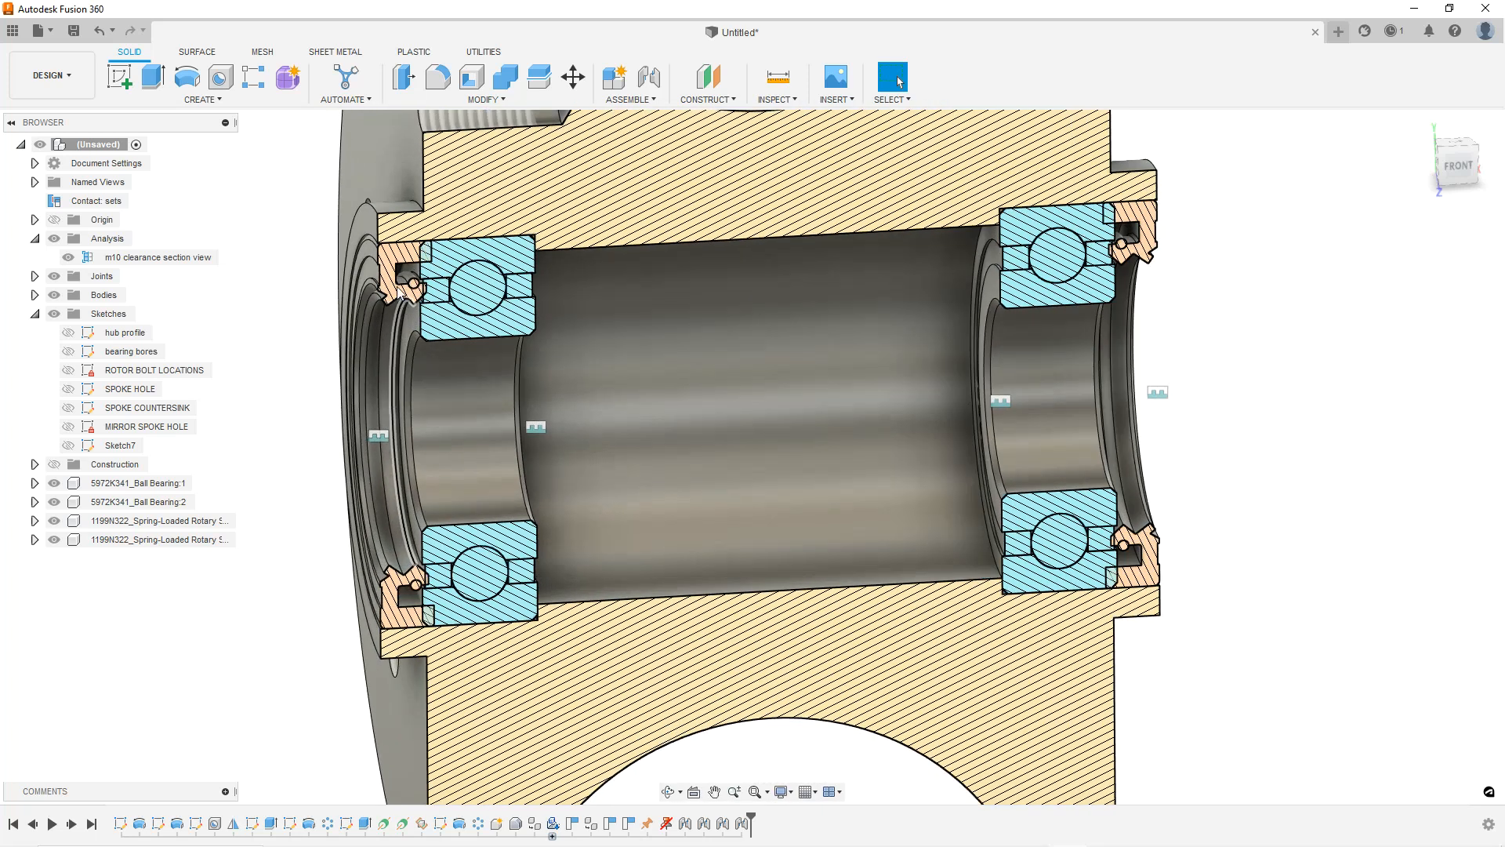
scroll(398, 292, down, 3)
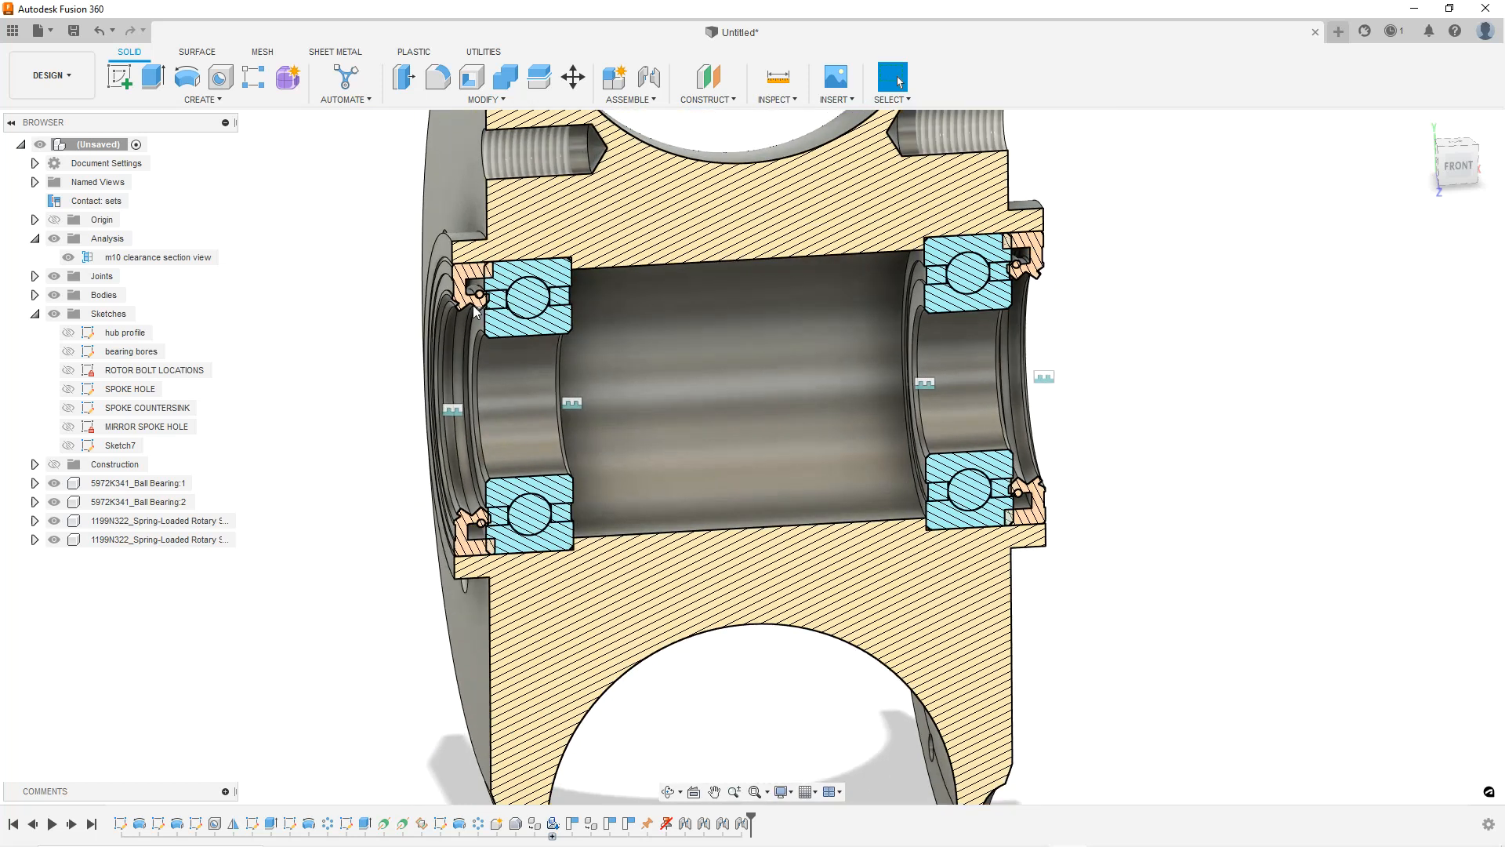
scroll(476, 311, up, 2)
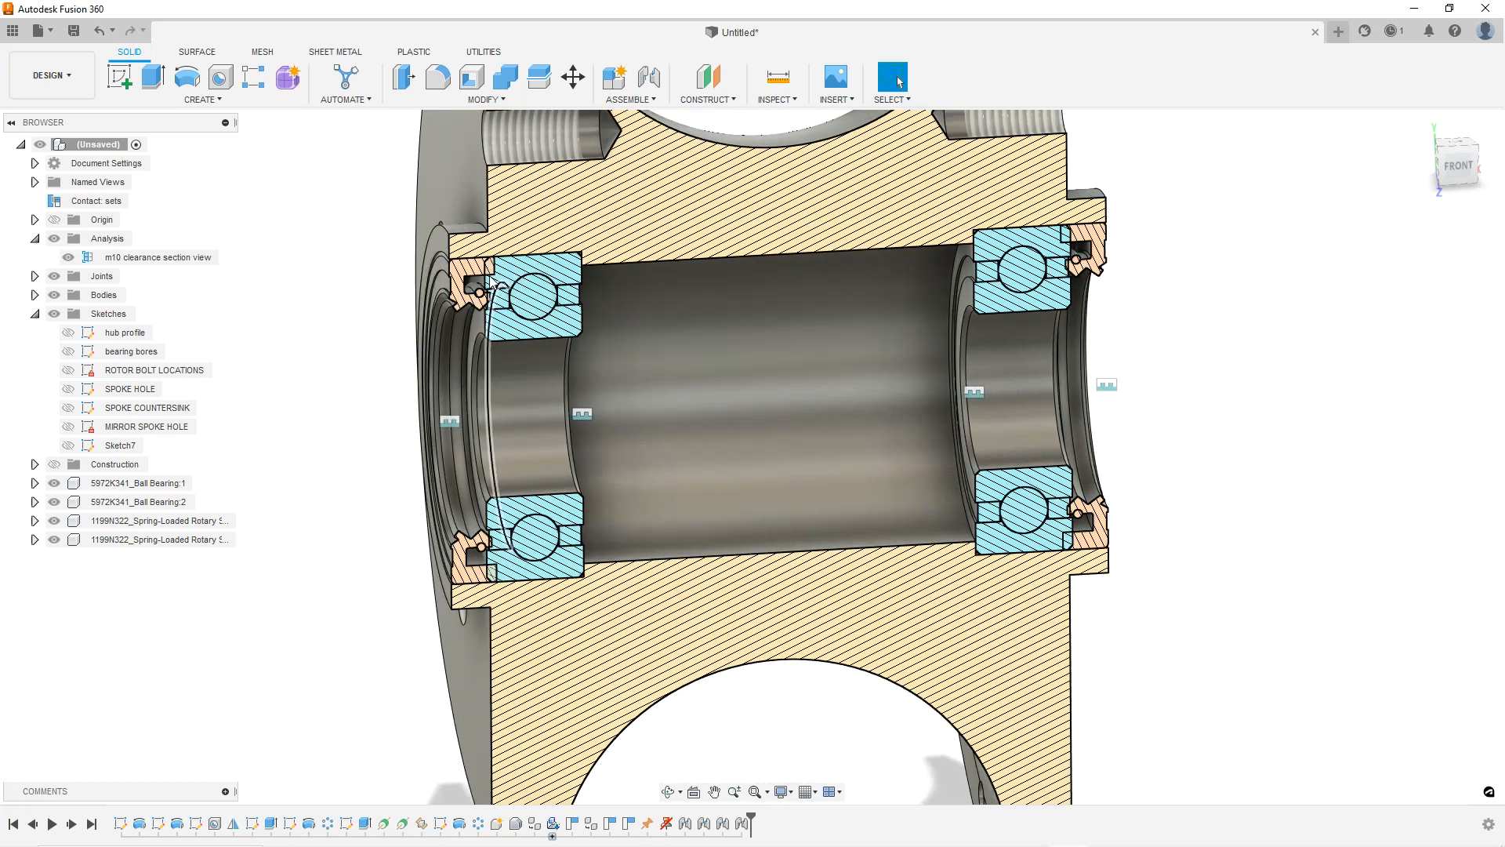
scroll(504, 299, down, 2)
scroll(559, 335, up, 2)
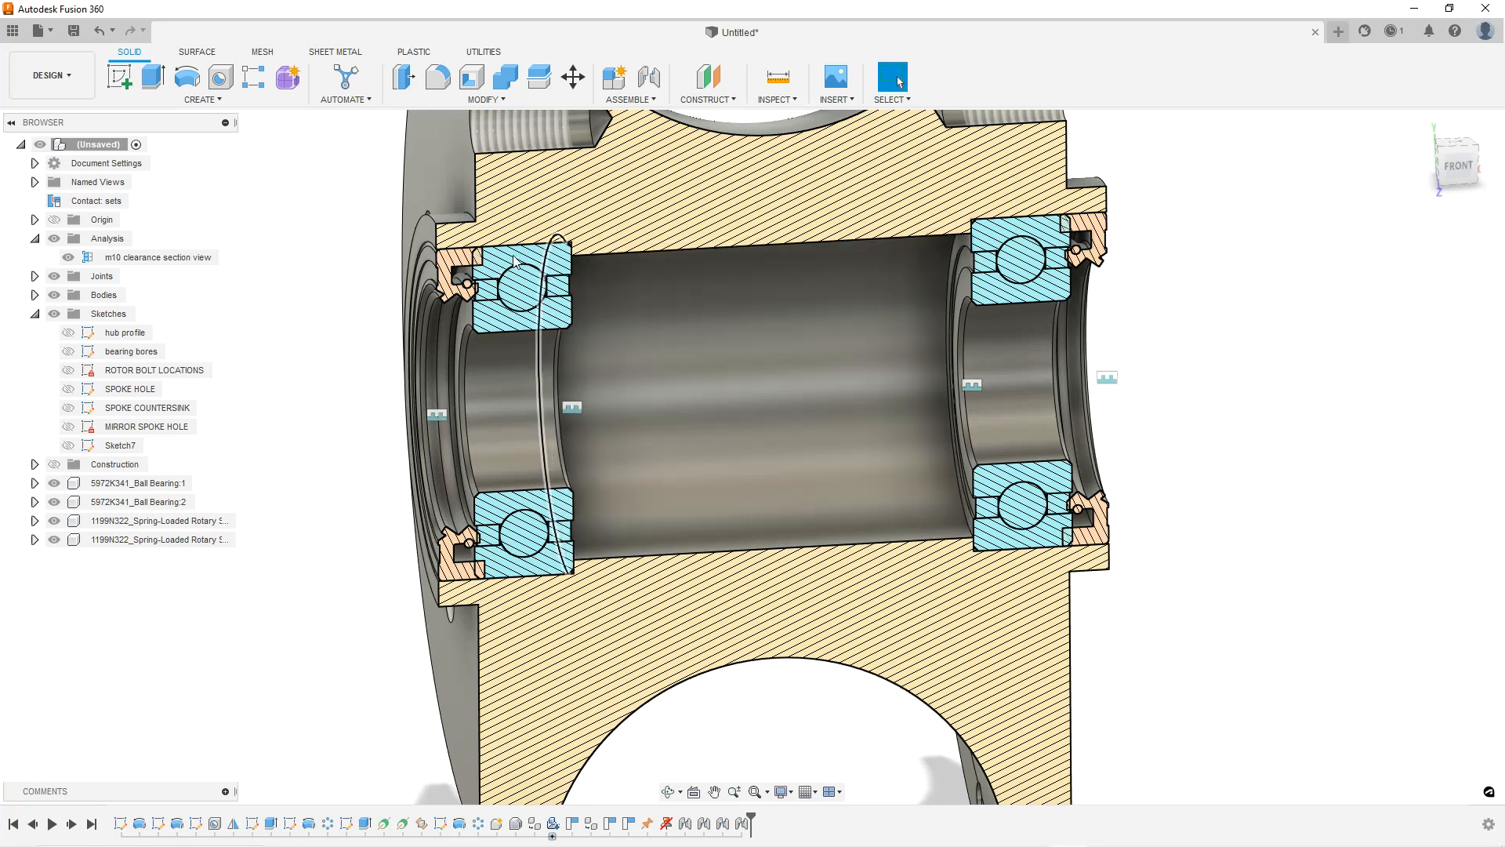
scroll(458, 270, up, 2)
shift+middle_drag(458, 269, 504, 261)
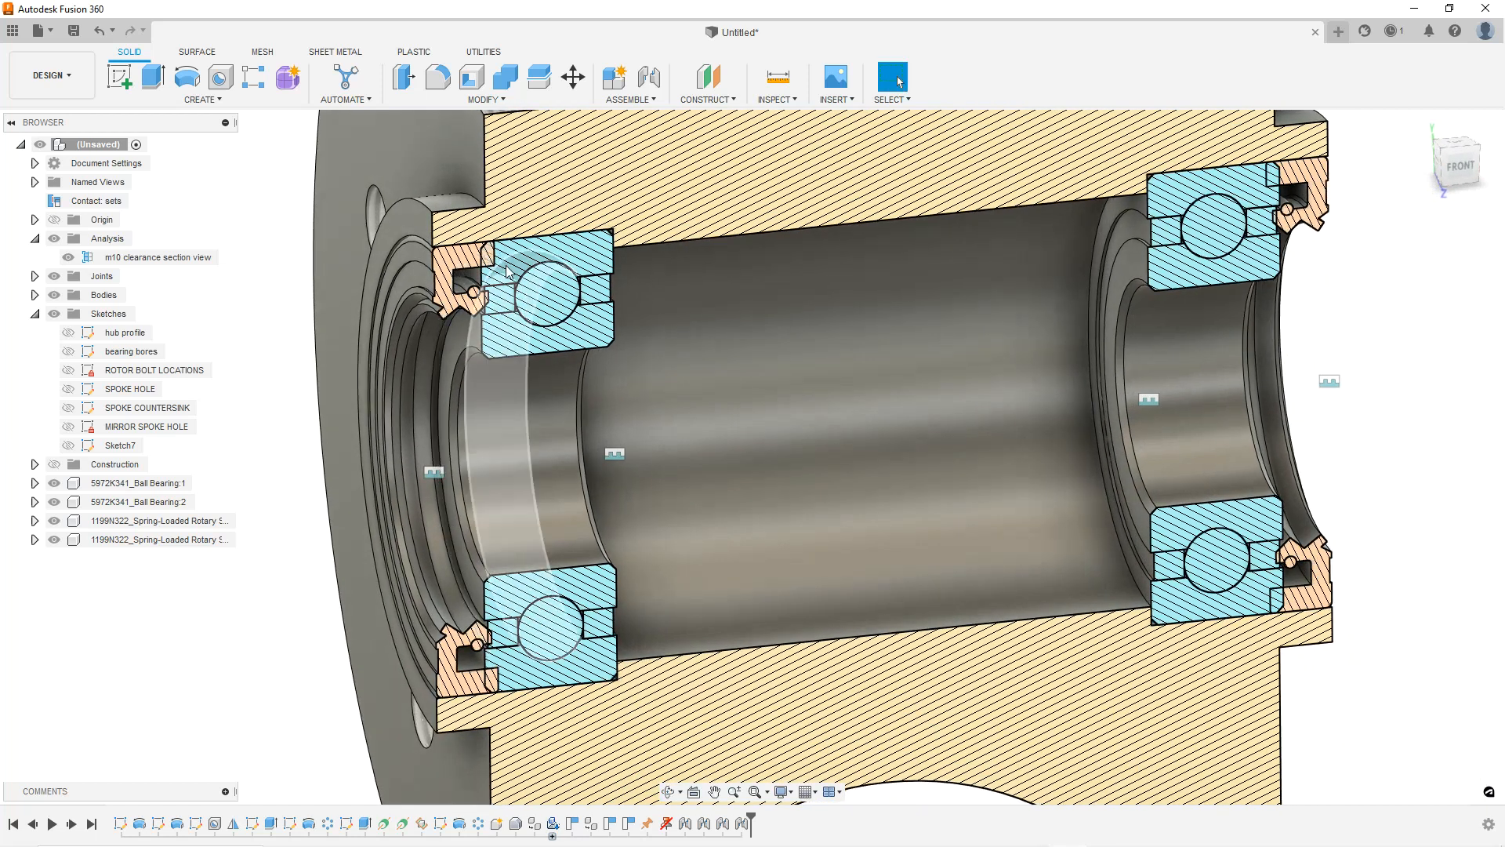
scroll(624, 299, down, 5)
scroll(688, 317, down, 1)
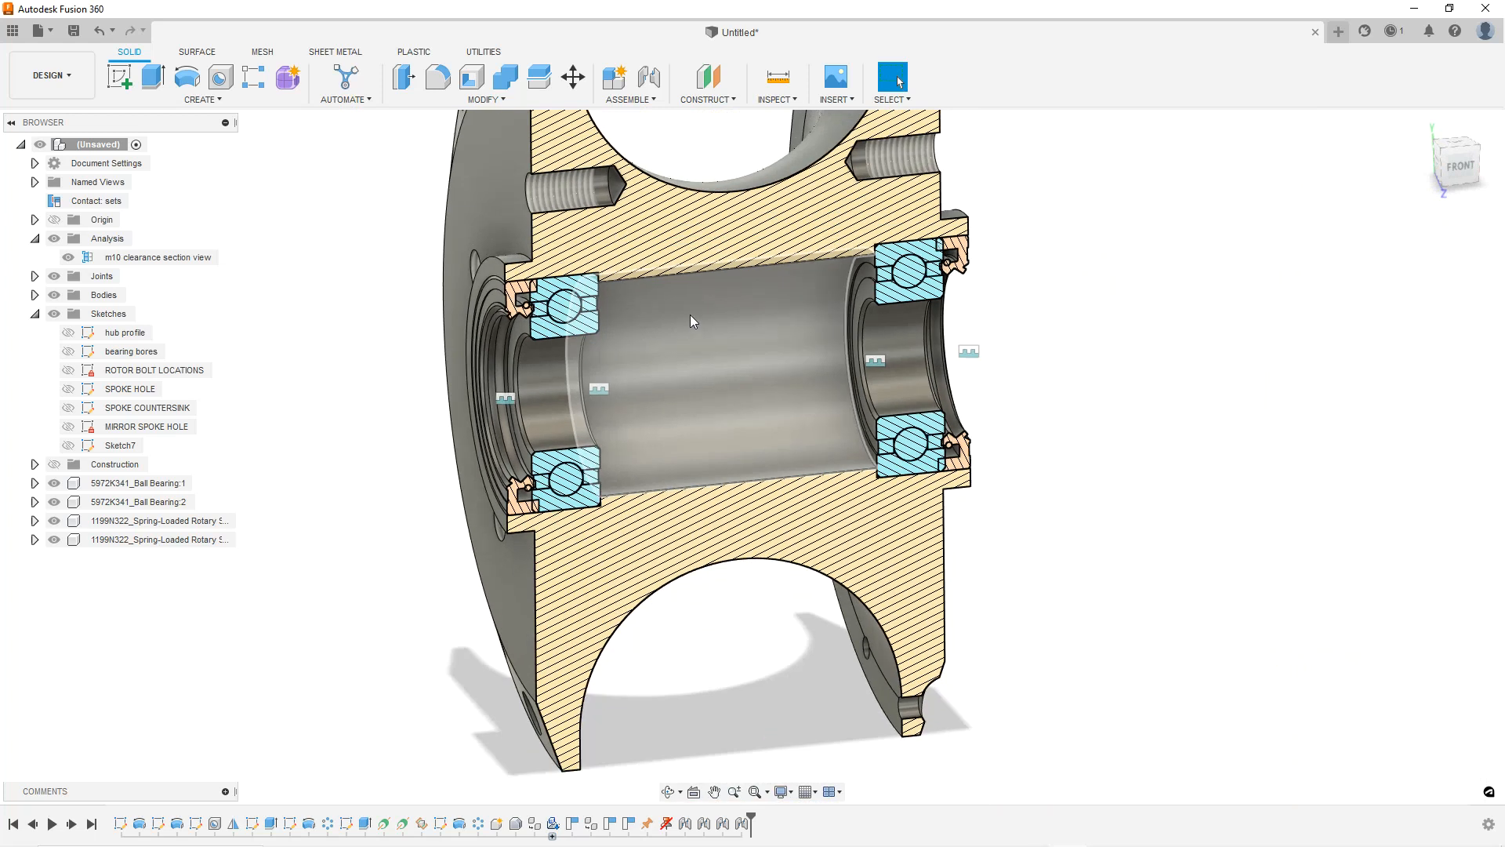
scroll(805, 275, up, 2)
click(869, 264)
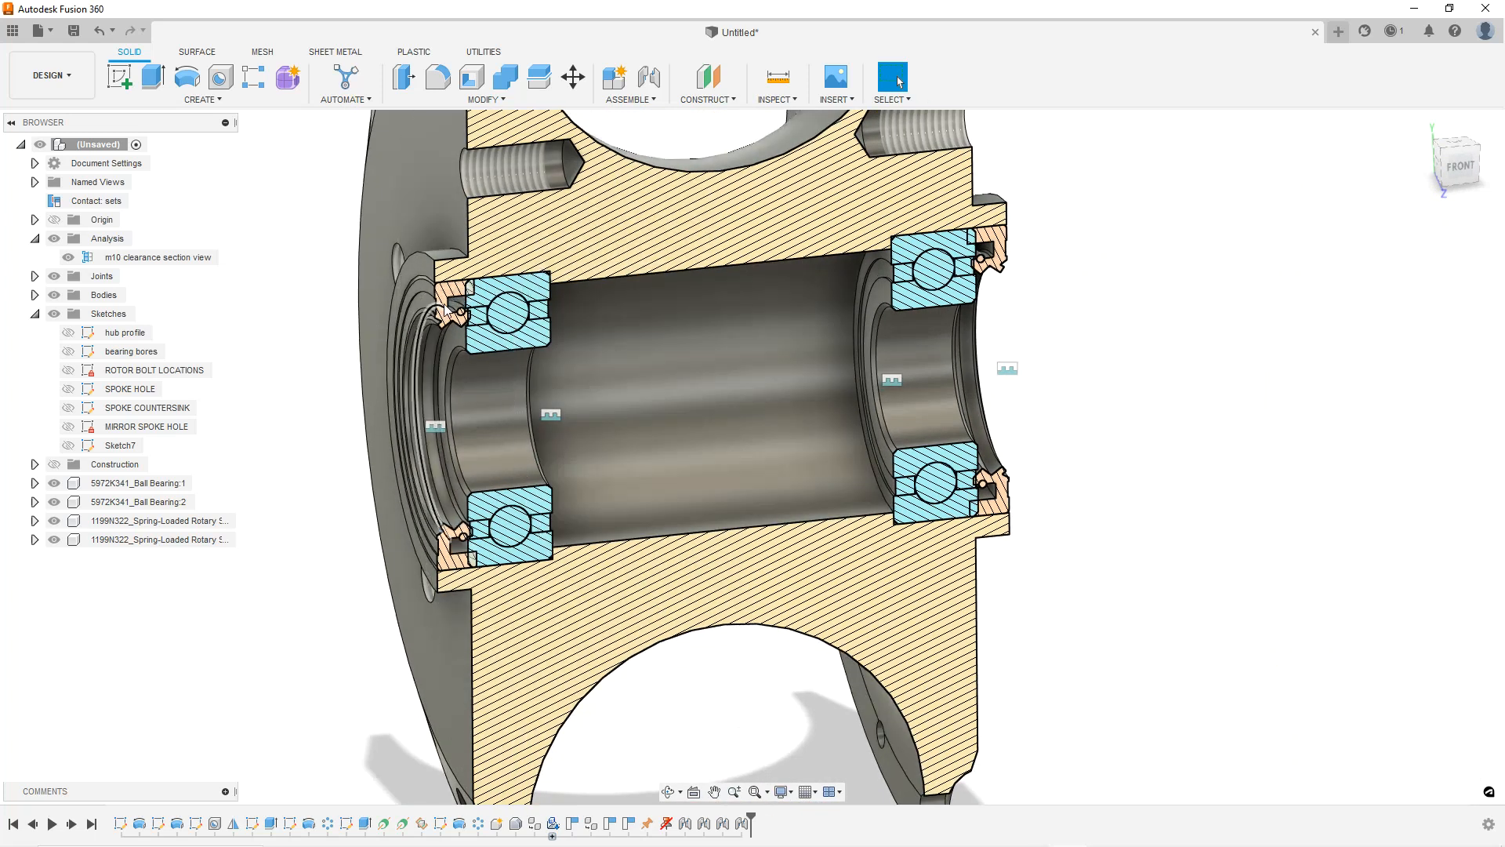
click(276, 321)
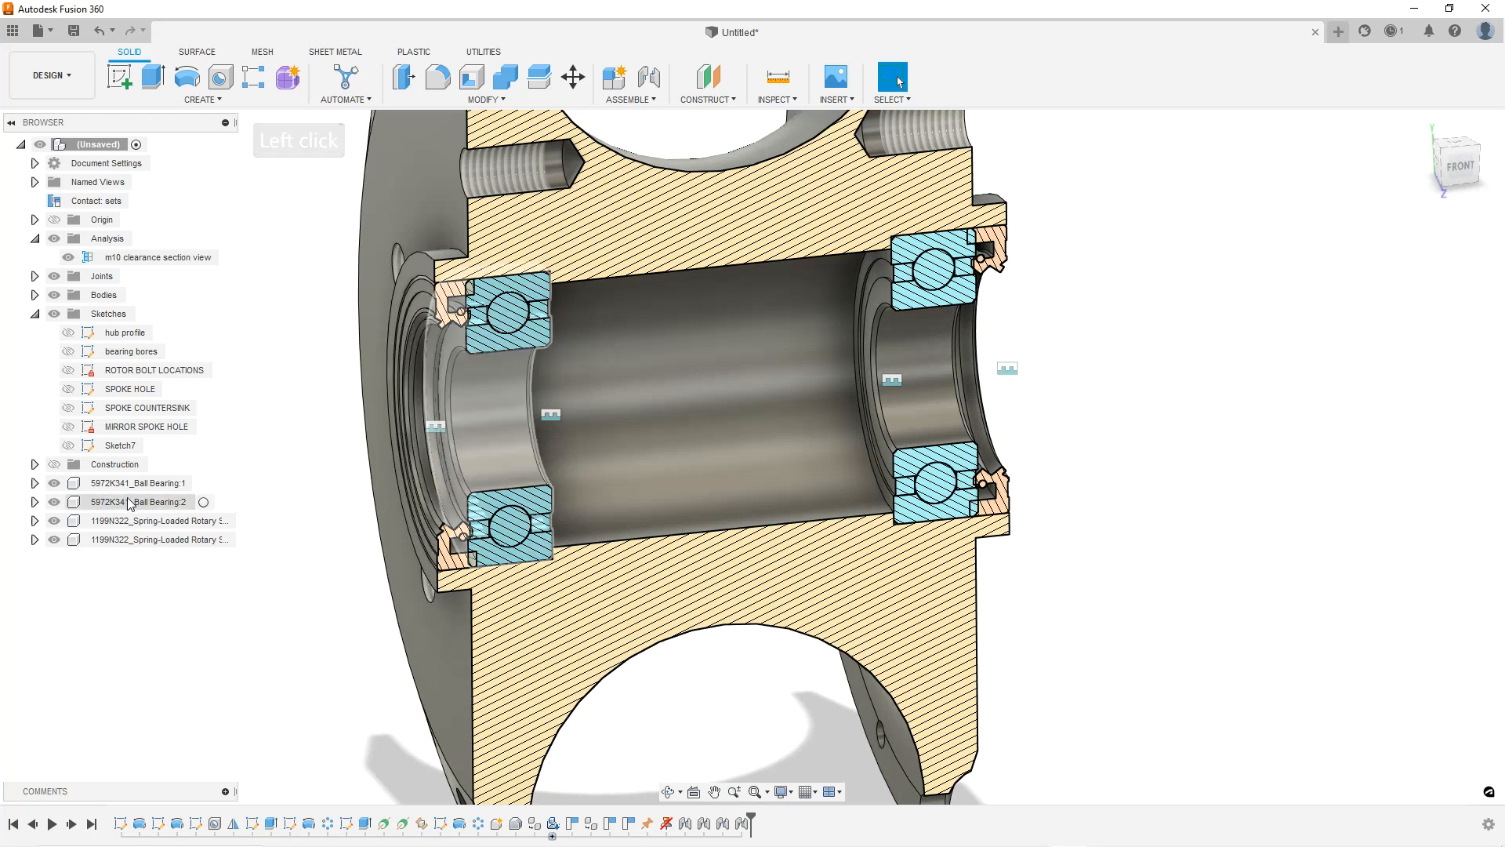
Edit the bearing bores sketch with the section view hidden, set the bore depth dimension to 15 mm + 7 mm and finish the sketch.
right_click(147, 354)
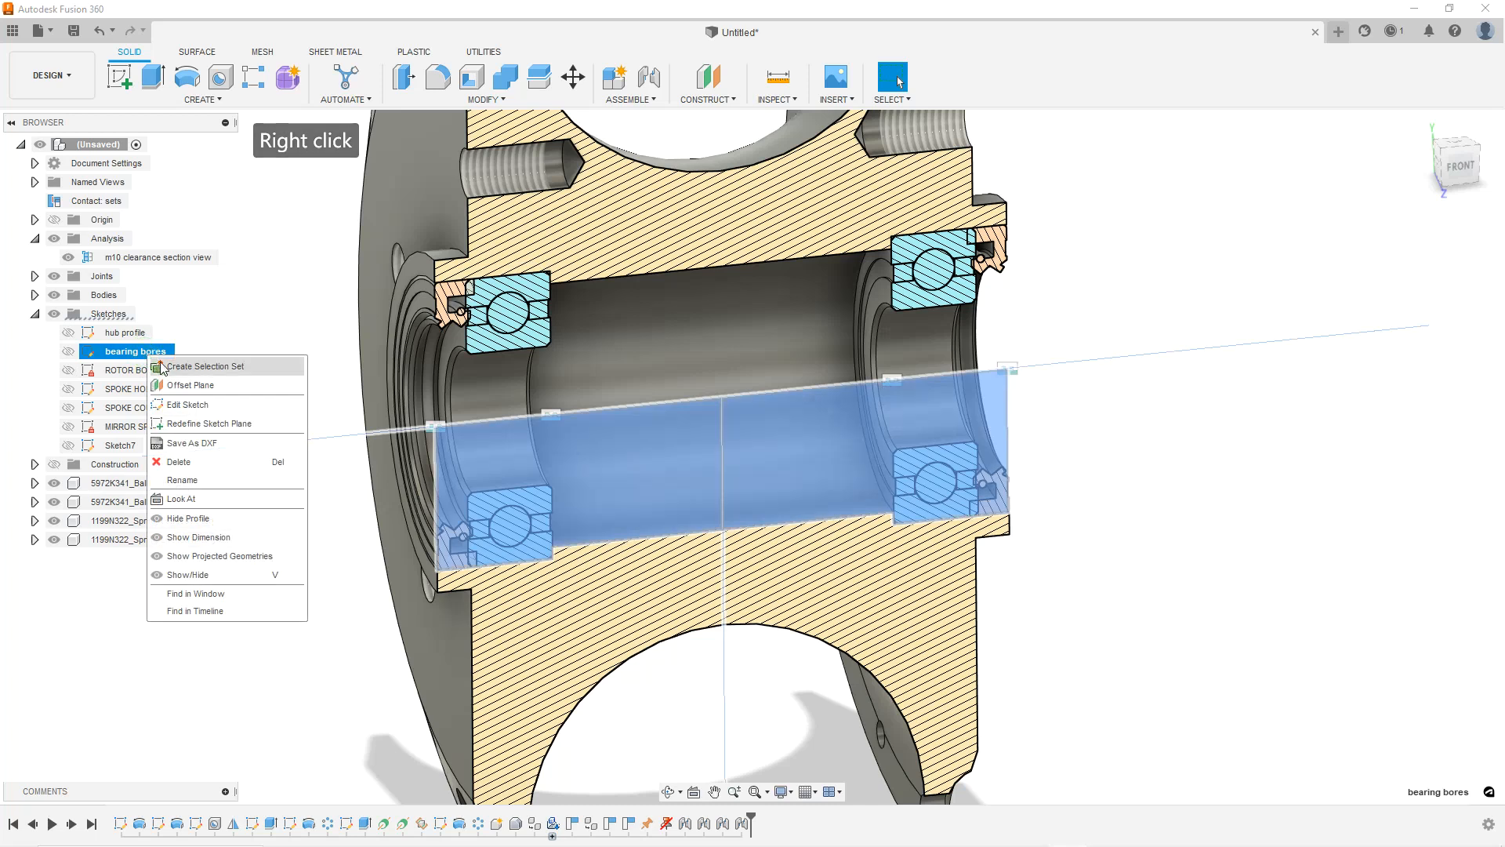
click(182, 405)
click(69, 262)
double_click(1080, 621)
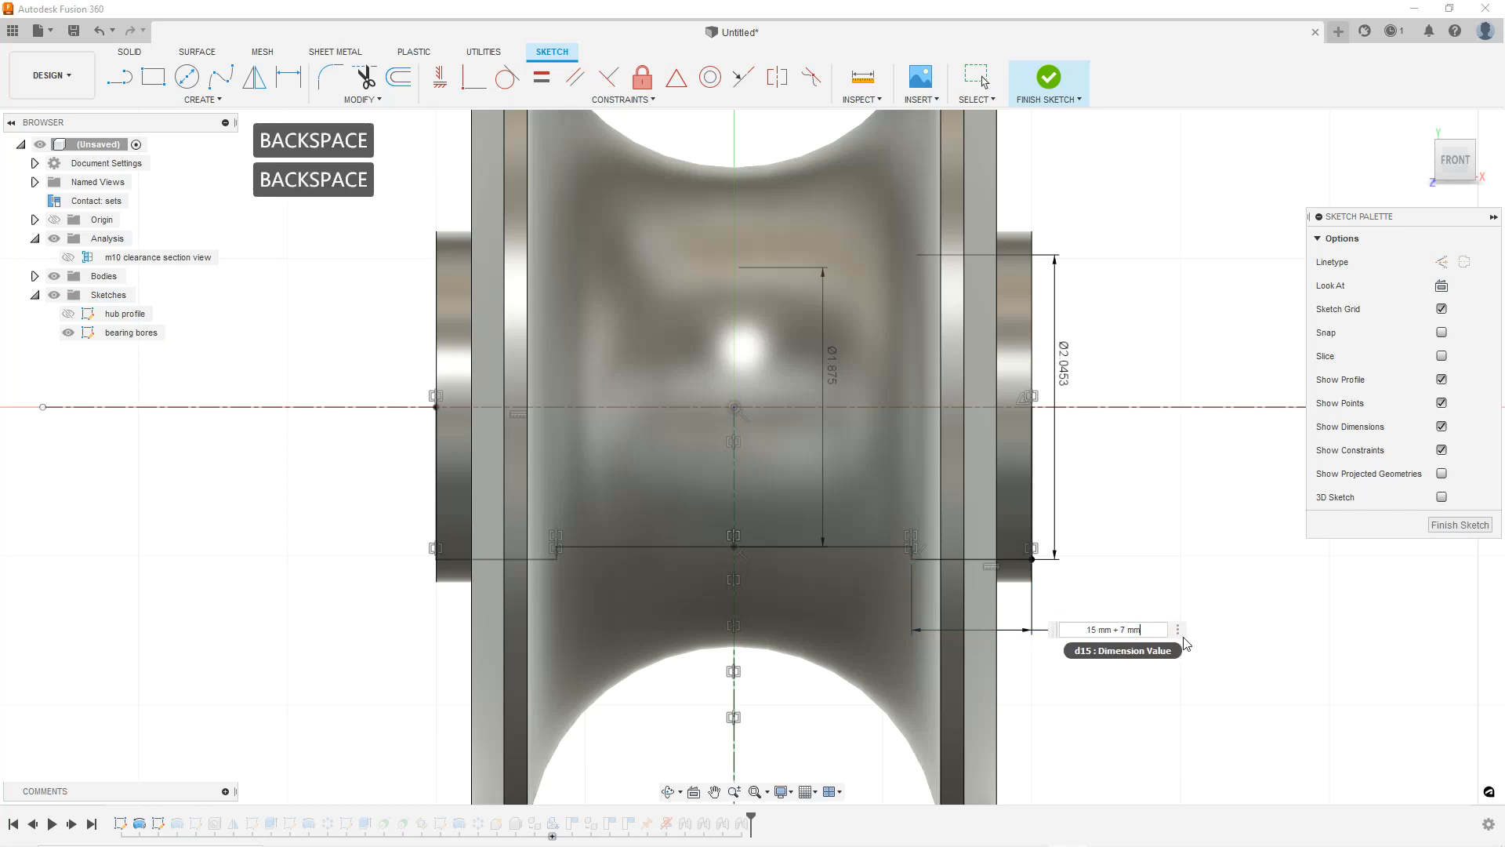
key(Return)
click(1477, 529)
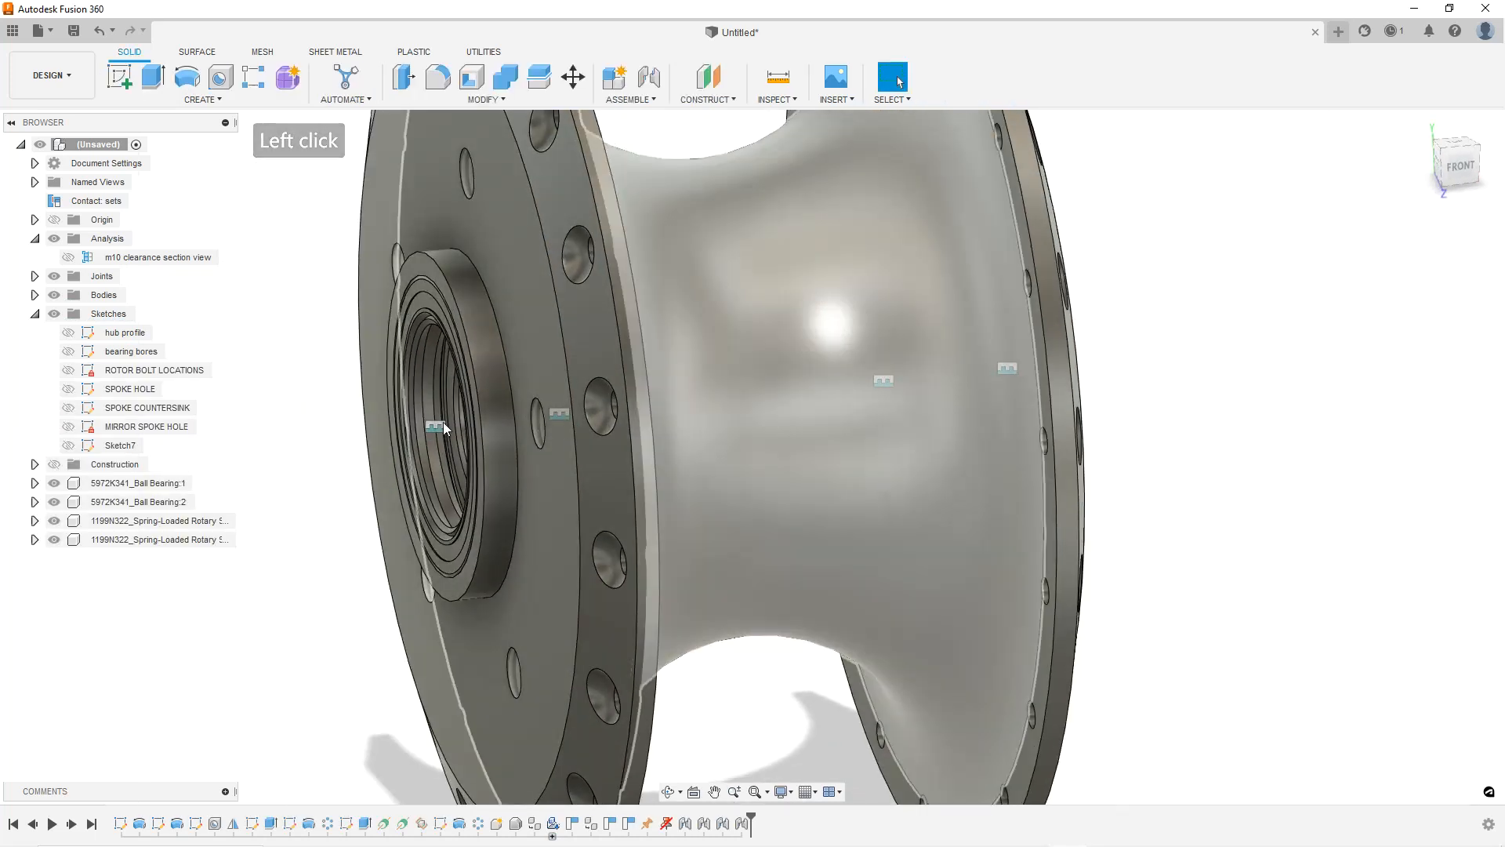
Check the seal and bearing fit in the m10 clearance section view, then hide the section view again.
click(309, 410)
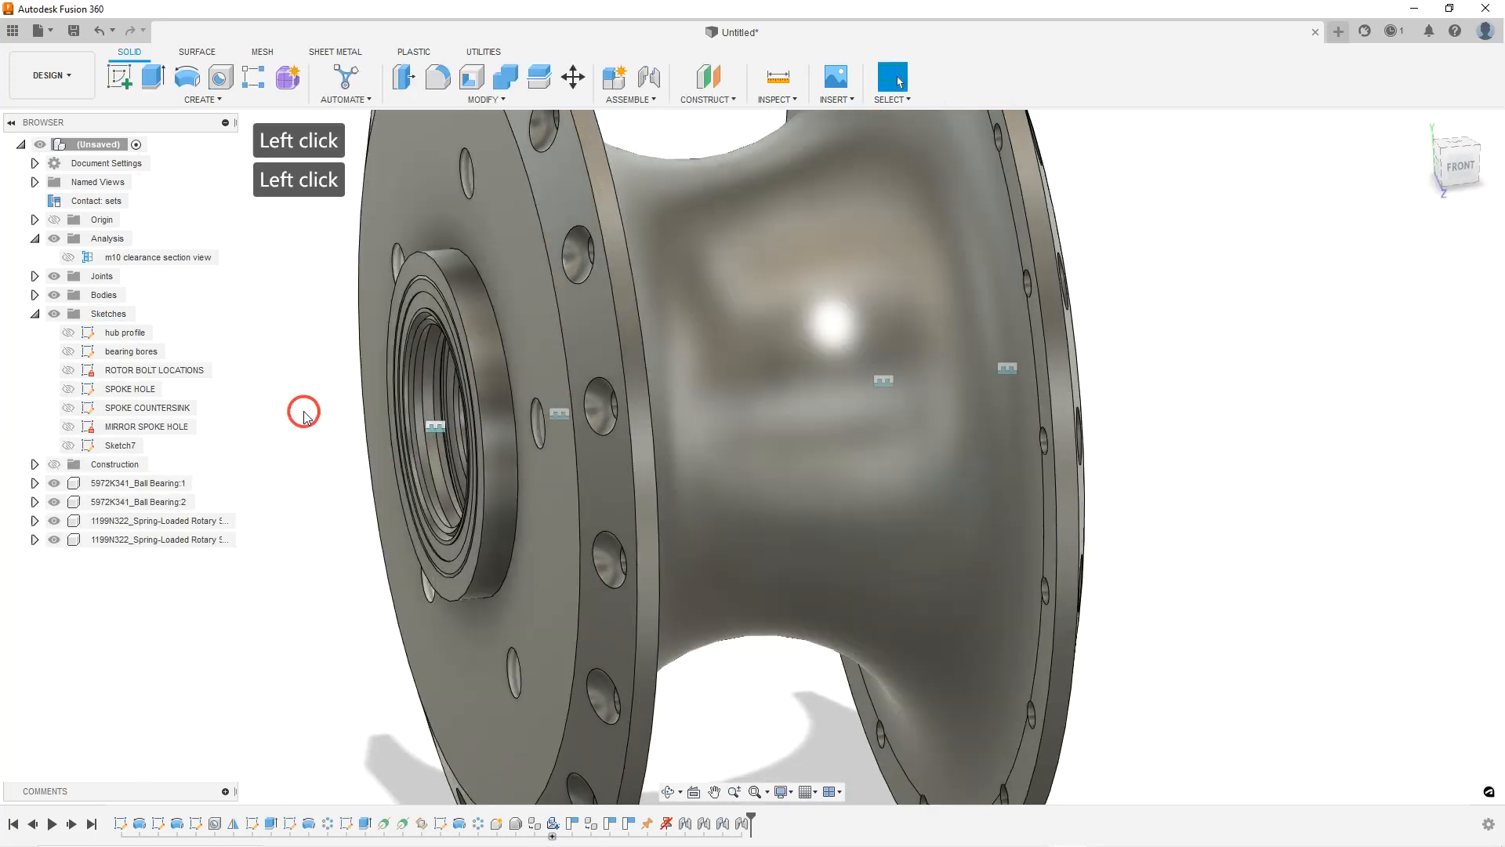
click(69, 257)
scroll(628, 397, down, 1)
mouse_move(628, 396)
shift+middle_down()
mouse_move(580, 369)
mouse_move(629, 402)
shift+middle_up()
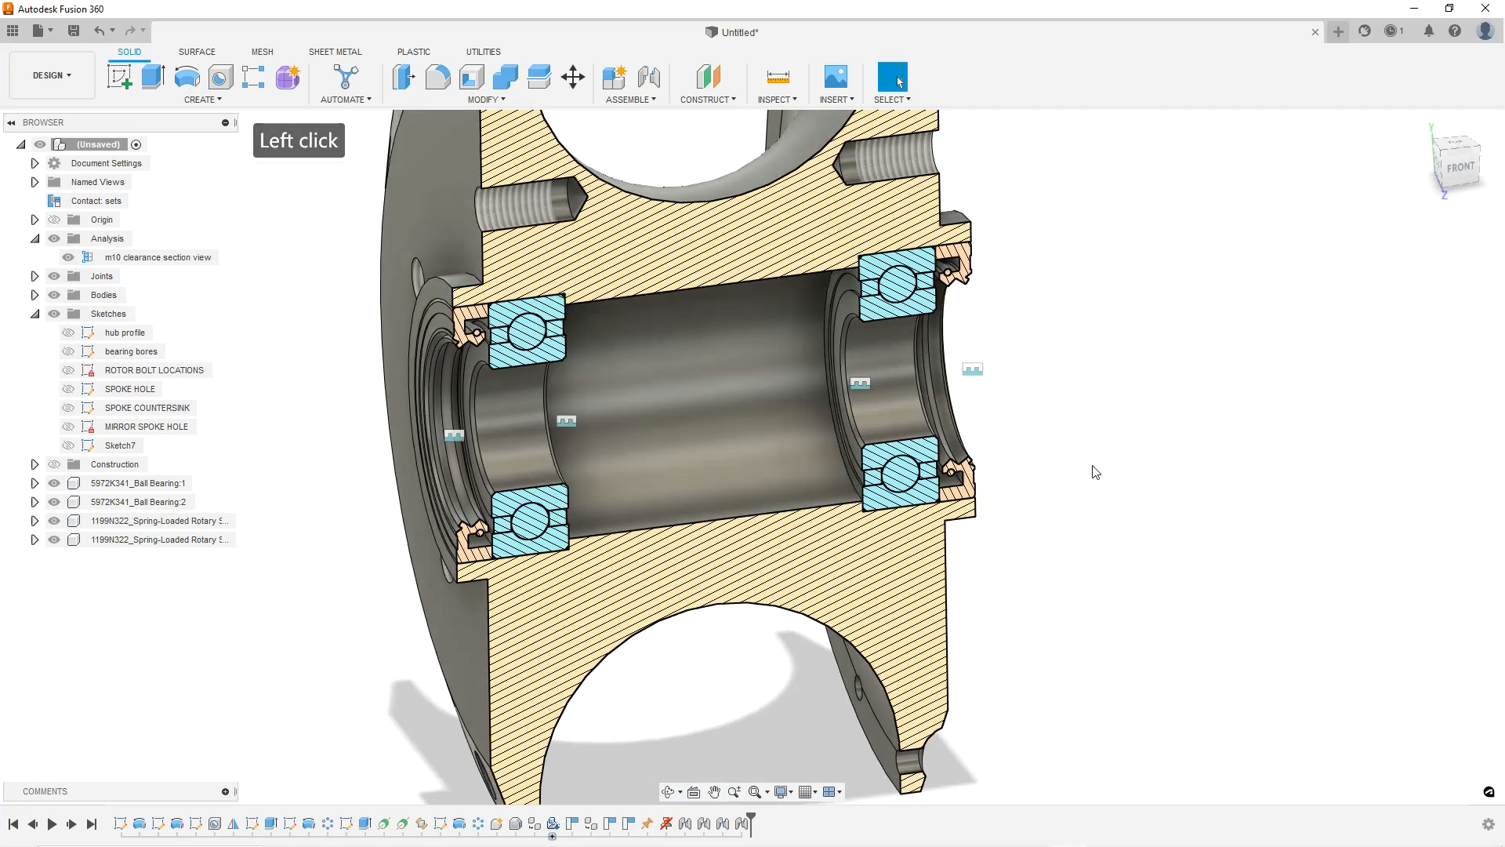
click(74, 257)
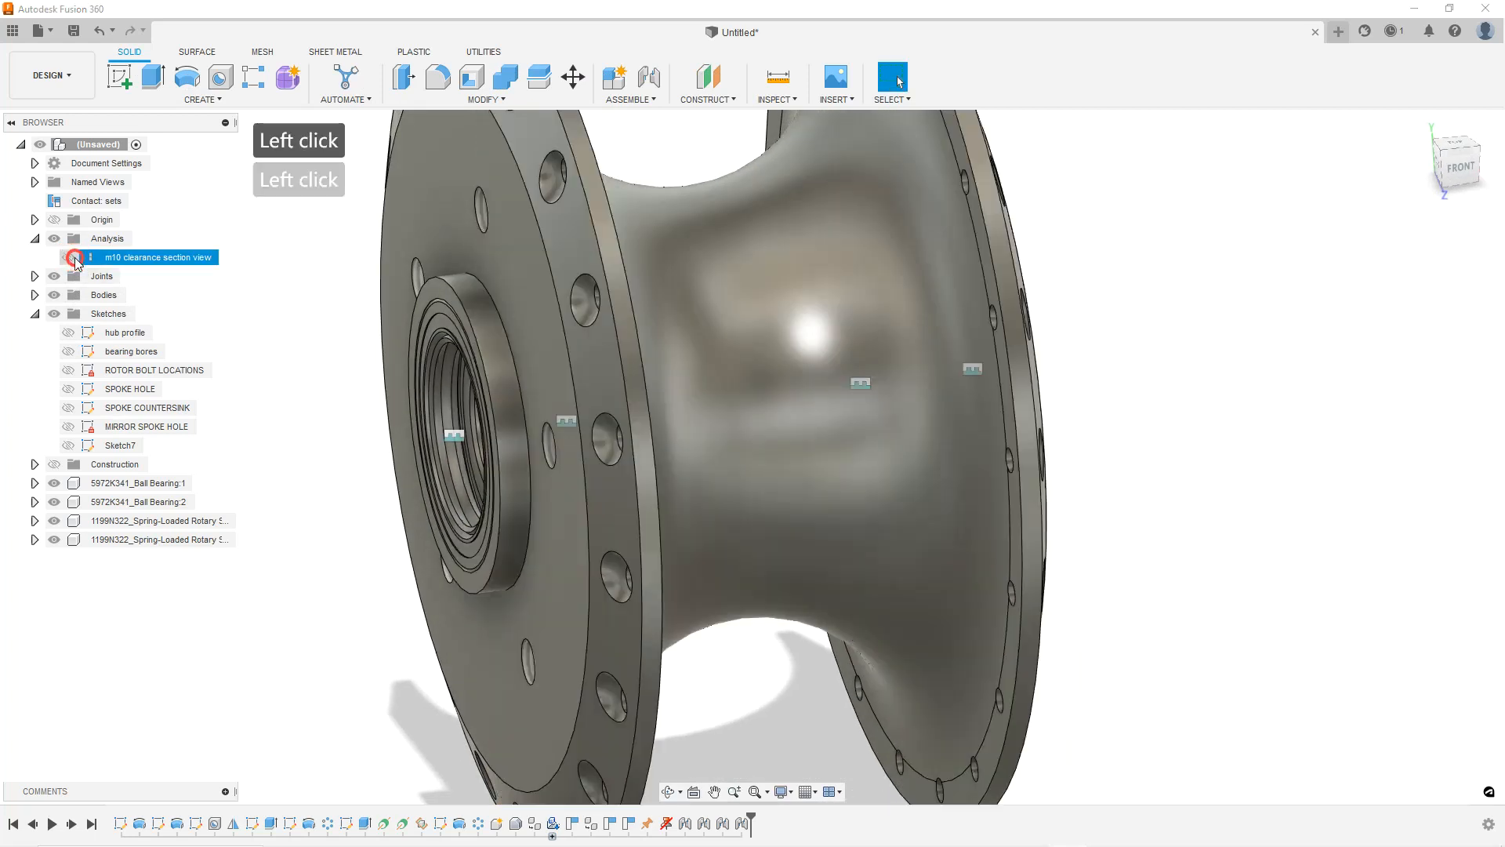
click(275, 335)
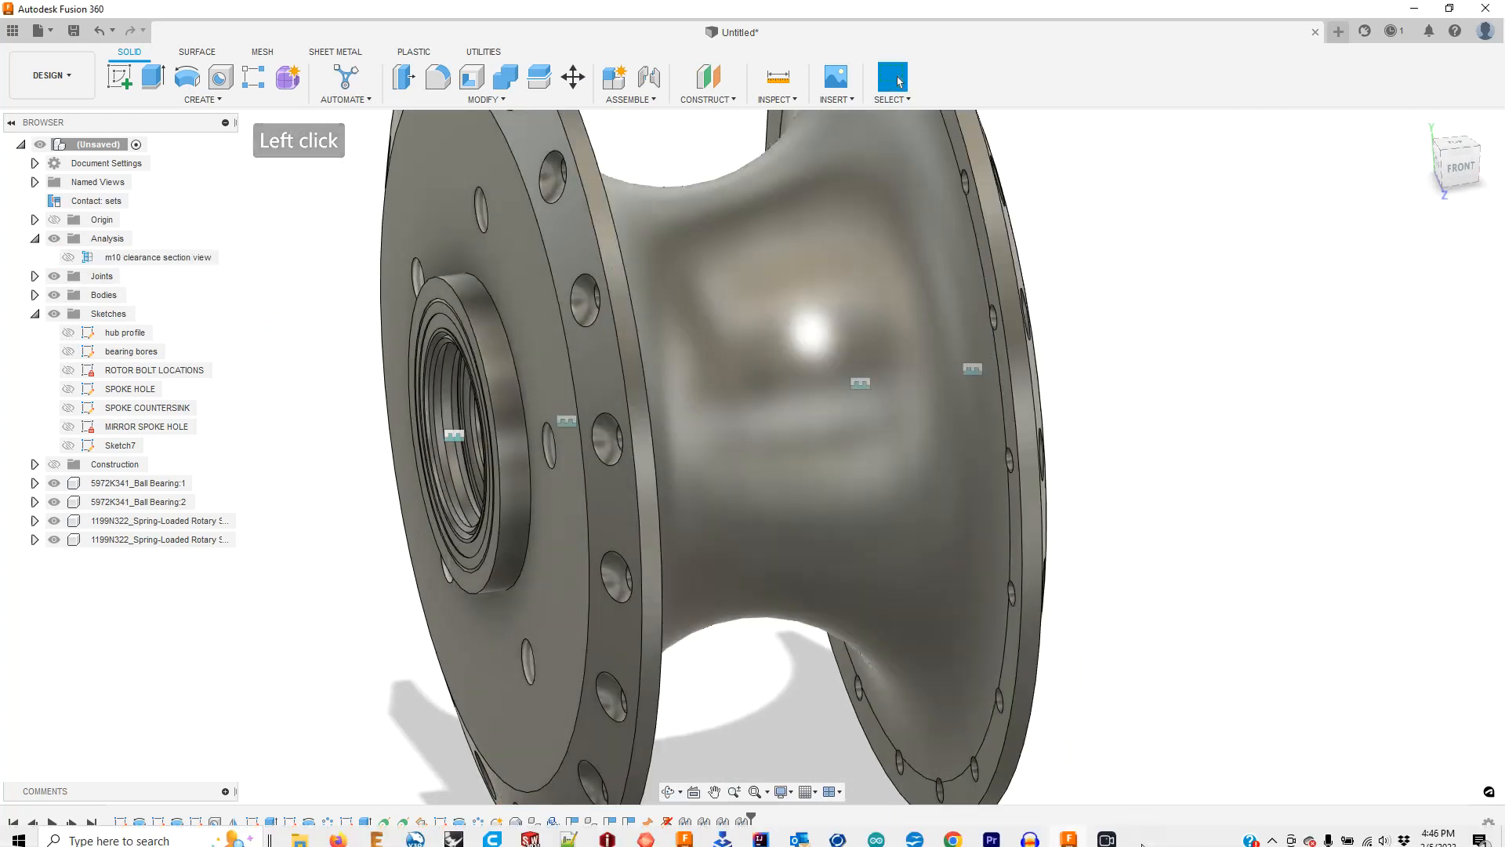
click(1107, 840)
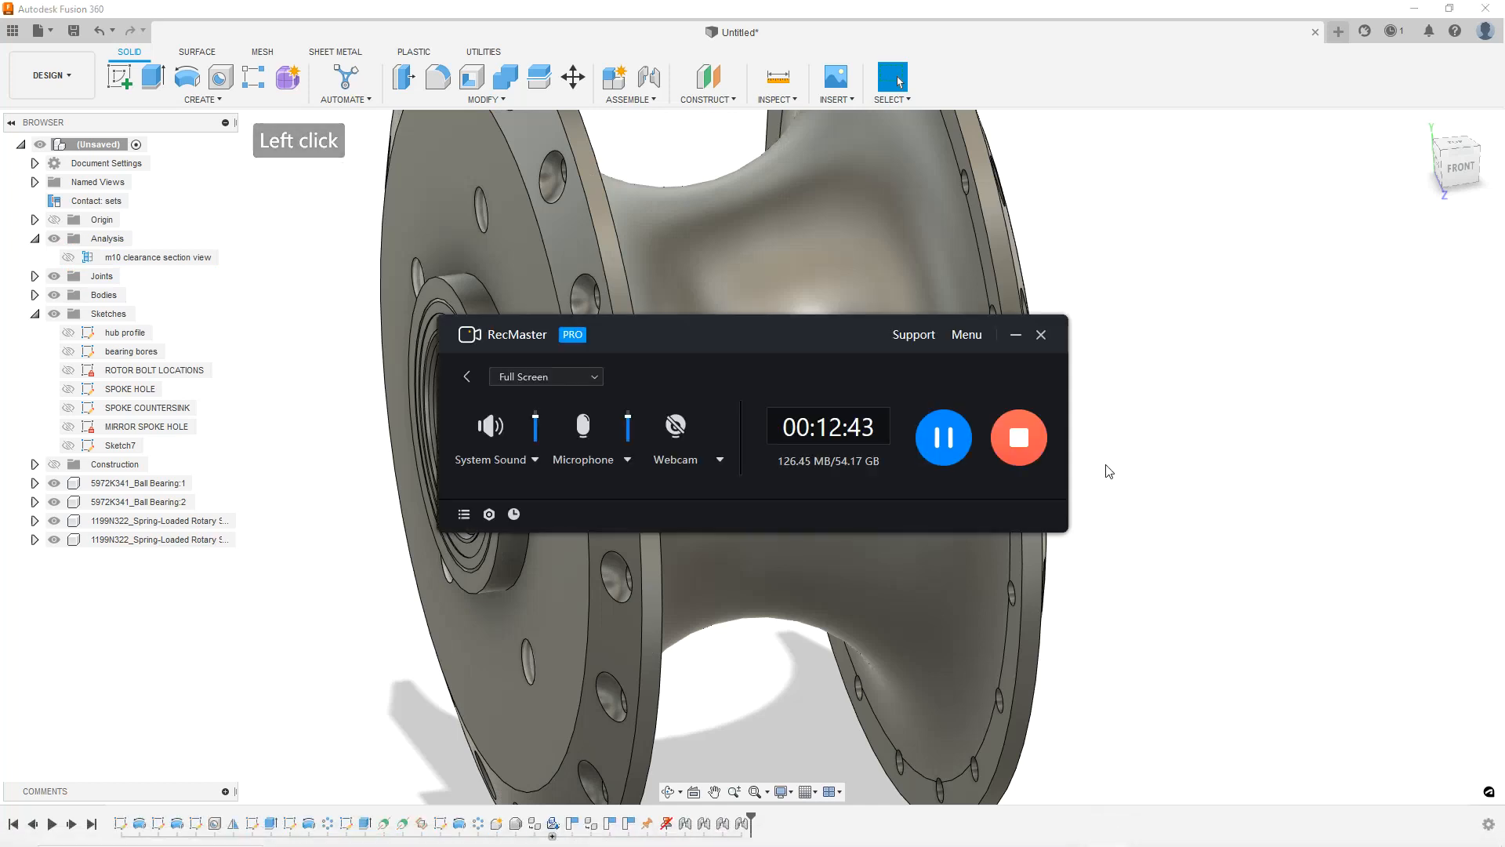
drag(854, 336, 859, 329)
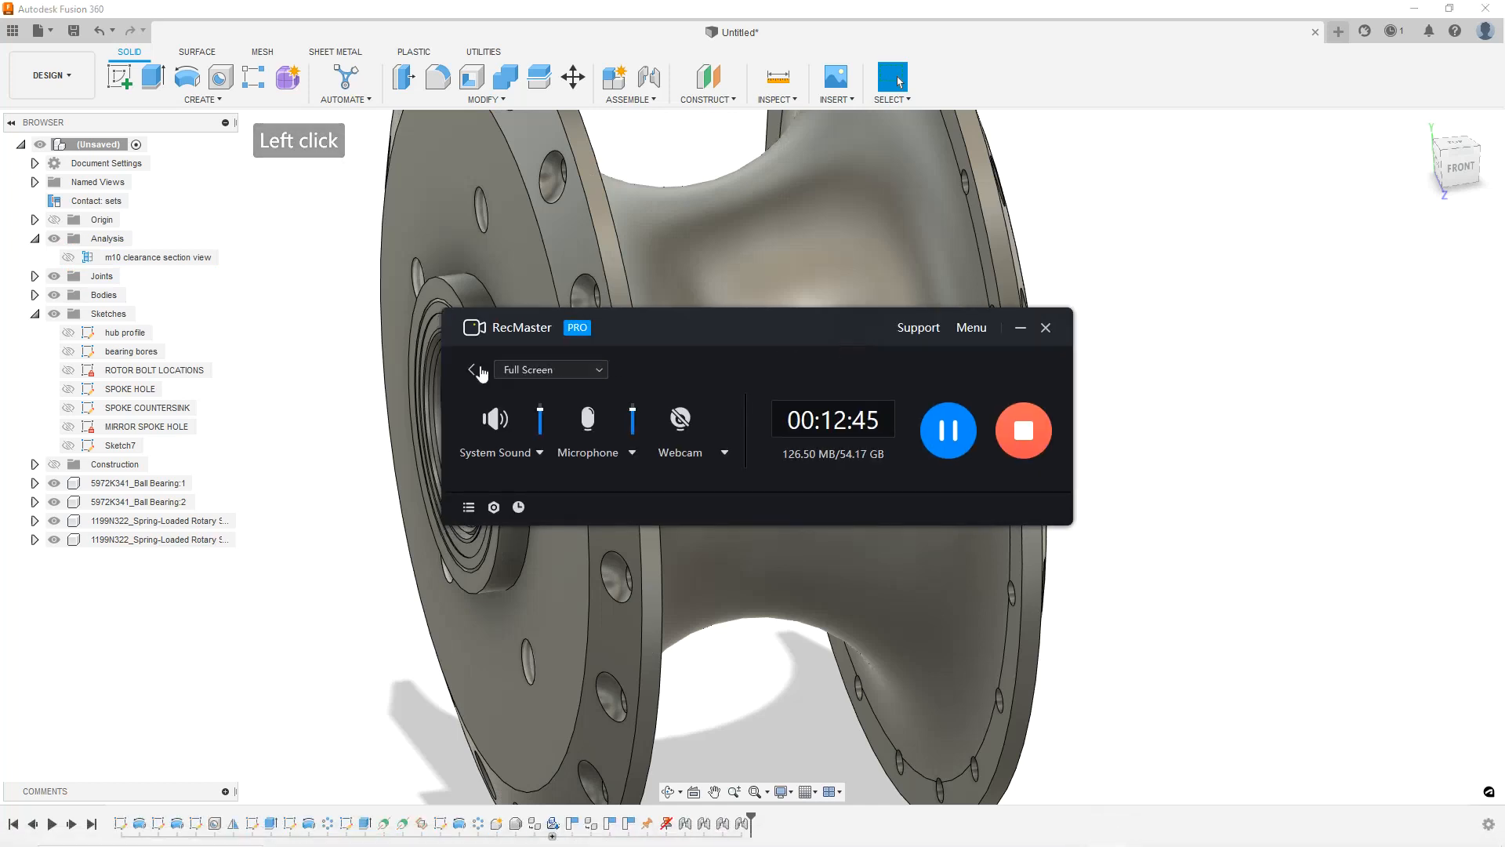